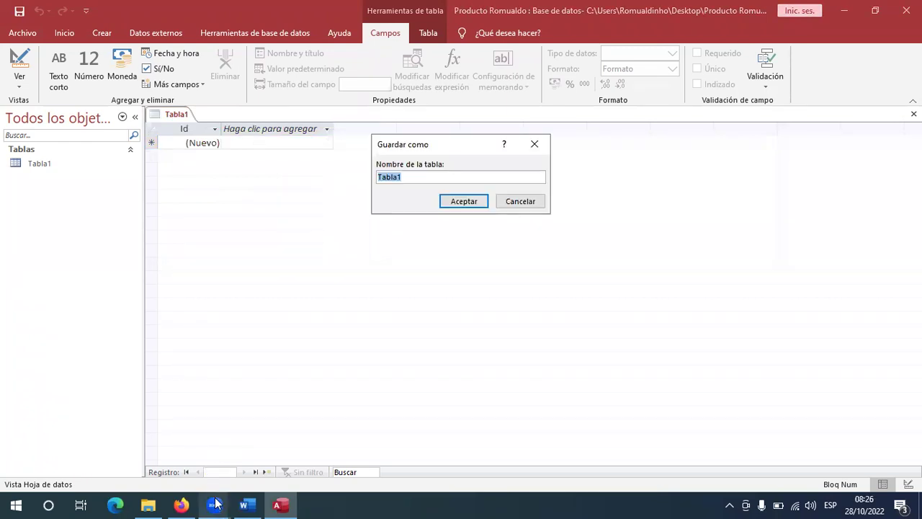
Save the new table as 'Producto' after checking the field list in the Word assignment sheet.
key("alt+Tab")
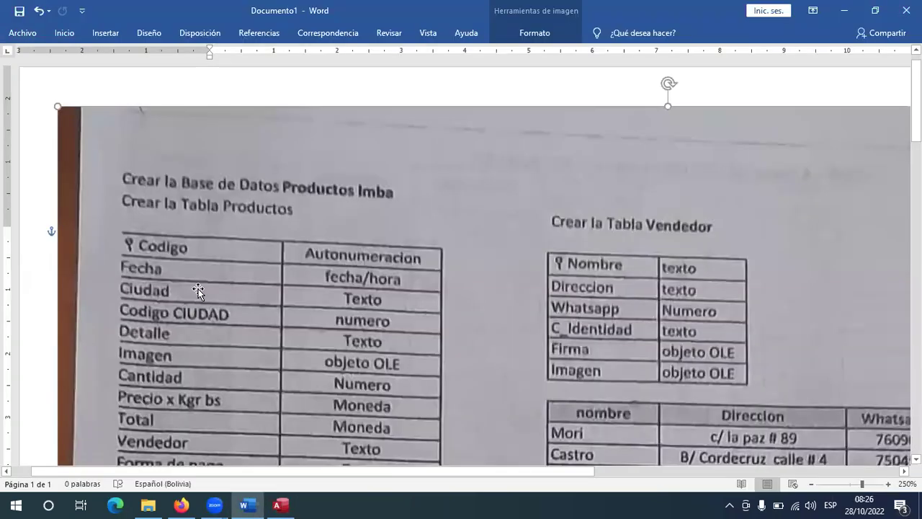
scroll(145, 226, "down", 2)
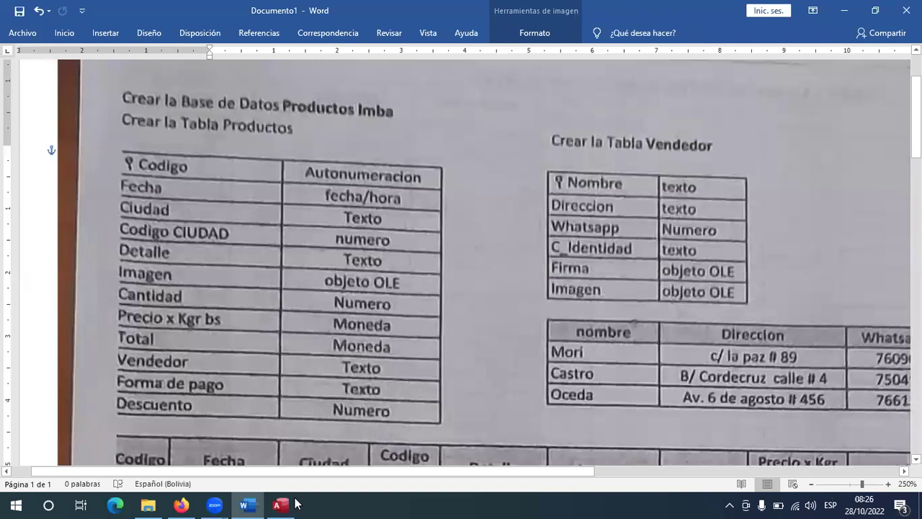
key("alt+Tab")
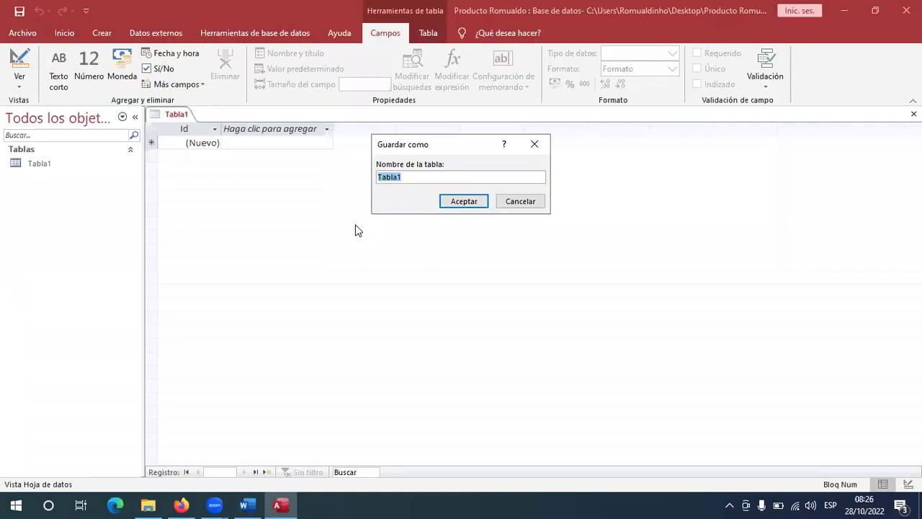
type("Producto")
left_click(475, 208)
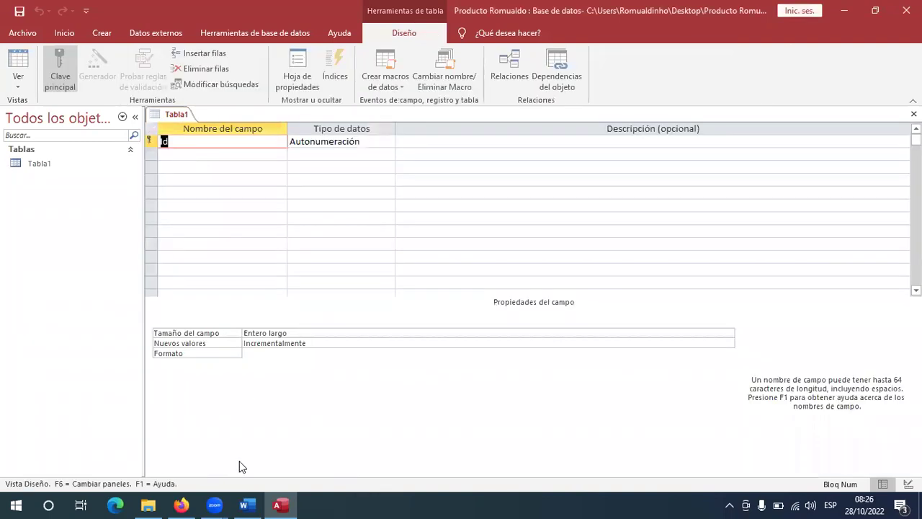
left_click(246, 504)
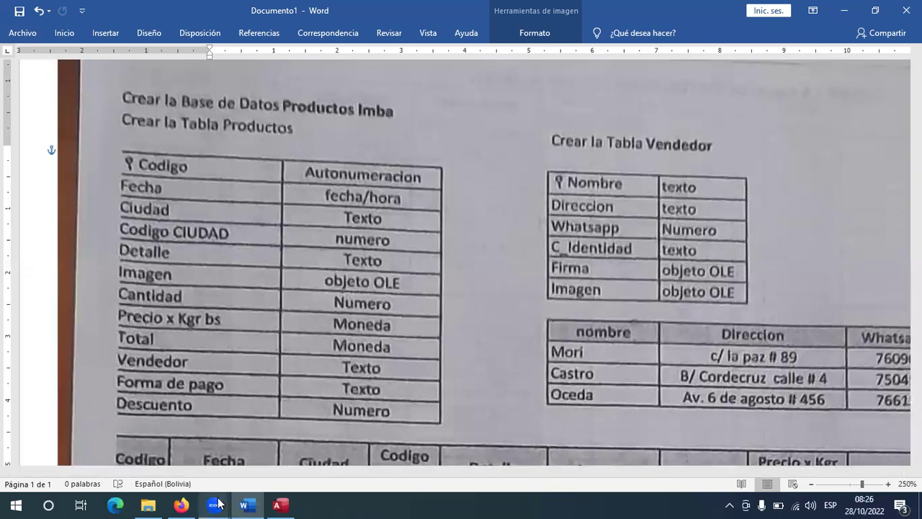
Rename the key field from Id to Codigo and enter Fecha as the second field.
left_click(281, 505)
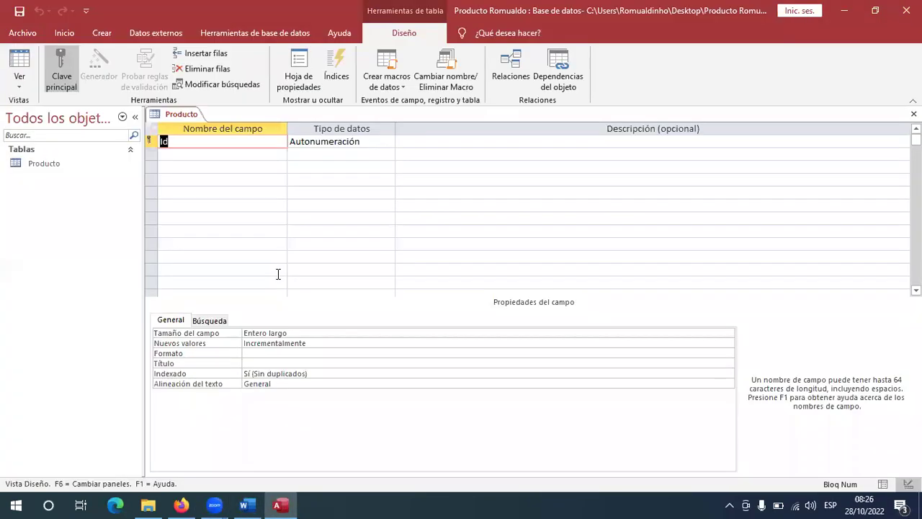
type("Codigo")
left_click(206, 156)
type("P")
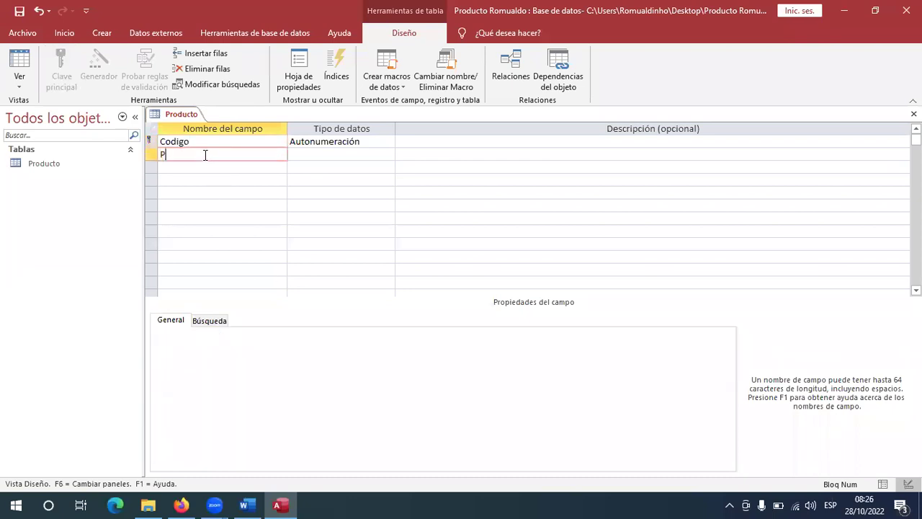
type("roducto")
key("alt+Tab")
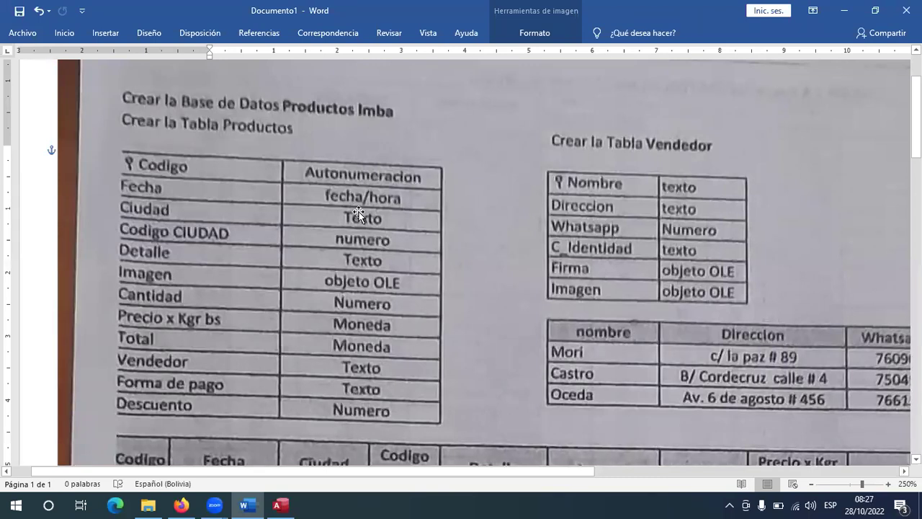
left_click(280, 504)
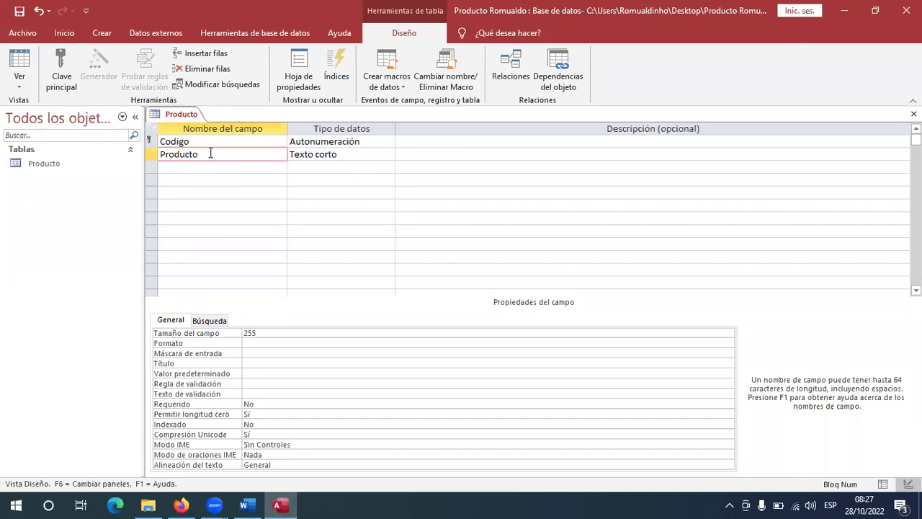
key("shift+Home")
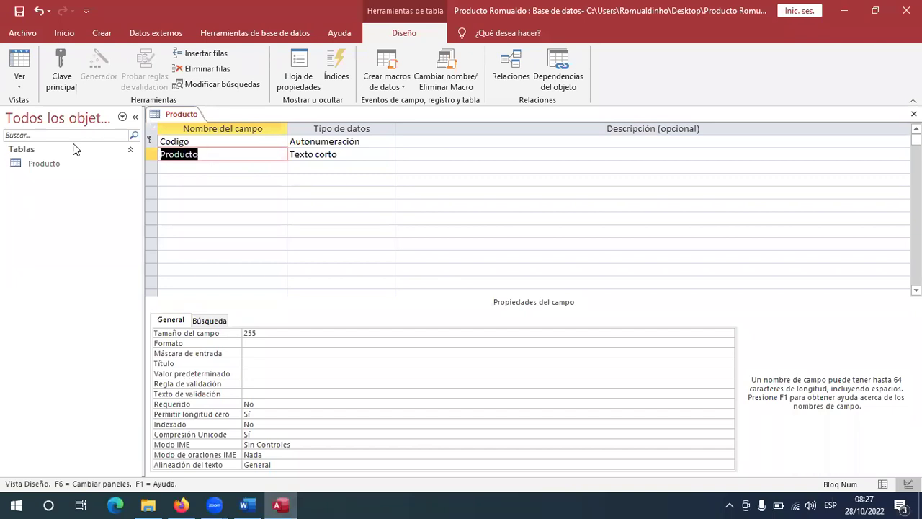
type("Fec")
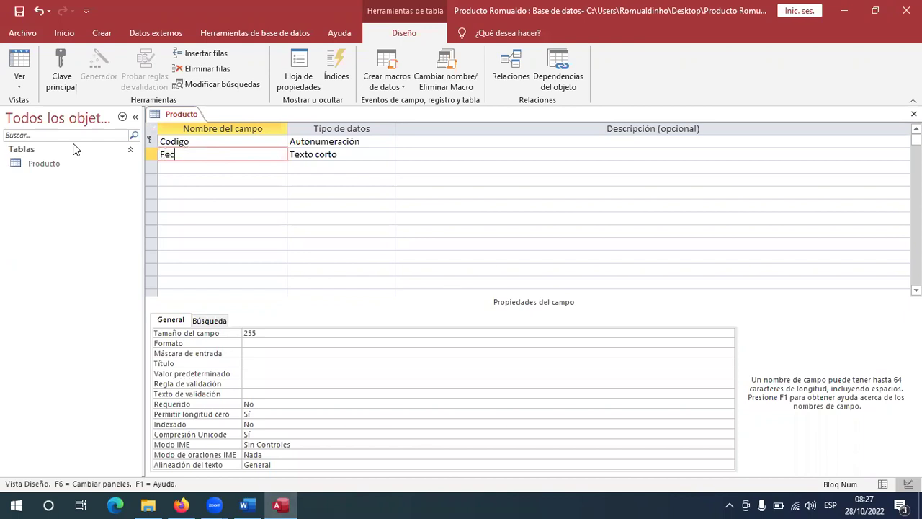
type("ha")
Add the Ciudad, Codigo Ciudad and Detalle fields below Fecha.
left_click(245, 505)
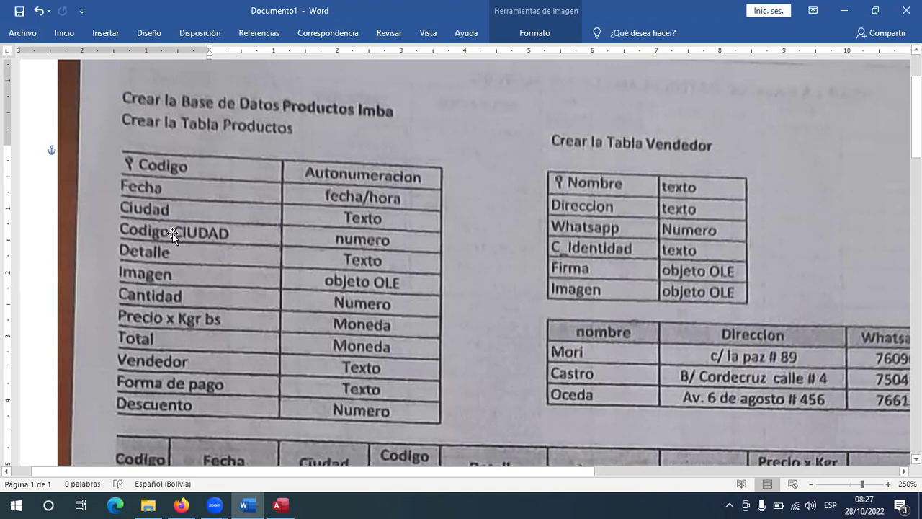
key("alt+Tab")
type("Ciudad")
left_click(195, 182)
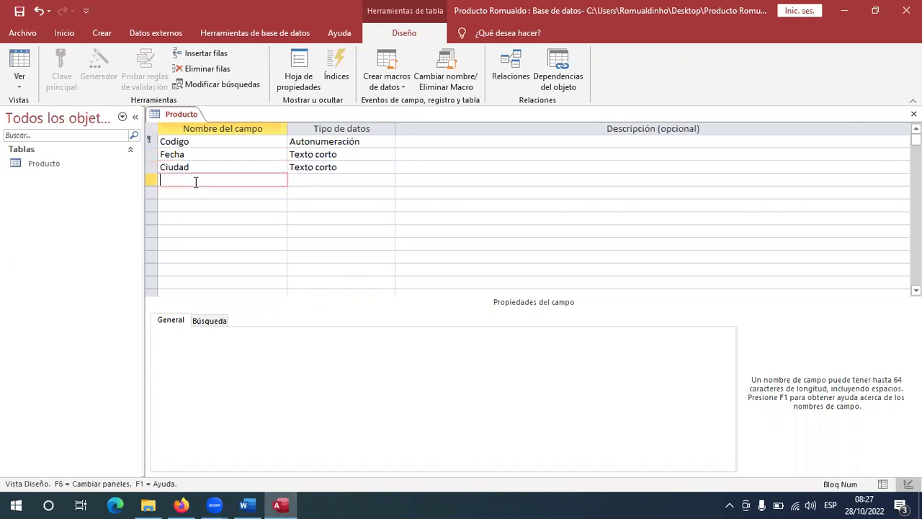
key("alt+Tab")
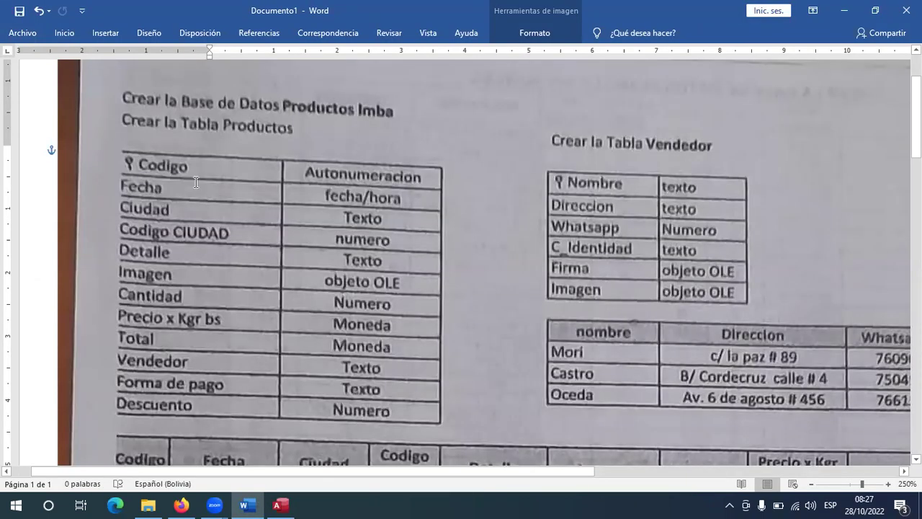
key("alt+Tab")
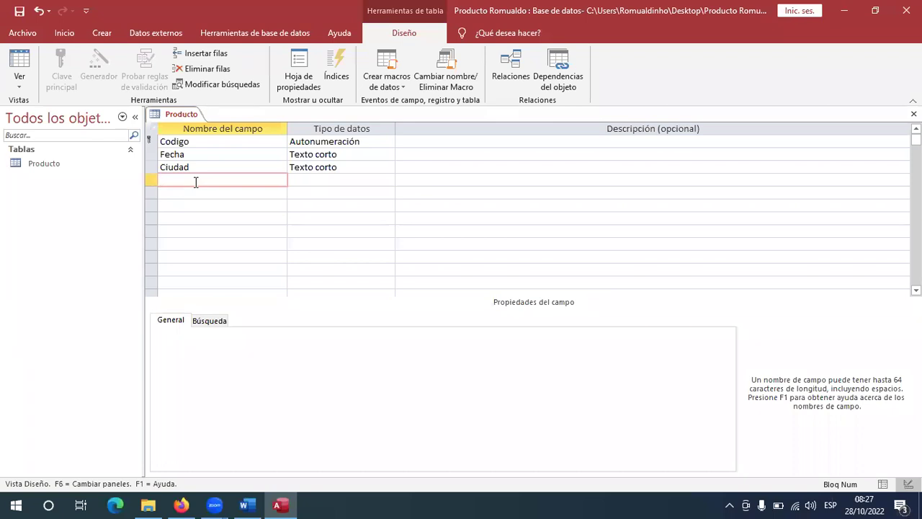
type("Codigo Ciudad")
key("Down")
key("alt+Tab")
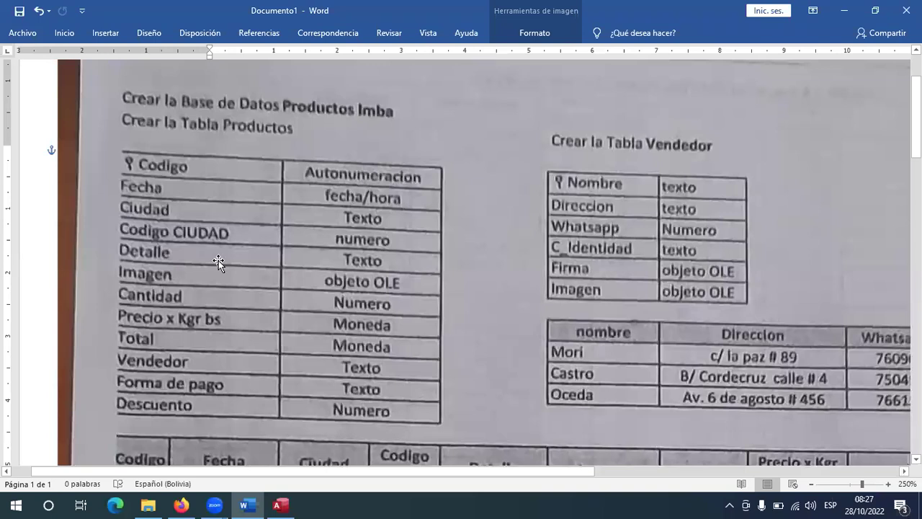
key("alt+Tab")
type("Detalle")
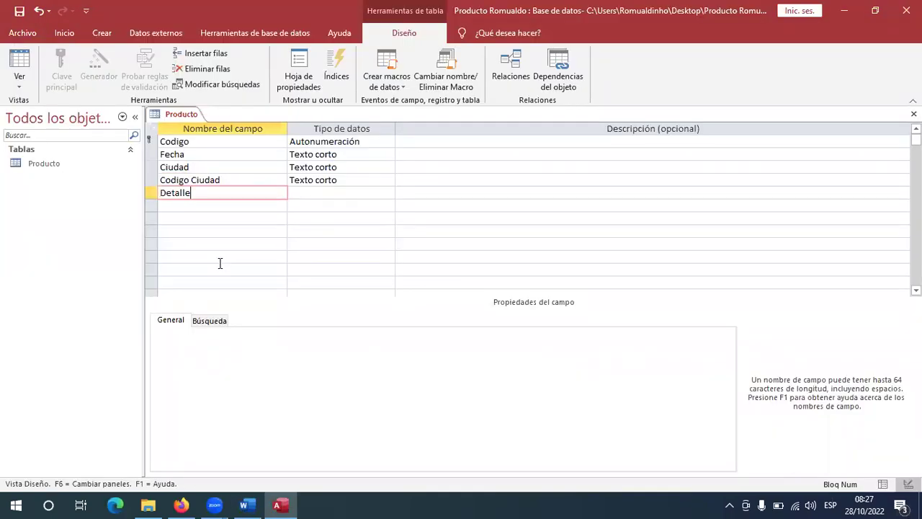
key("Down")
Add the Imagen, Cantidad and Precio v Kg Bs fields.
type("Imagen")
key("alt+Tab")
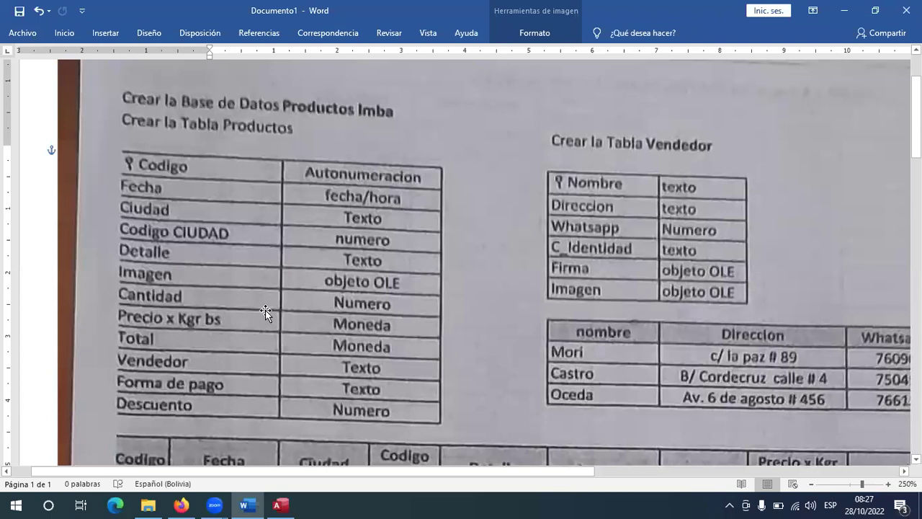
key("alt+Tab")
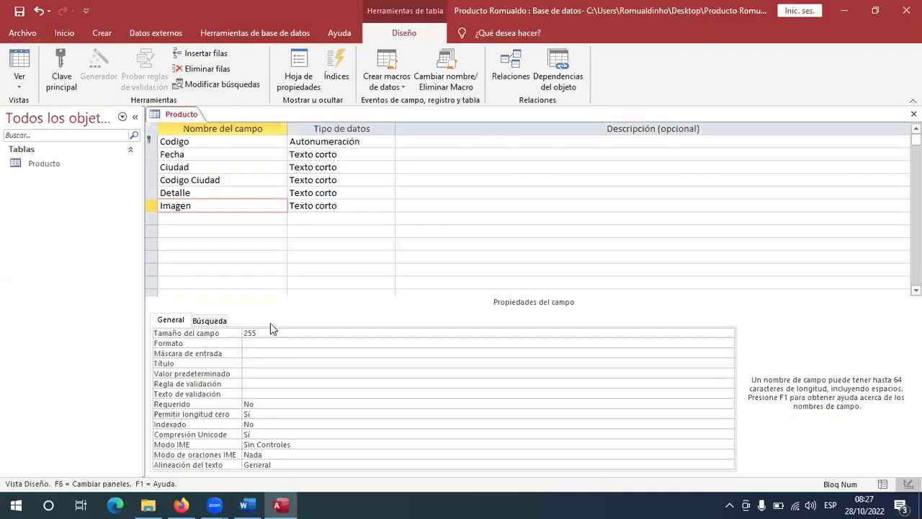
key("Down")
type("Cantidad")
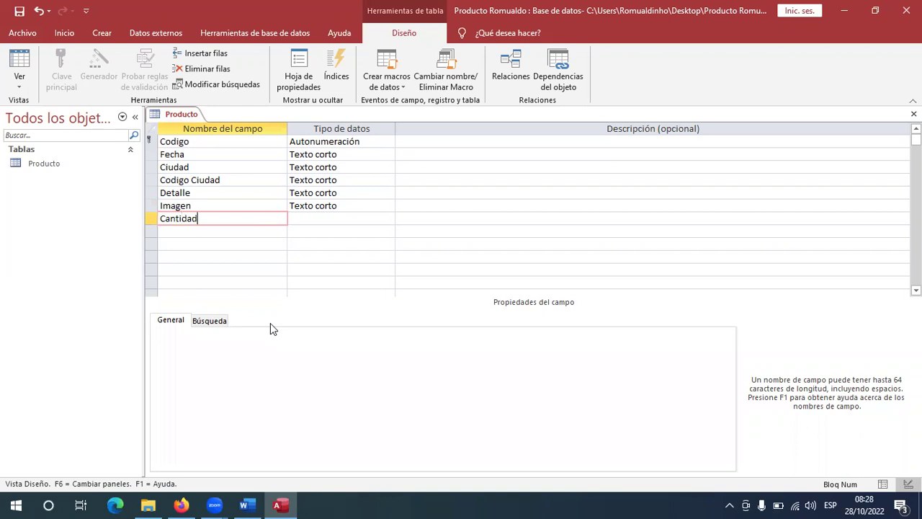
key("Down")
type("Precio")
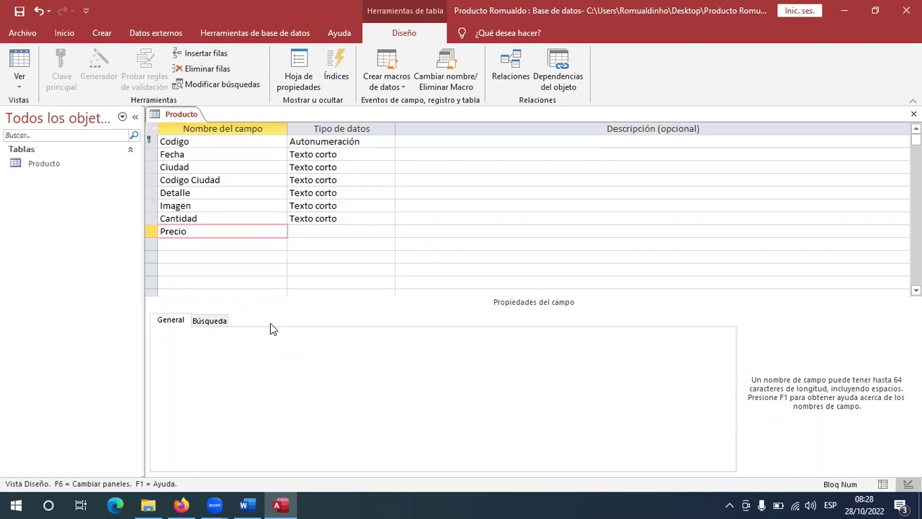
key("alt+Tab")
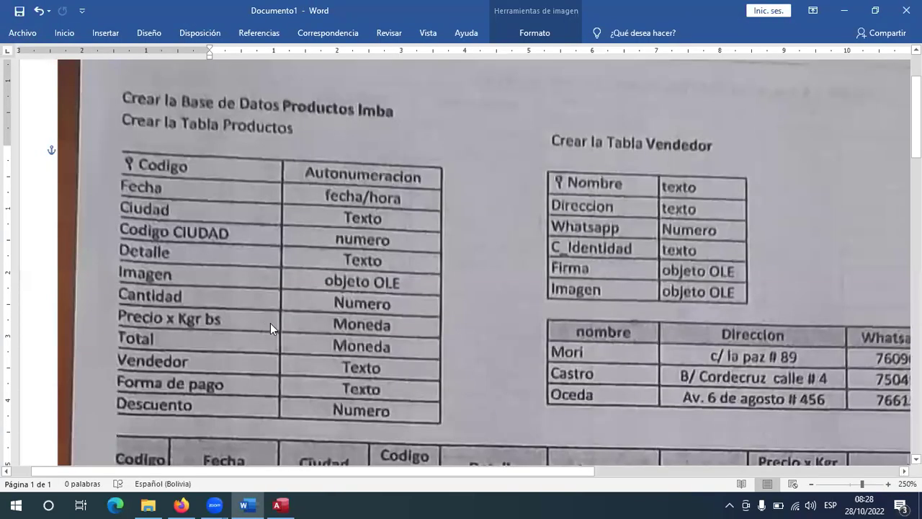
key("alt+Tab")
type("v")
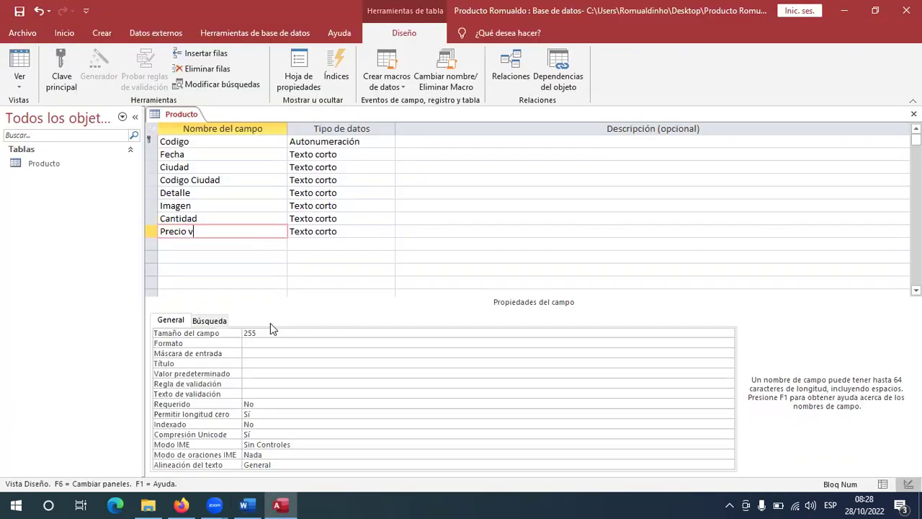
type(" Kg Bs")
key("Down")
Add the Total, Vendedor, Forma de Pago and Descuento fields as Texto corto.
key("alt+Tab")
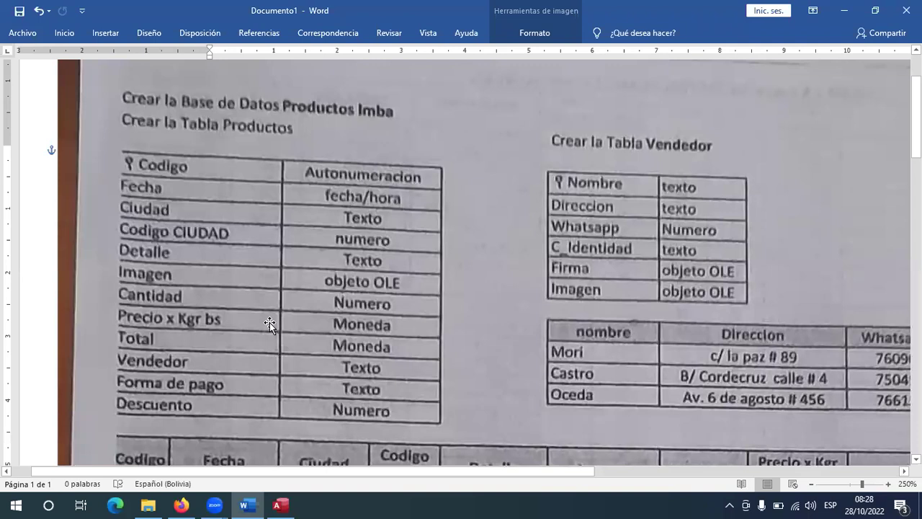
key("alt+Tab")
type("Total")
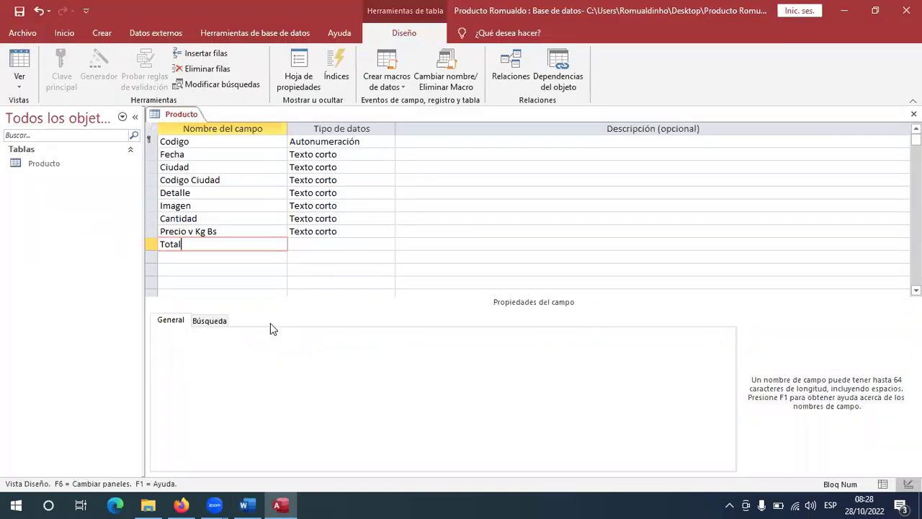
key("Down")
type("Ven")
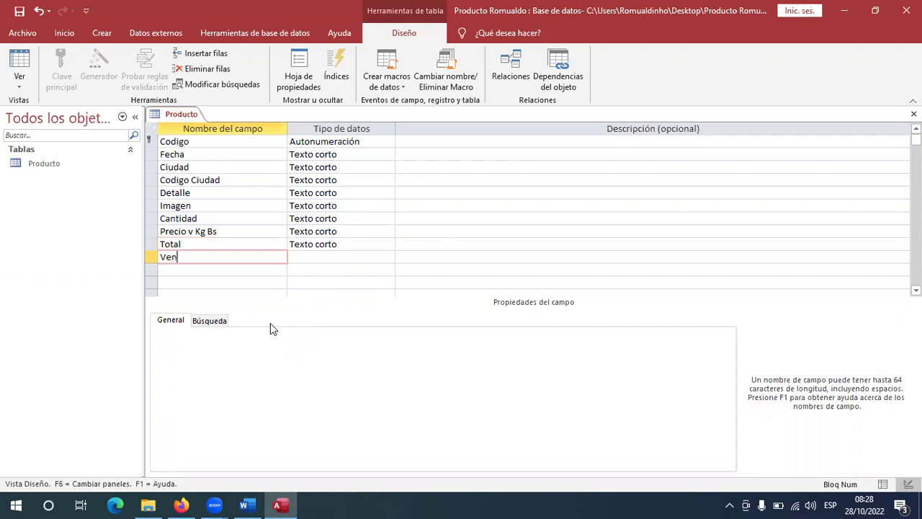
type("dedor")
key("Down")
type("F")
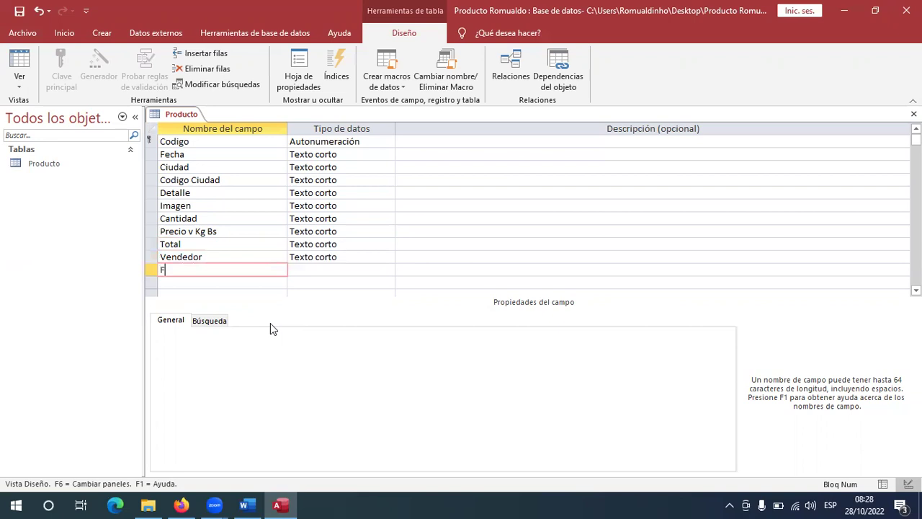
type("orma de Pago")
key("alt+Tab")
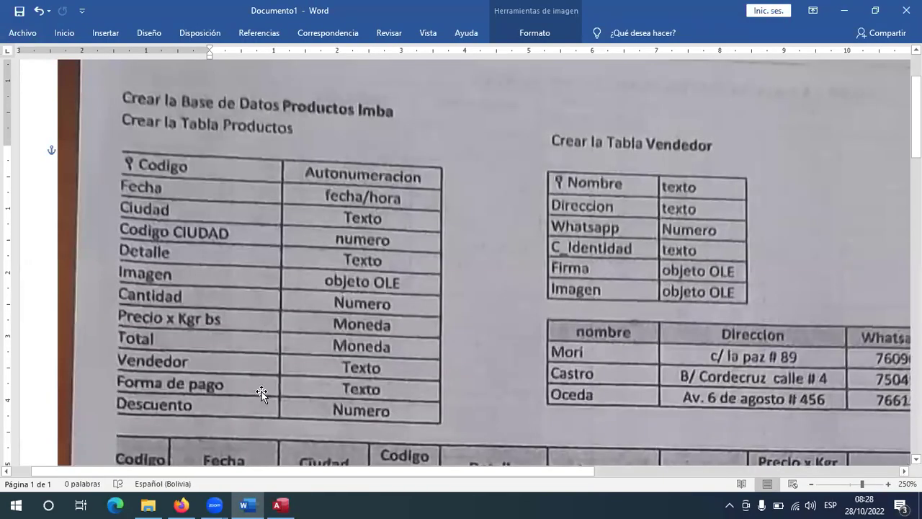
key("alt+Tab")
left_click(224, 283)
type("Descue")
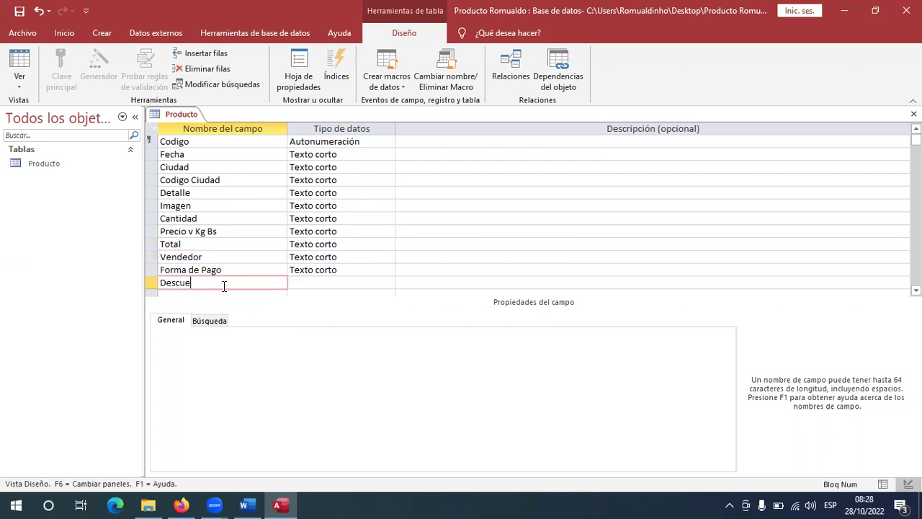
type("nto")
left_click(252, 245)
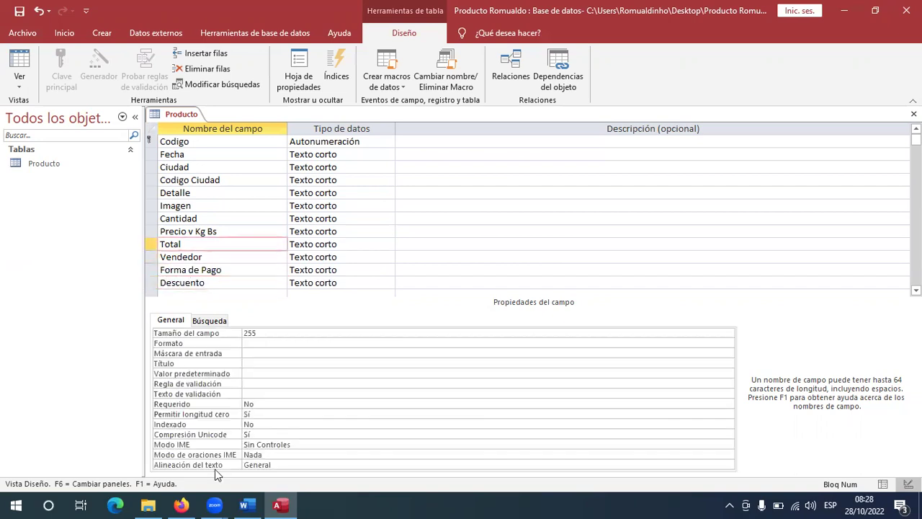
left_click(244, 504)
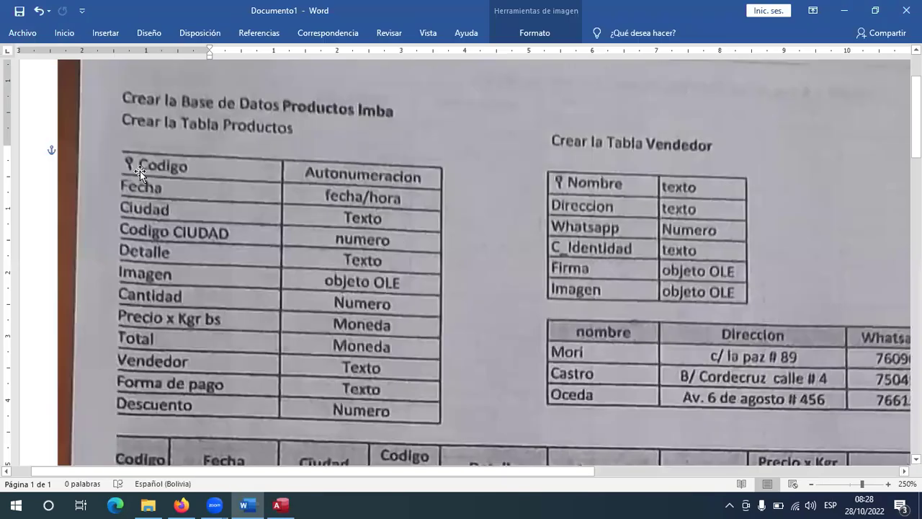
key("alt+Tab")
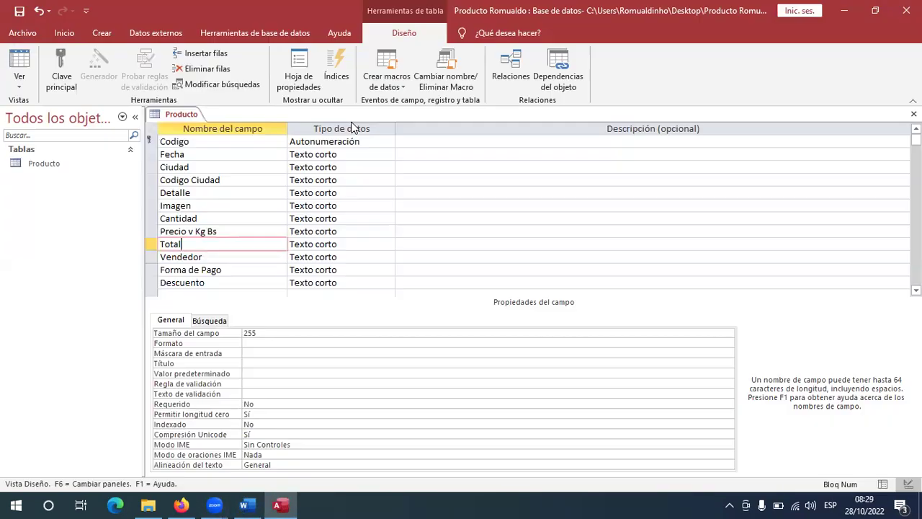
left_click(195, 141)
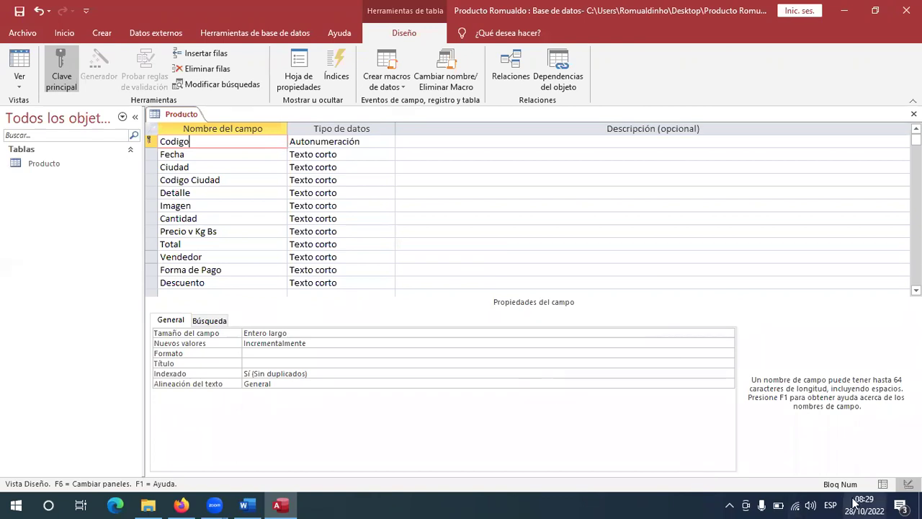
mouse_move(854, 502)
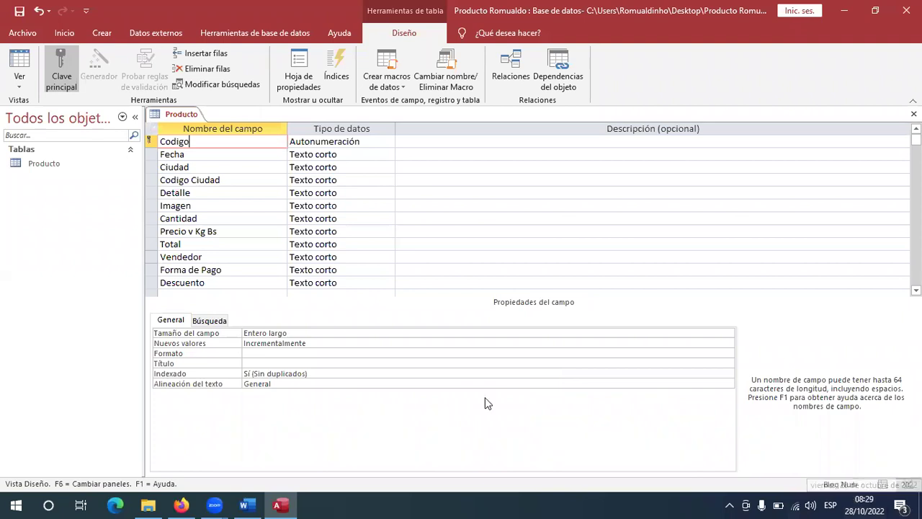
left_click(228, 153)
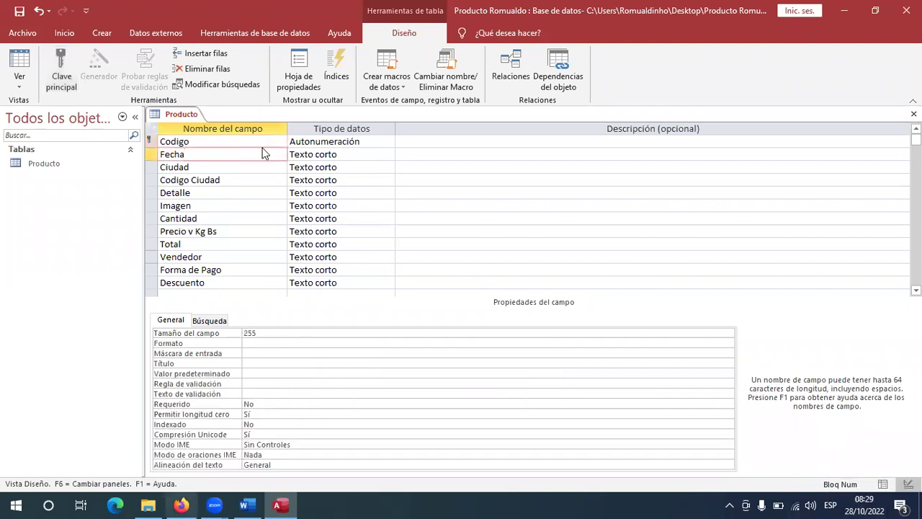
left_click(181, 505)
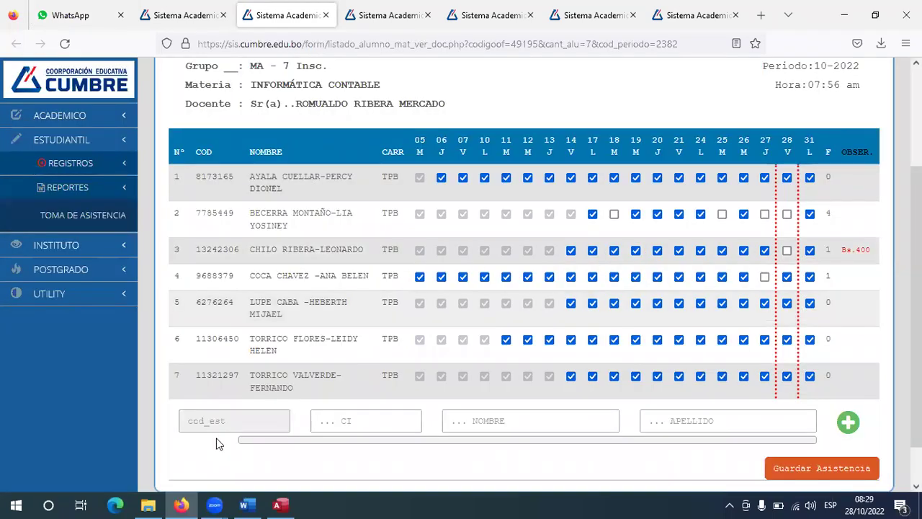
key("ctrl+Tab")
key("alt+Tab")
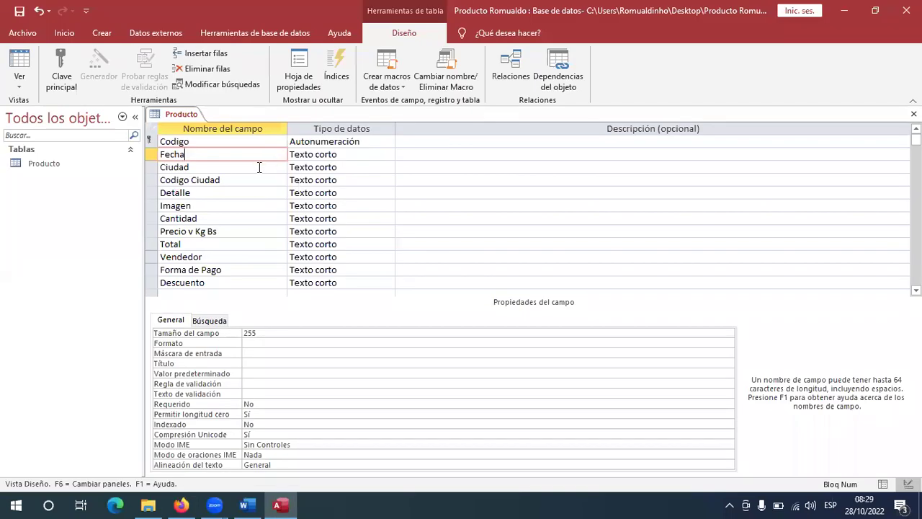
Change Fecha's data type to Fecha/Hora and view the Word sample product records.
left_click(387, 155)
left_click(389, 156)
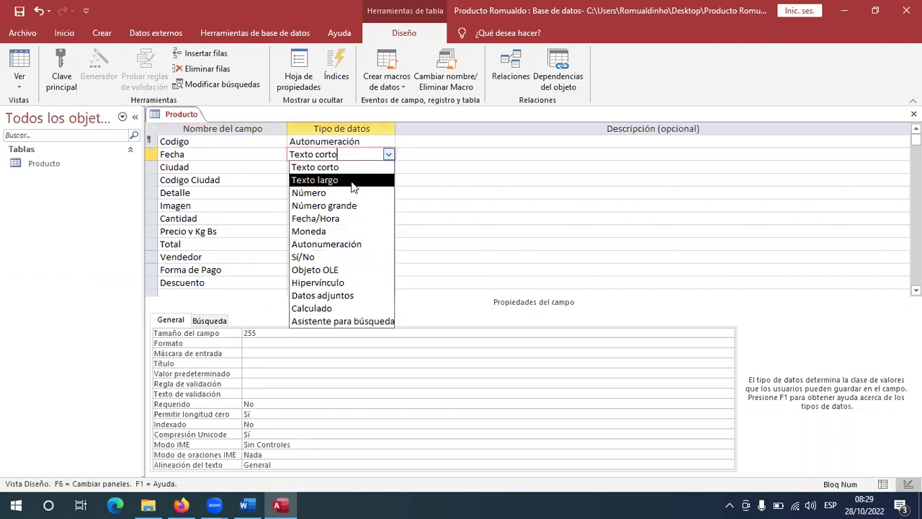
left_click(336, 220)
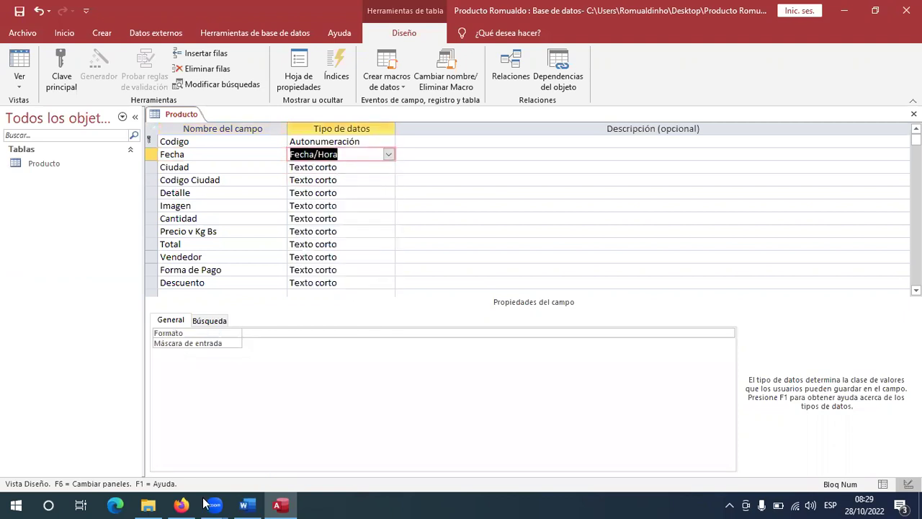
left_click(243, 504)
scroll(227, 196, "down", 3)
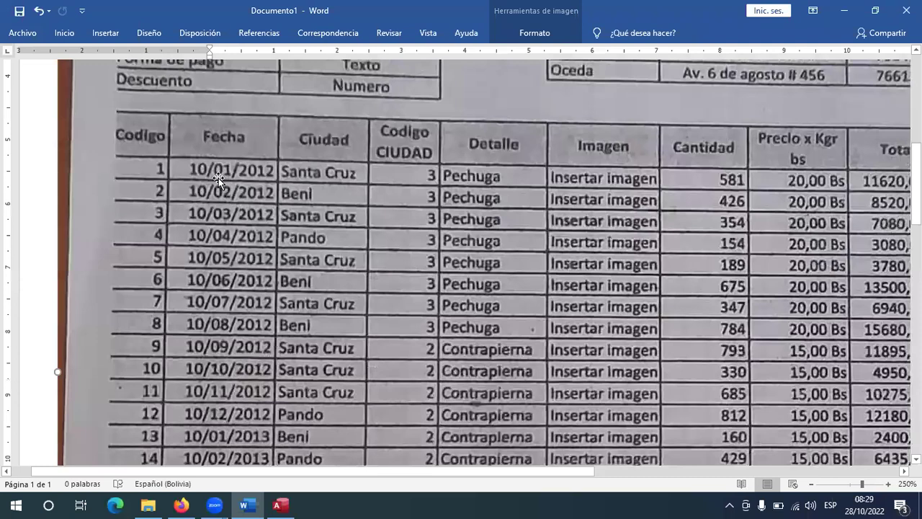
Set the Fecha field's Formato property to Fecha corta.
scroll(245, 213, "up", 10)
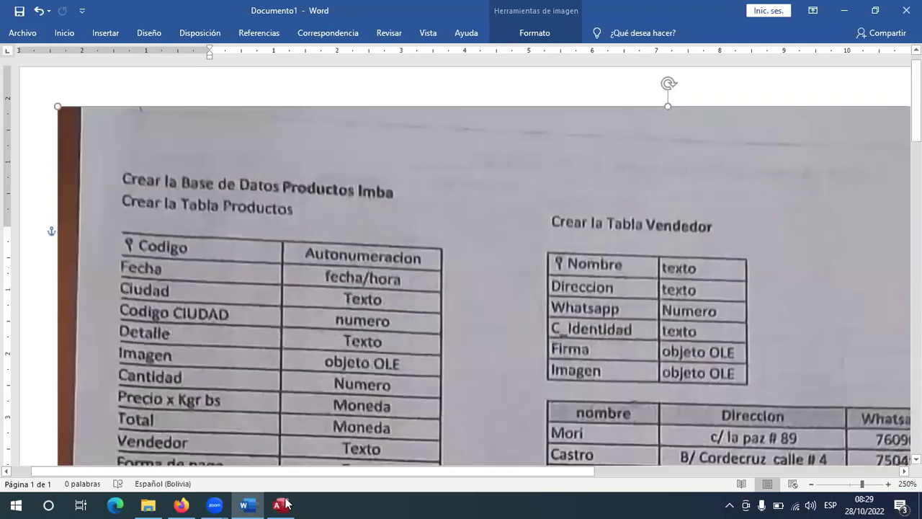
scroll(286, 357, "down", 2)
key("alt+Tab")
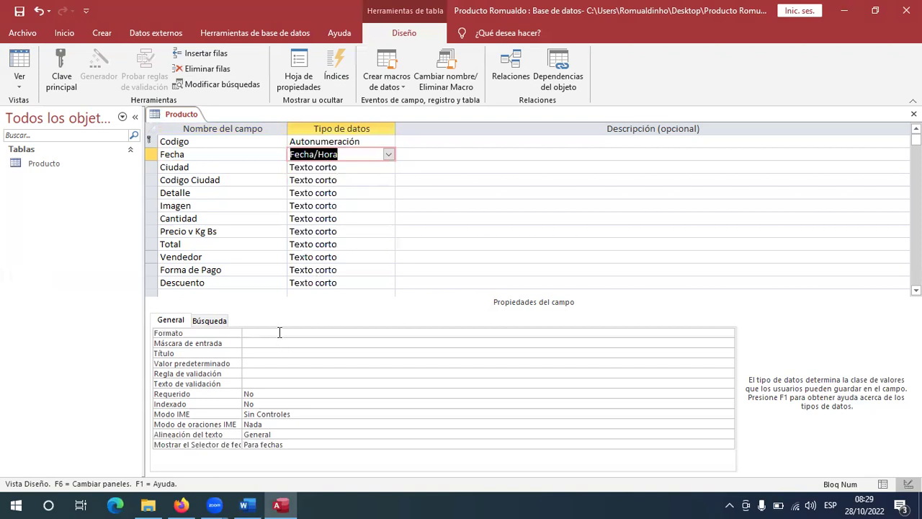
left_click(279, 332)
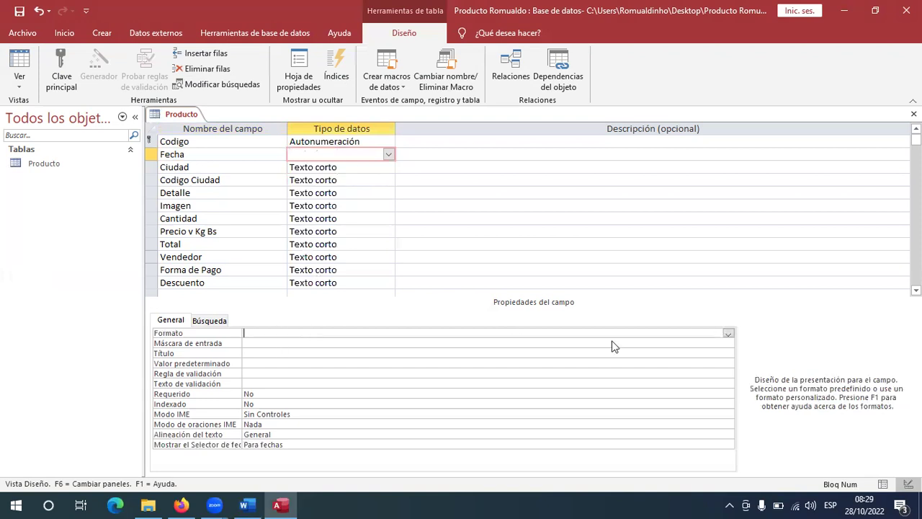
key("alt+Down")
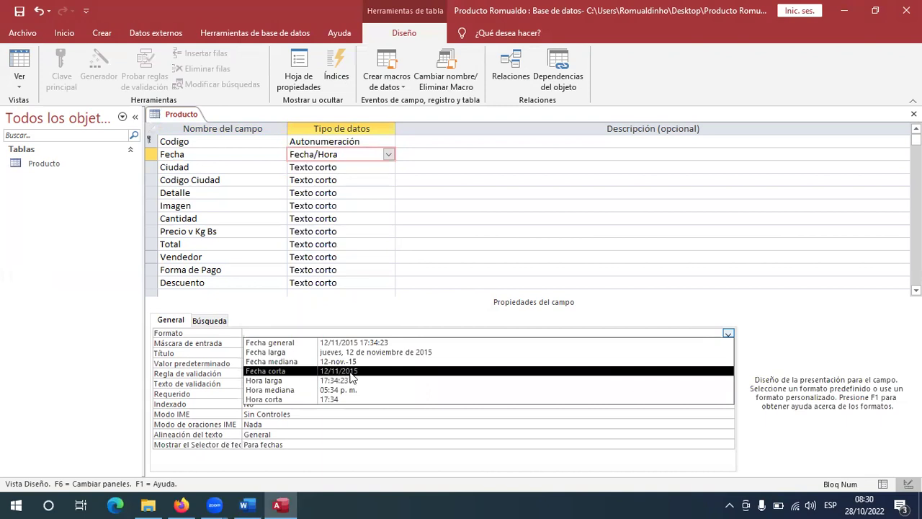
key("Return")
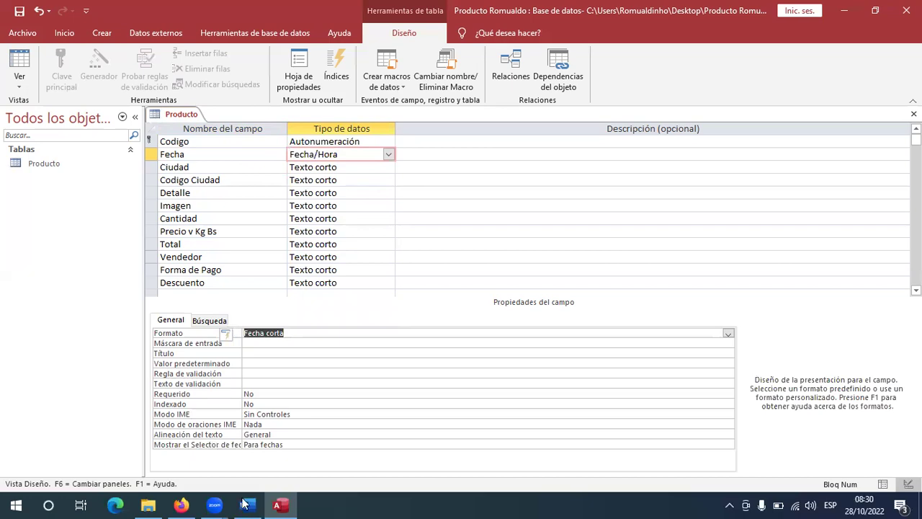
key("alt+Tab")
scroll(322, 276, "down", 2)
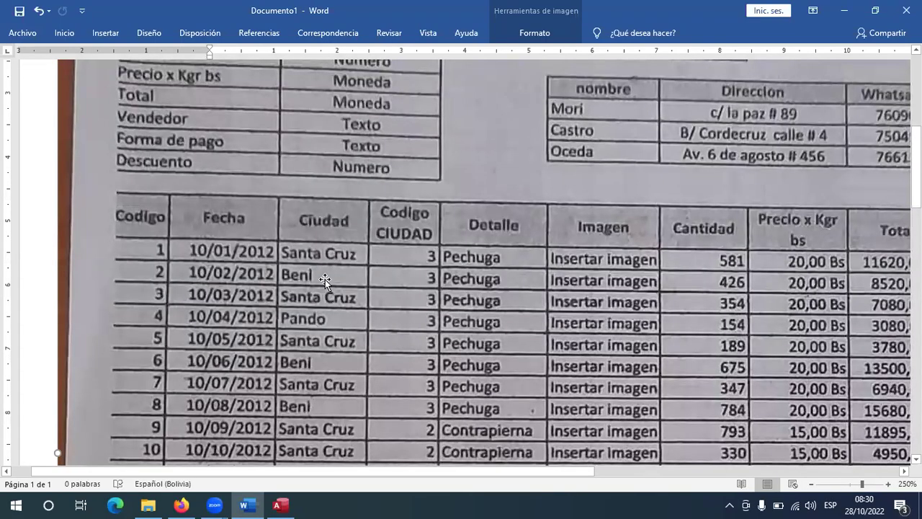
Start the lookup wizard for Ciudad, choosing to type the values yourself.
scroll(340, 337, "down", 10)
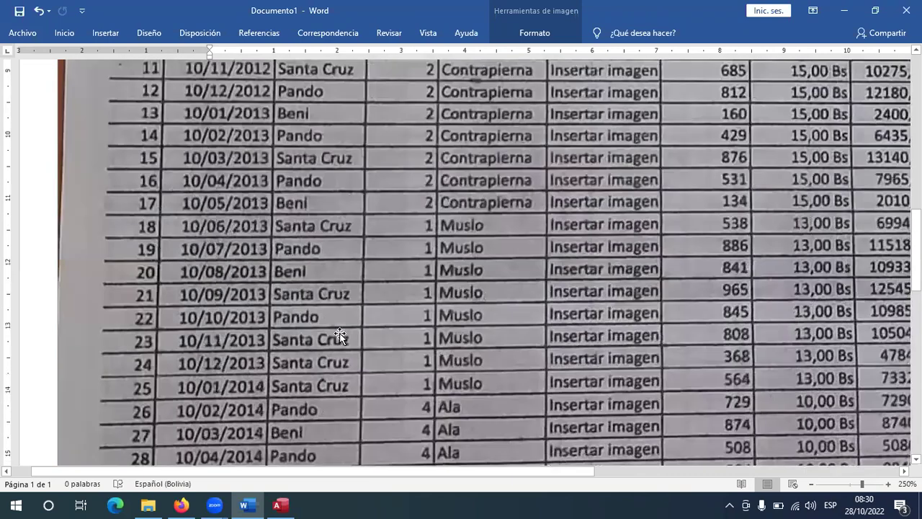
scroll(340, 335, "down", 7)
scroll(340, 335, "up", 15)
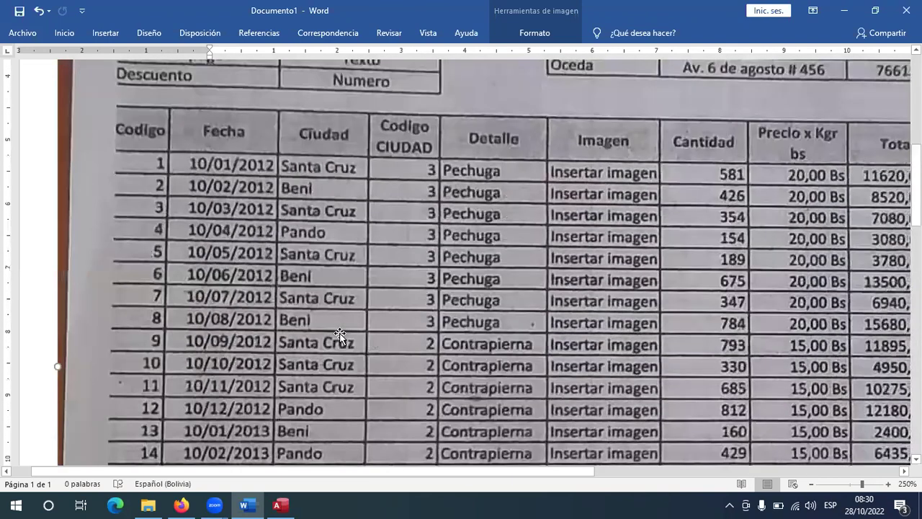
scroll(340, 335, "up", 8)
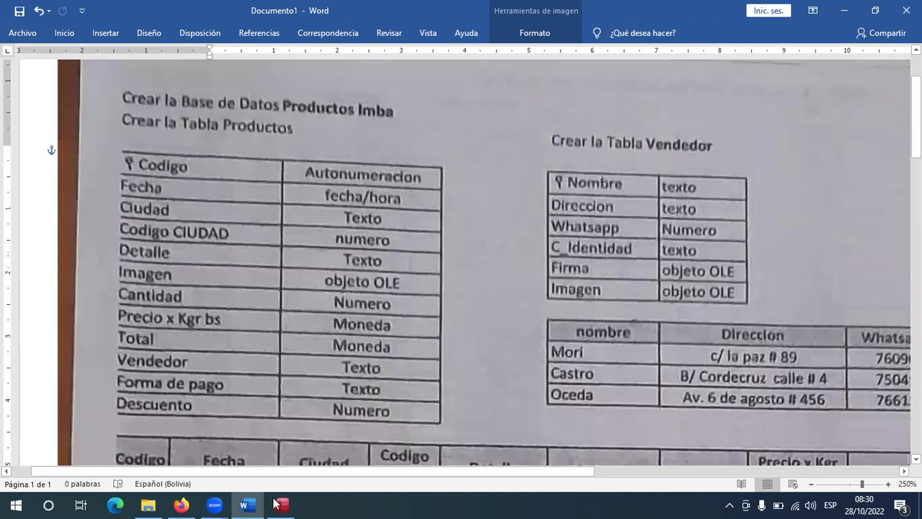
key("alt+Tab")
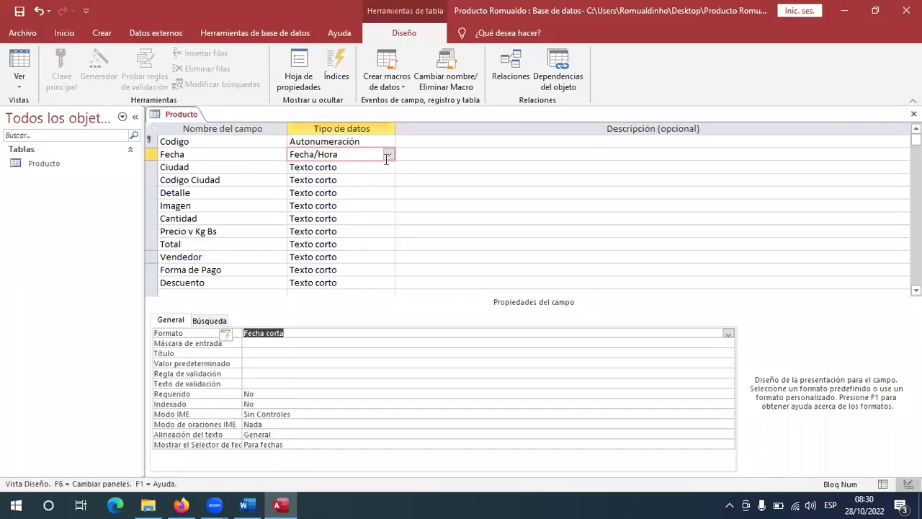
left_click(387, 167)
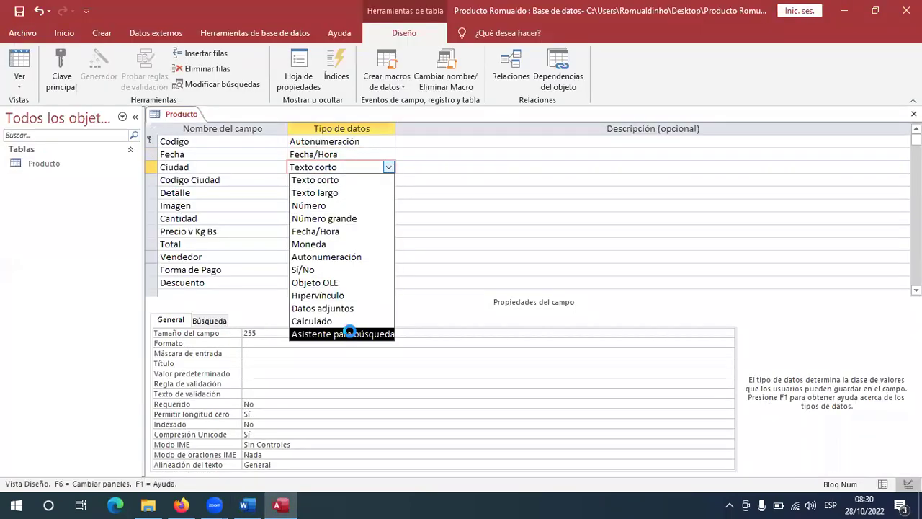
left_click(349, 333)
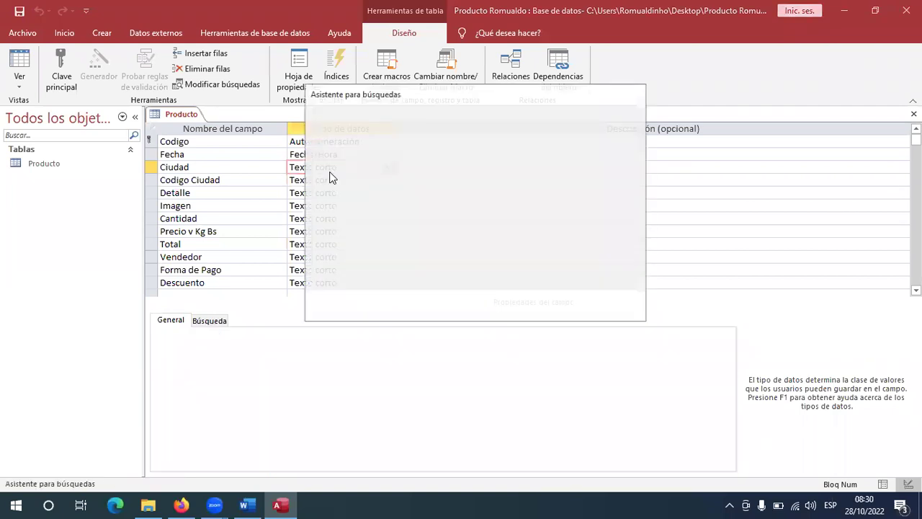
key("Down")
left_click(534, 310)
Enter Santa Cruz, Beni and Pando as Ciudad's lookup values and finish the wizard.
left_click(366, 206)
type("SAnta Cruz")
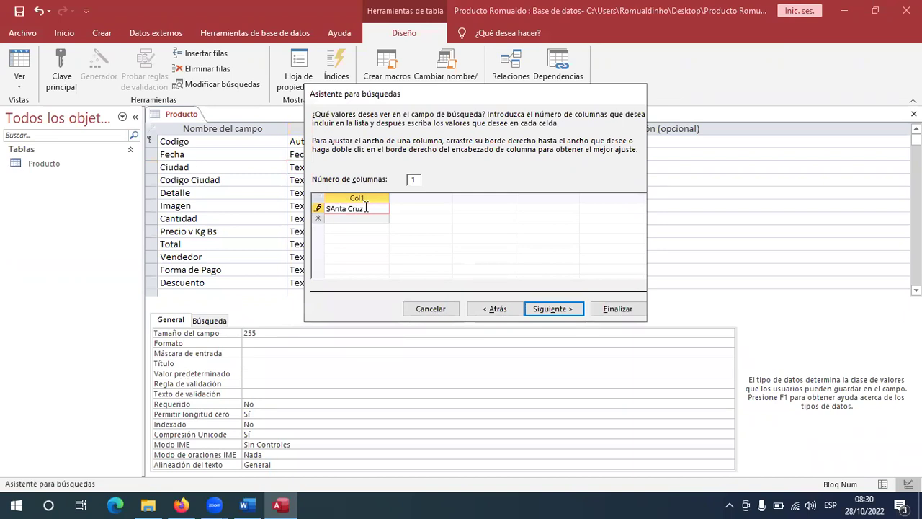
key("Return")
type("Beni")
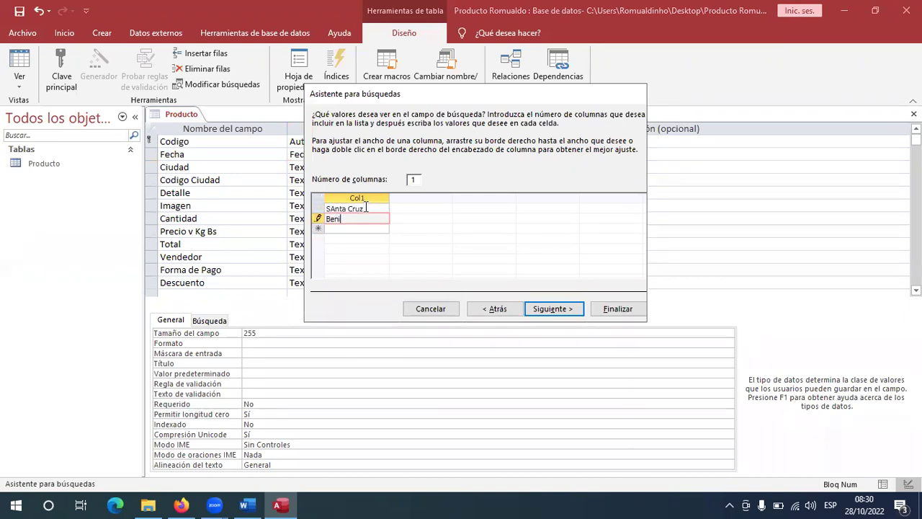
key("Return")
type("Pando")
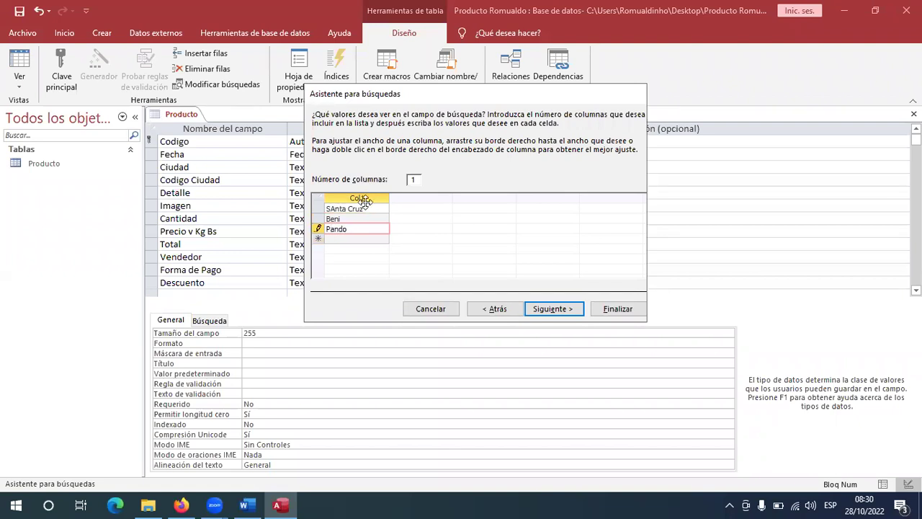
left_click(243, 505)
scroll(292, 361, "down", 1)
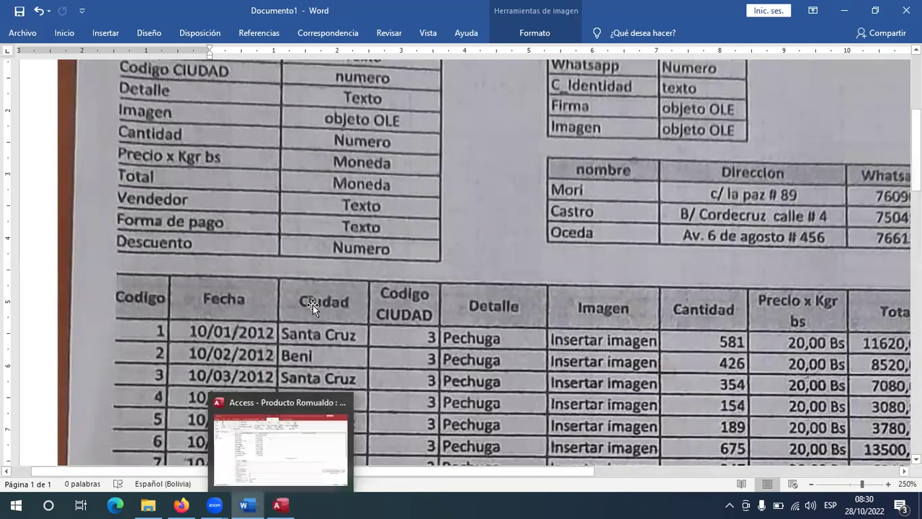
scroll(348, 191, "up", 2)
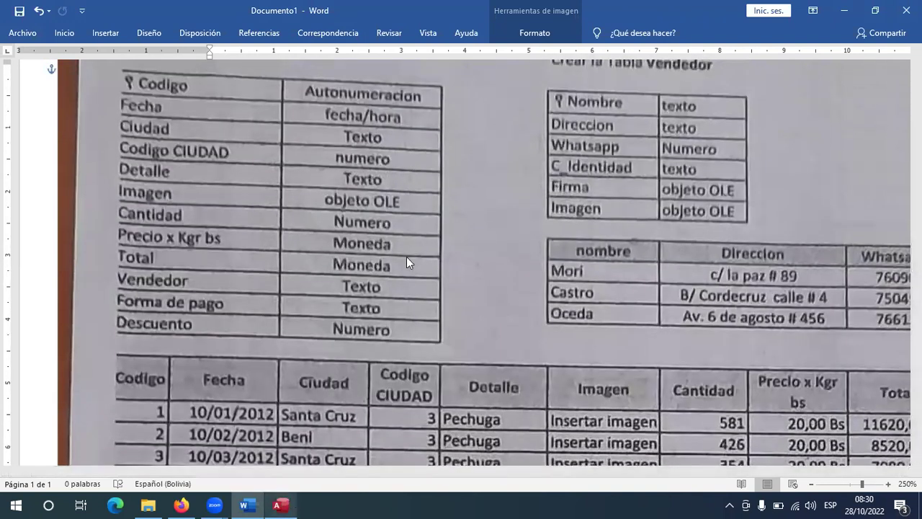
key("alt+Tab")
left_click(619, 311)
left_click(621, 313)
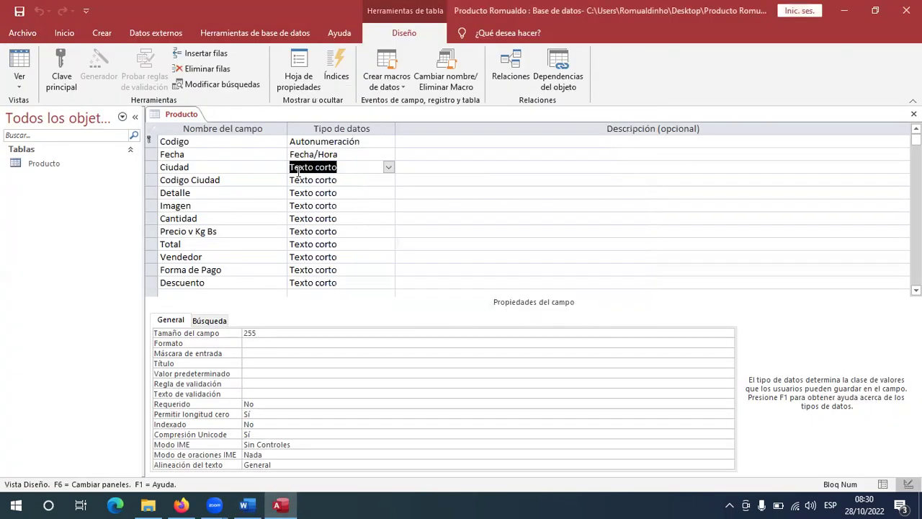
Review the Ciudad field's lookup properties on the Búsqueda tab.
left_click(220, 166)
left_click(342, 167)
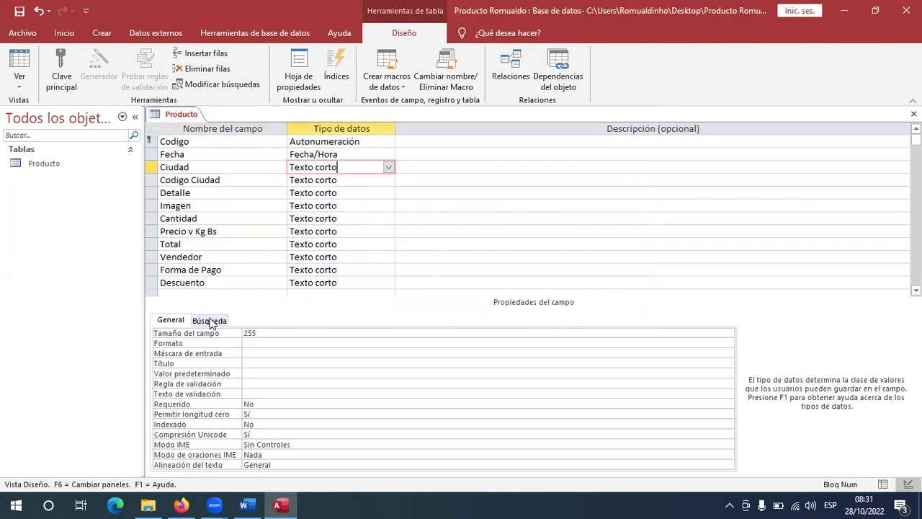
left_click(210, 320)
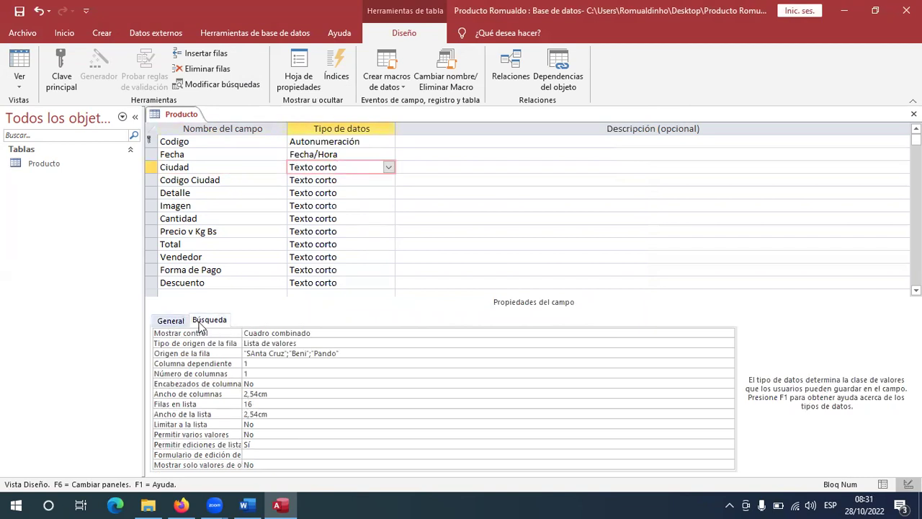
left_click(171, 321)
left_click(209, 321)
left_click(384, 180)
Make Codigo Ciudad a Número field with Entero field size.
left_click(389, 180)
left_click(334, 220)
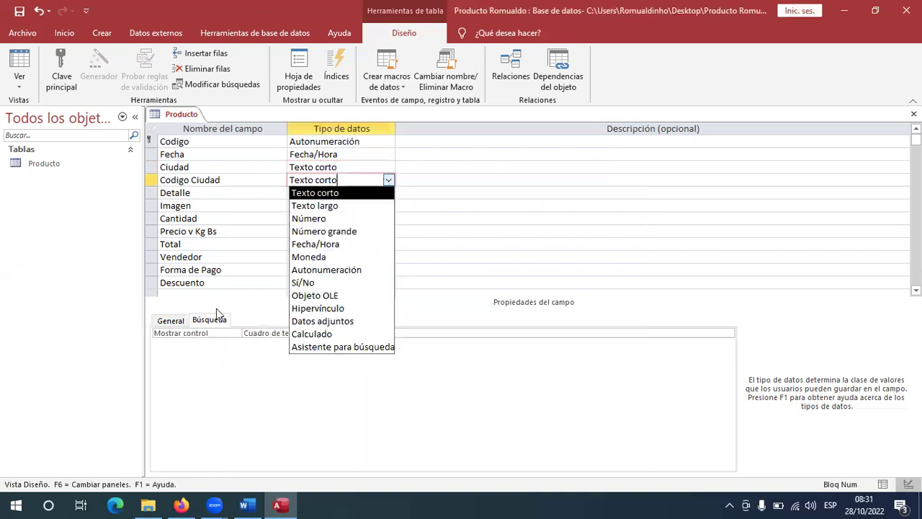
left_click(173, 322)
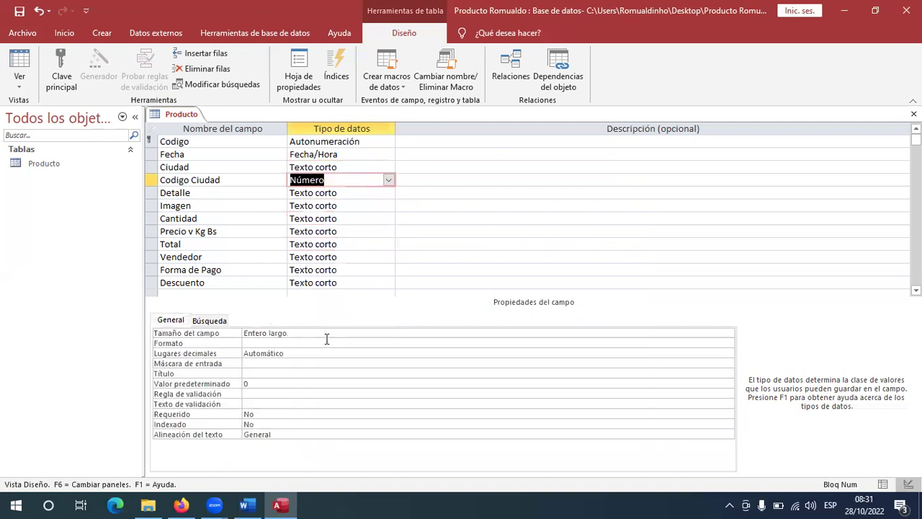
left_click(713, 332)
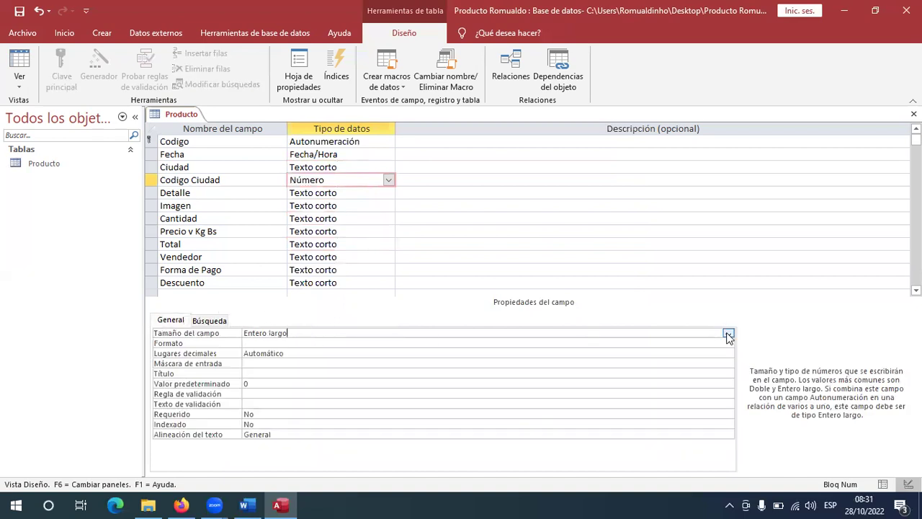
left_click(728, 333)
left_click(259, 351)
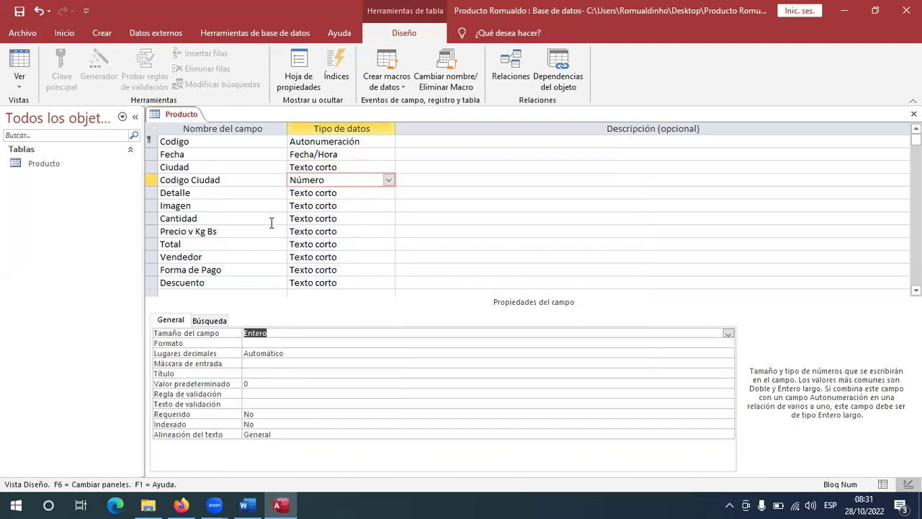
left_click(370, 199)
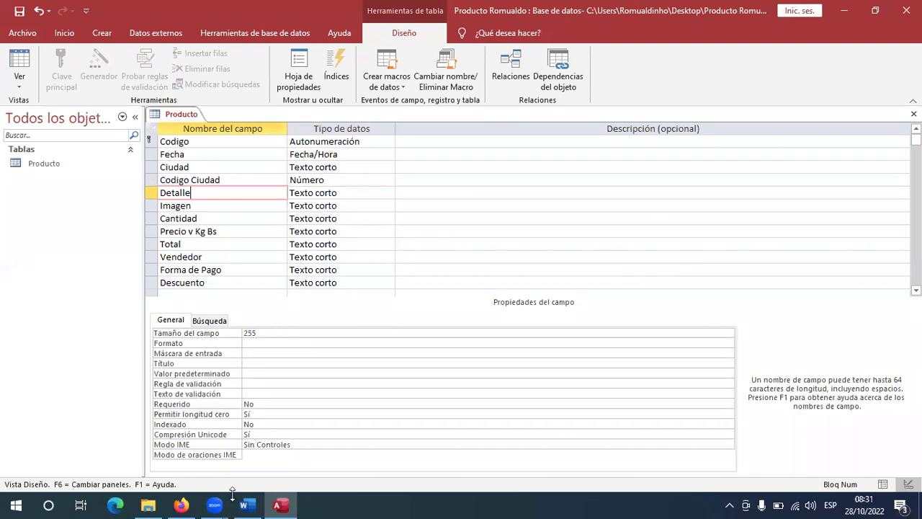
Check the table specs in Word, then bring up Detalle's data type choices.
left_click(243, 504)
scroll(475, 367, "down", 2)
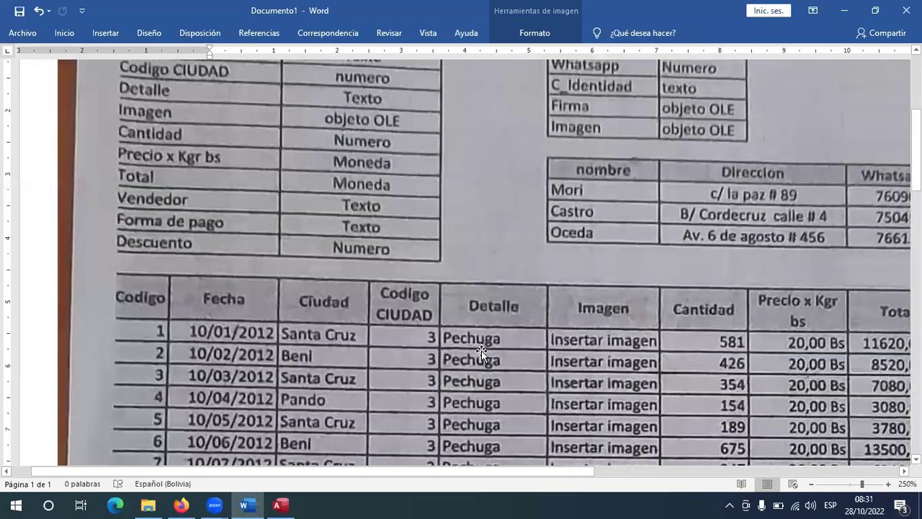
scroll(481, 353, "down", 6)
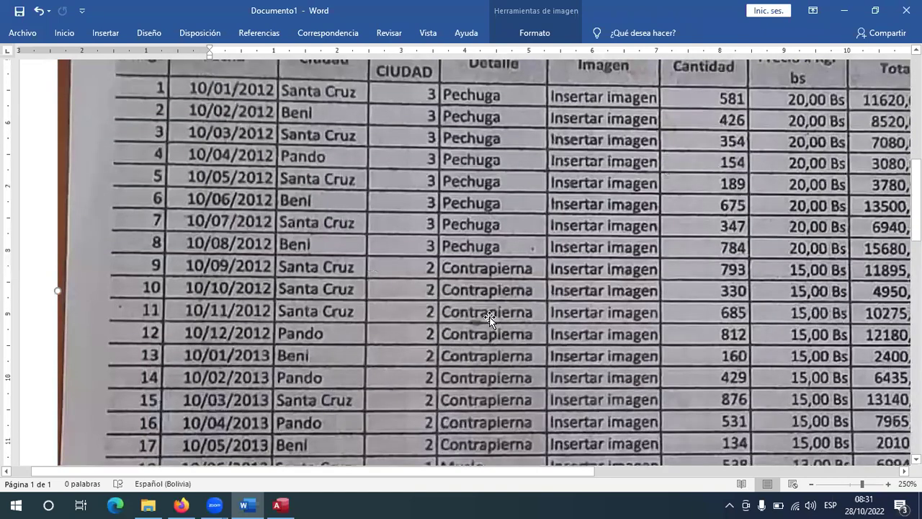
scroll(479, 328, "down", 11)
scroll(473, 338, "up", 11)
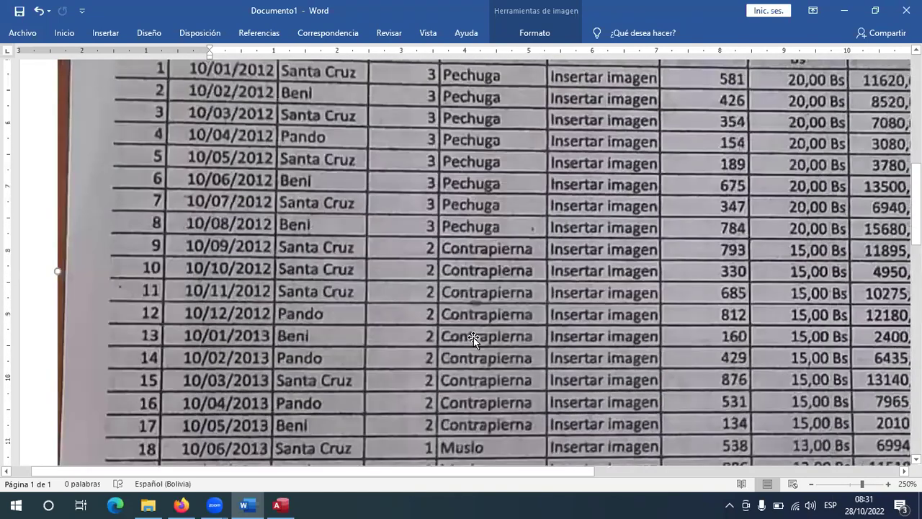
scroll(290, 287, "up", 8)
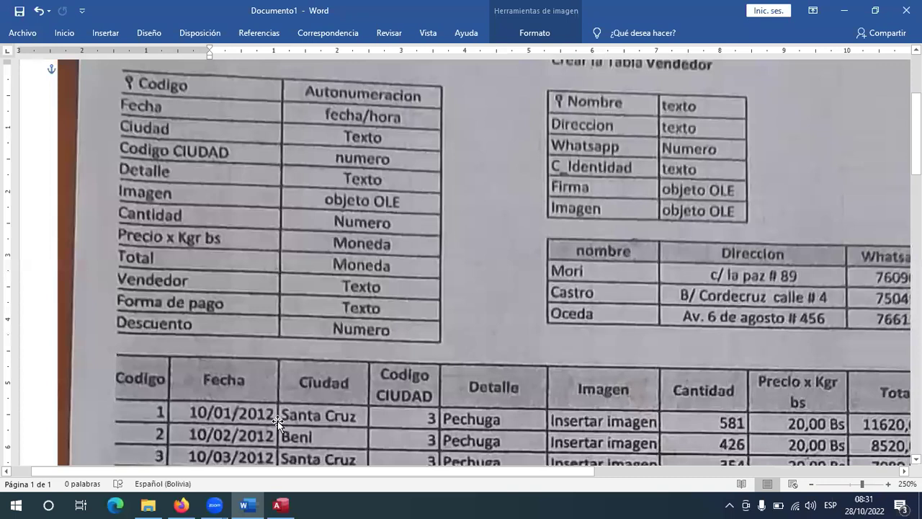
left_click(280, 505)
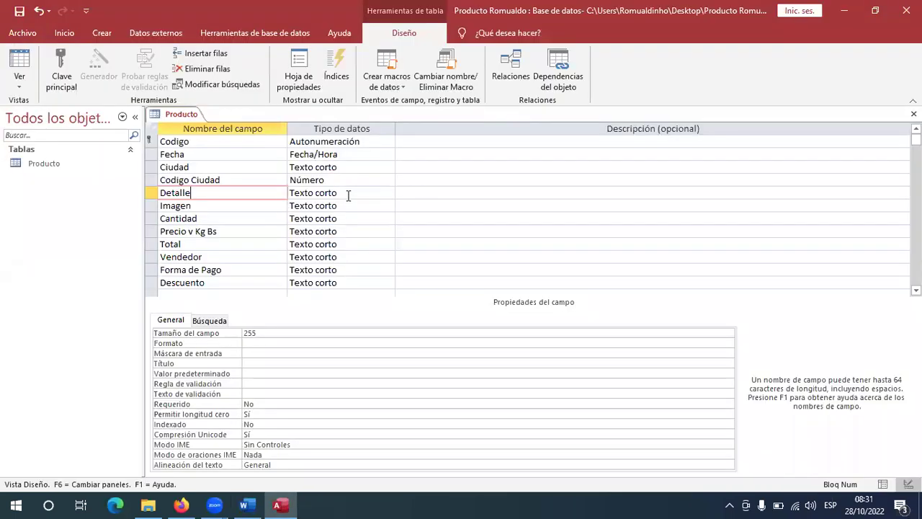
left_click(385, 192)
left_click(389, 193)
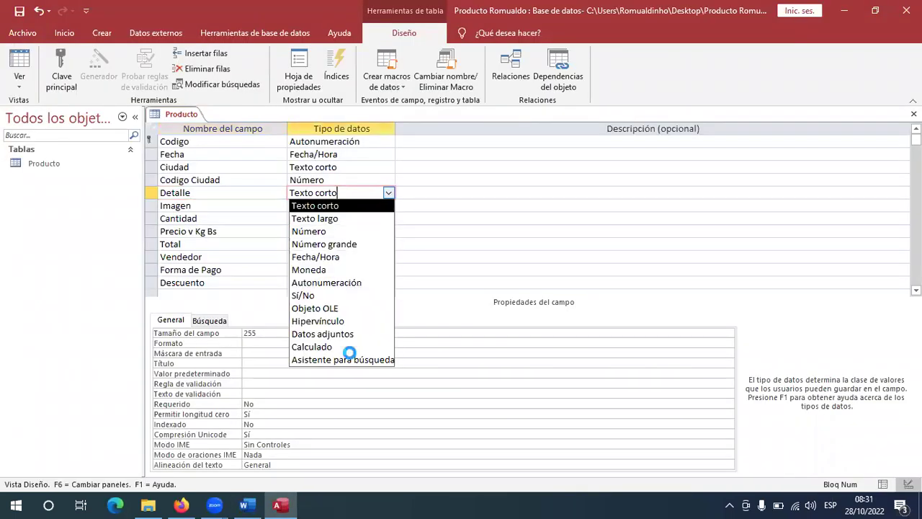
Start the lookup wizard for Detalle, choosing to type the values yourself.
left_click(349, 357)
left_click(421, 187)
left_click(541, 309)
left_click(244, 505)
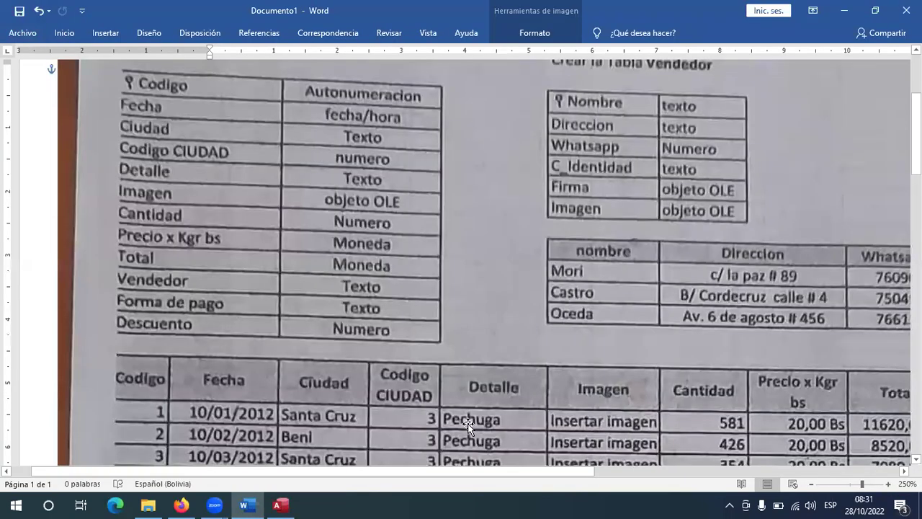
scroll(471, 429, "down", 5)
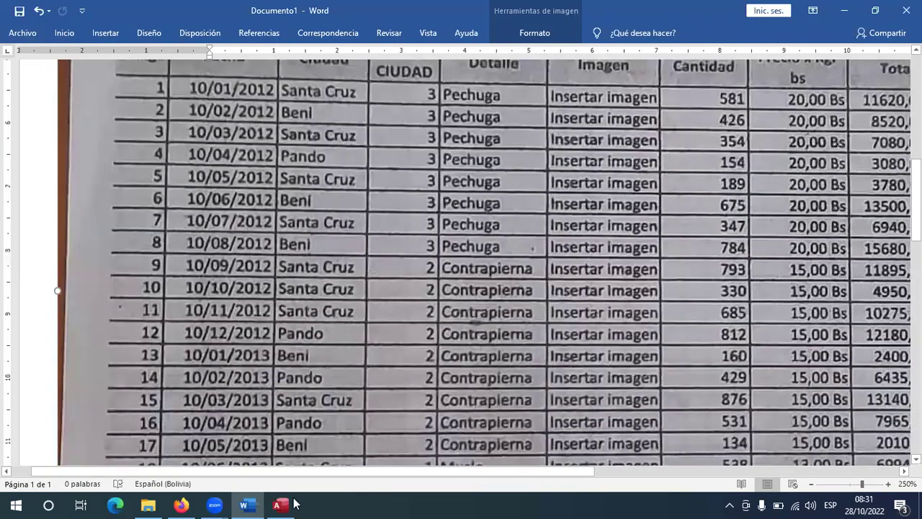
left_click(281, 505)
Enter Pechuga, Contrapierna, Muslo and Ala as lookup values and finish the wizard.
left_click(366, 209)
type("P")
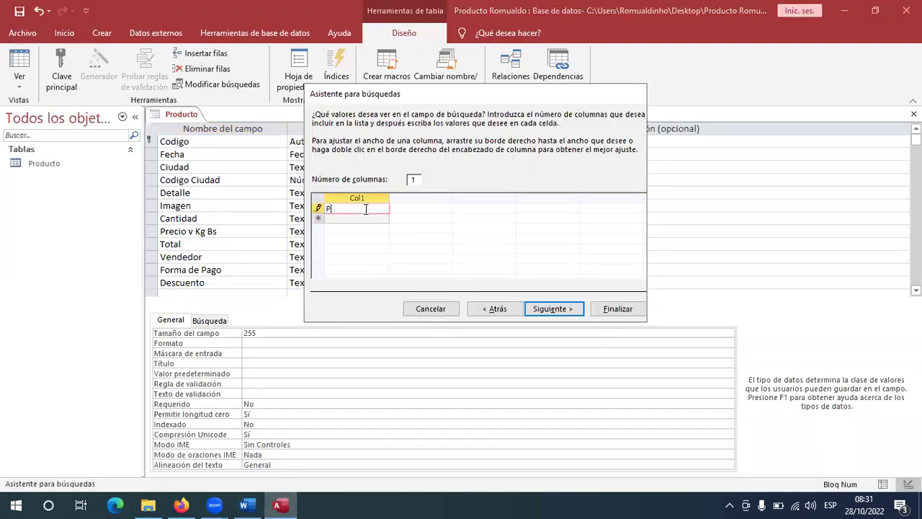
type("echuga")
key("Return")
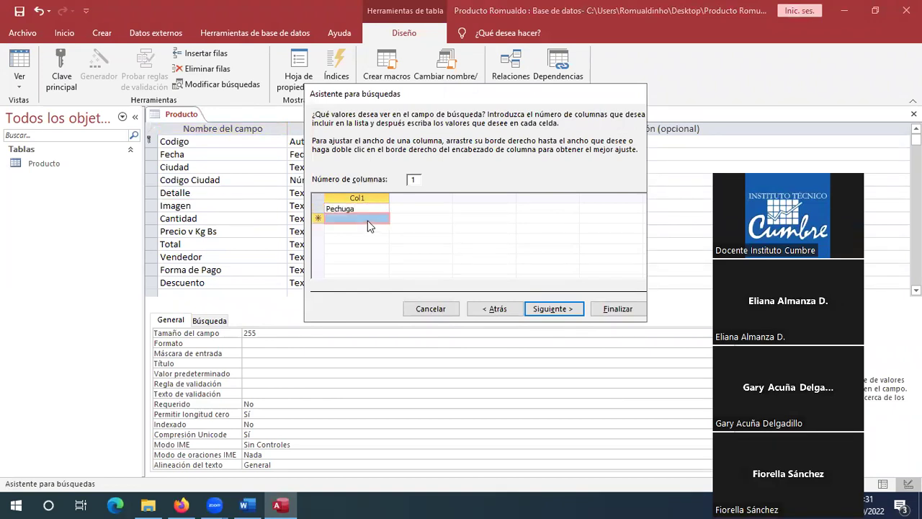
type("Contrapiern")
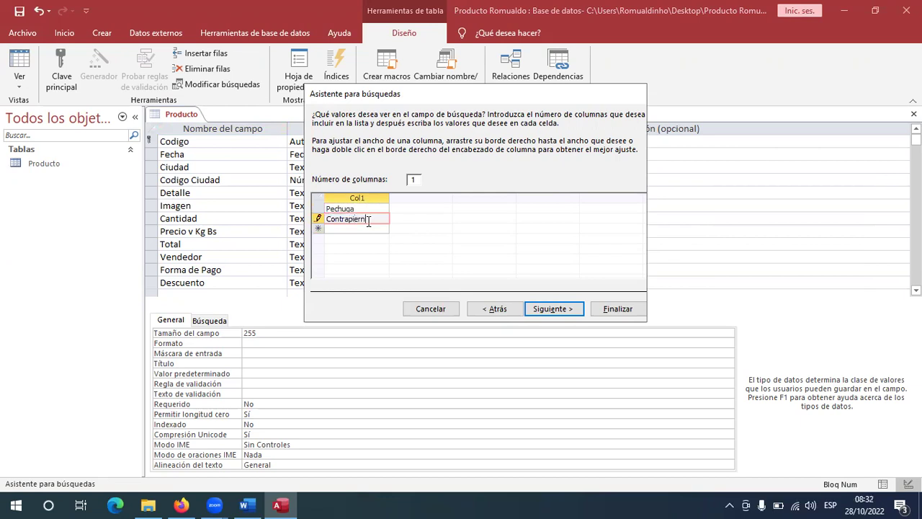
type("a")
left_click(348, 229)
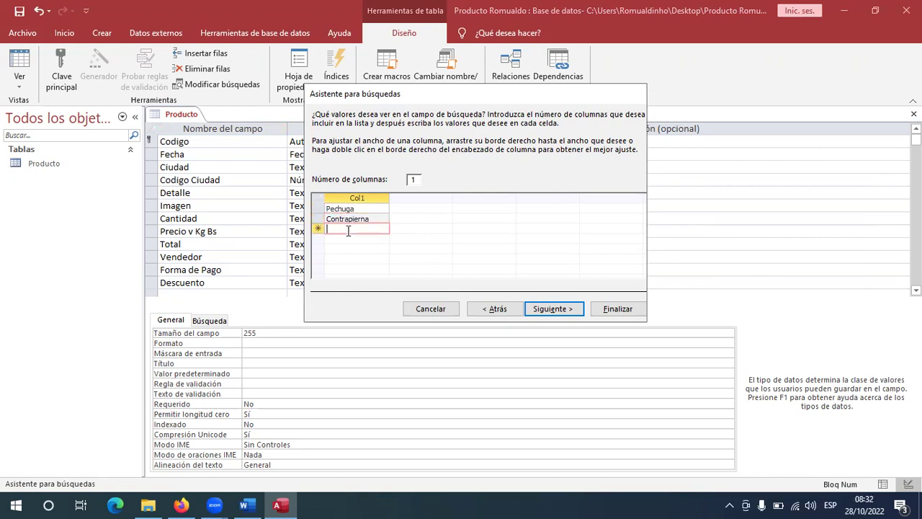
key("alt+Tab")
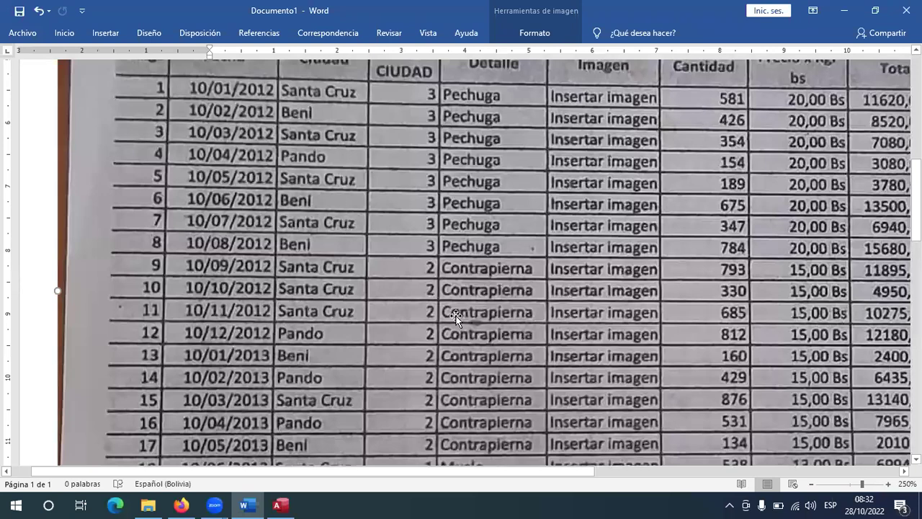
scroll(480, 317, "down", 1)
scroll(481, 317, "down", 1)
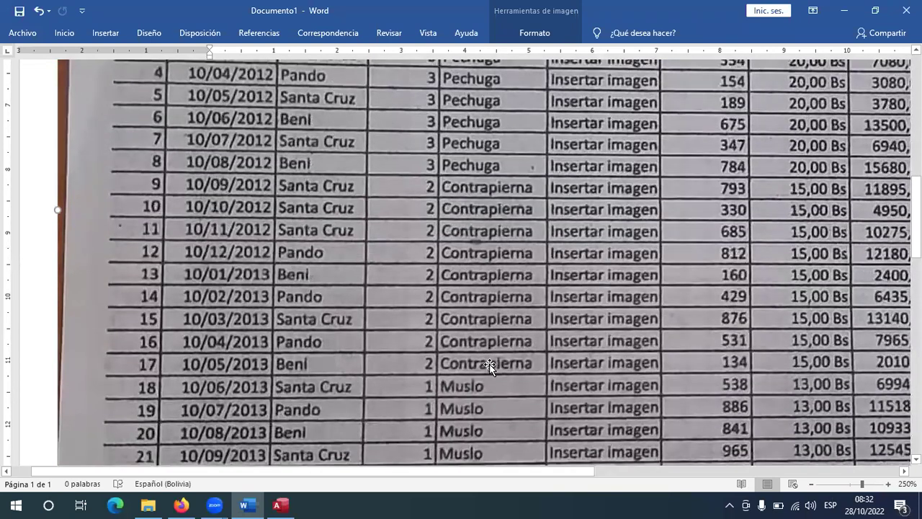
key("alt+Tab")
type("Mu")
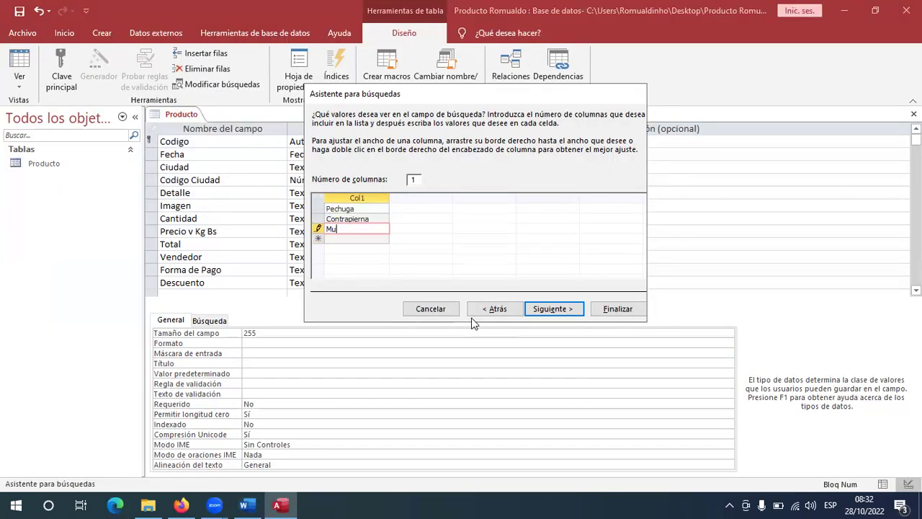
key("Return")
type("Ala")
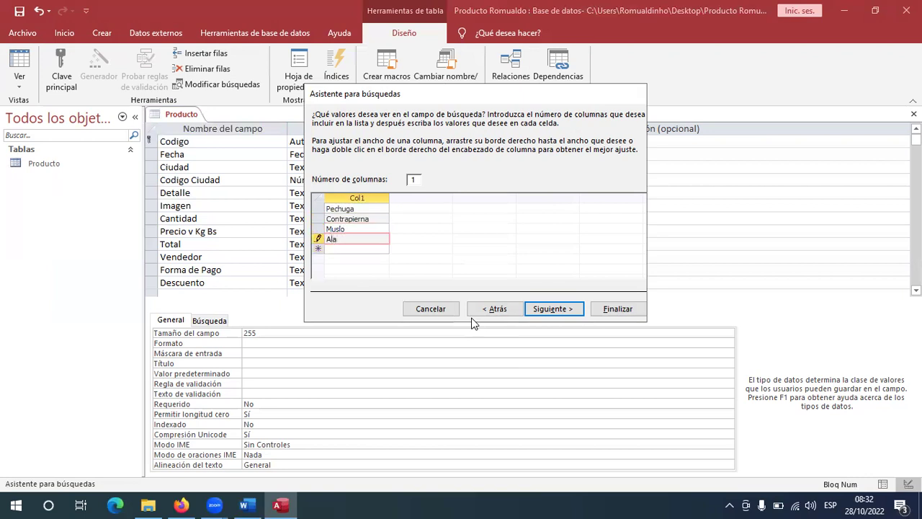
left_click(577, 313)
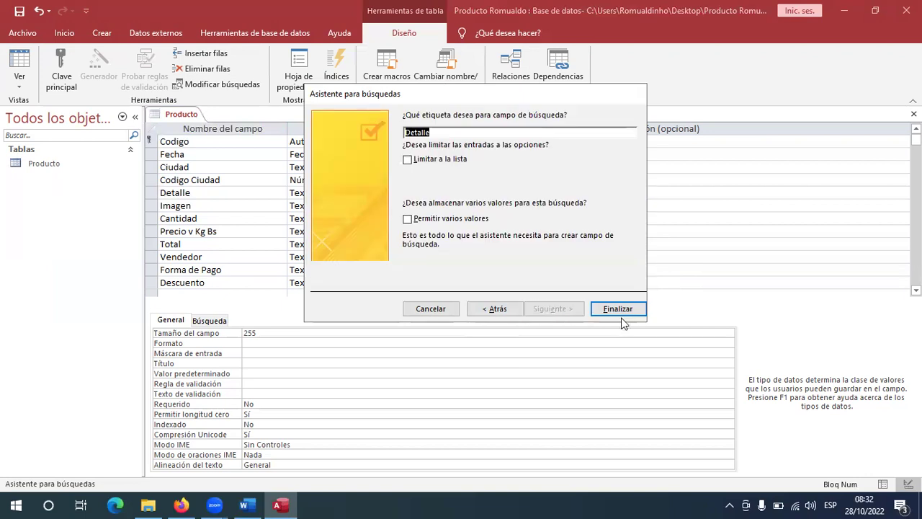
left_click(616, 310)
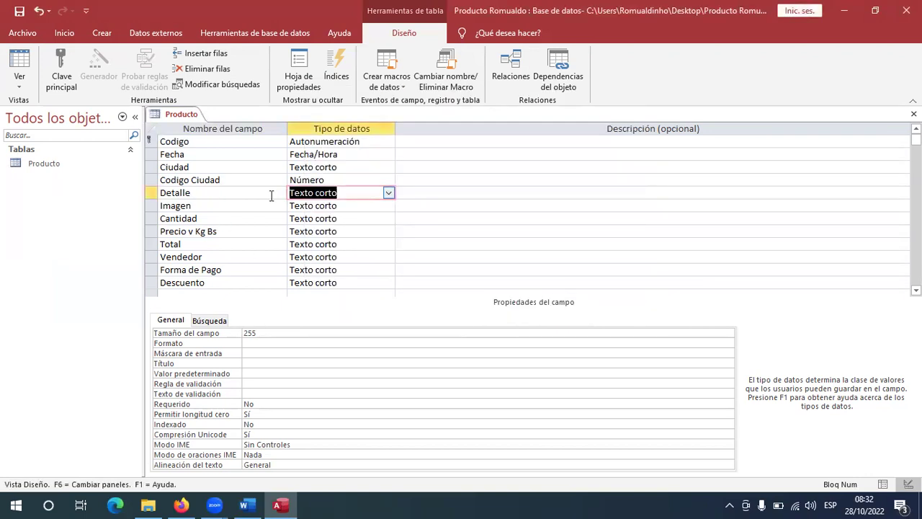
After reviewing Detalle's lookup properties, make Imagen an Objeto OLE field.
left_click(216, 322)
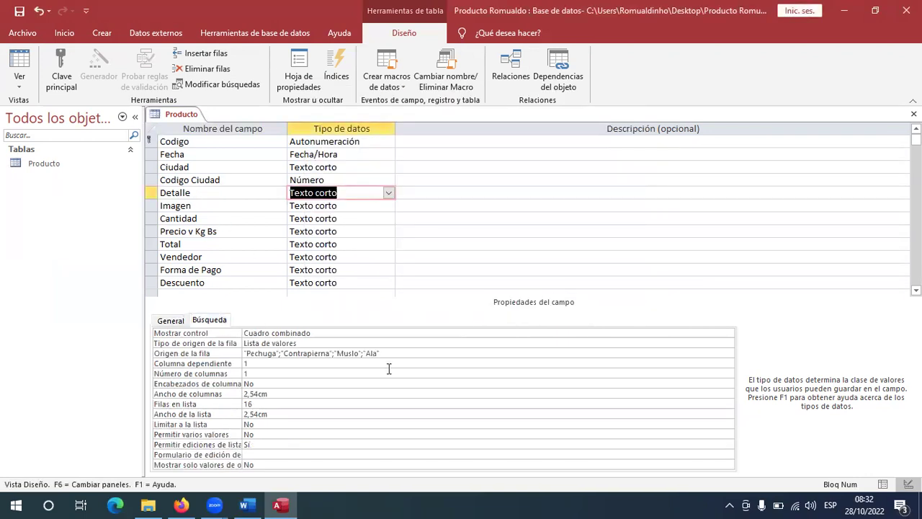
left_click(172, 322)
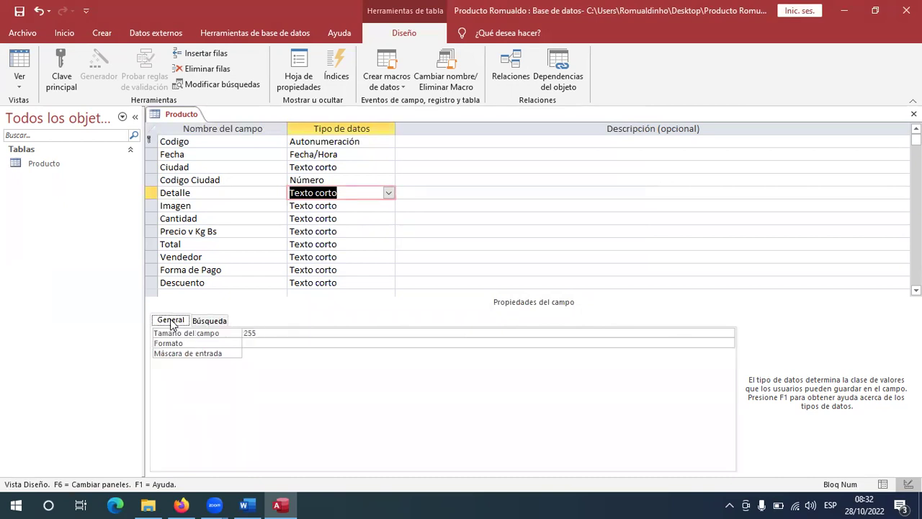
left_click(256, 206)
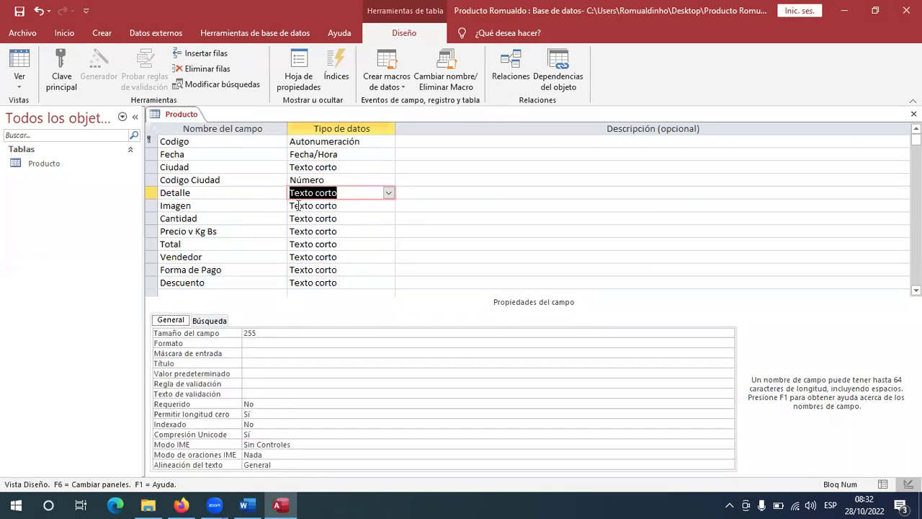
left_click(387, 207)
left_click(387, 207)
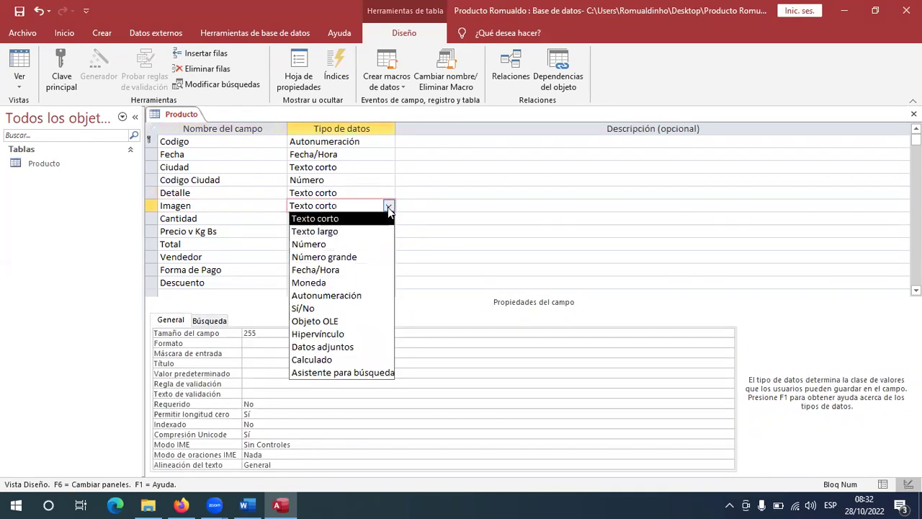
left_click(349, 321)
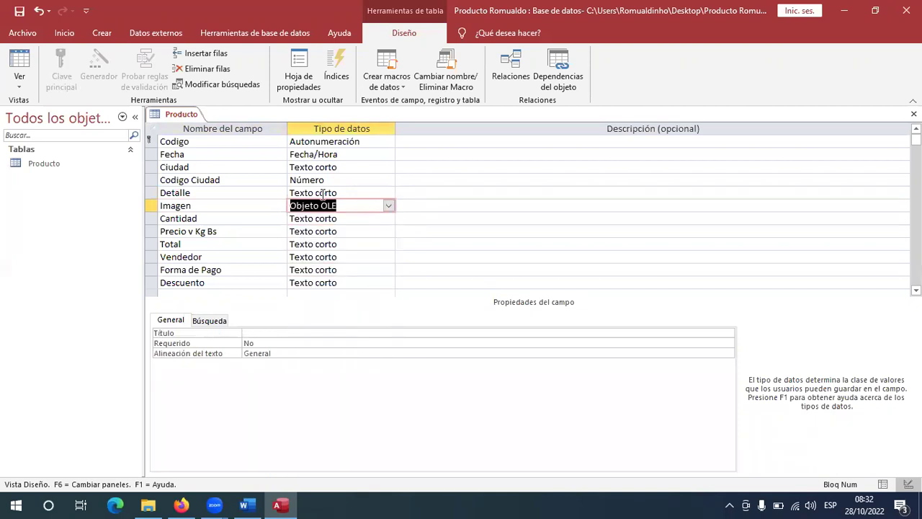
Make Cantidad a Número field and Precio v Kg Bs a Moneda field.
left_click(228, 219)
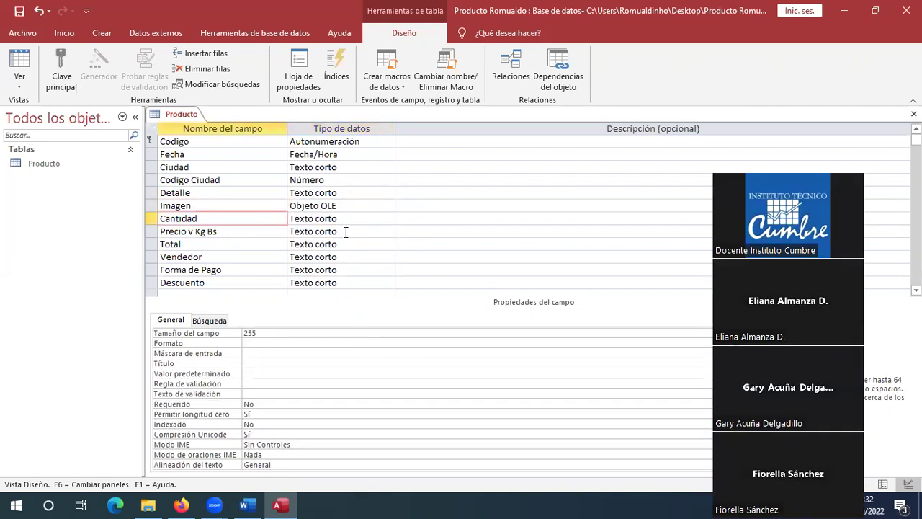
left_click(384, 220)
left_click(384, 219)
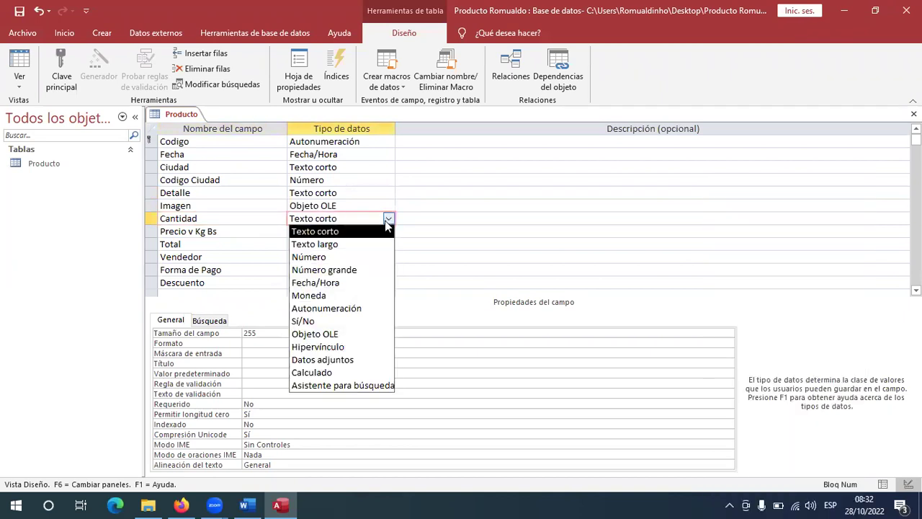
left_click(328, 257)
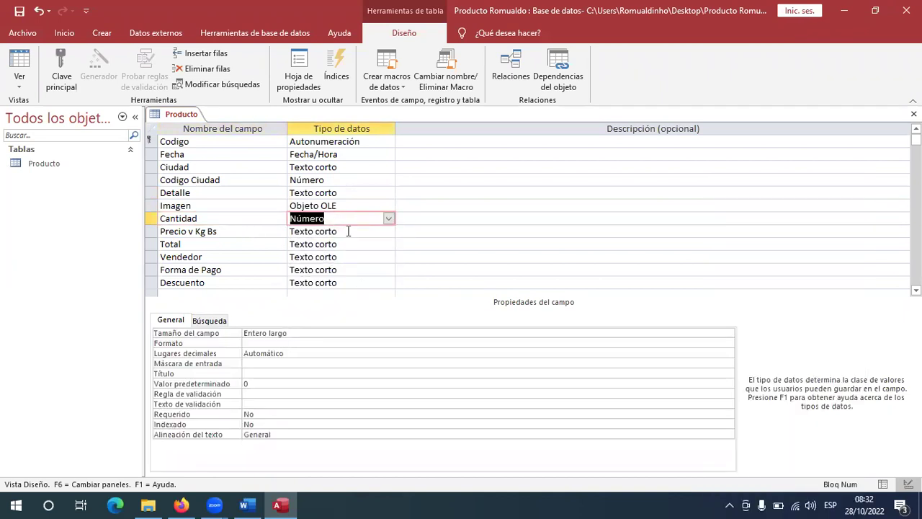
left_click(348, 231)
left_click(389, 232)
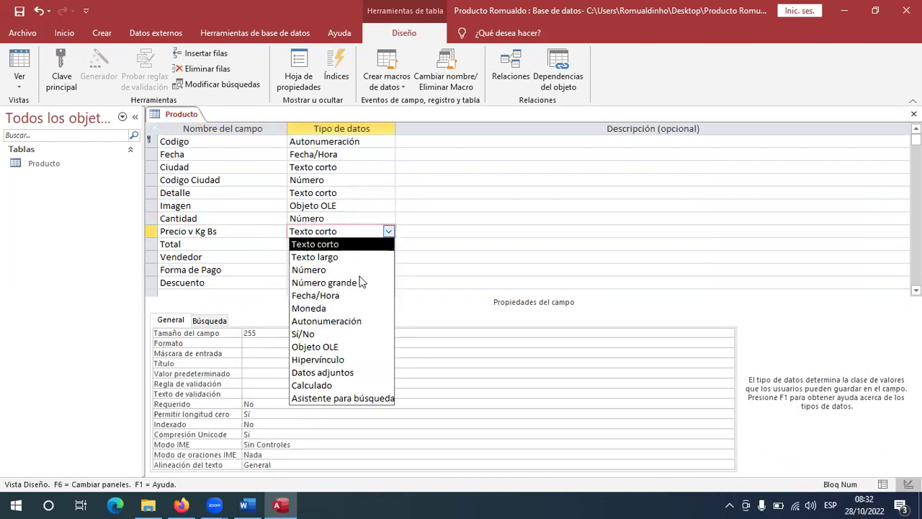
left_click(363, 311)
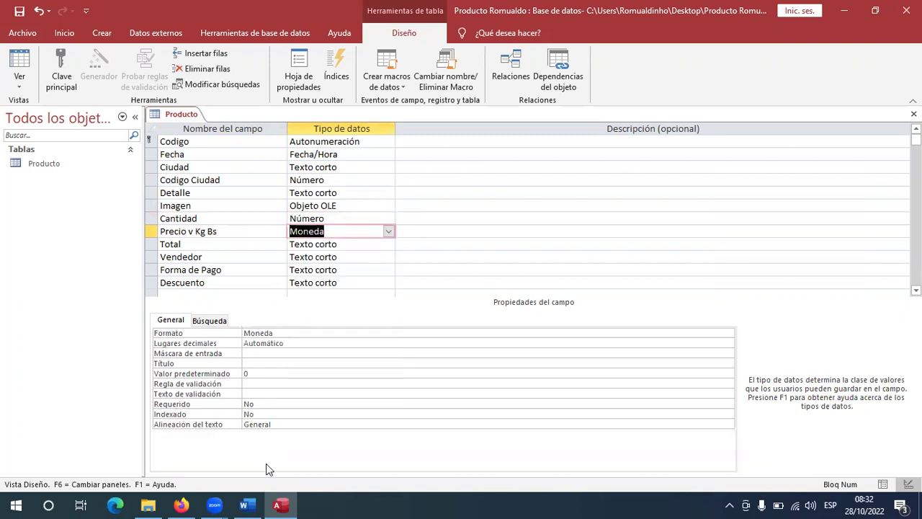
Glance at the Word reference sheet, then return to the Producto design.
left_click(247, 505)
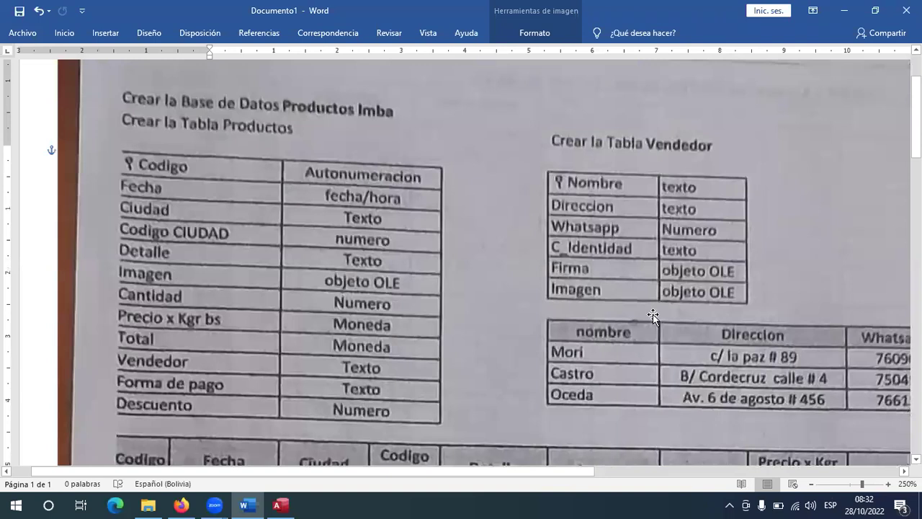
scroll(653, 317, "down", 3)
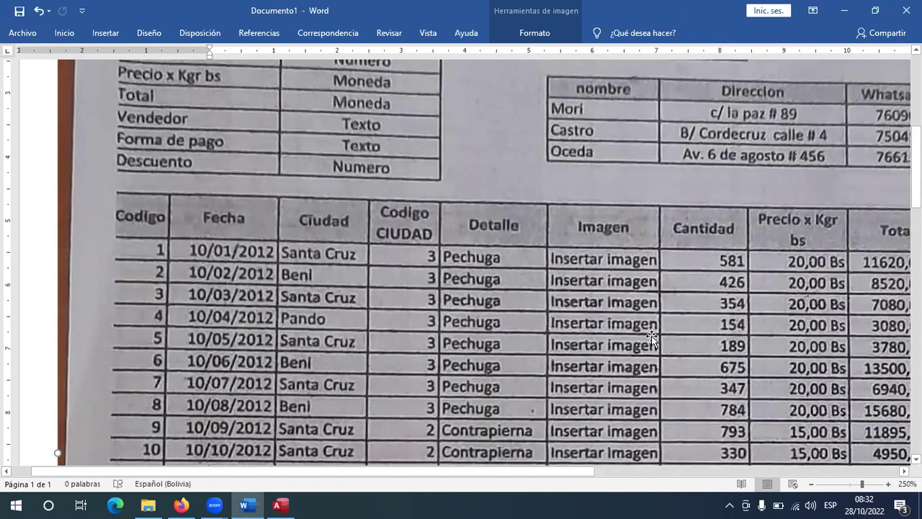
left_click(280, 505)
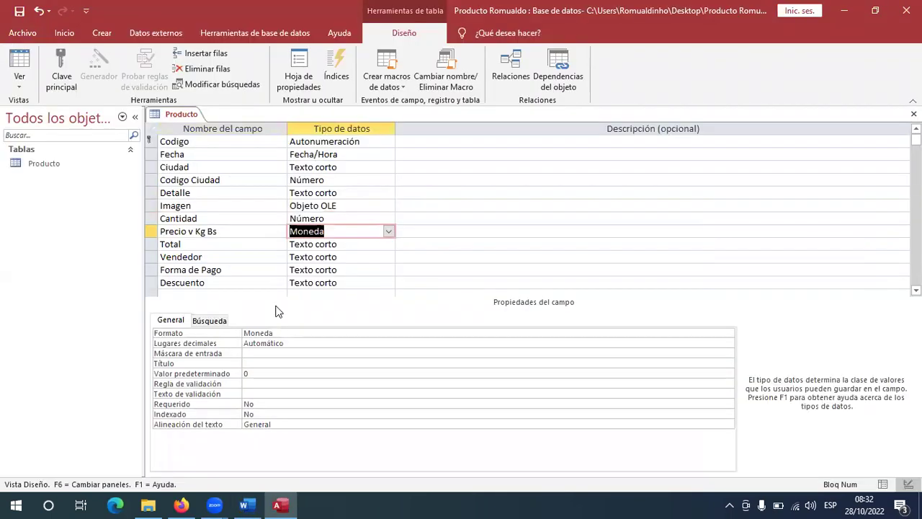
Give Precio v Kg Bs a custom Formato ending in Bs, revising its number part to 0,00.
key("F6")
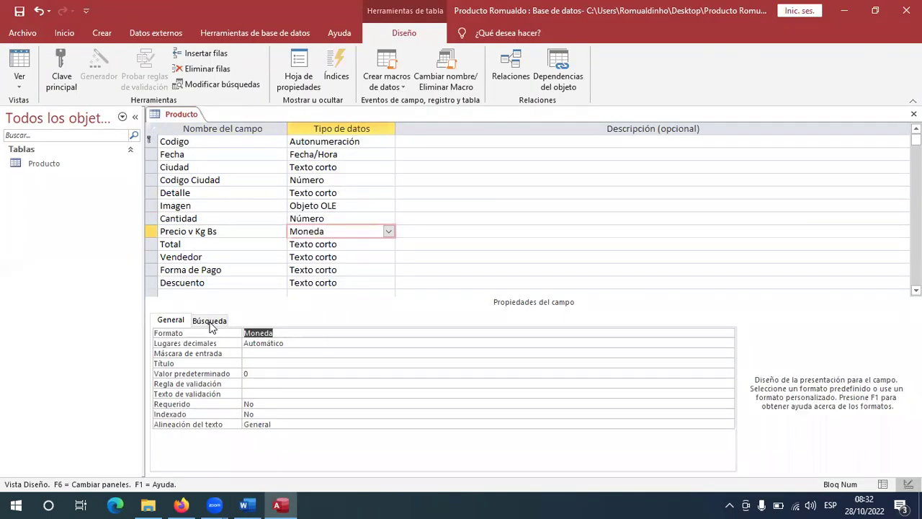
type("0")
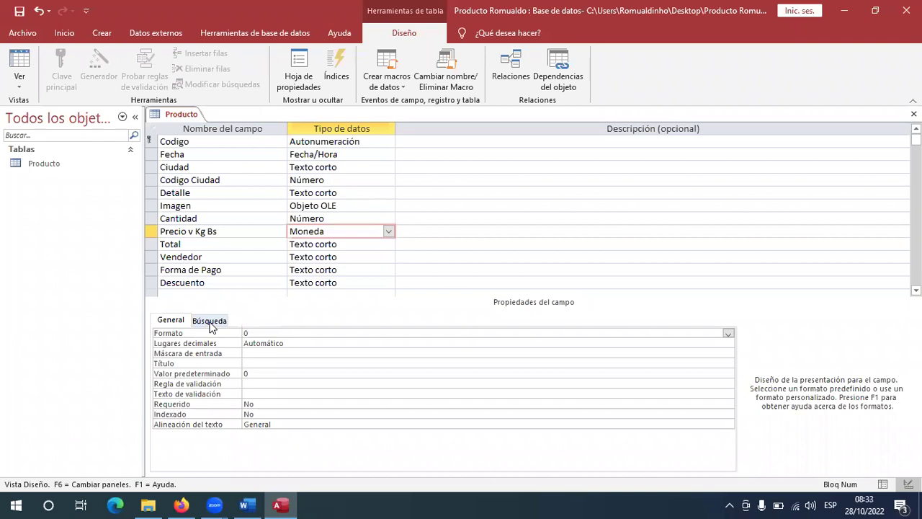
type(".00 \"Bs")
key("Return")
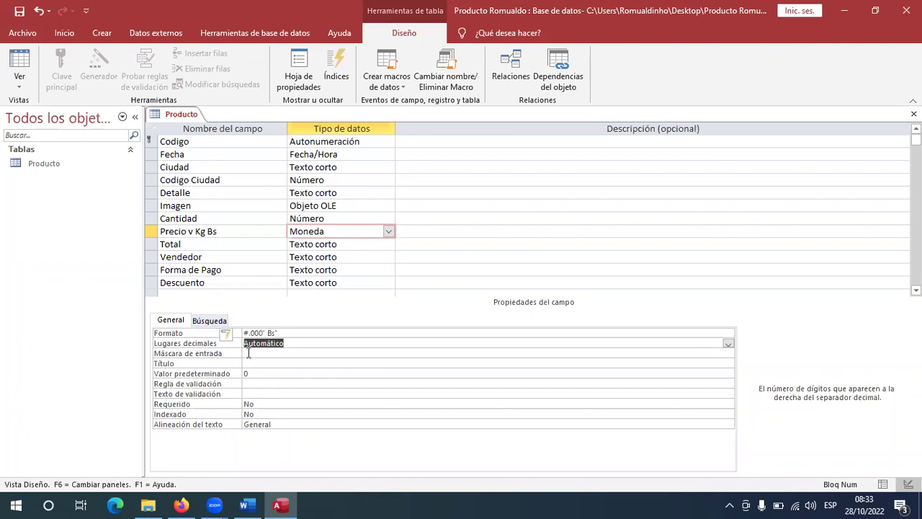
key("Return")
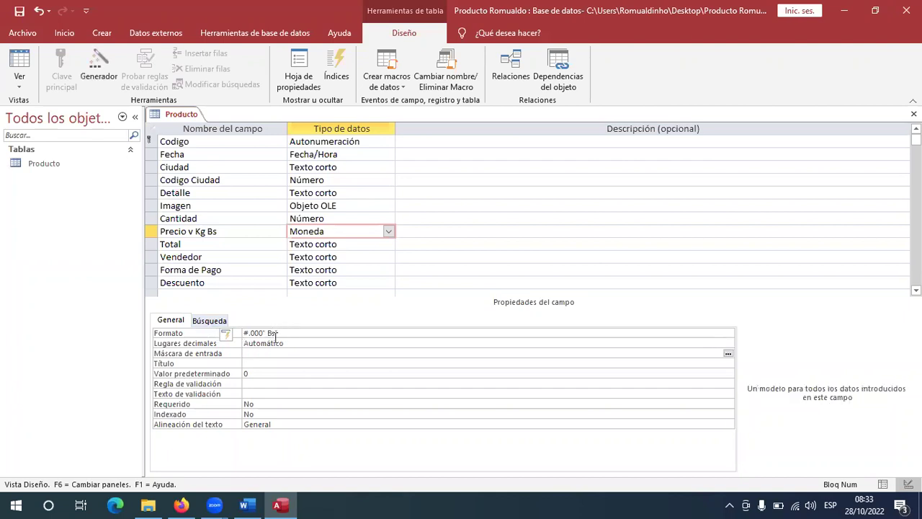
left_click(275, 334)
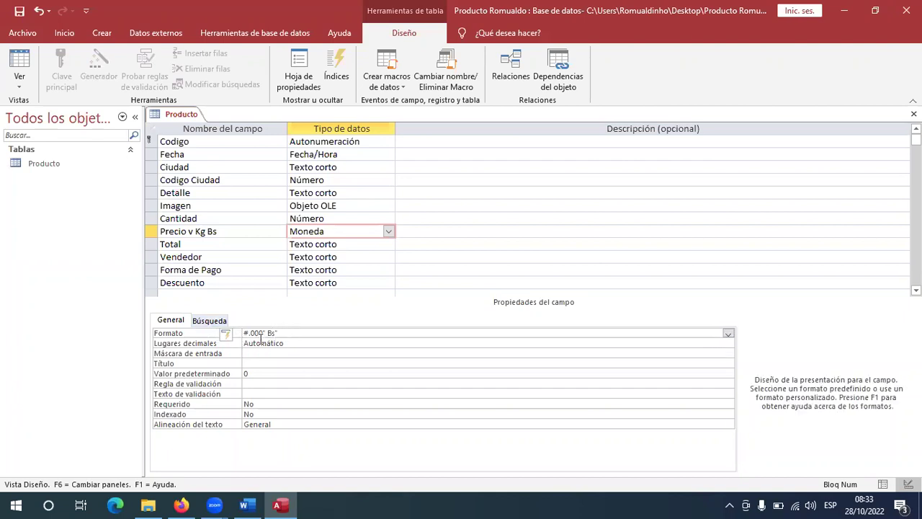
key("shift+Home")
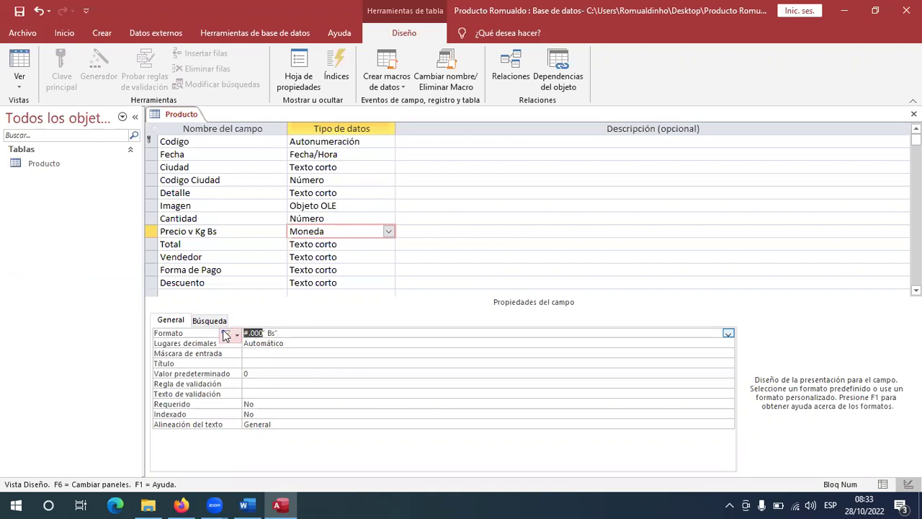
type("0,")
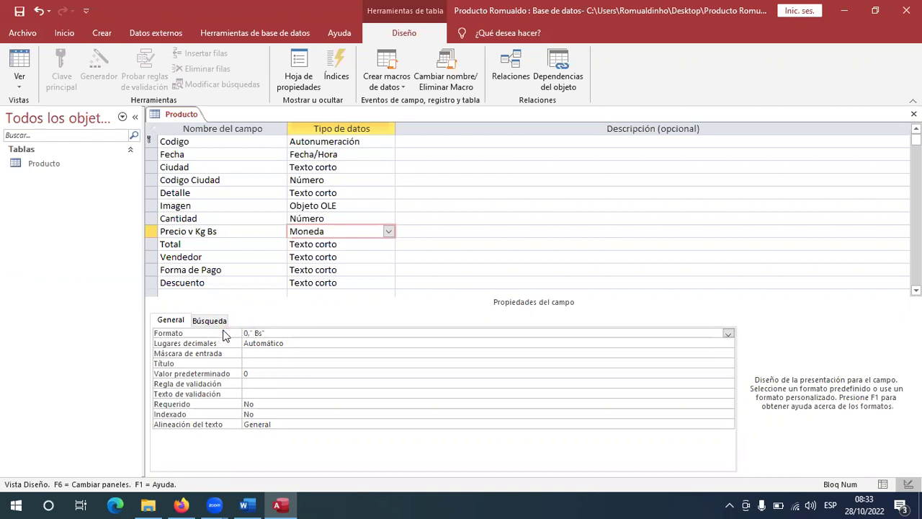
type("00")
key("Return")
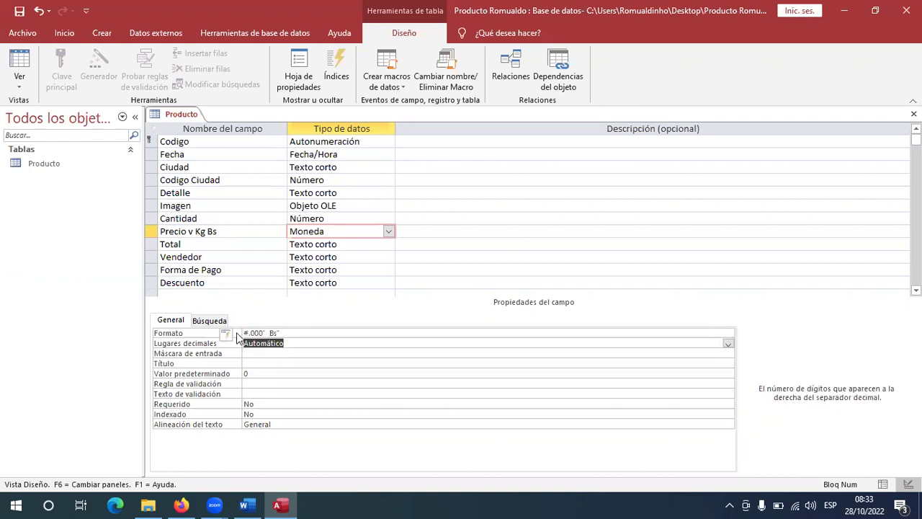
Select the Total field and consult the Word reference sheet.
left_click(238, 243)
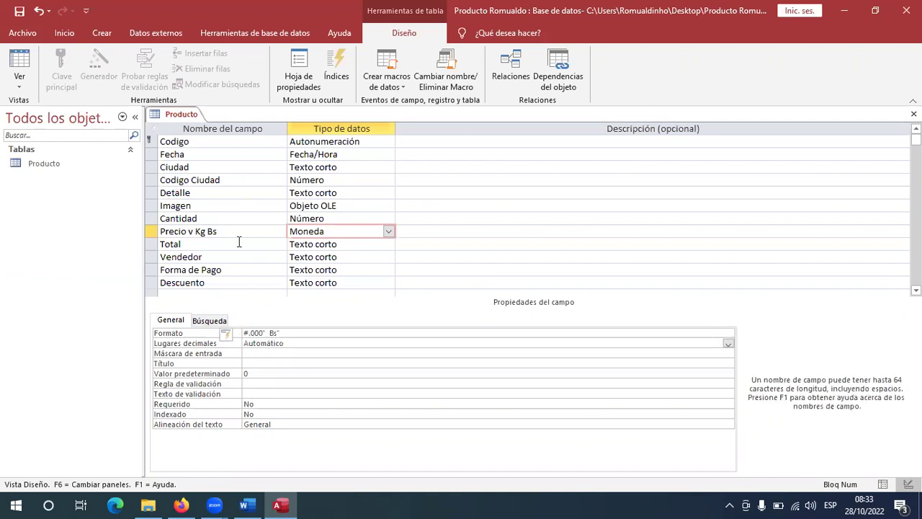
left_click(246, 505)
scroll(378, 216, "up", 2)
Save the Producto table design from its tab's context menu.
left_click(280, 505)
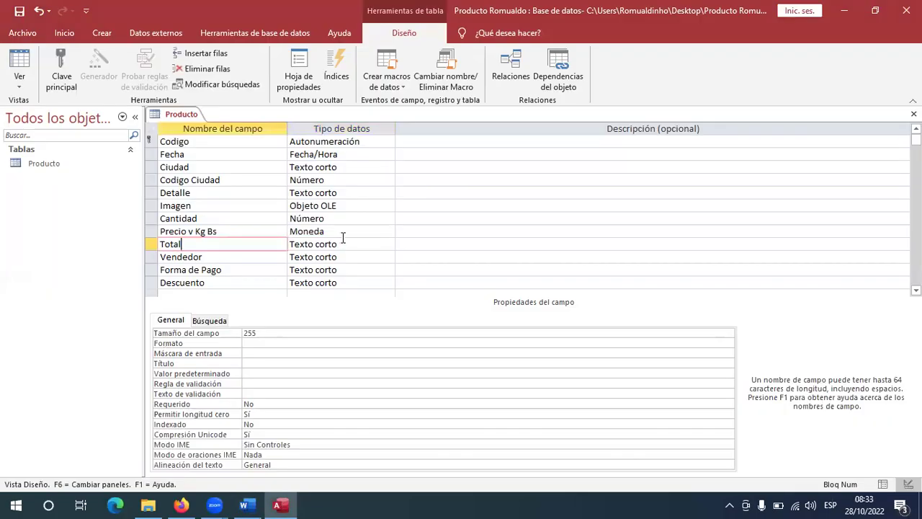
left_click(386, 248)
left_click(388, 245)
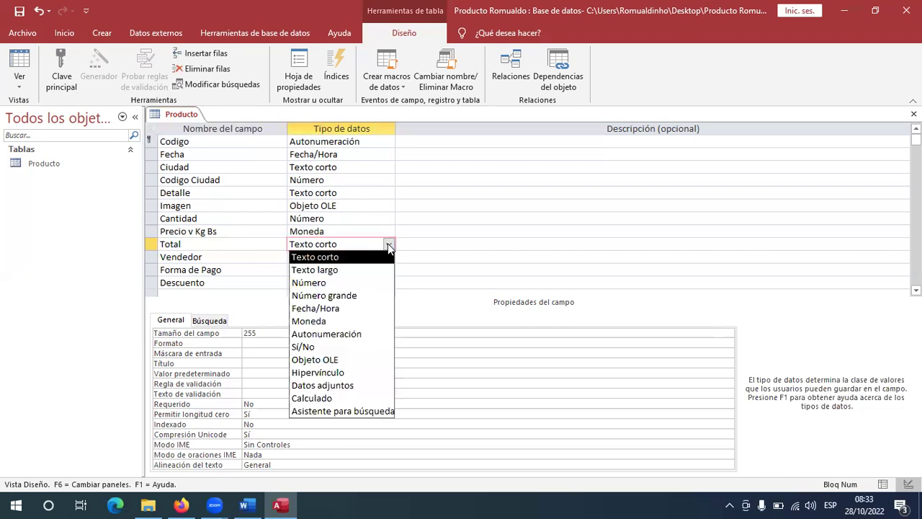
left_click(226, 232)
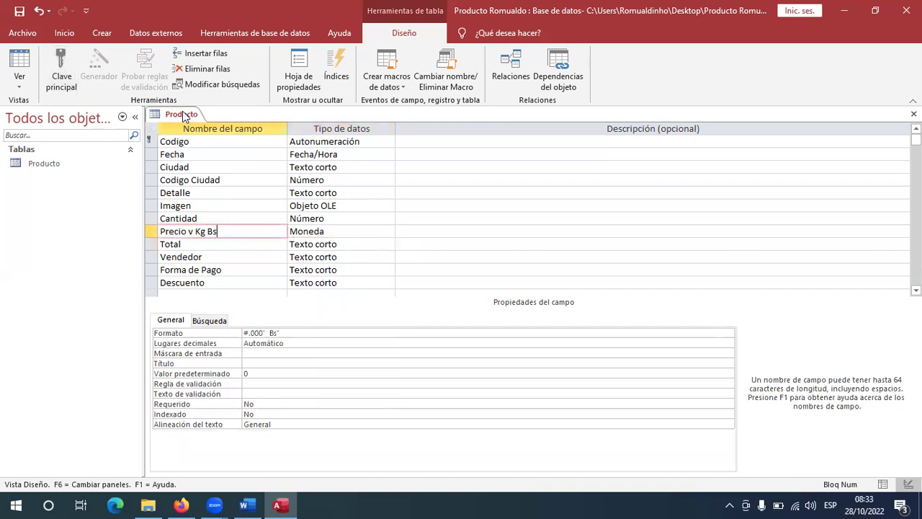
right_click(189, 114)
left_click(220, 121)
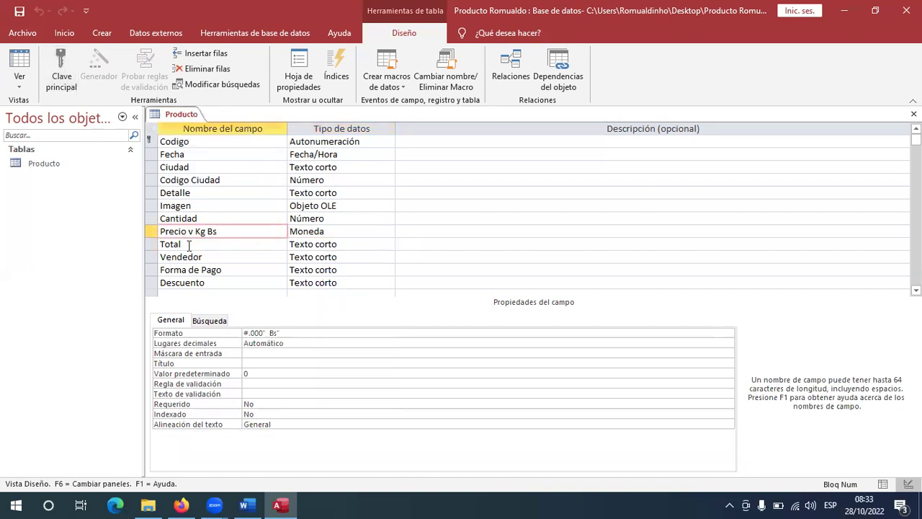
Try making Total a Calculado field of [Cantidad]*[Precio v Kg Bs] and dismiss Access's rejection.
left_click(243, 243)
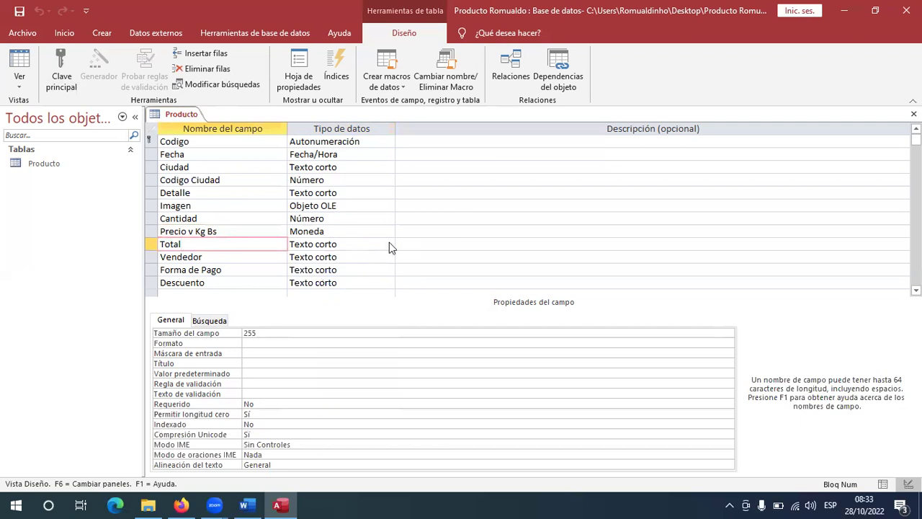
left_click(389, 245)
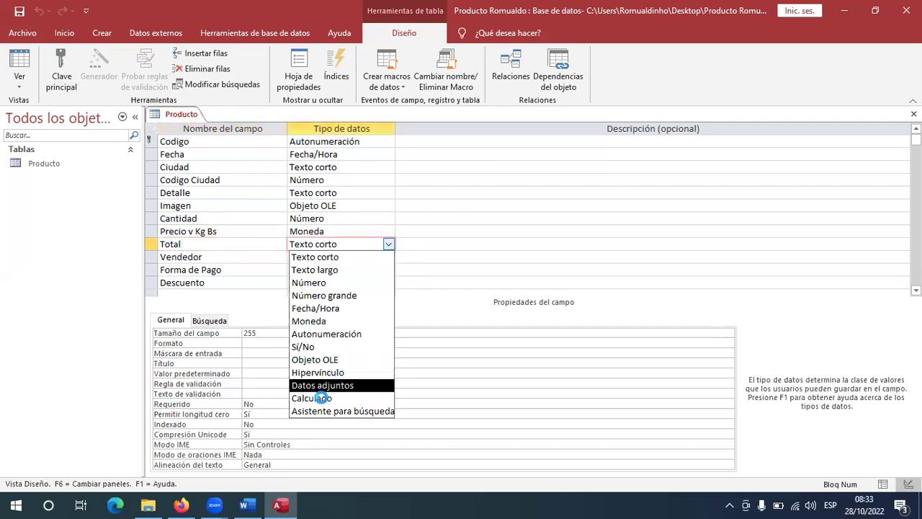
left_click(321, 397)
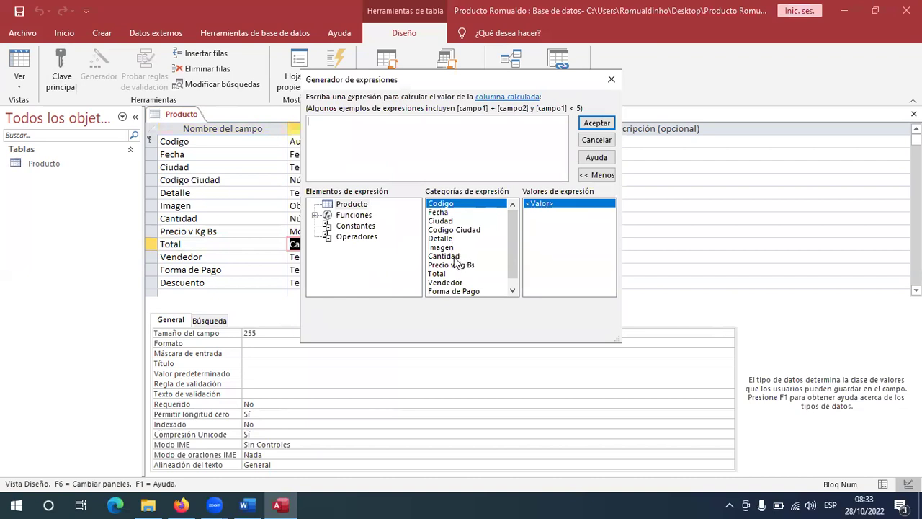
double_click(455, 258)
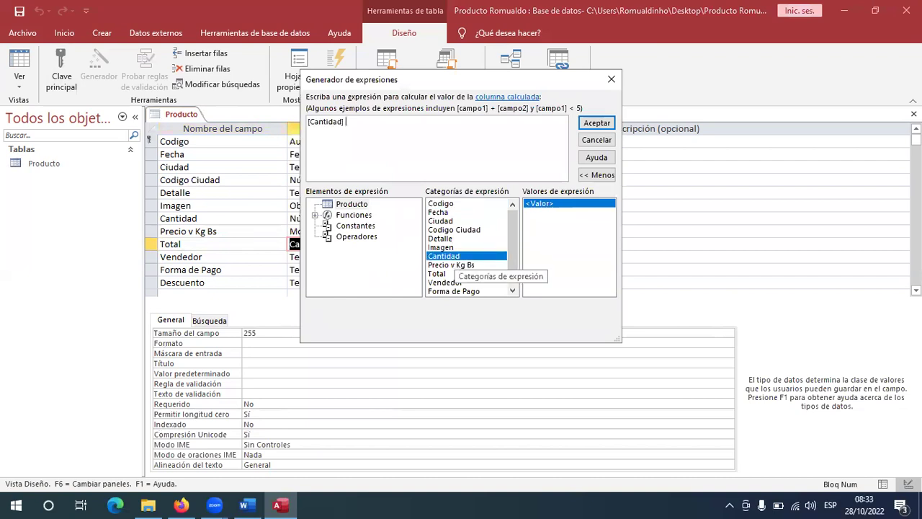
double_click(470, 264)
left_click(595, 126)
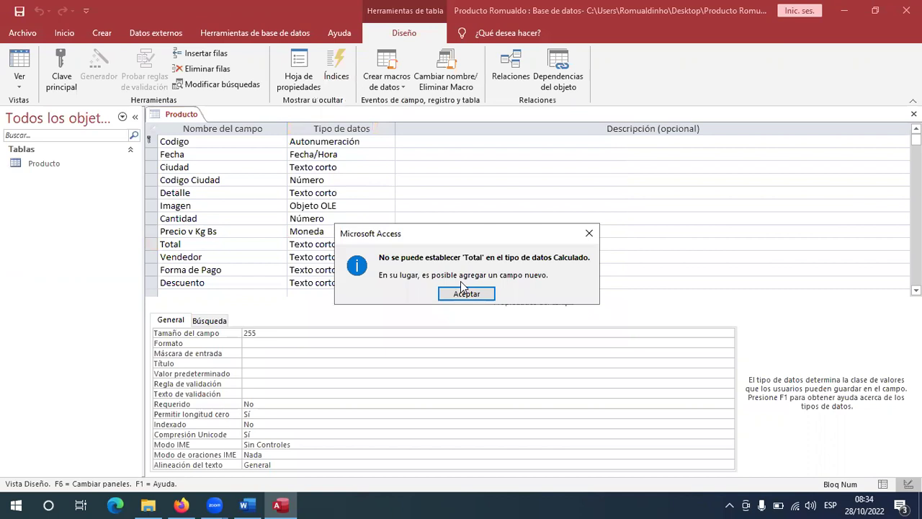
left_click(467, 294)
left_click(245, 243)
left_click(366, 247)
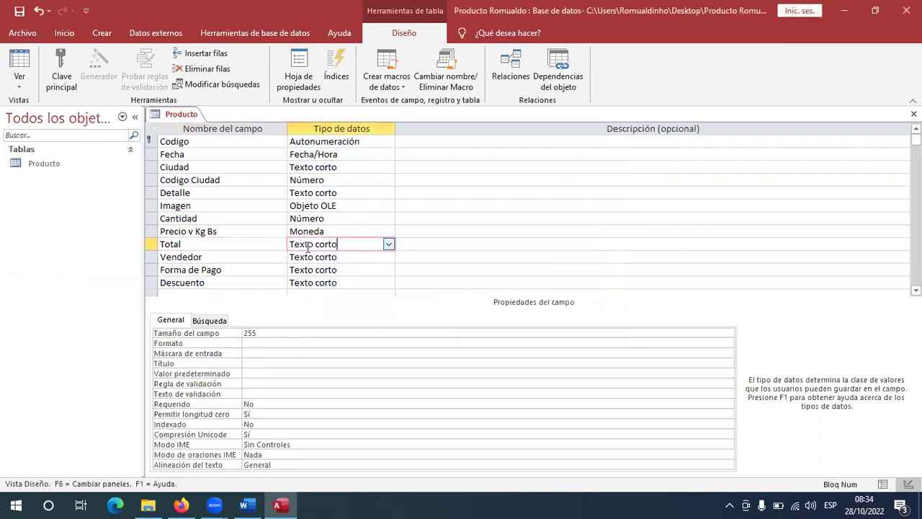
left_click(195, 246)
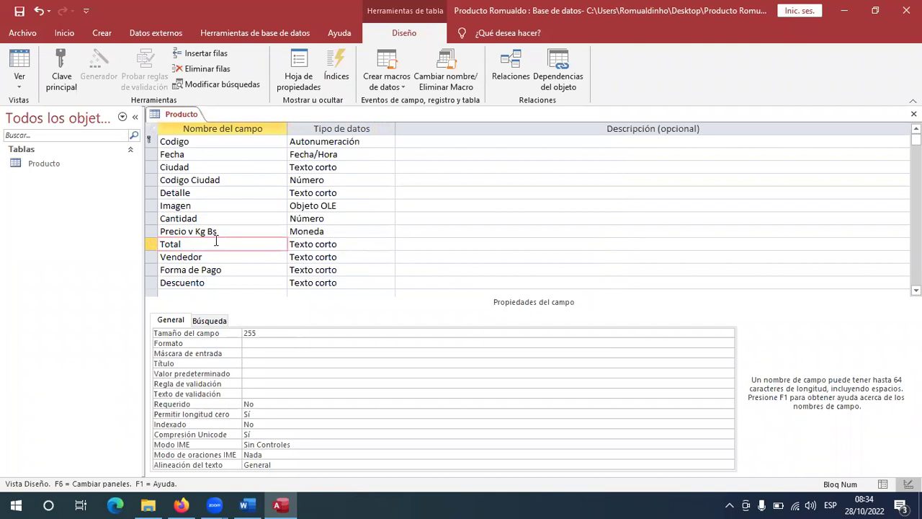
Delete the Total row and type Total into a fresh blank row above Vendedor.
left_click(152, 243)
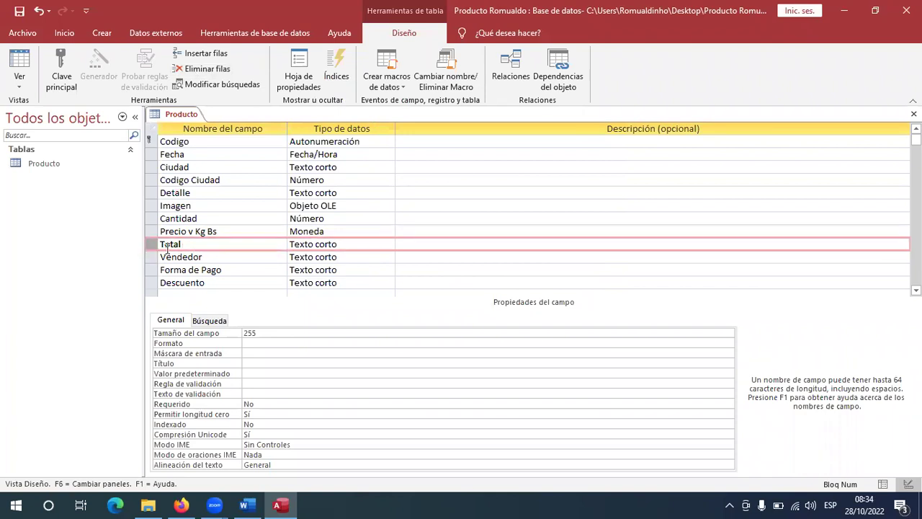
left_click(208, 69)
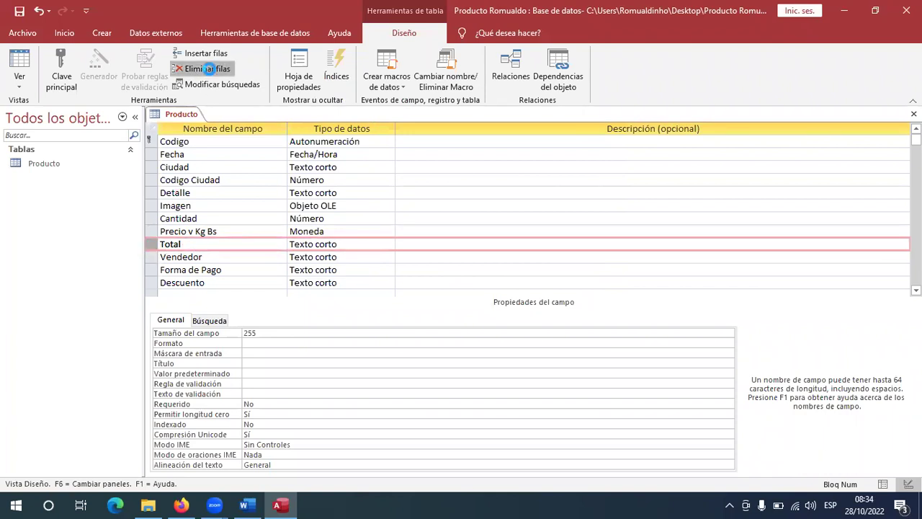
key("Delete")
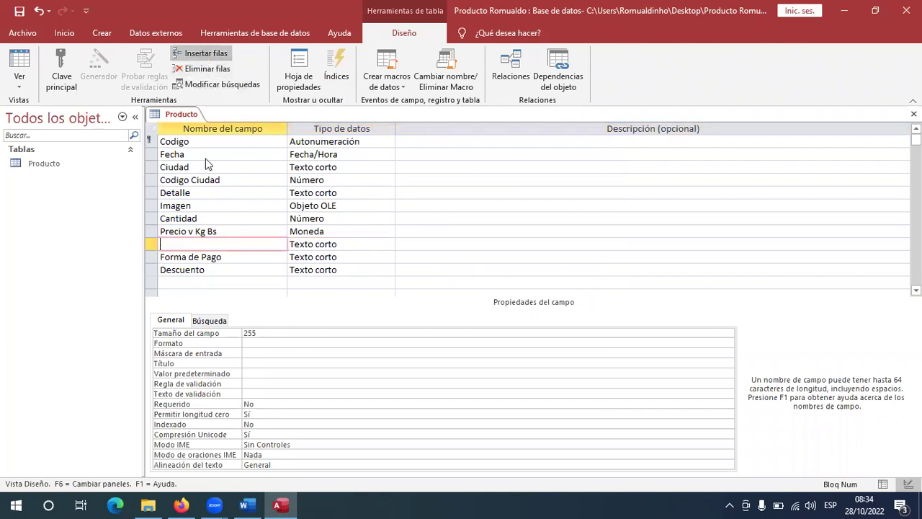
type("Total")
Make the new Total a Calculado field with expression [Cantidad]*[Precio v Kg Bs], then check Word.
key("BackSpace")
key("BackSpace")
type("al")
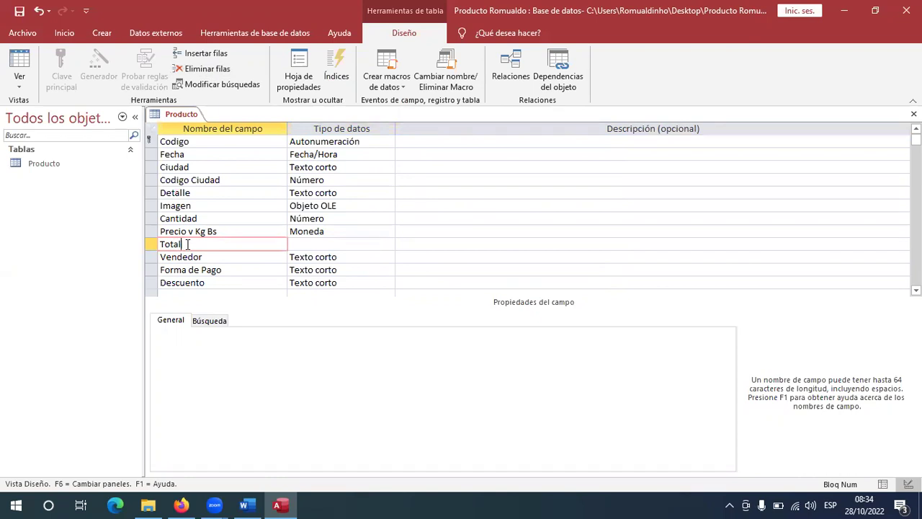
left_click(326, 246)
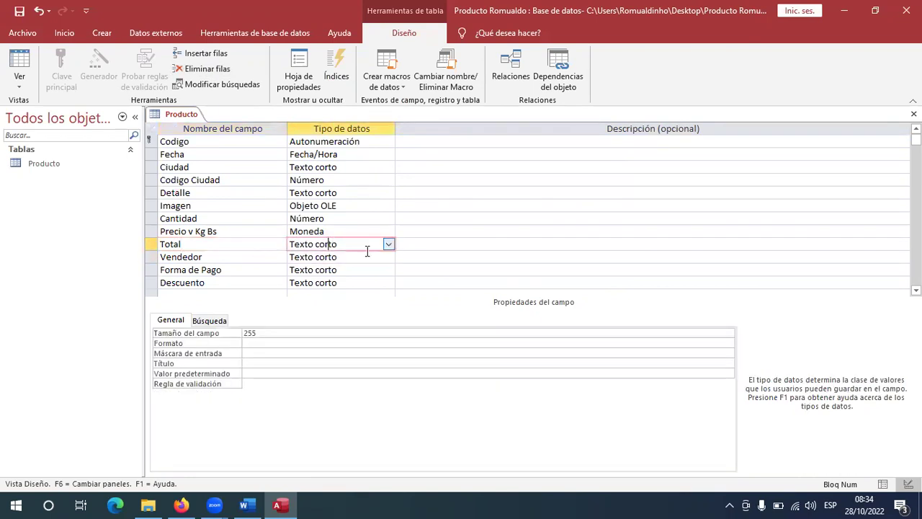
left_click(389, 245)
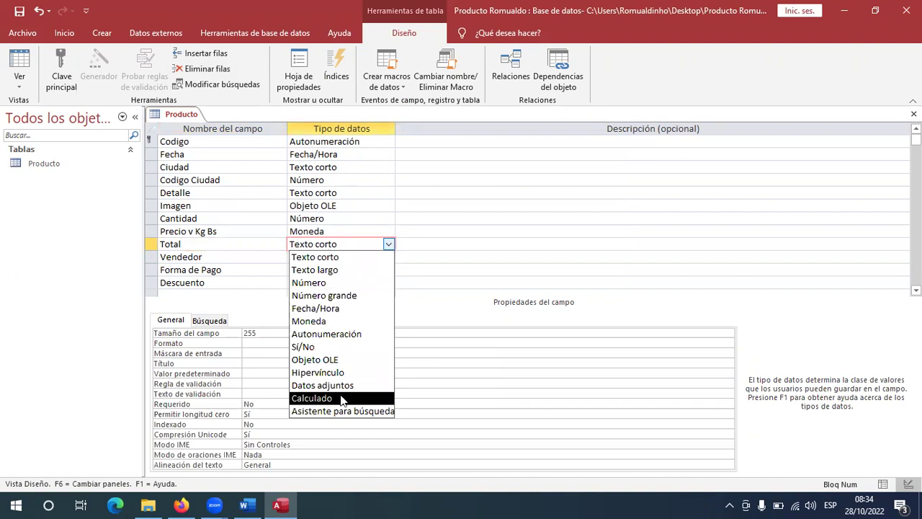
left_click(343, 397)
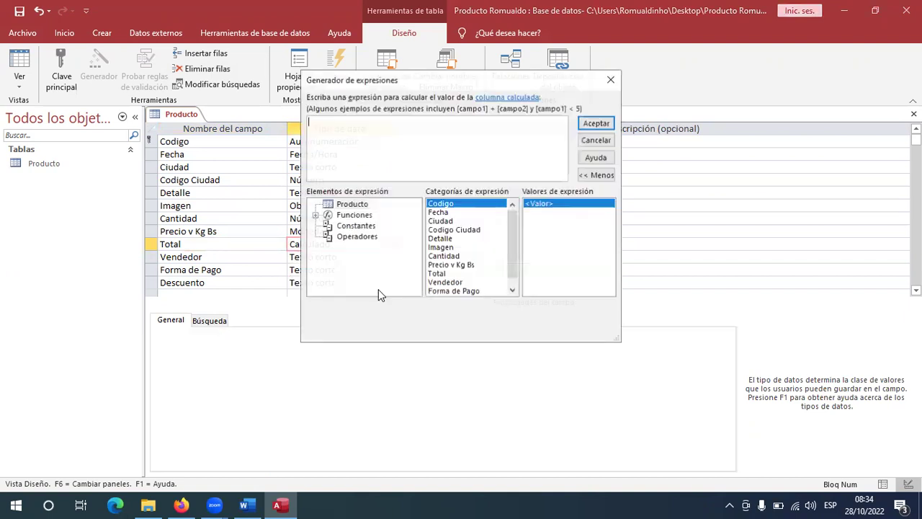
double_click(446, 256)
type("*")
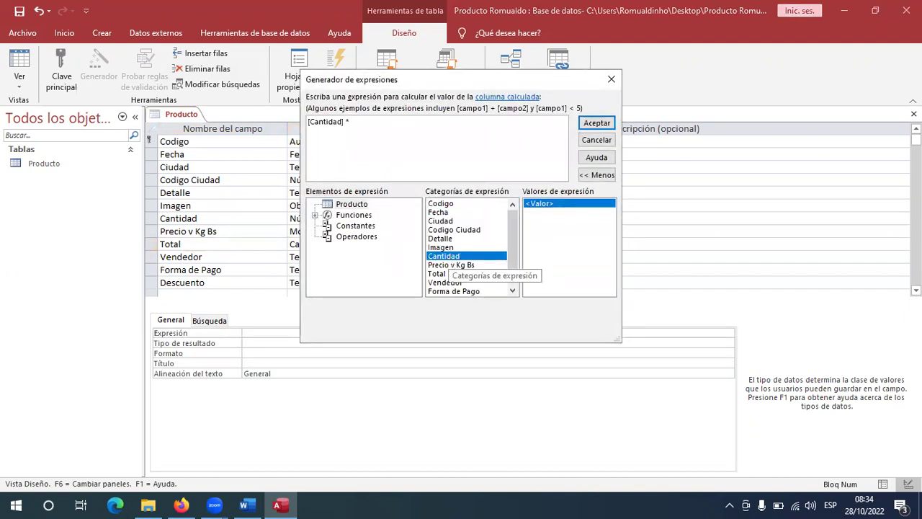
double_click(464, 265)
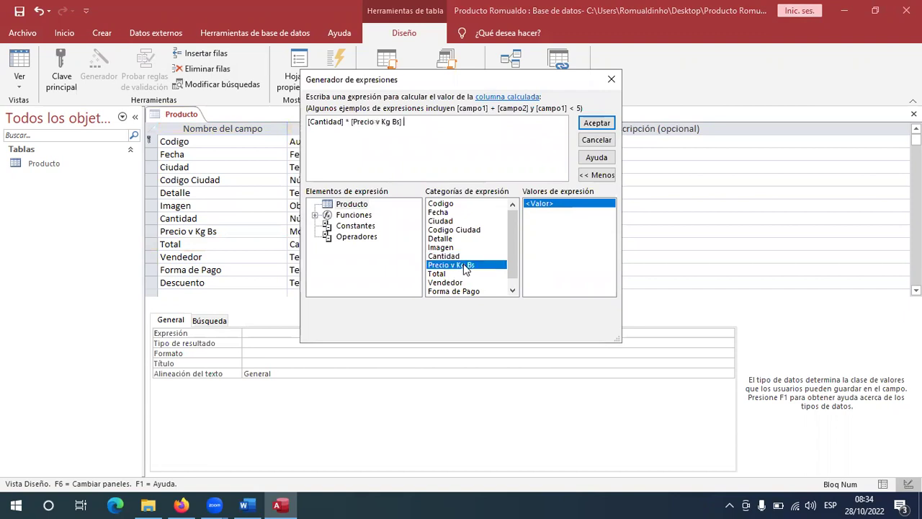
left_click(602, 124)
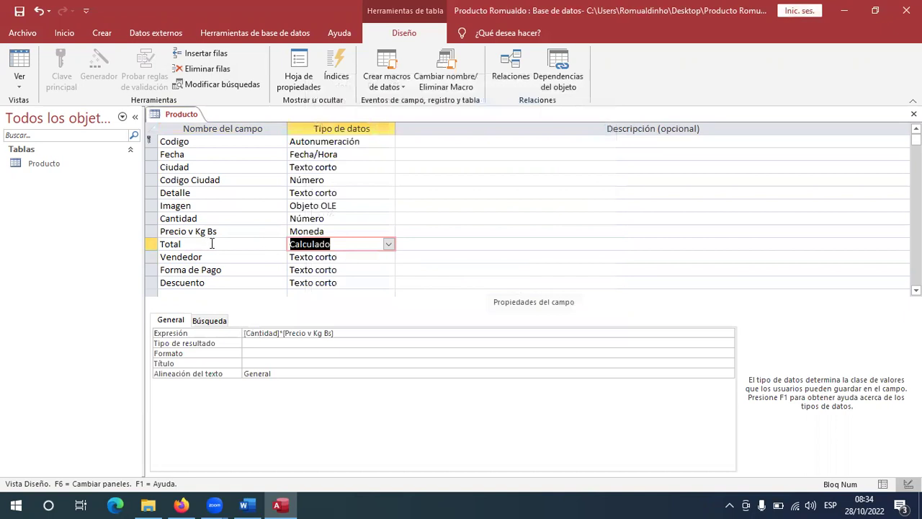
left_click(365, 257)
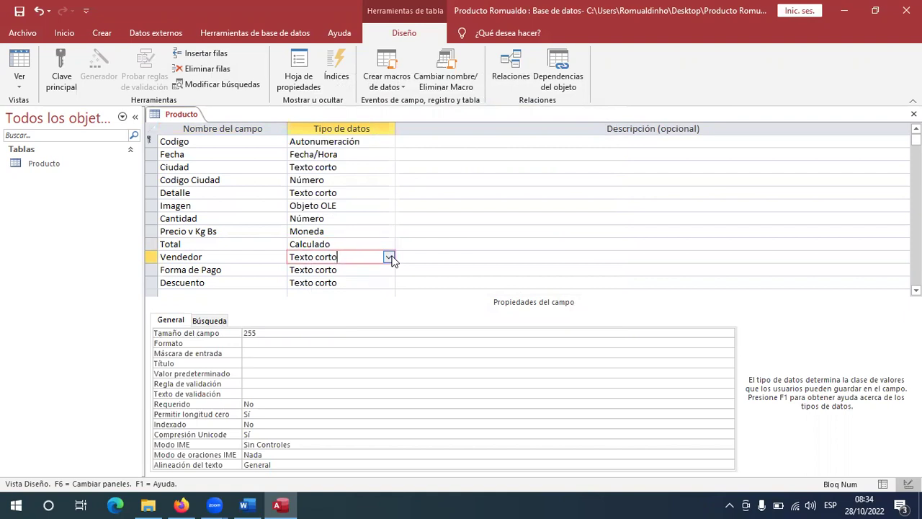
left_click(245, 505)
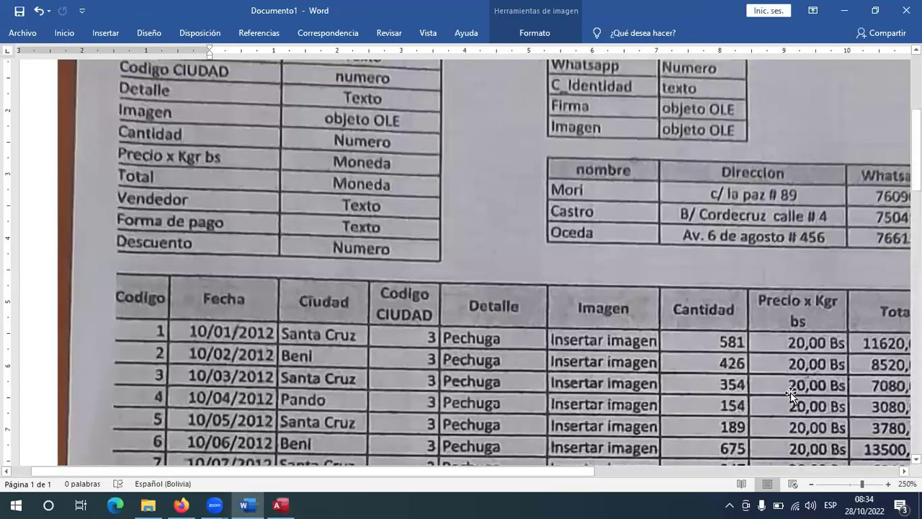
Scroll through the scanned Vendedor and sales tables in Word, then go back to Access.
scroll(603, 461, "right", 5)
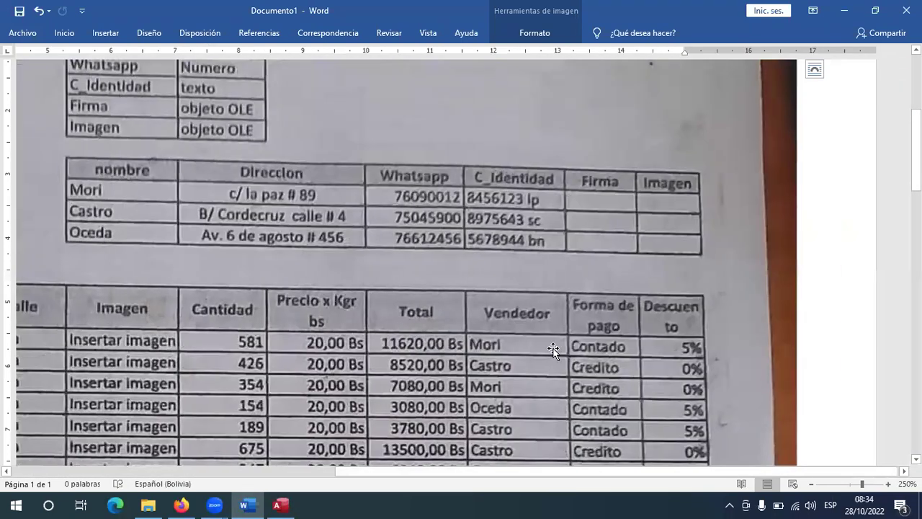
scroll(552, 351, "down", 3)
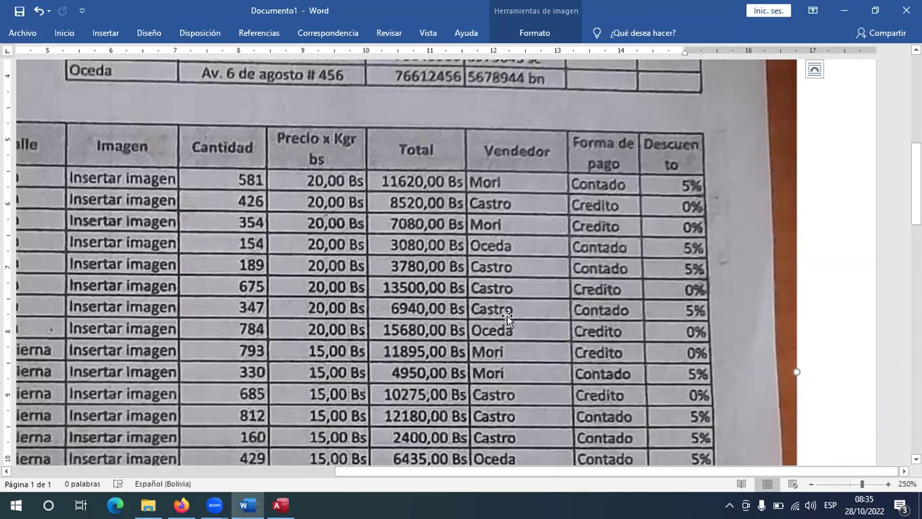
scroll(147, 151, "up", 2)
scroll(90, 155, "up", 2)
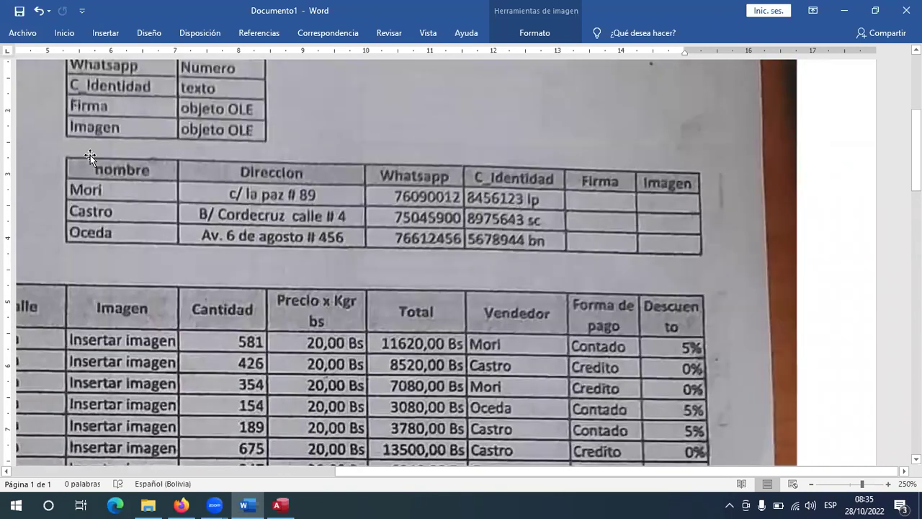
scroll(124, 278, "up", 2)
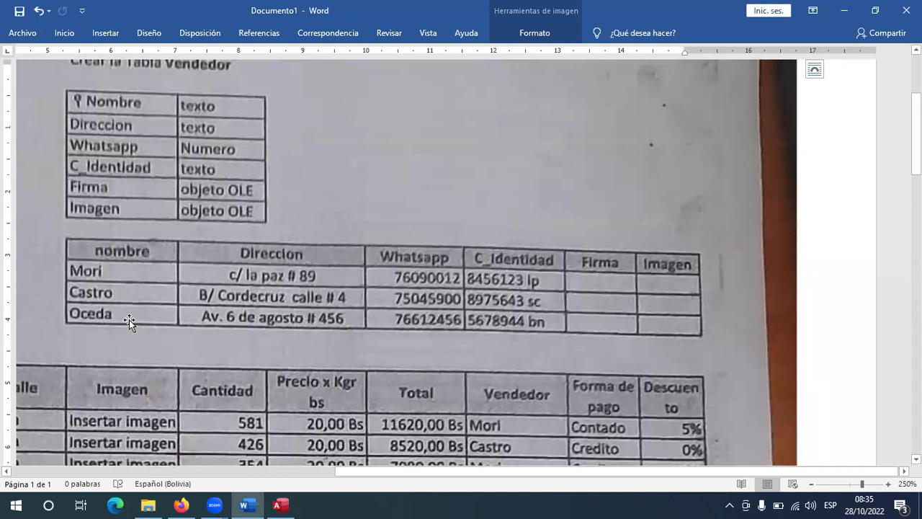
scroll(519, 360, "down", 2)
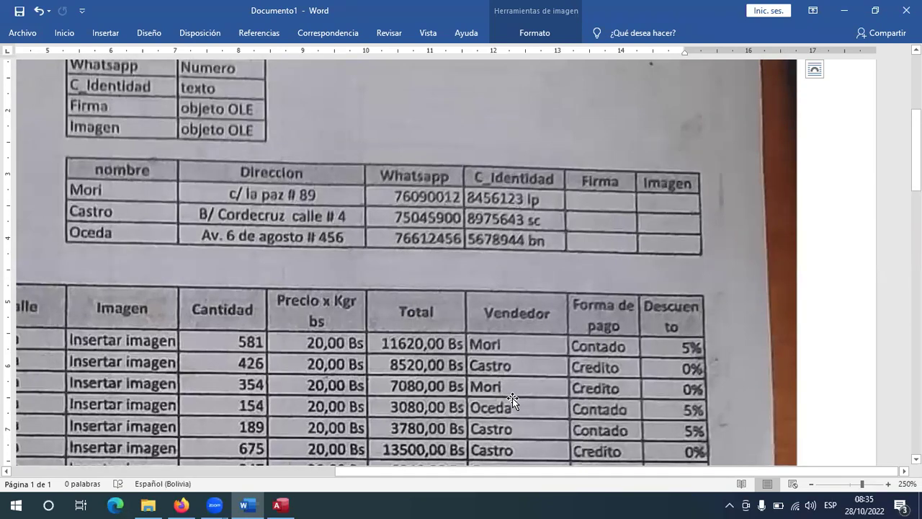
scroll(512, 397, "down", 3)
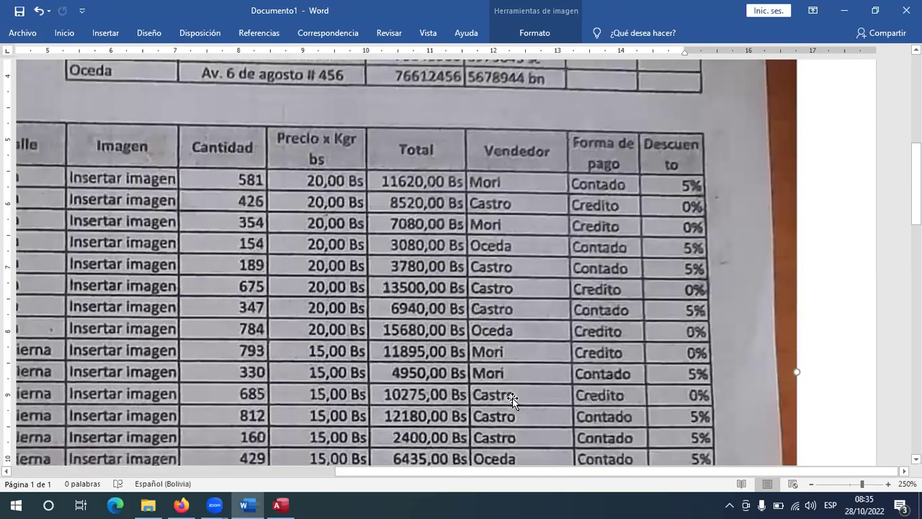
scroll(512, 398, "down", 8)
scroll(513, 396, "up", 10)
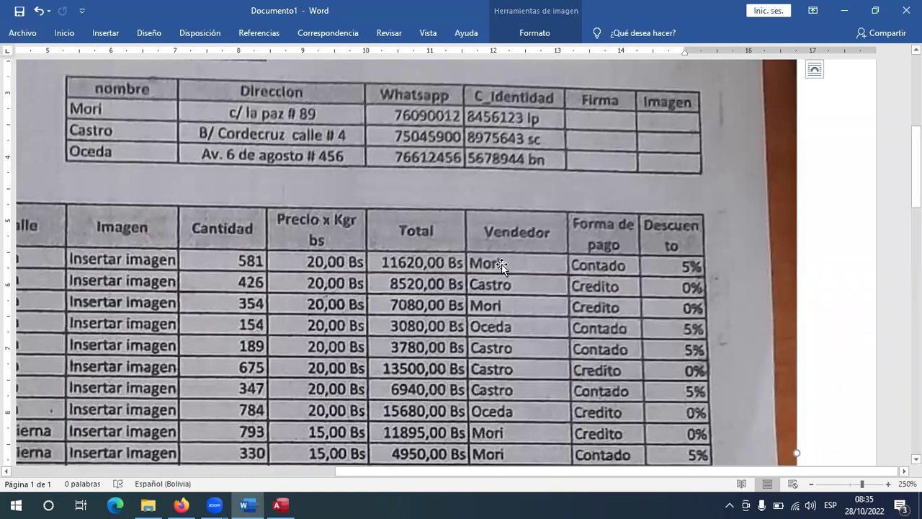
scroll(92, 189, "up", 2)
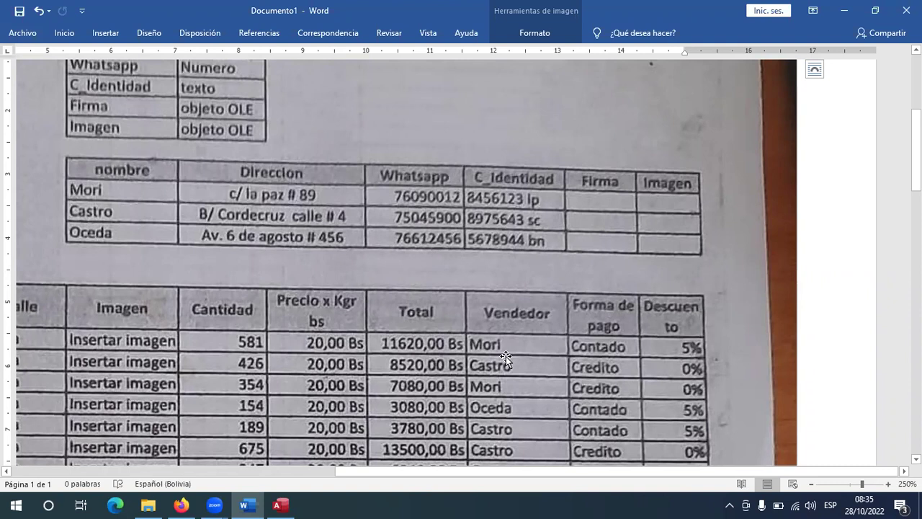
left_click(280, 505)
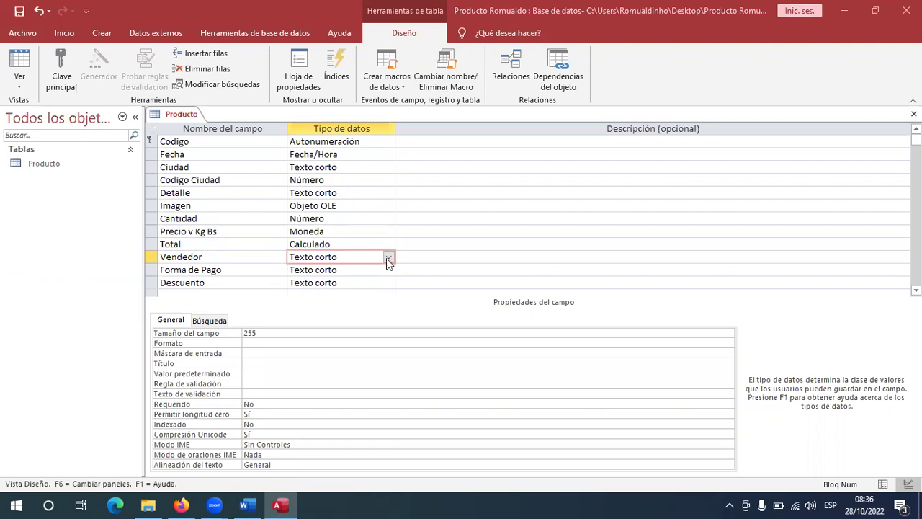
Start the Lookup Wizard for Vendedor, choosing to type the values manually.
left_click(388, 257)
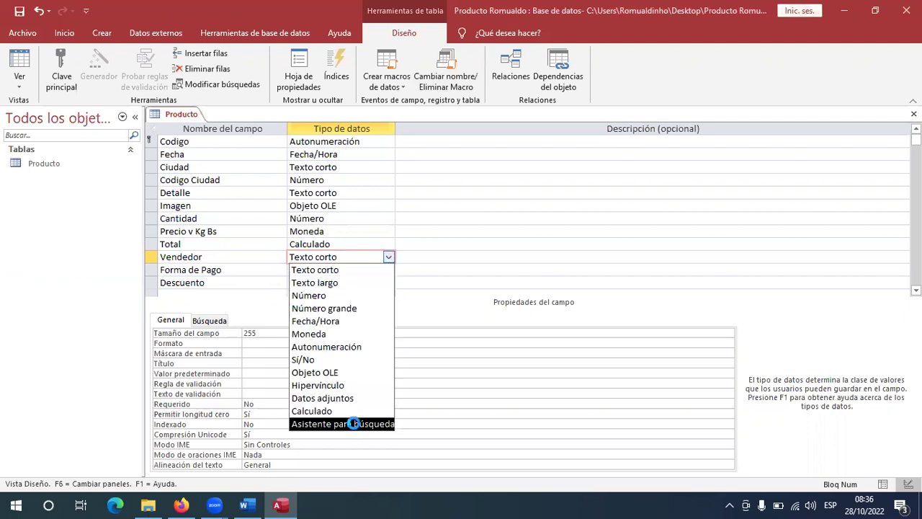
left_click(353, 423)
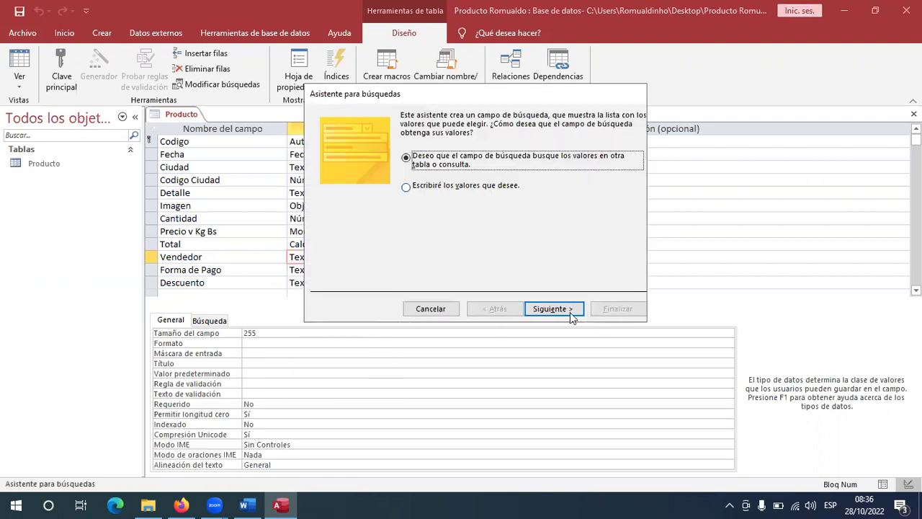
key("Down")
key("Return")
Enter Mori, Oceda and Castro in Col1, keep the Vendedor label and finish the wizard.
left_click(362, 208)
type("Mori")
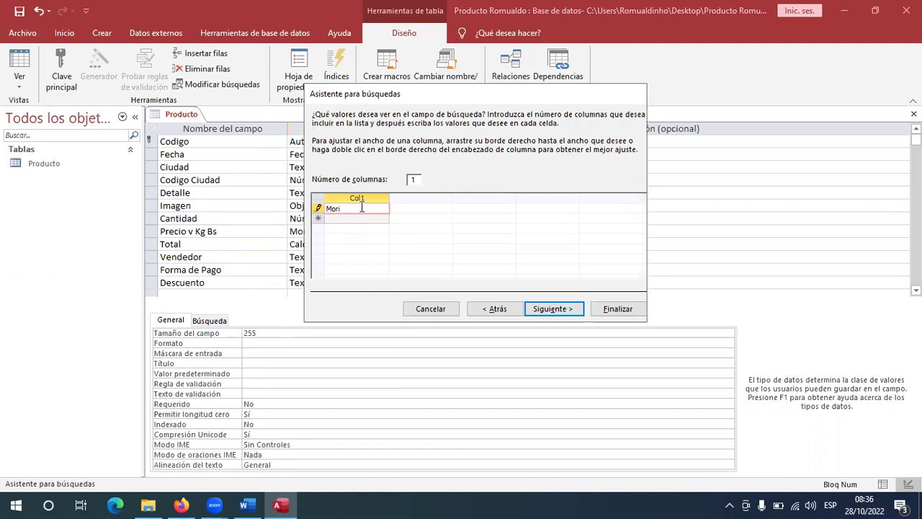
key("Return")
type("Oceda")
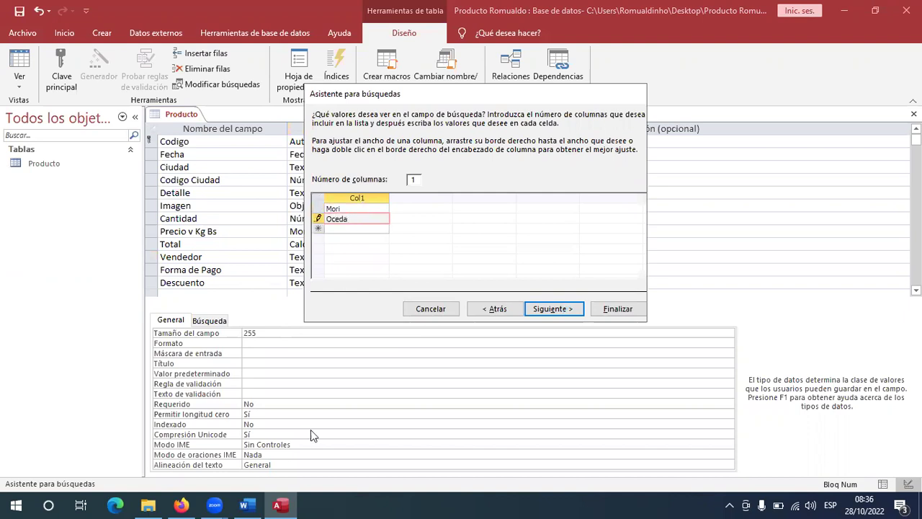
left_click(246, 505)
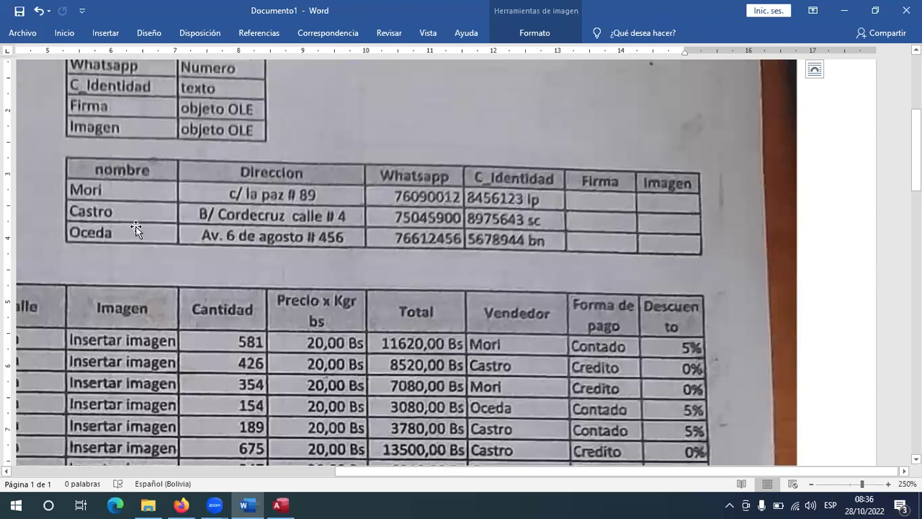
left_click(280, 505)
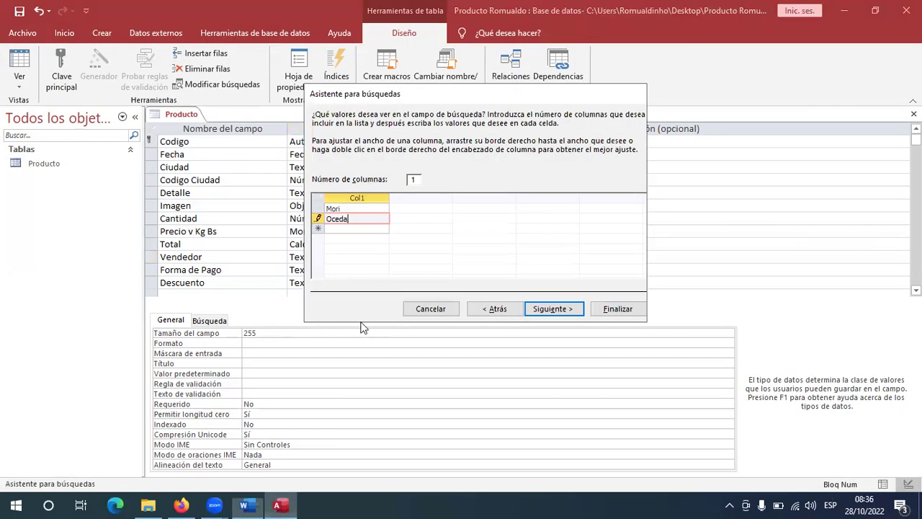
left_click(358, 229)
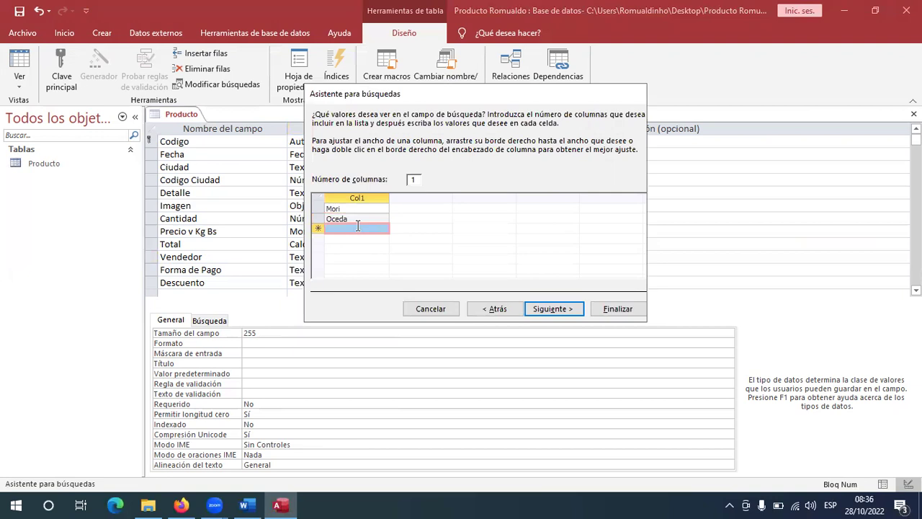
type("Castro")
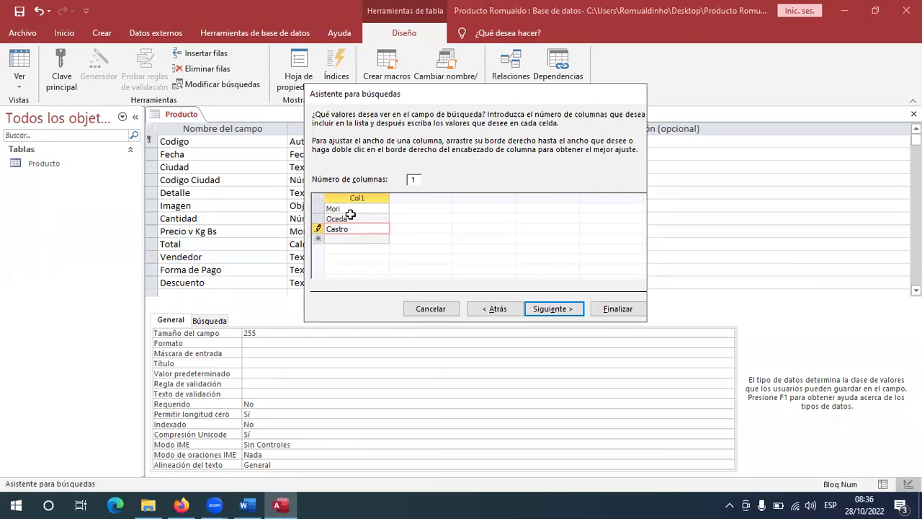
left_click(553, 310)
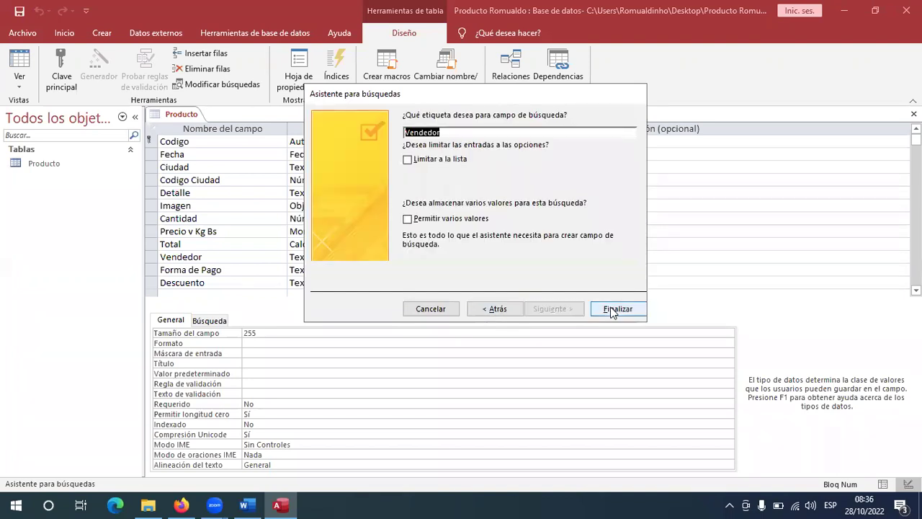
left_click(616, 310)
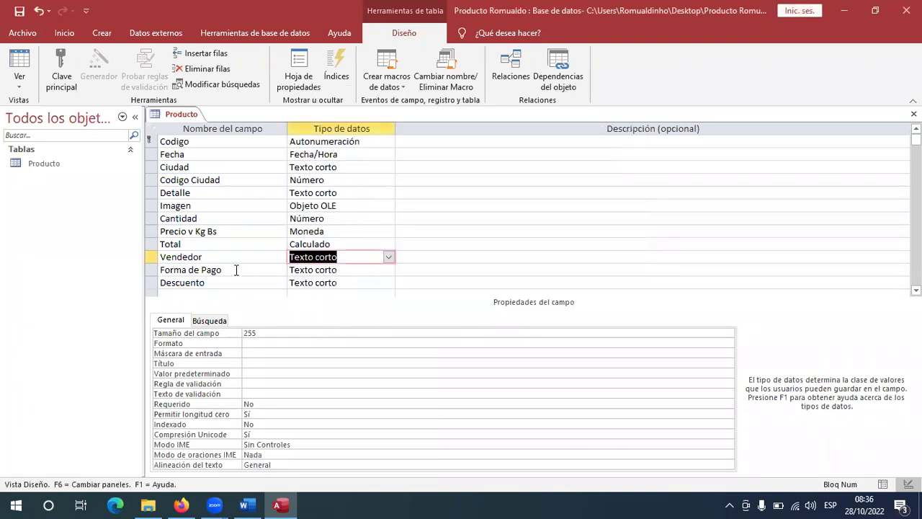
left_click(236, 269)
Start the Lookup Wizard for Forma de Pago, choosing to type the values manually.
left_click(344, 270)
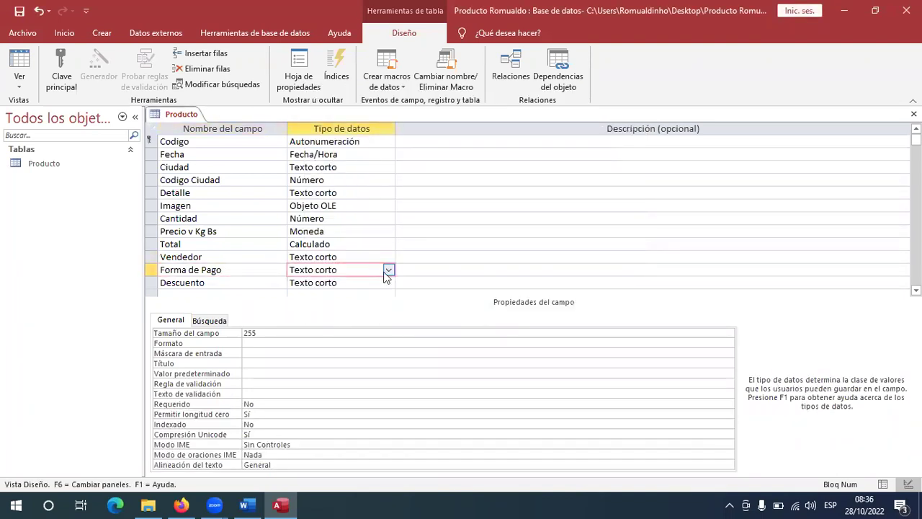
left_click(388, 270)
left_click(346, 435)
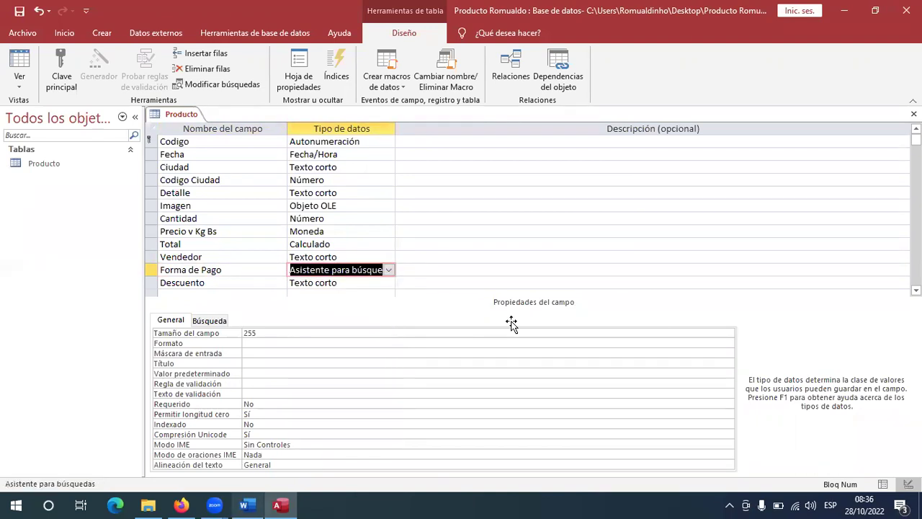
key("alt+Tab")
scroll(613, 267, "down", 1)
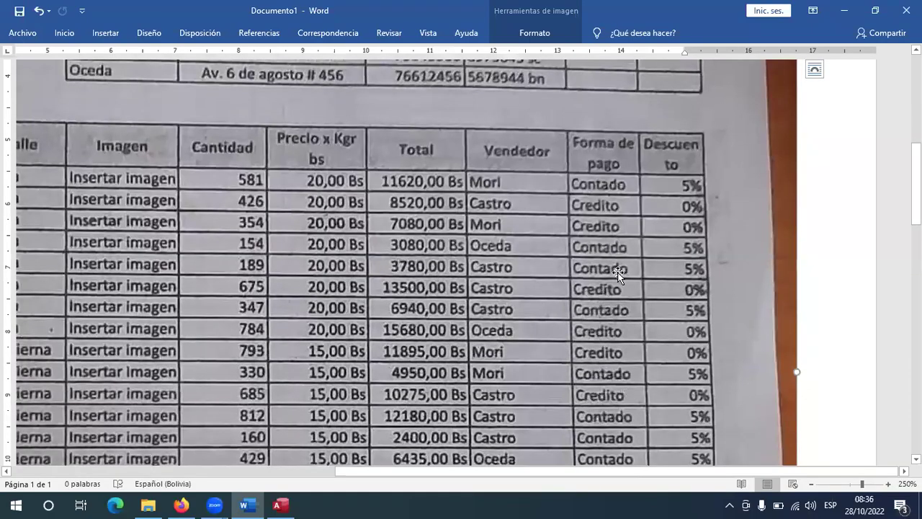
key("alt+Tab")
left_click(432, 189)
key("Return")
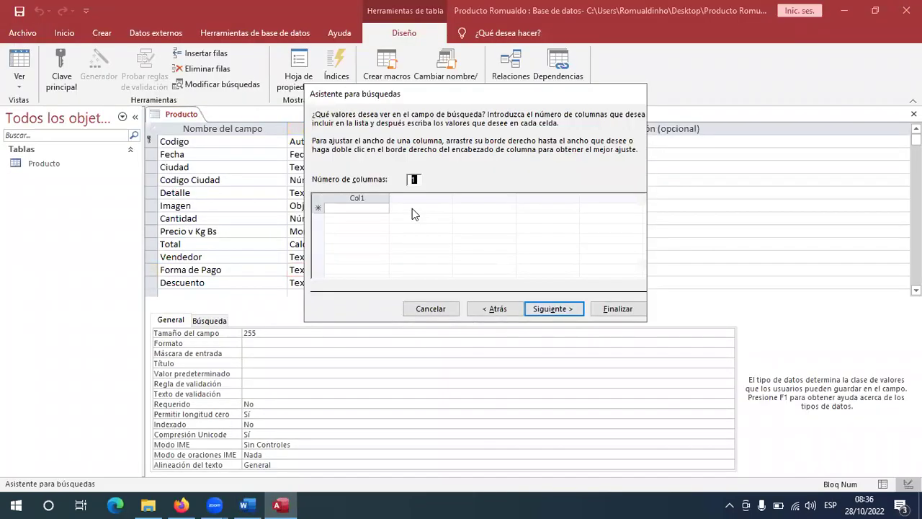
Enter Credito and Contado as the lookup values and finish the wizard.
left_click(356, 209)
type("C")
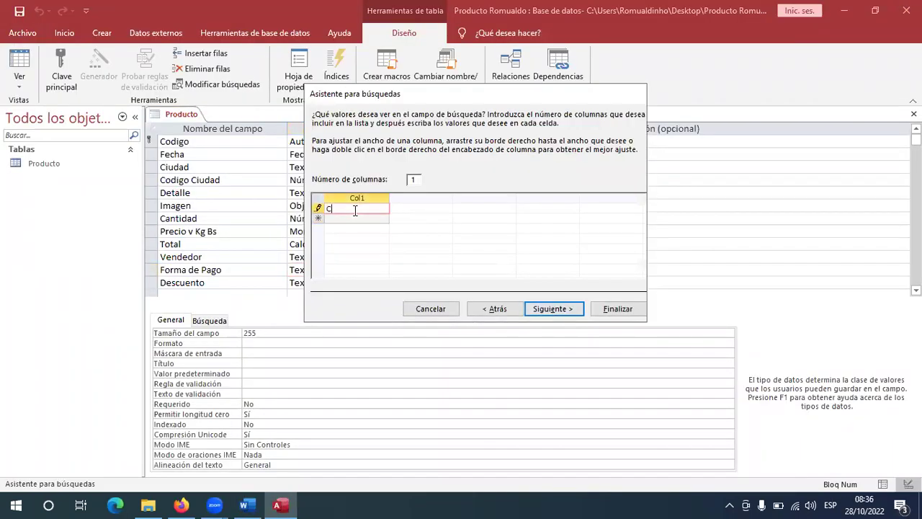
type("redito")
key("Return")
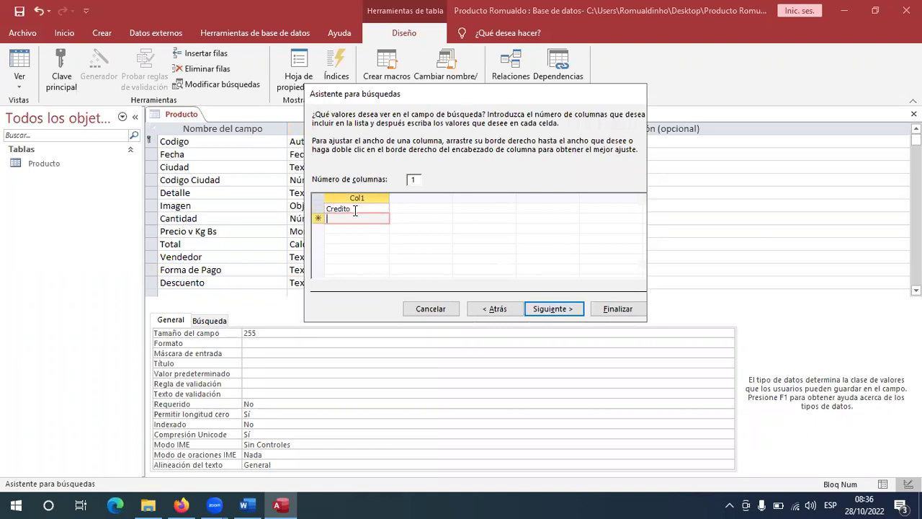
type("Contado")
left_click(545, 309)
left_click(617, 308)
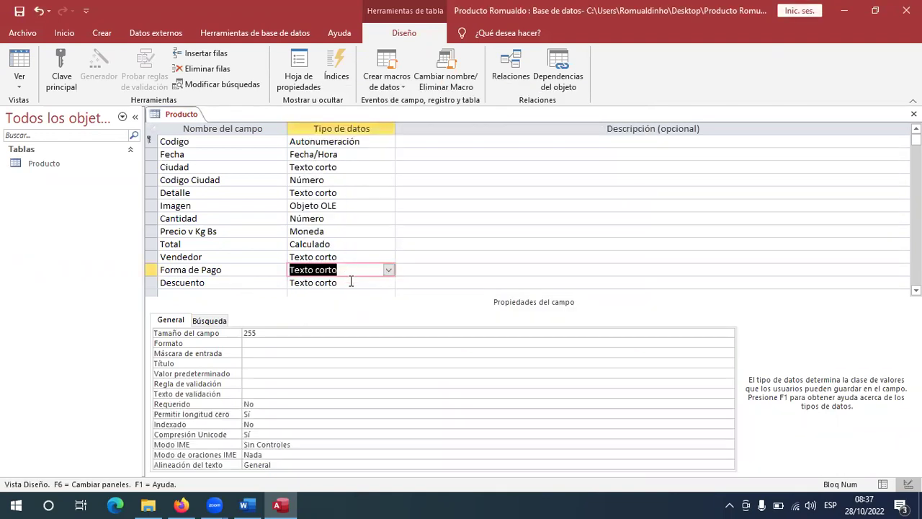
left_click(388, 283)
Set Descuento to Número with field size Simple and Porcentaje format, then double-check both.
left_click(309, 321)
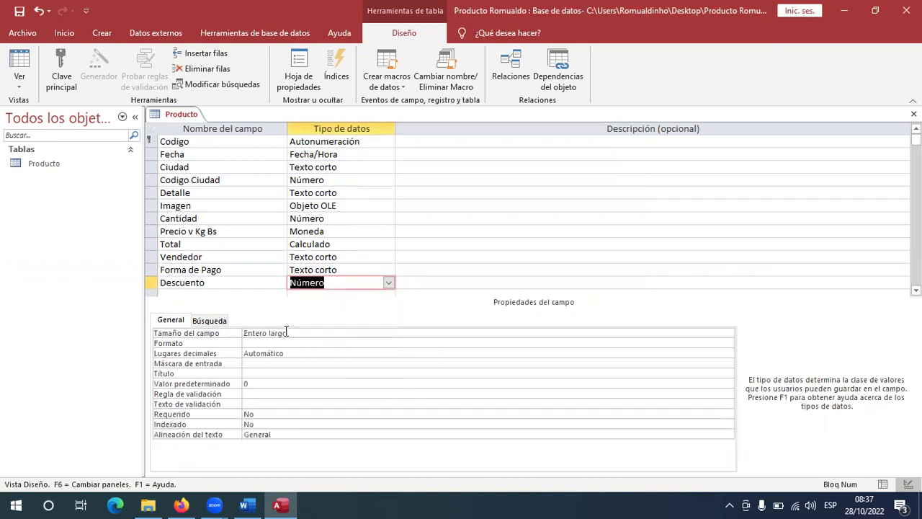
left_click(461, 333)
left_click(729, 332)
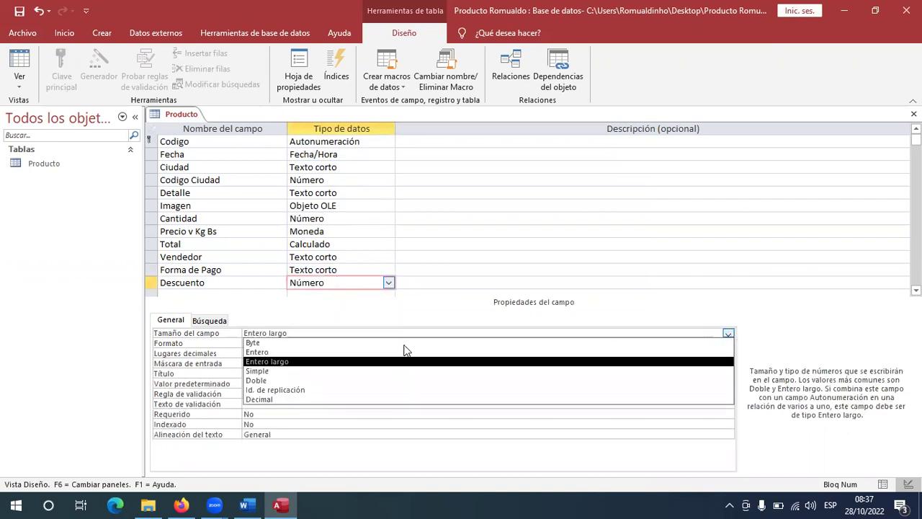
left_click(278, 371)
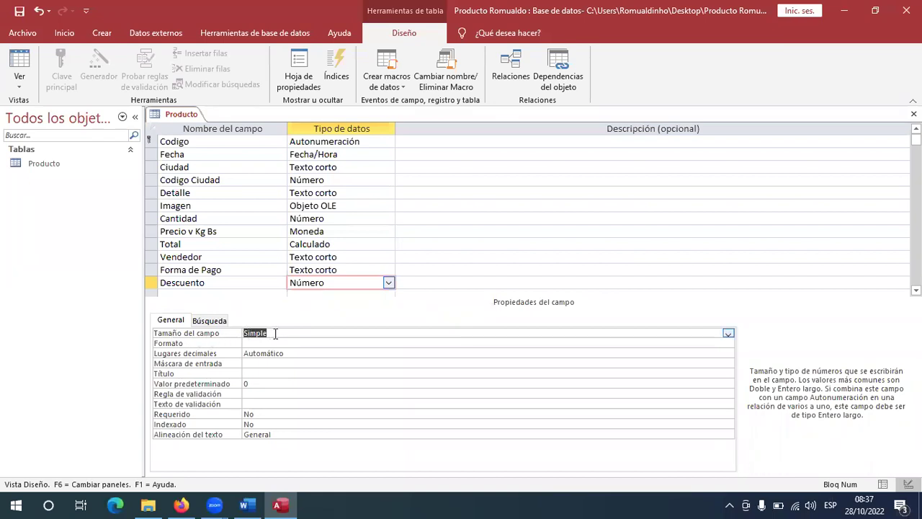
left_click(268, 345)
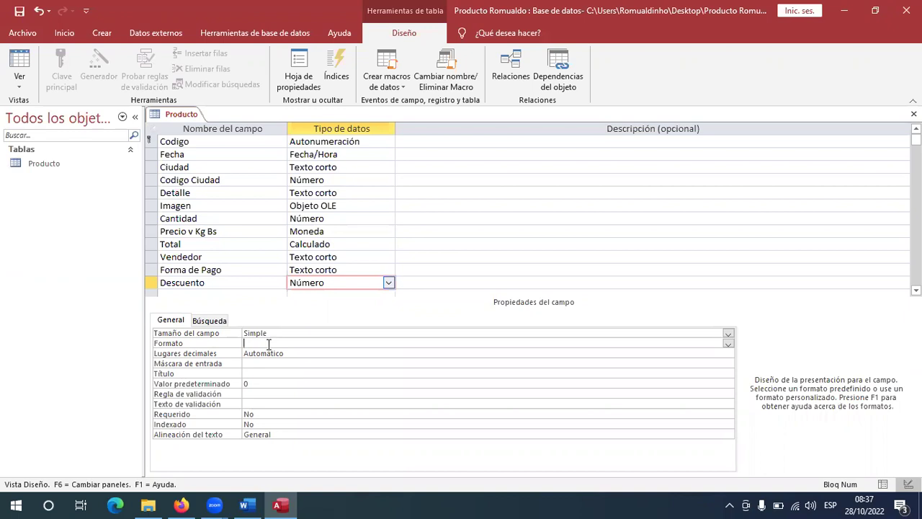
left_click(728, 344)
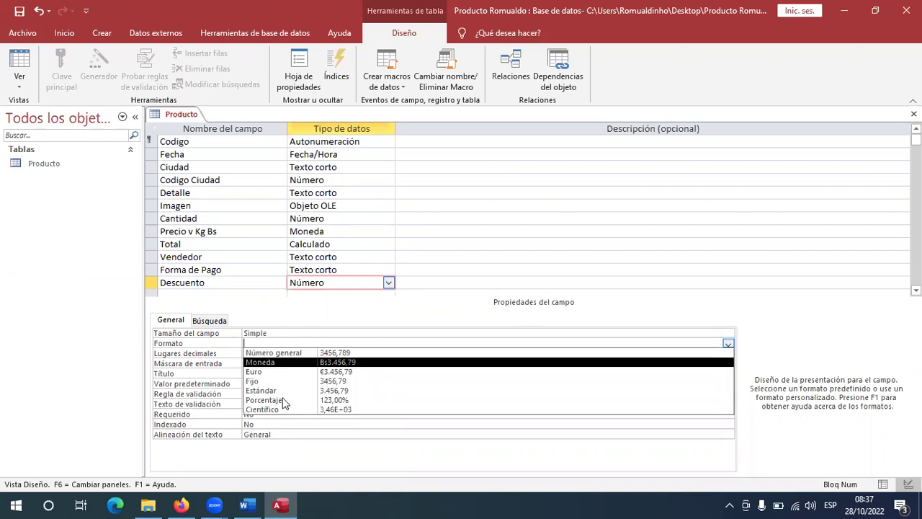
key("Return")
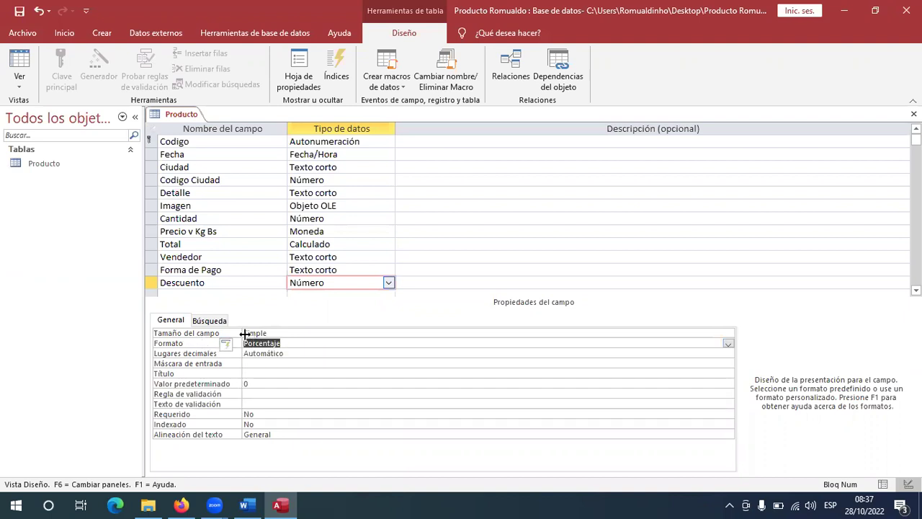
left_click(247, 333)
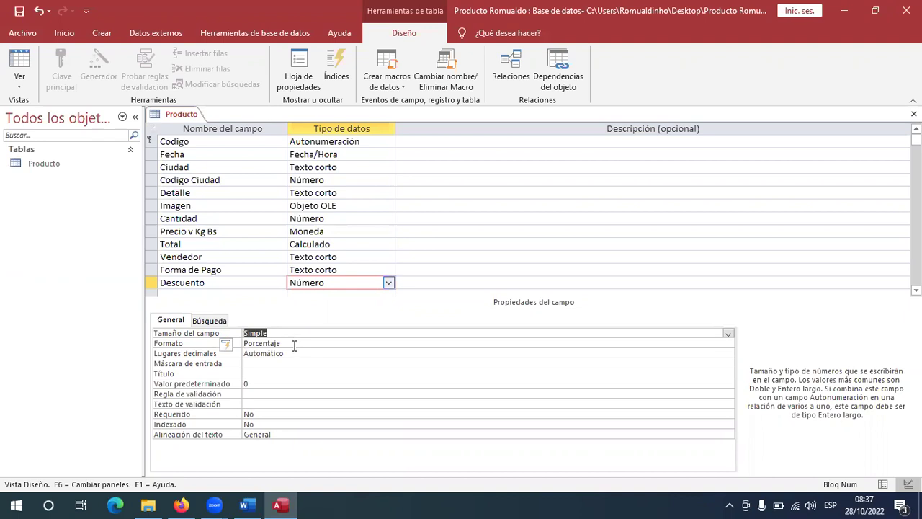
left_click(293, 344)
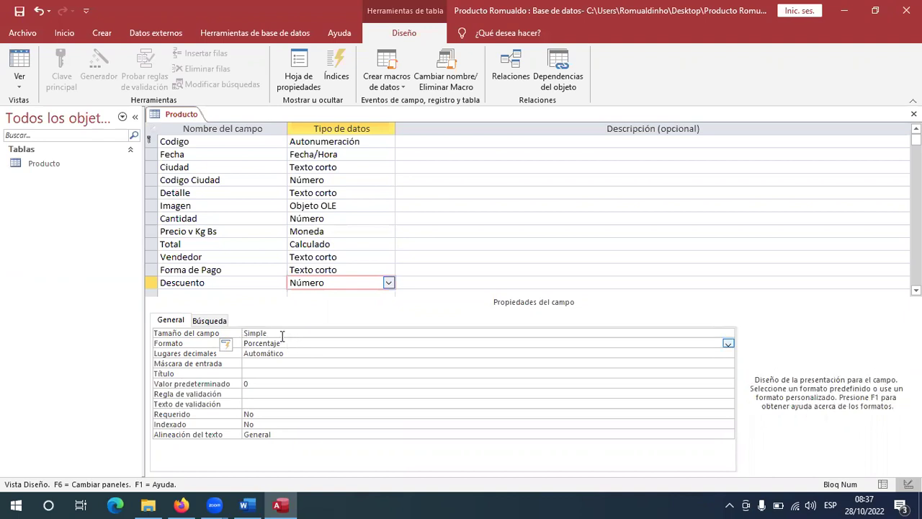
left_click(271, 334)
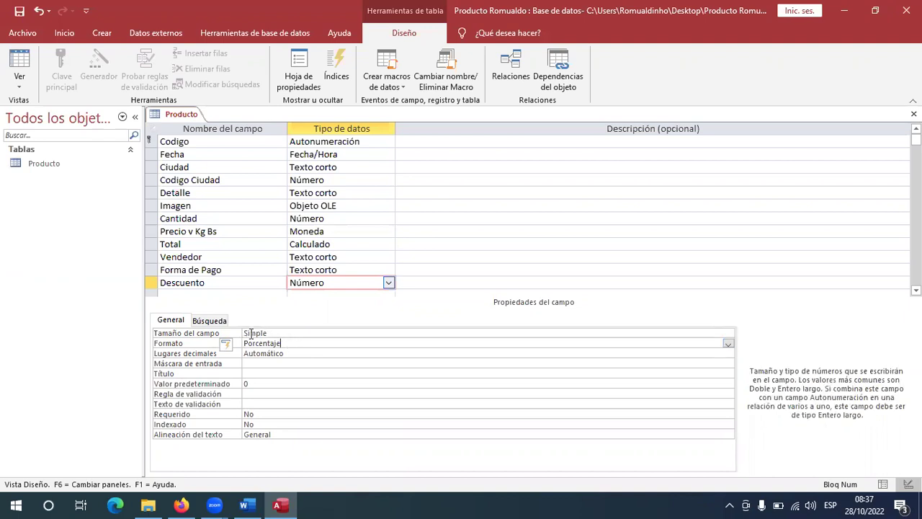
left_click(290, 345)
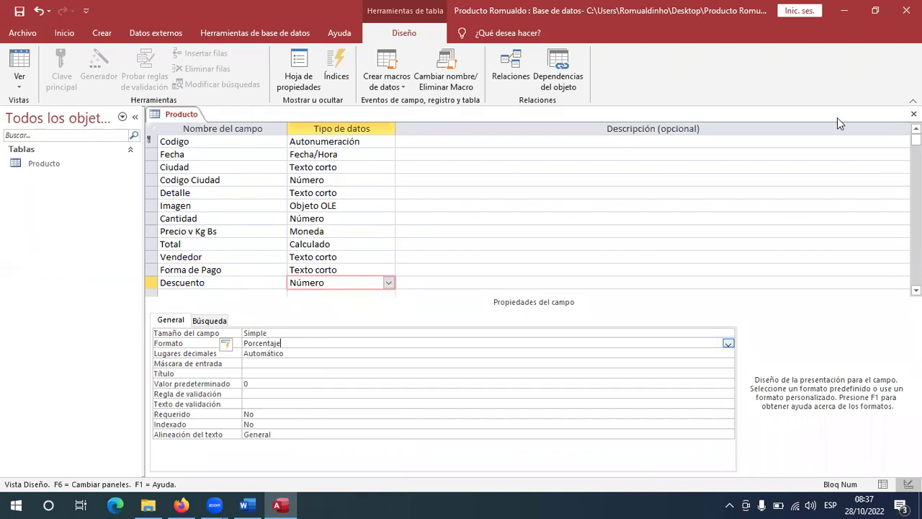
Close the Producto design saving changes, and create a new table in Design view.
key("ctrl+w")
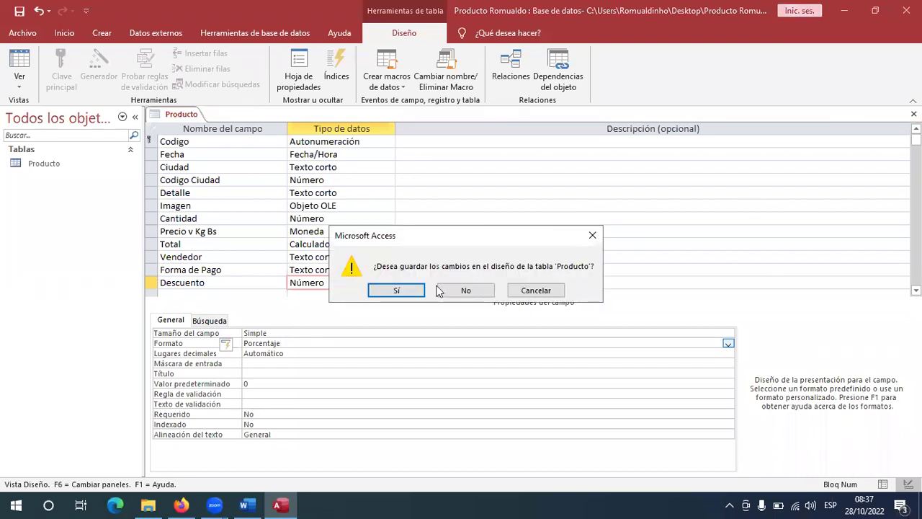
left_click(419, 290)
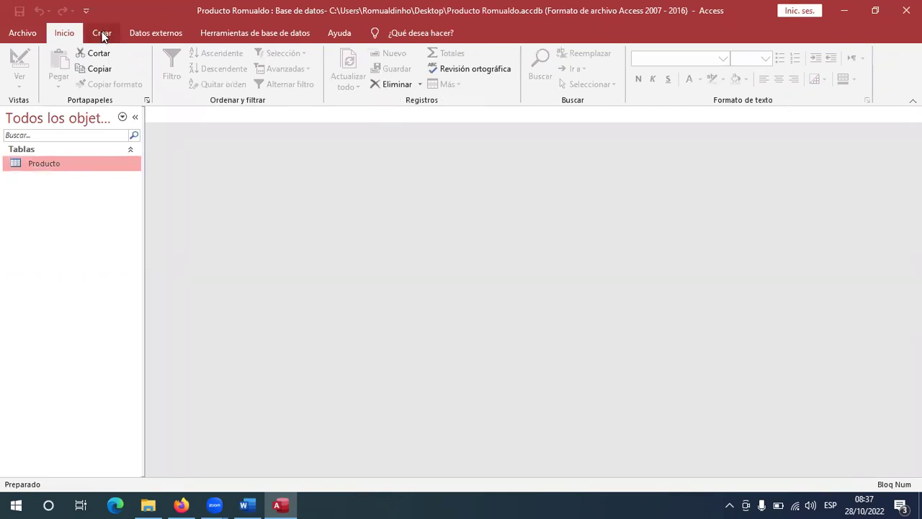
left_click(103, 34)
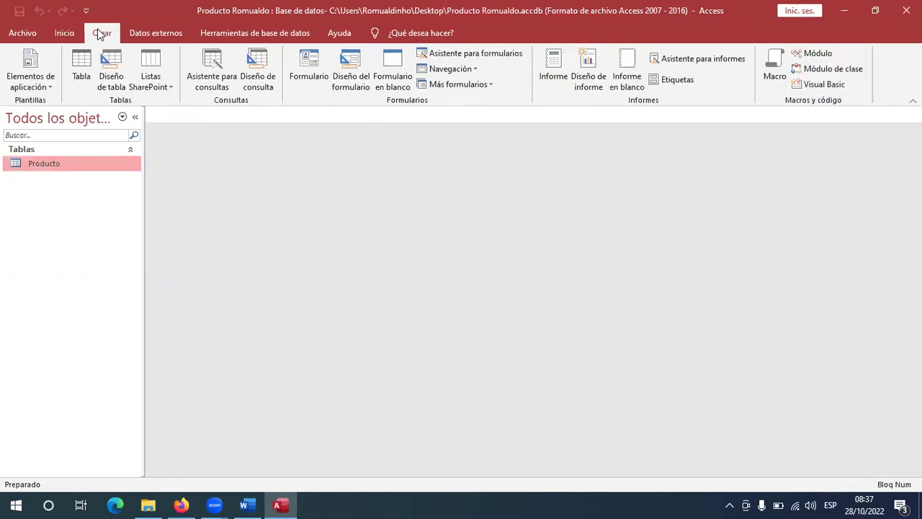
left_click(111, 79)
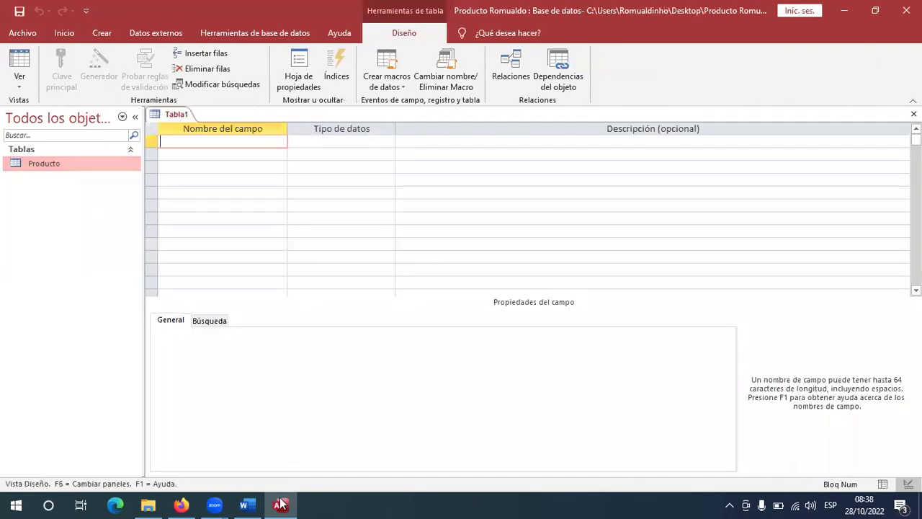
Add a Nombre field to the new table and make it the primary key.
left_click(247, 505)
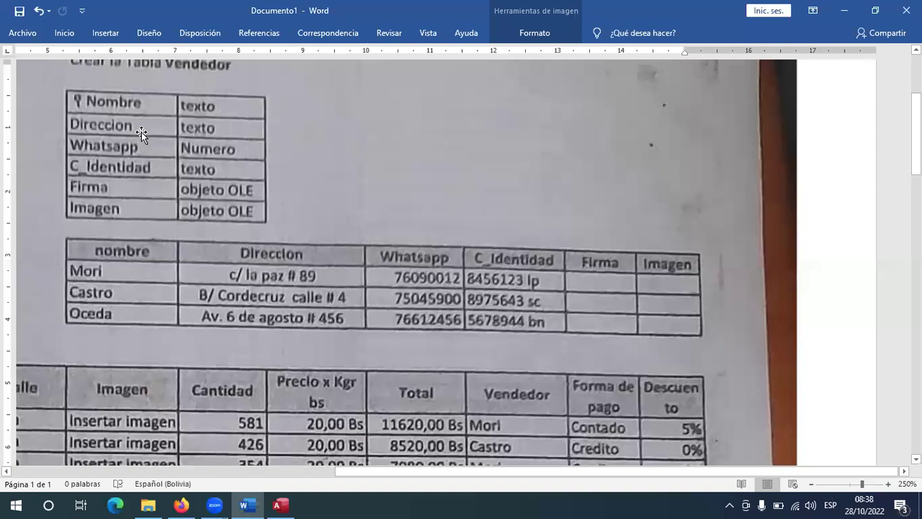
left_click(279, 504)
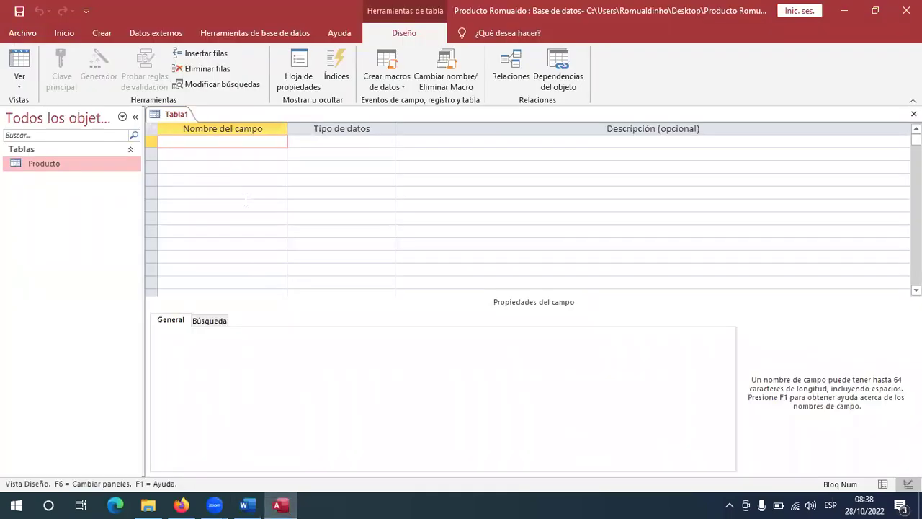
type("Nombre")
key("Tab")
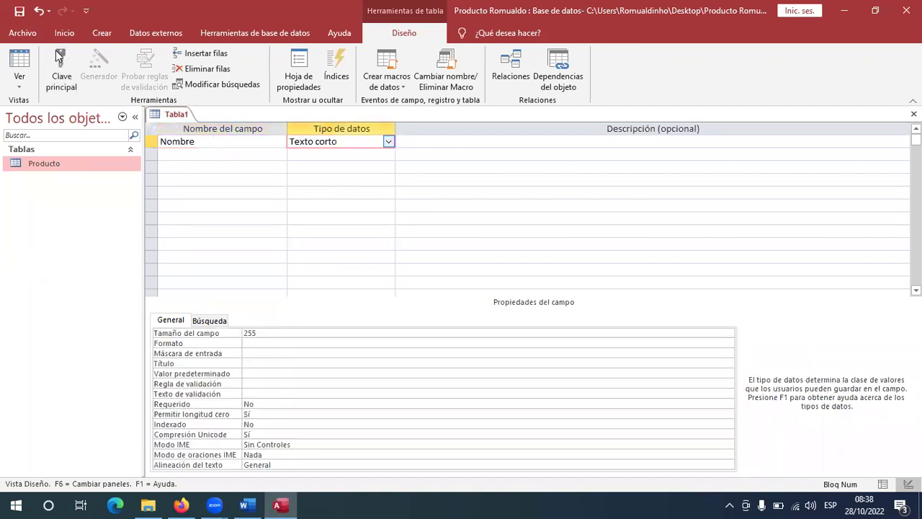
left_click(63, 63)
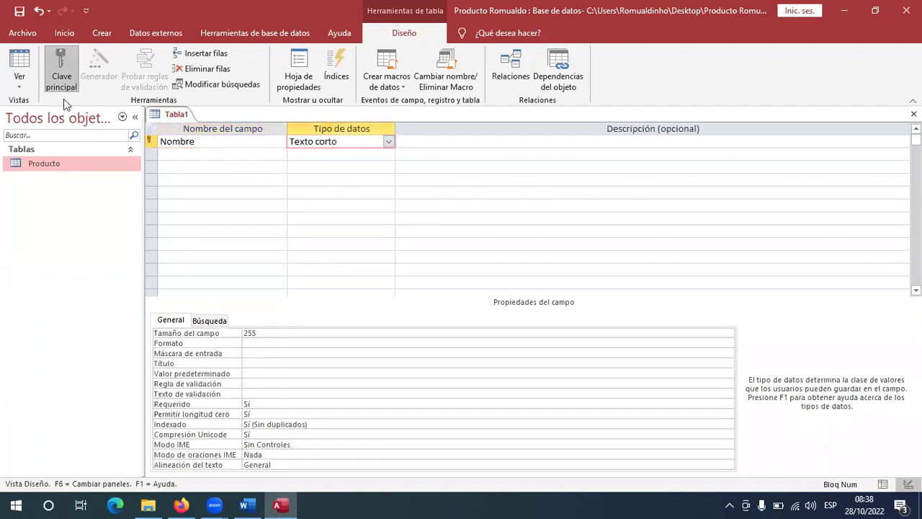
Add a Direccion field in the row below Nombre.
left_click(205, 162)
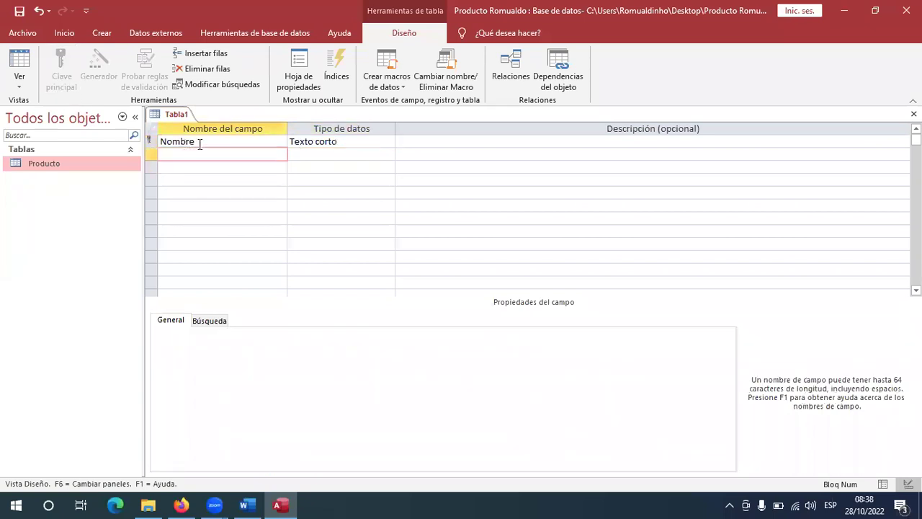
left_click(200, 144)
left_click(202, 150)
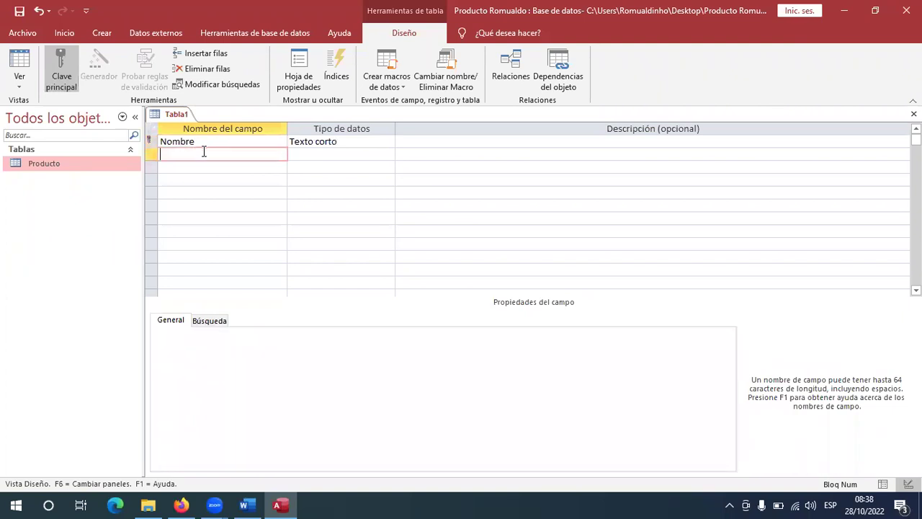
left_click(244, 505)
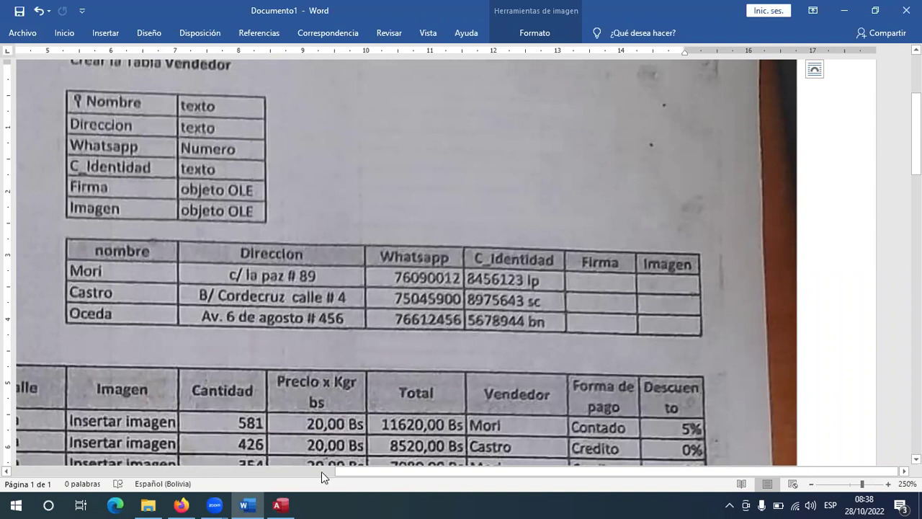
left_click(281, 505)
type("Direccion")
left_click(223, 167)
Add the Whatsapp field, correcting the misspelled 'Whtasapp'.
type("Wh")
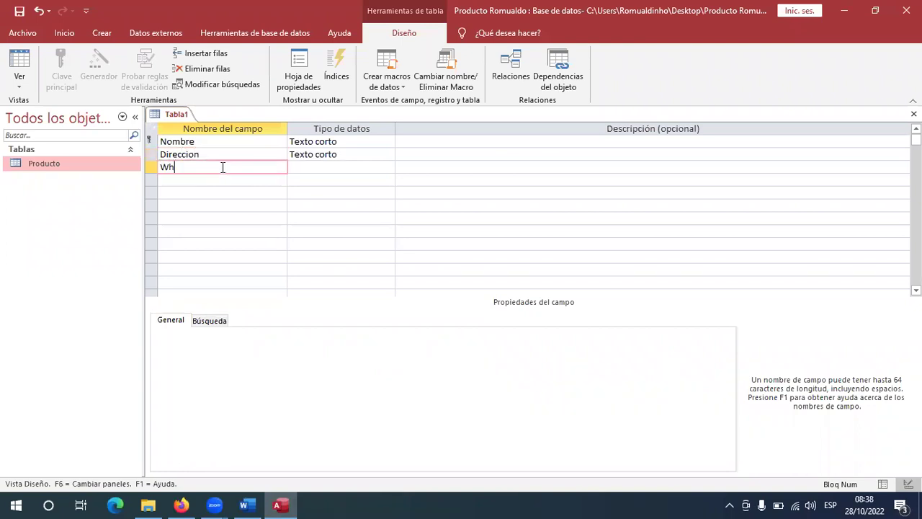
type("tasapp")
key("alt+Tab")
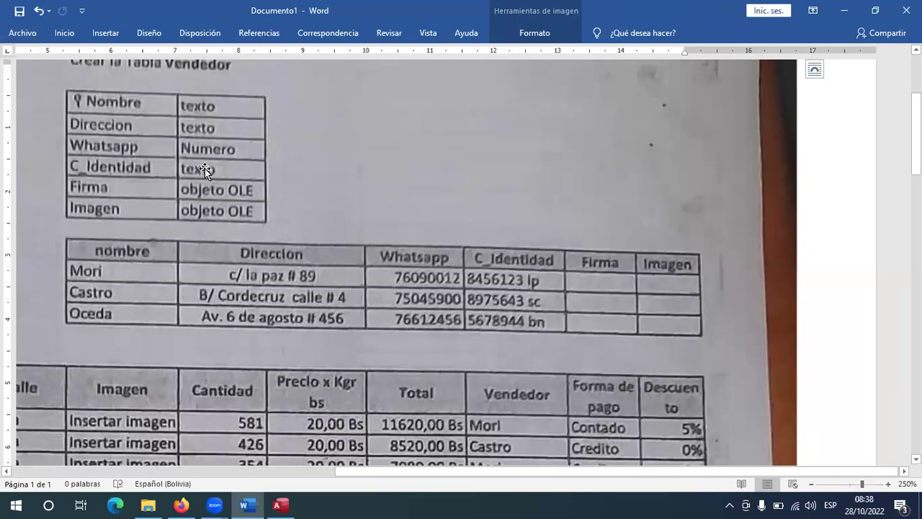
key("alt+Tab")
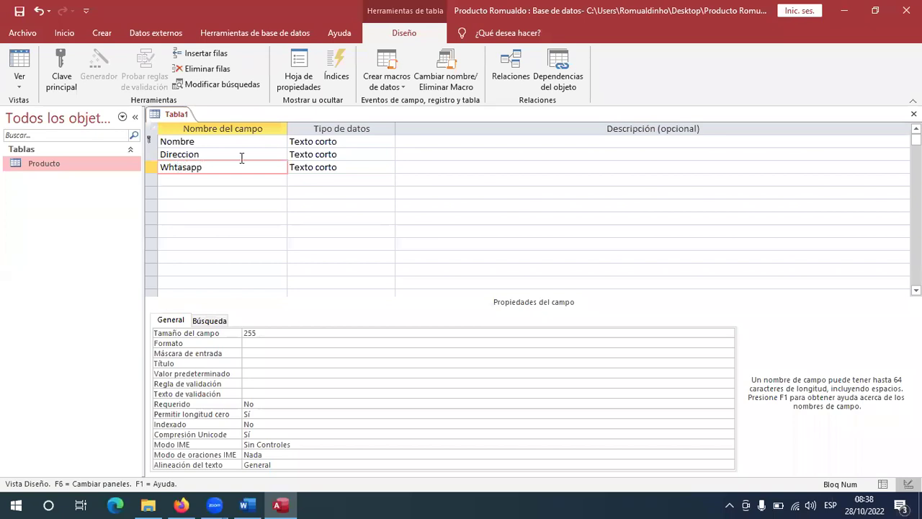
key("Left")
key("Left")
key("Left")
key("Left")
key("Left")
key("BackSpace")
type("t")
left_click(213, 179)
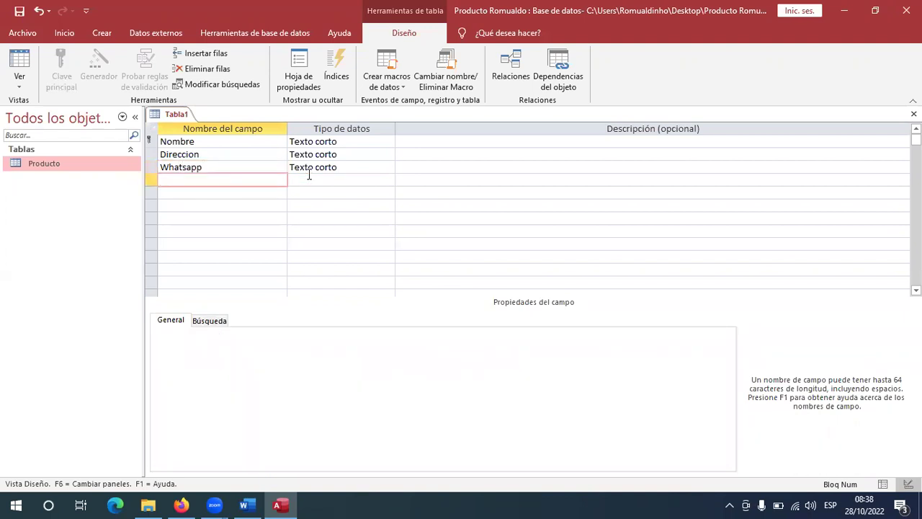
Add the C_Identidad, Firma and Imagen fields in the next rows.
type("C_Identidad")
left_click(250, 194)
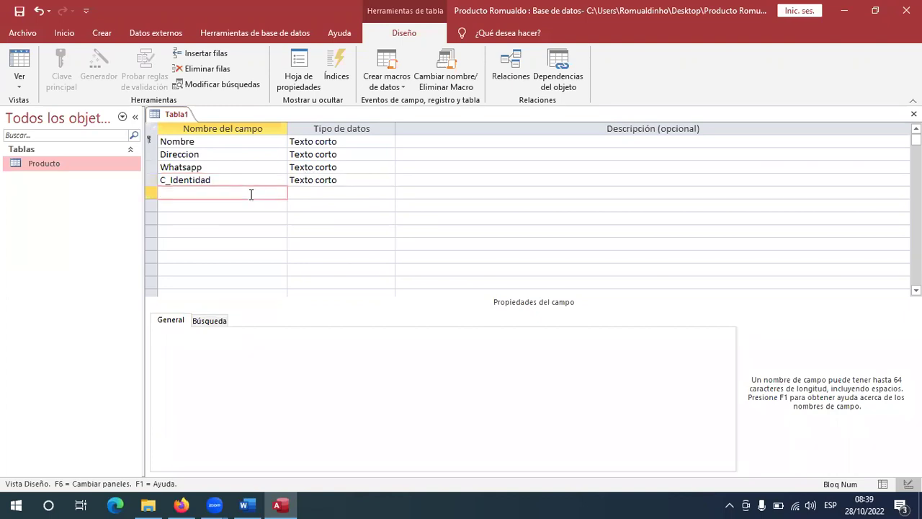
key("alt+Tab")
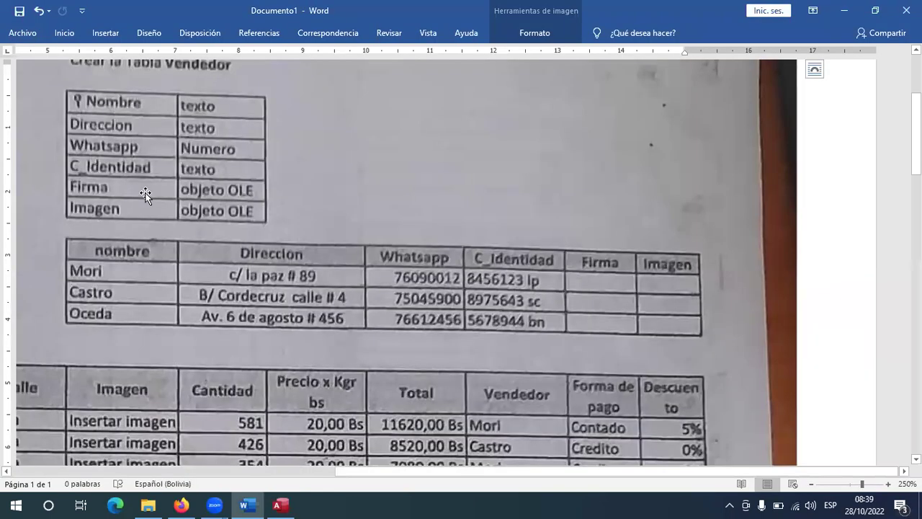
key("alt+Tab")
type("Firma")
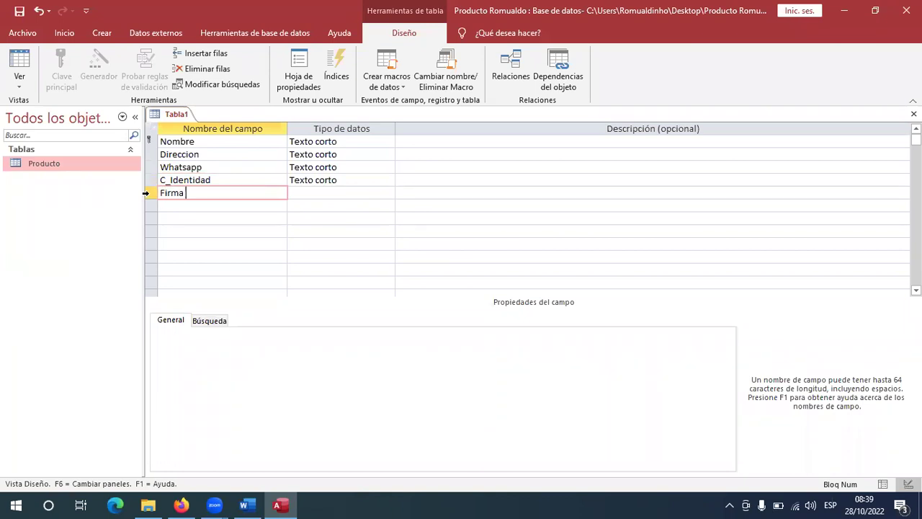
key("Down")
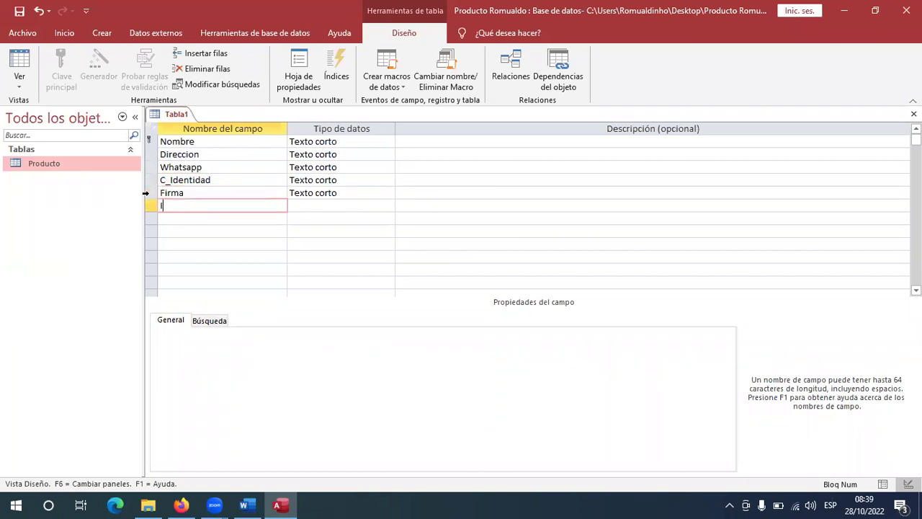
type("Imagen")
Change Whatsapp's data type to Número.
left_click(343, 151)
left_click(383, 162)
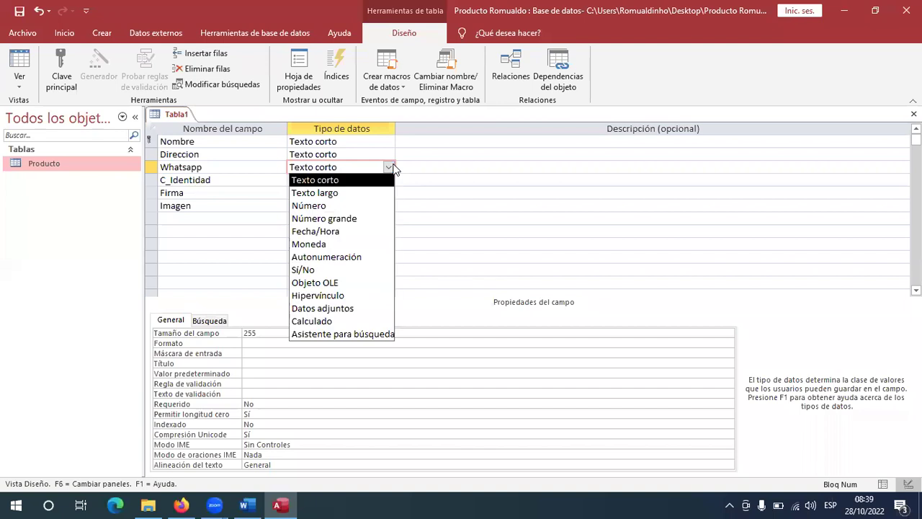
left_click(338, 206)
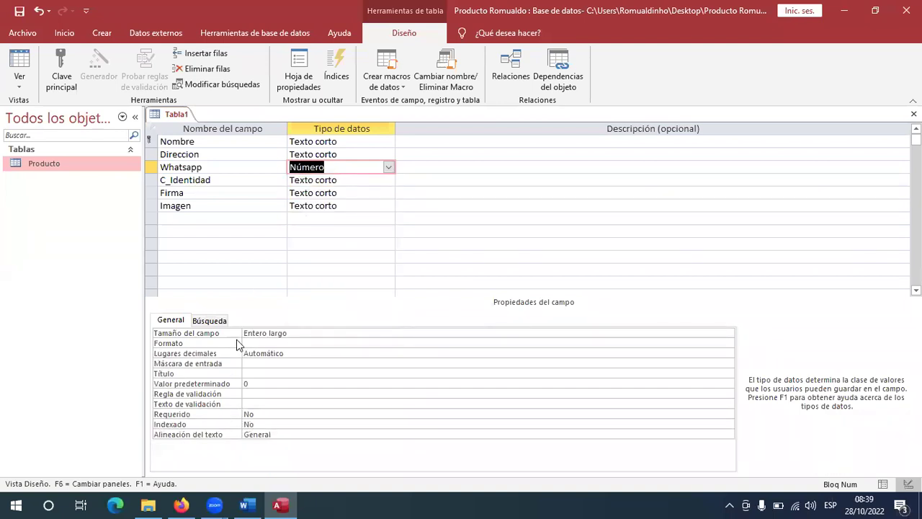
left_click(244, 505)
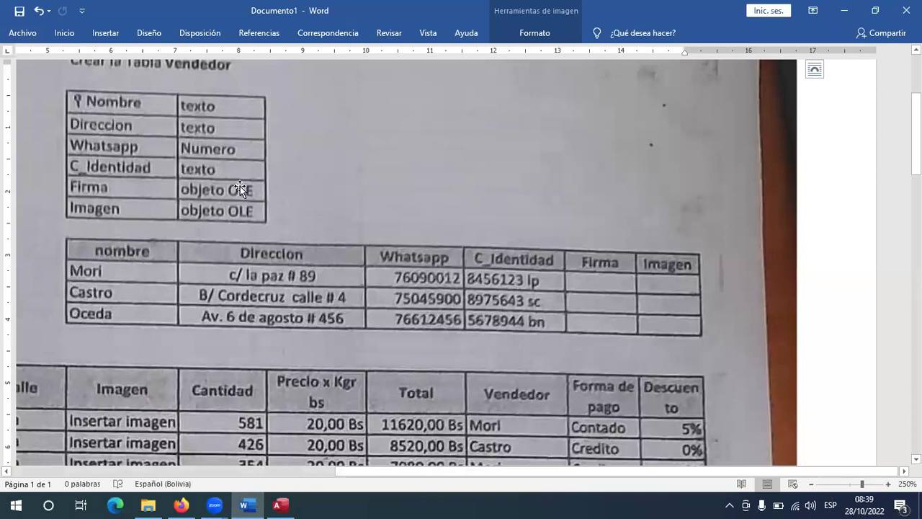
left_click(279, 505)
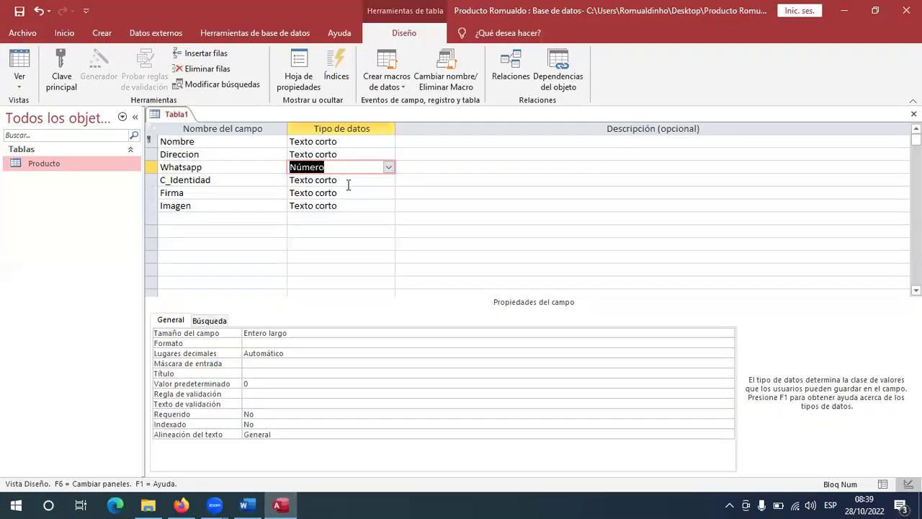
Set Firma and Imagen to Objeto OLE and begin saving the table.
left_click(348, 191)
left_click(387, 193)
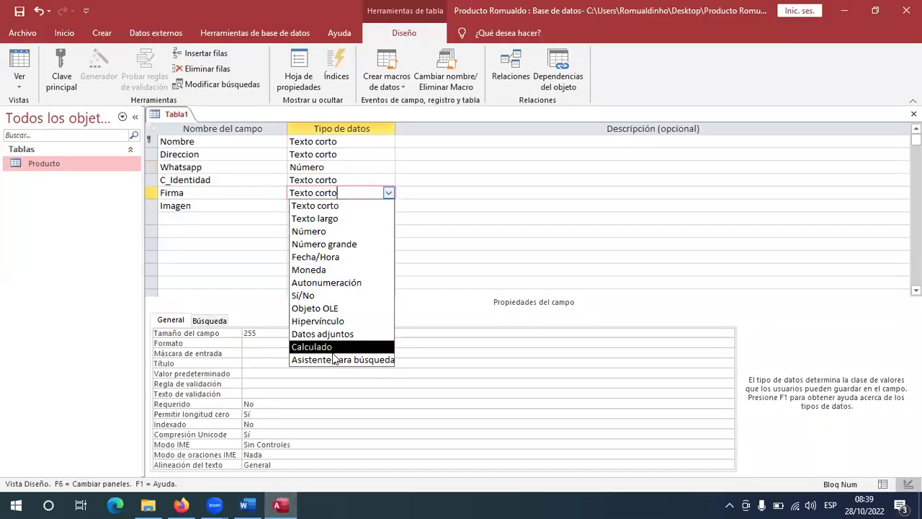
left_click(344, 312)
left_click(375, 205)
left_click(388, 205)
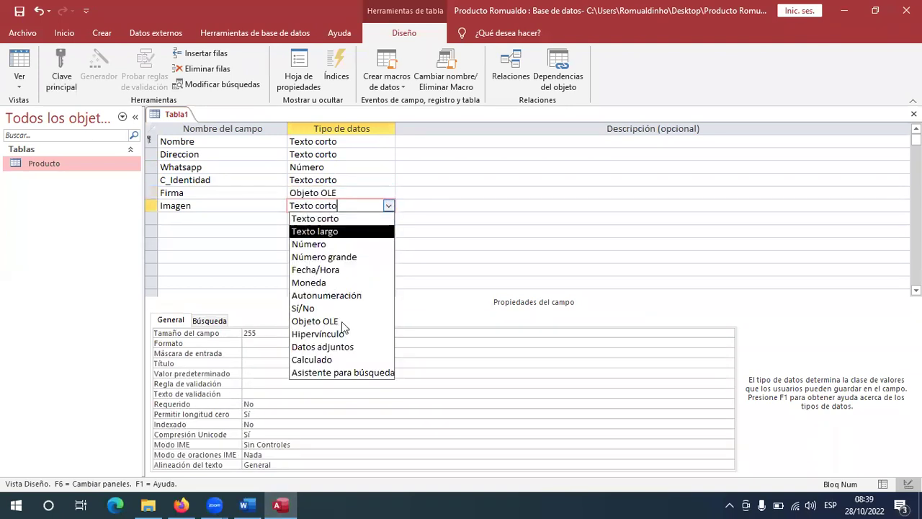
left_click(336, 321)
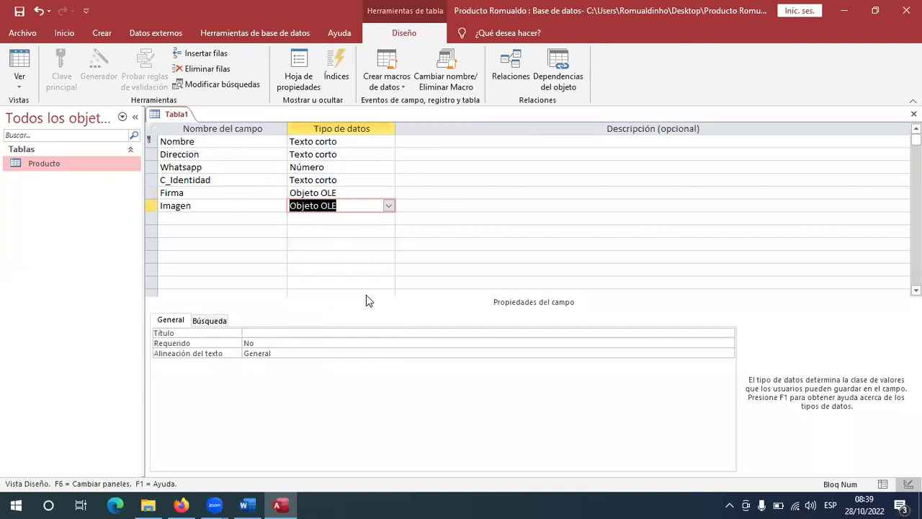
left_click(389, 290)
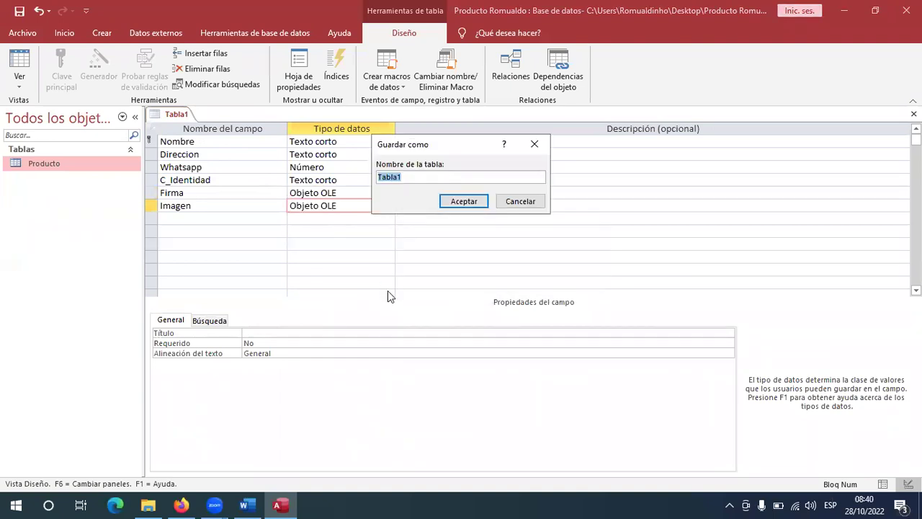
Enter Vendedor as the new table's name in the Guardar como dialog.
key("alt+Tab")
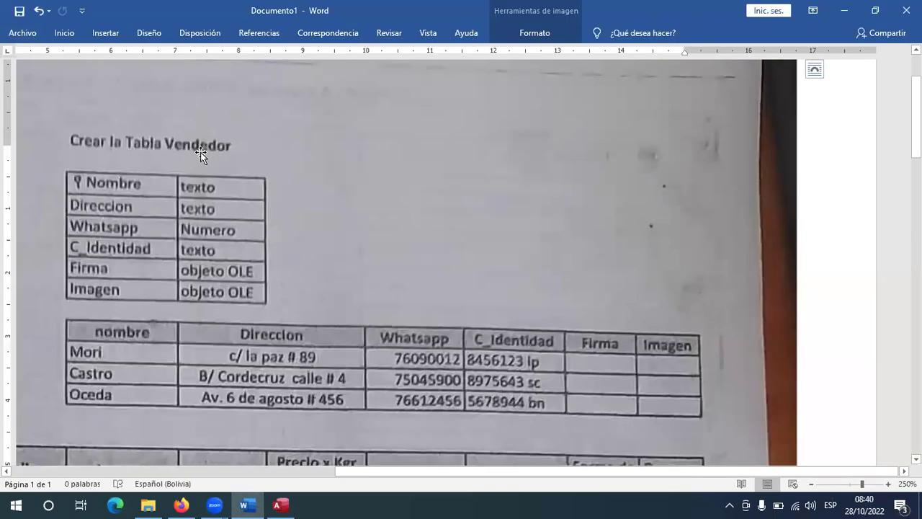
key("alt+Tab")
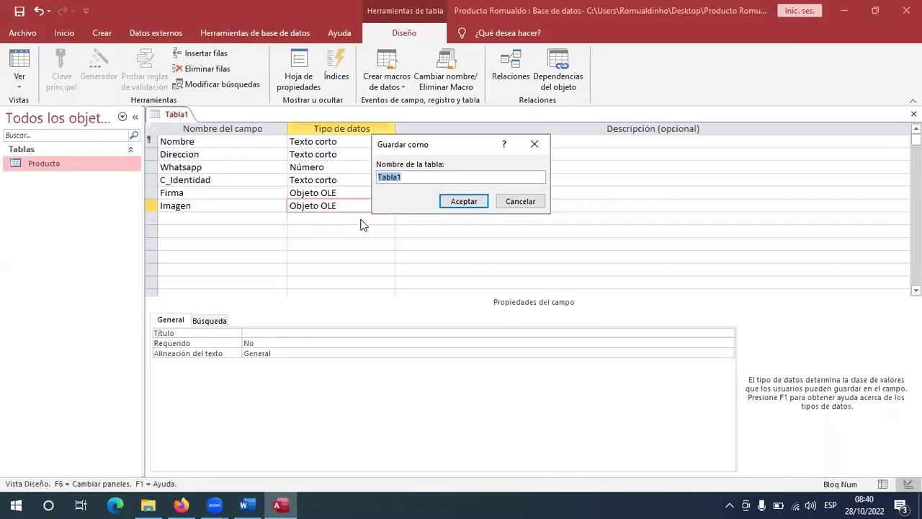
type("Vendedor")
Confirm saving as Vendedor, then open and close the Producto and Vendedor datasheets.
left_click(461, 201)
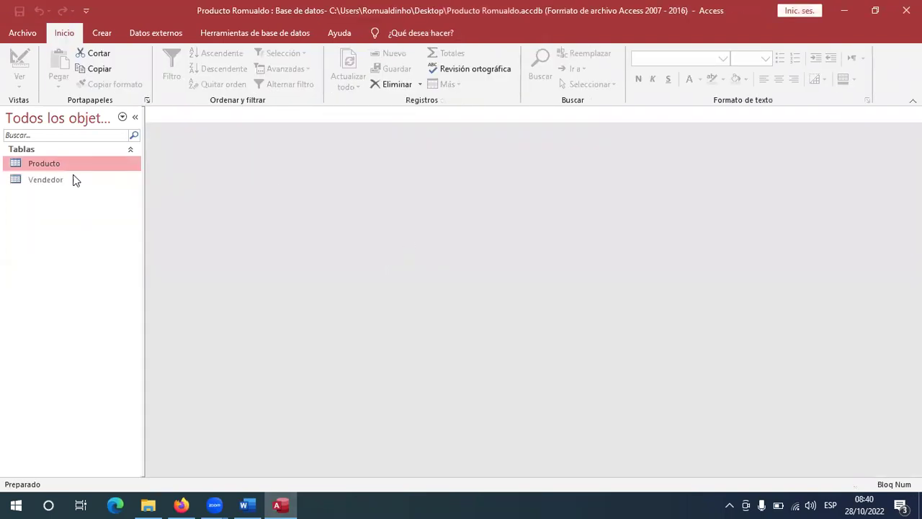
left_click(50, 180)
double_click(44, 165)
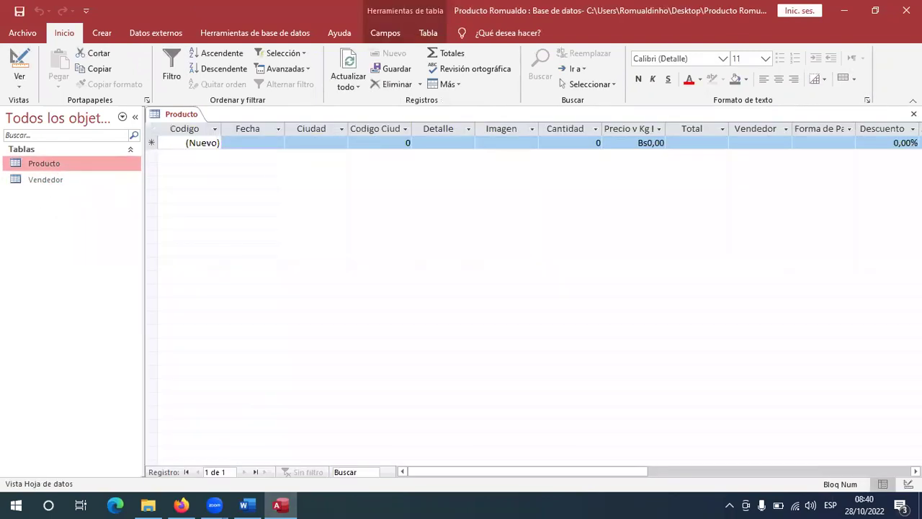
left_click(913, 114)
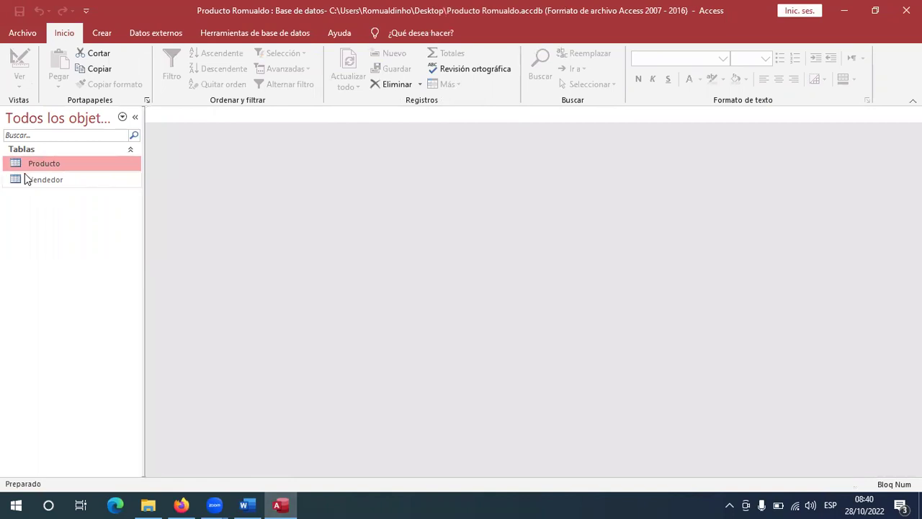
double_click(25, 180)
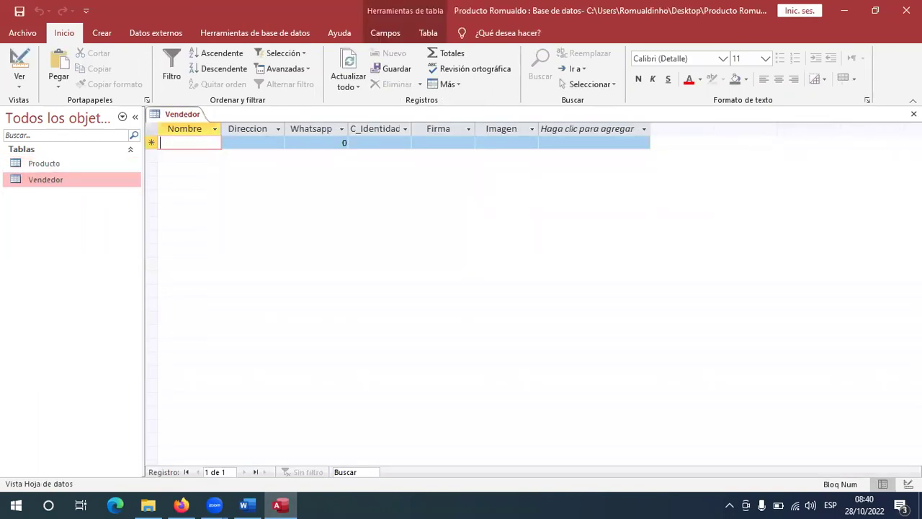
left_click(914, 114)
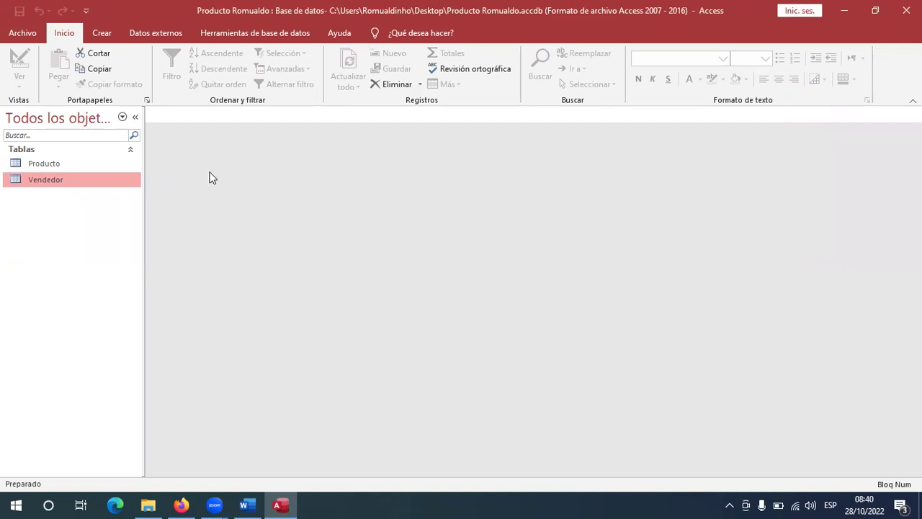
left_click(72, 168)
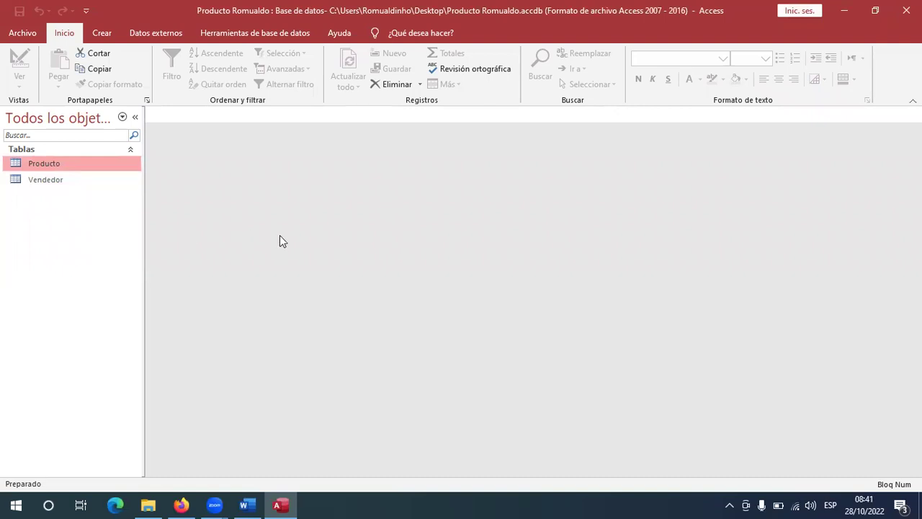
Browse the Inicio, Crear, Datos externos and Ayuda tabs and Tell Me, ending on Herramientas de base de datos.
left_click(213, 38)
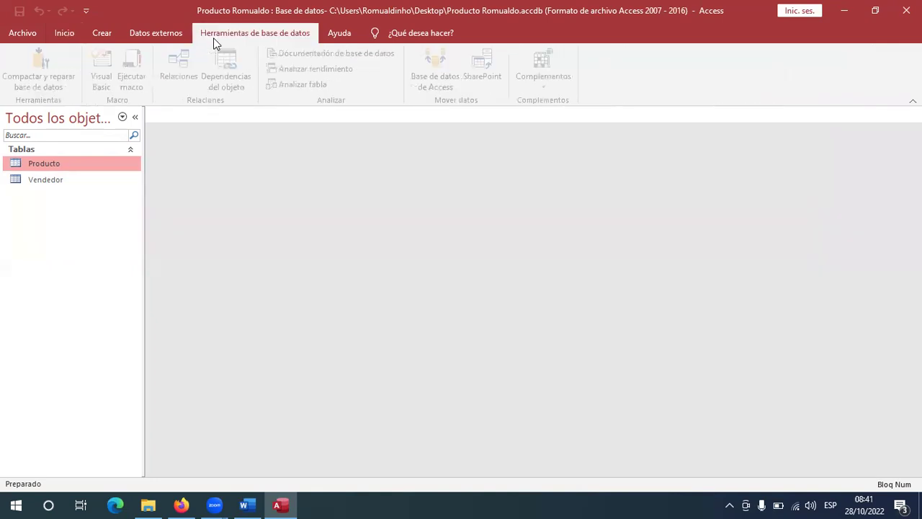
left_click(70, 36)
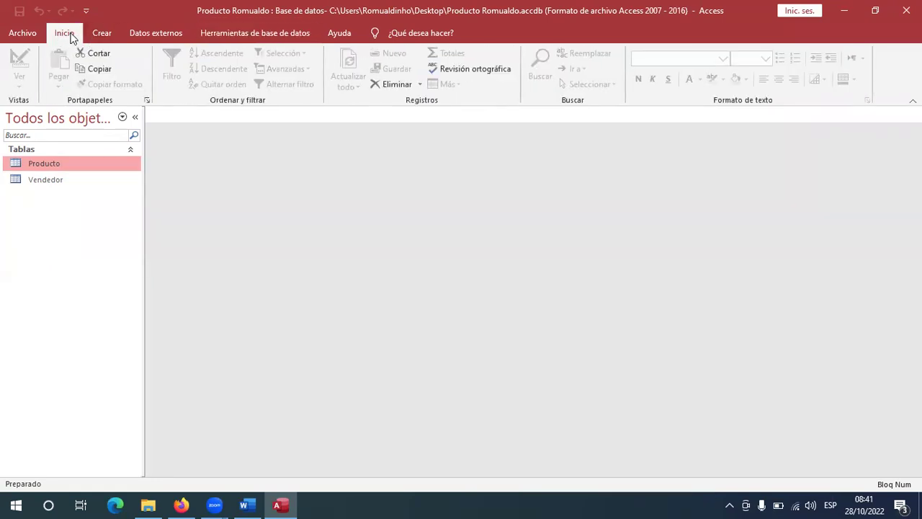
left_click(100, 34)
left_click(156, 33)
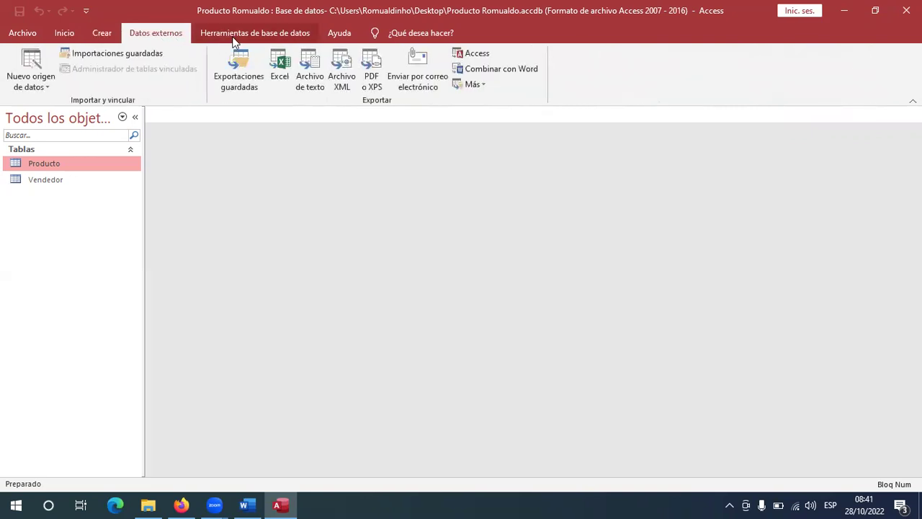
left_click(259, 34)
left_click(339, 33)
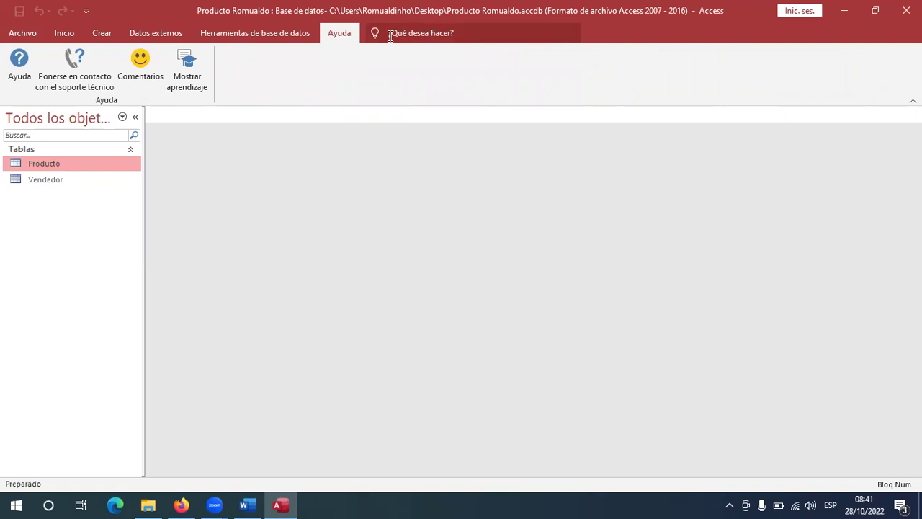
left_click(468, 38)
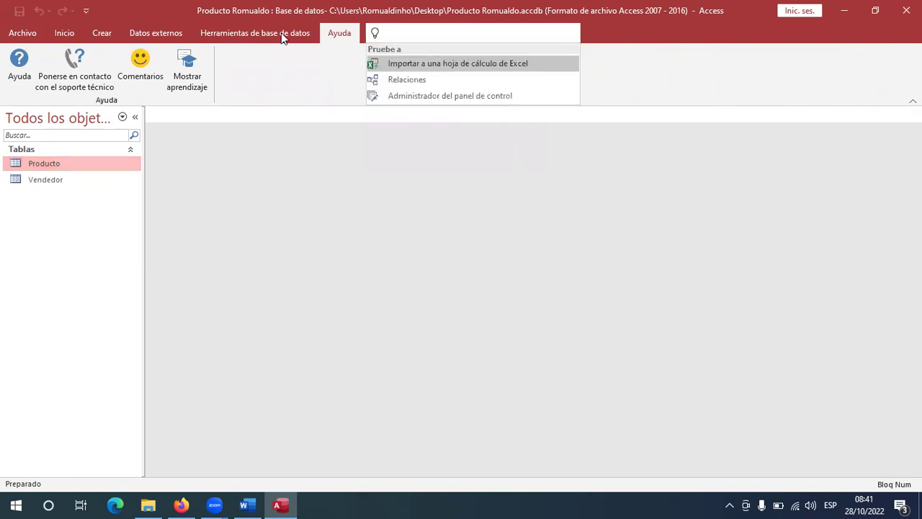
left_click(245, 32)
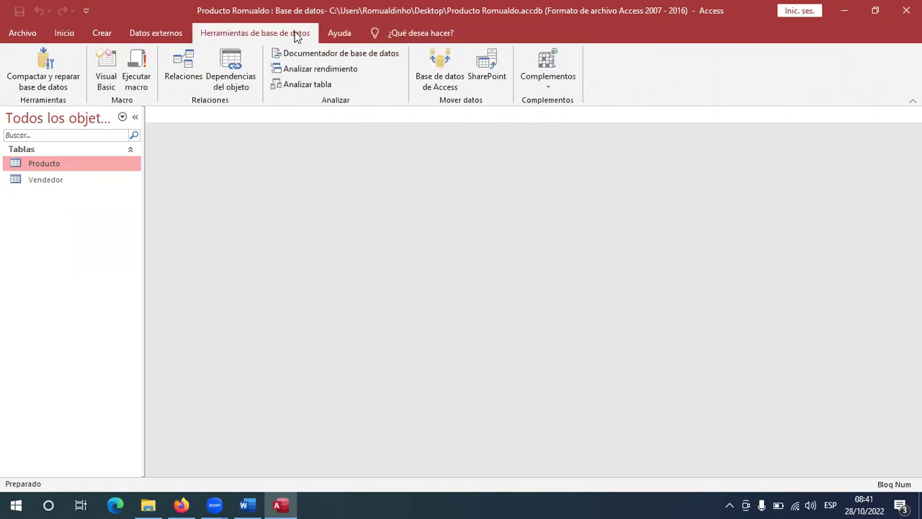
Open Relaciones and add the Producto and Vendedor tables from Mostrar tabla.
left_click(189, 73)
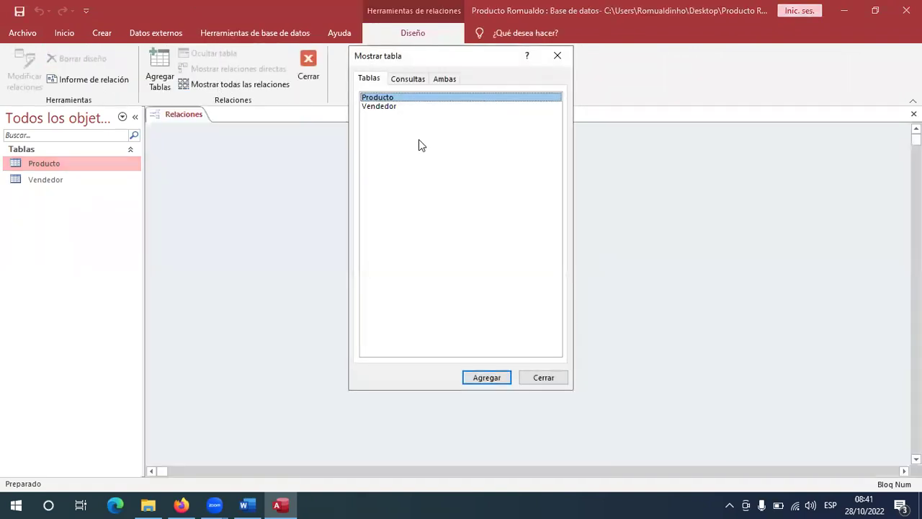
left_click_drag(419, 139, 380, 95)
left_click(384, 99)
left_click(374, 107)
left_click(375, 101)
left_click(485, 378)
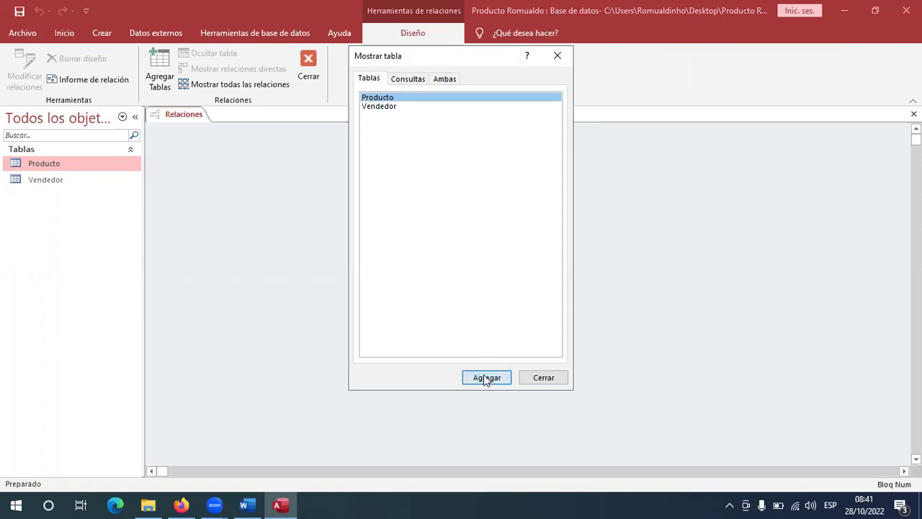
left_click(386, 107)
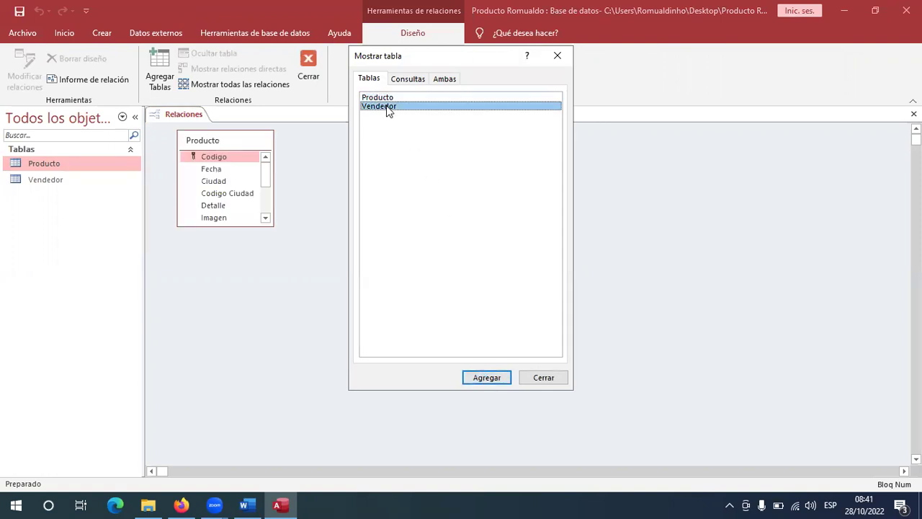
left_click(478, 378)
left_click(526, 380)
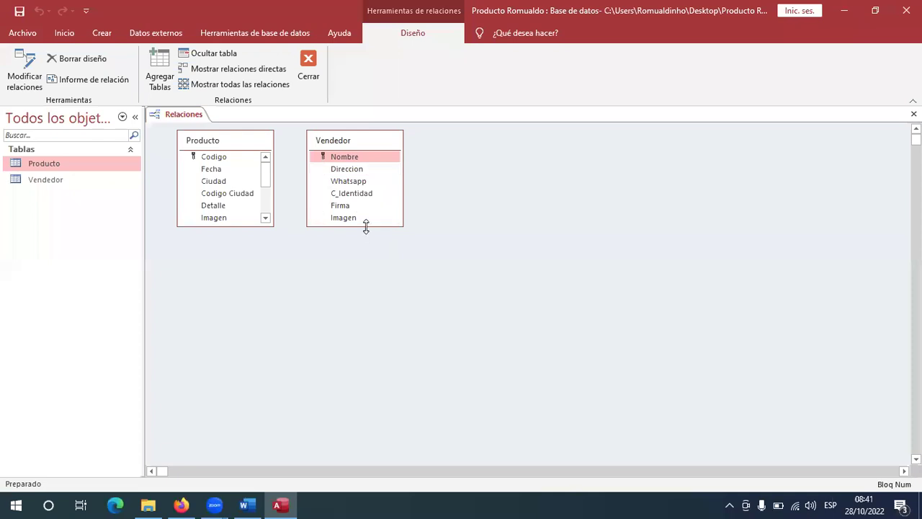
Enlarge both table boxes to show all fields and spread them apart.
left_click_drag(366, 226, 313, 244)
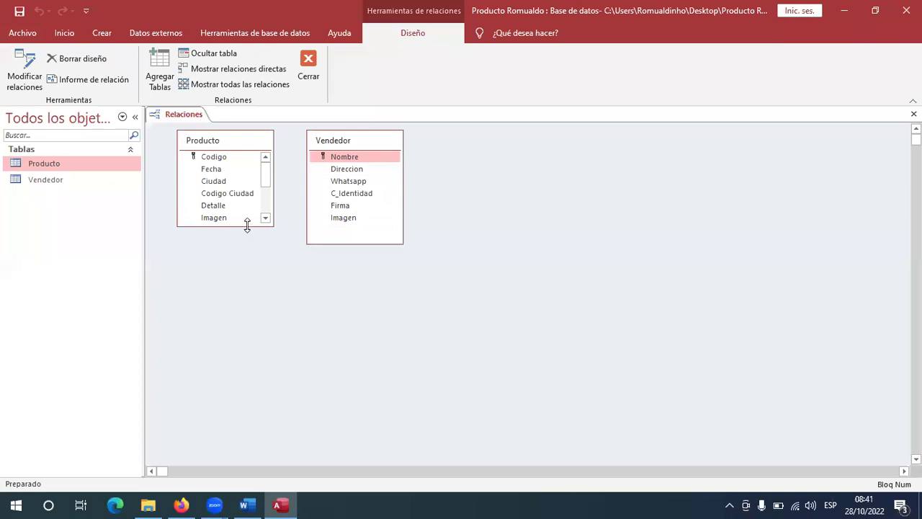
left_click_drag(248, 226, 227, 330)
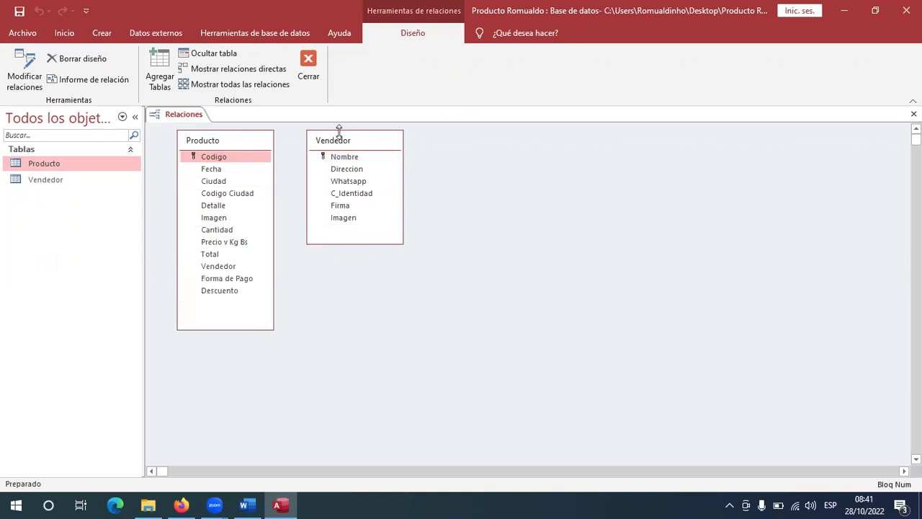
left_click_drag(352, 144, 498, 155)
left_click_drag(185, 145, 262, 155)
left_click(264, 279)
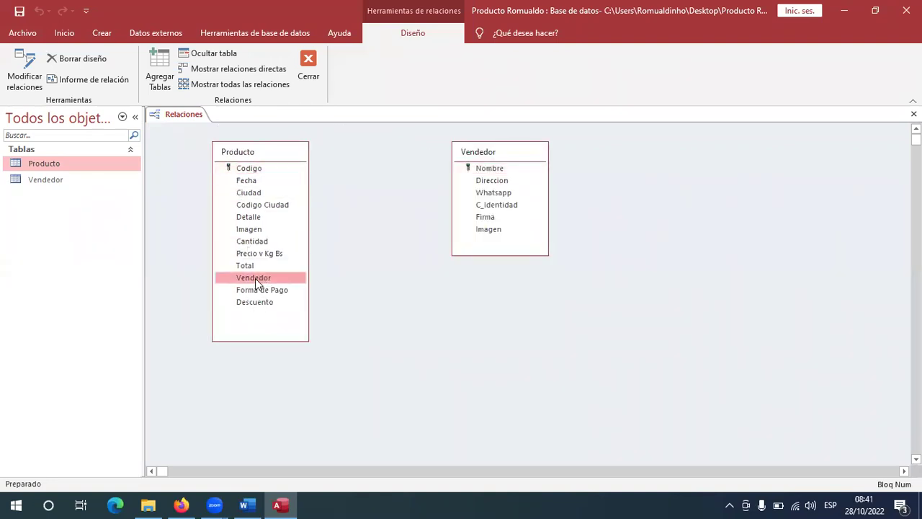
left_click(247, 505)
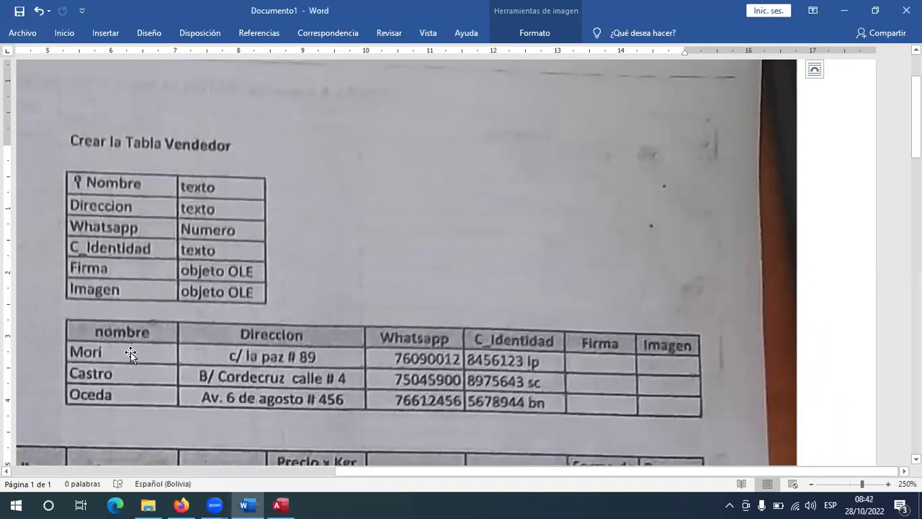
scroll(388, 461, "down", 3)
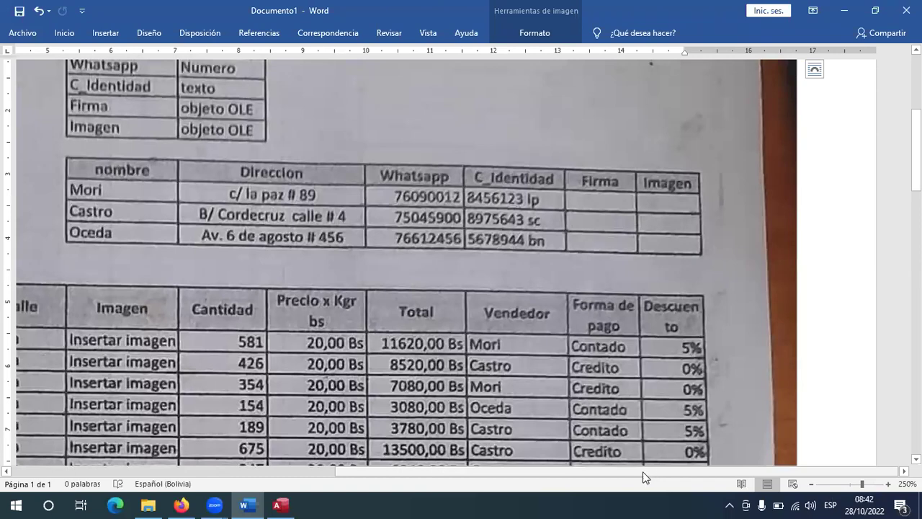
left_click_drag(643, 472, 335, 471)
scroll(387, 216, "up", 5)
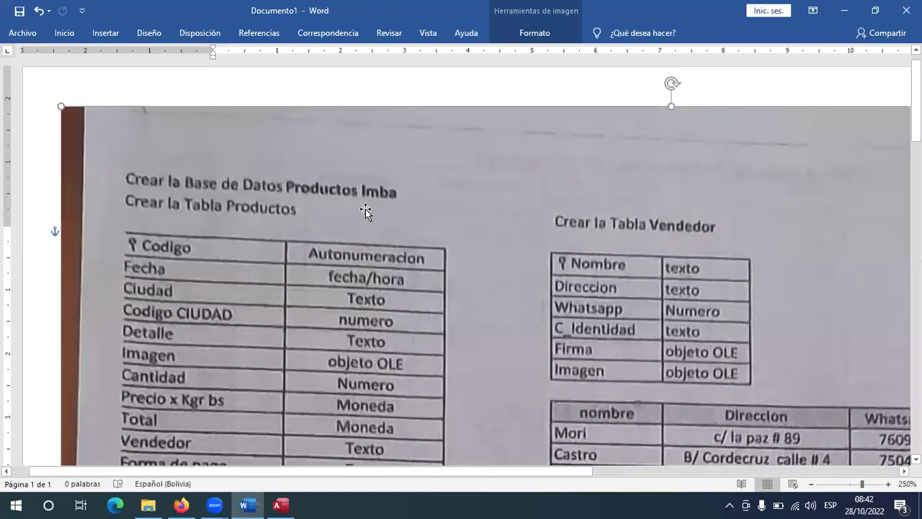
scroll(365, 210, "down", 3)
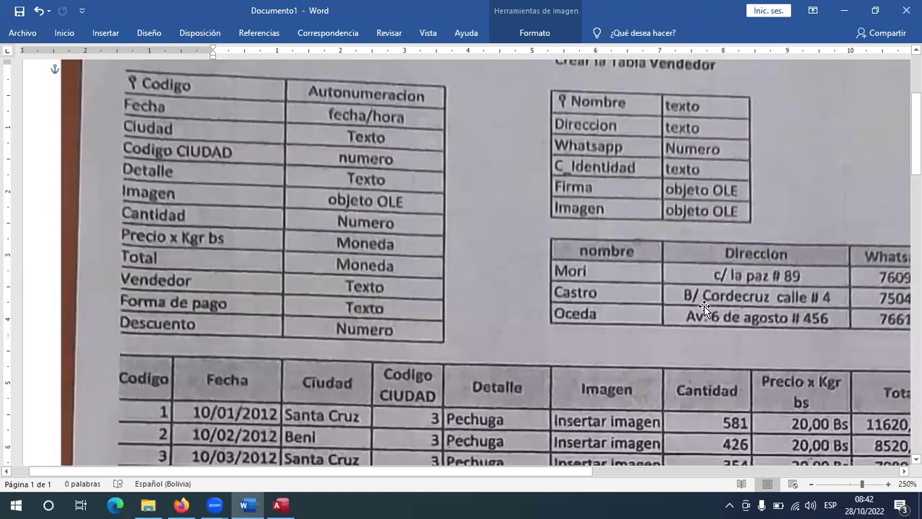
scroll(226, 214, "up", 3)
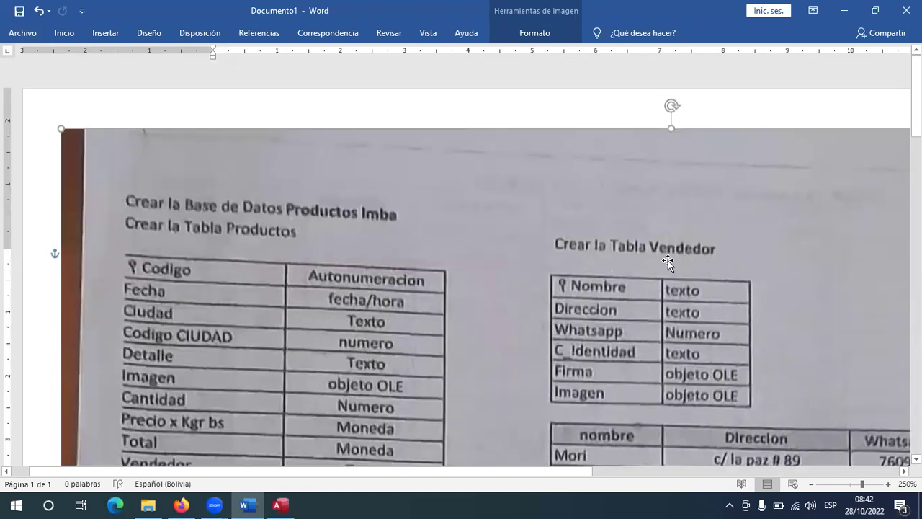
scroll(597, 284, "down", 3)
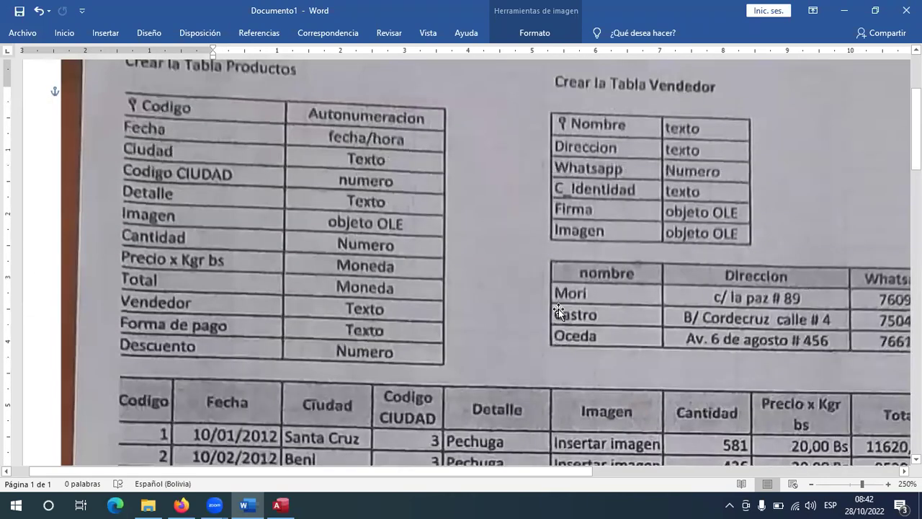
scroll(792, 409, "down", 7)
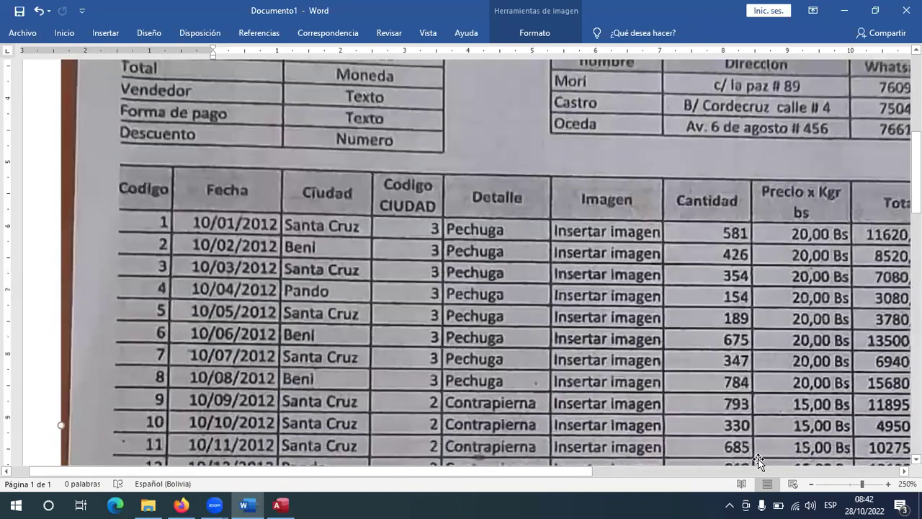
scroll(577, 235, "right", 8)
scroll(577, 235, "up", 2)
scroll(498, 336, "up", 2)
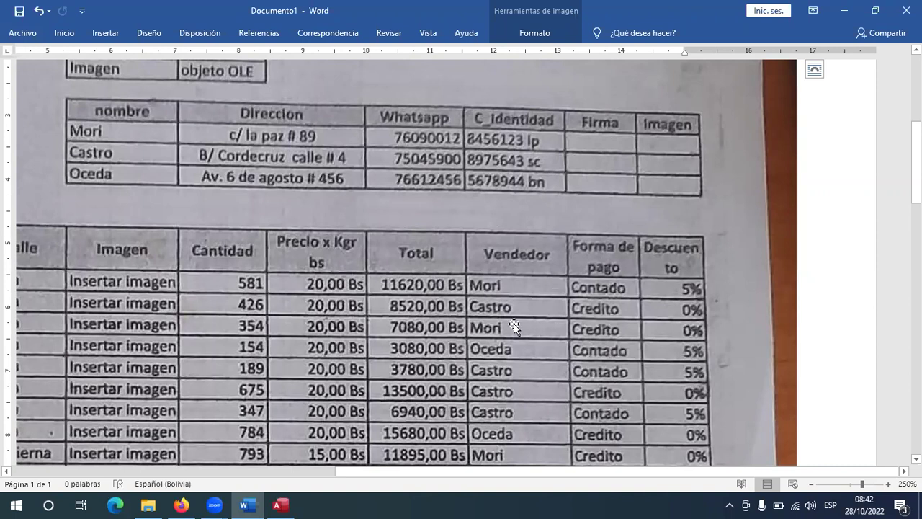
left_click(280, 504)
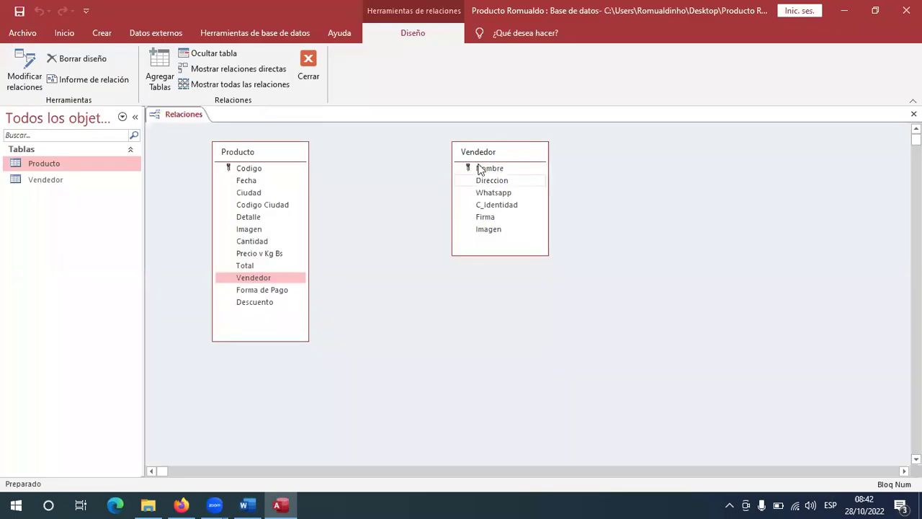
Select Vendedor's Nombre key and Producto's Vendedor and Cantidad fields in turn.
left_click(488, 167)
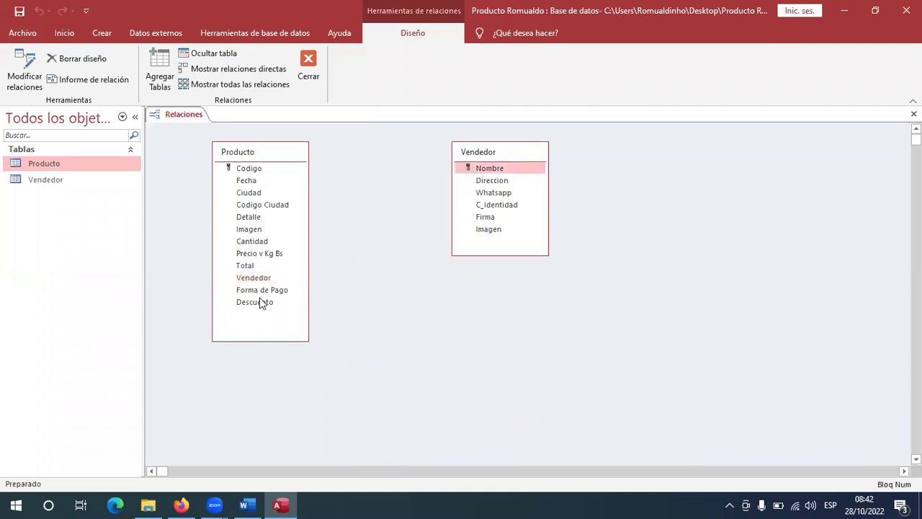
left_click(252, 278)
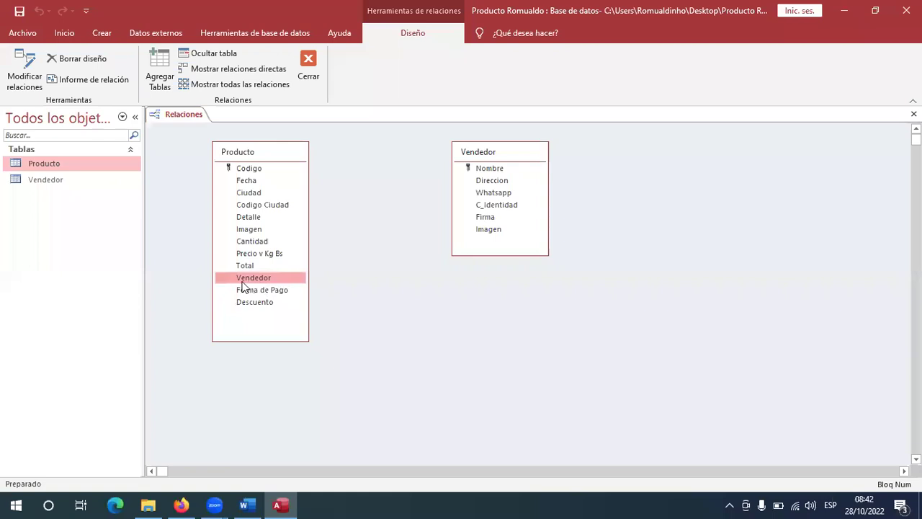
left_click(483, 170)
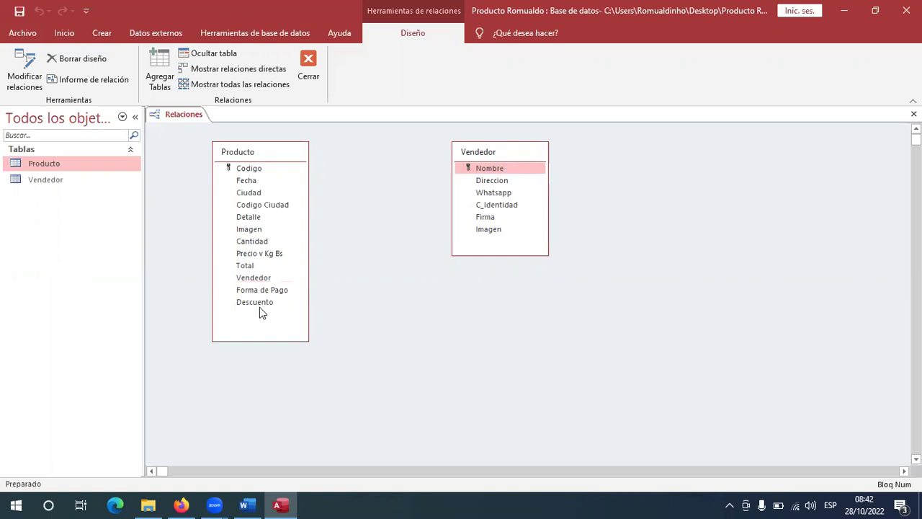
left_click(260, 279)
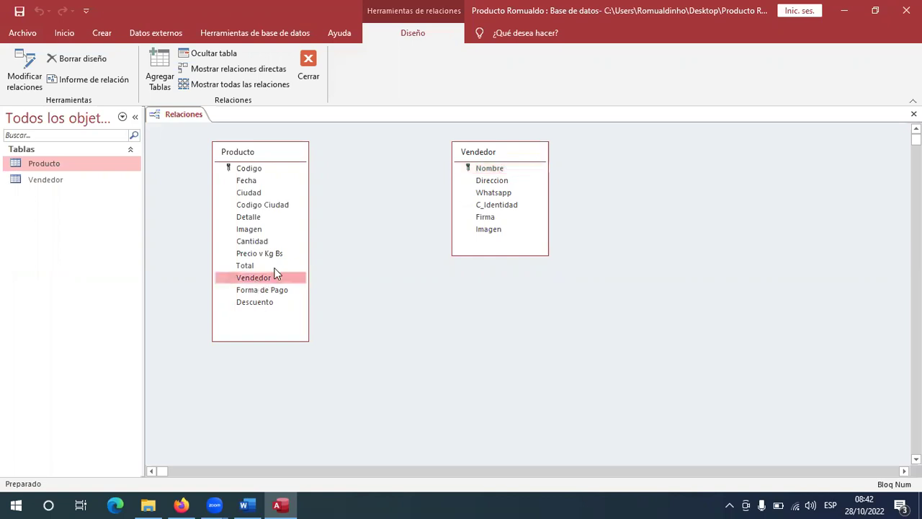
left_click(485, 168)
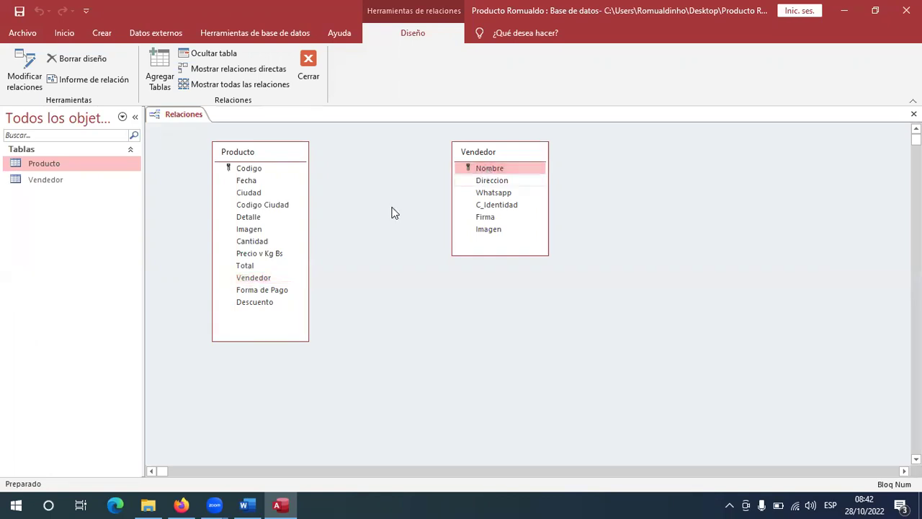
left_click(263, 281)
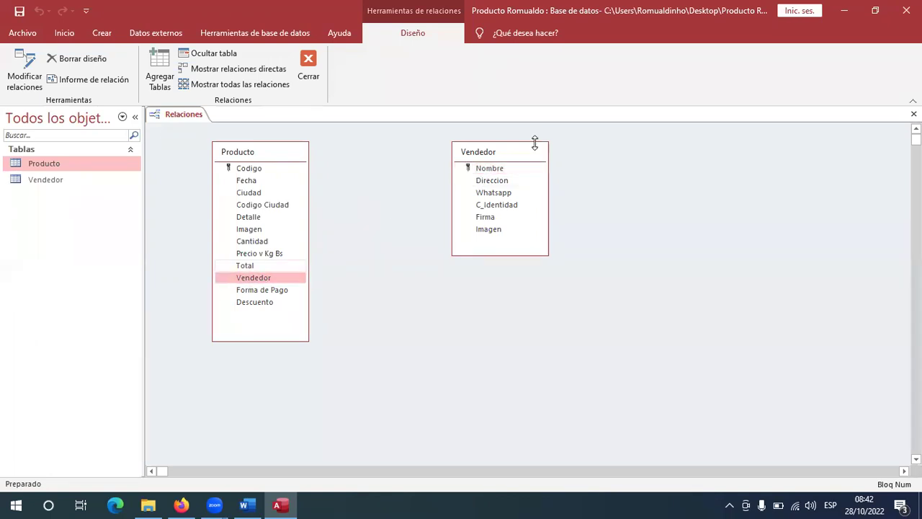
left_click(487, 171)
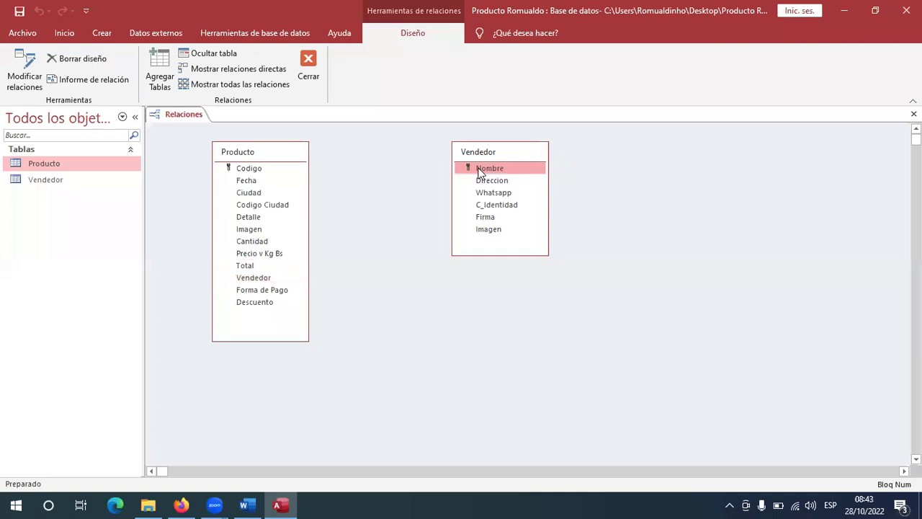
left_click(261, 243)
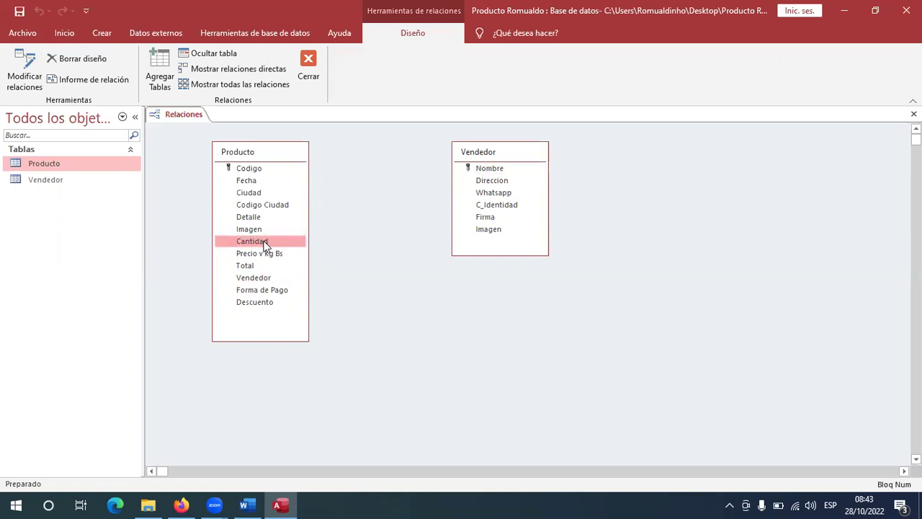
Try linking Cantidad to Nombre with integrity and cascades, then cancel after the data-type error.
left_click_drag(257, 247, 483, 170)
left_click(343, 209)
left_click(330, 221)
left_click(330, 234)
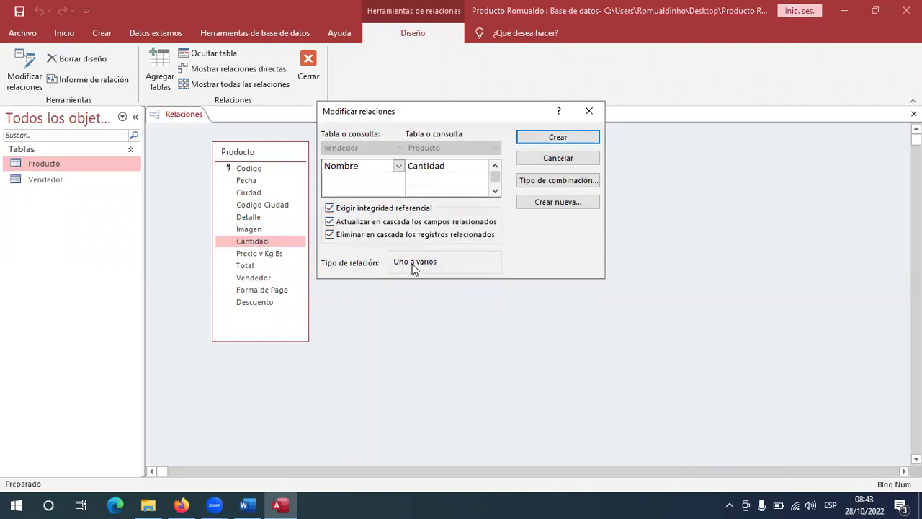
left_click(532, 141)
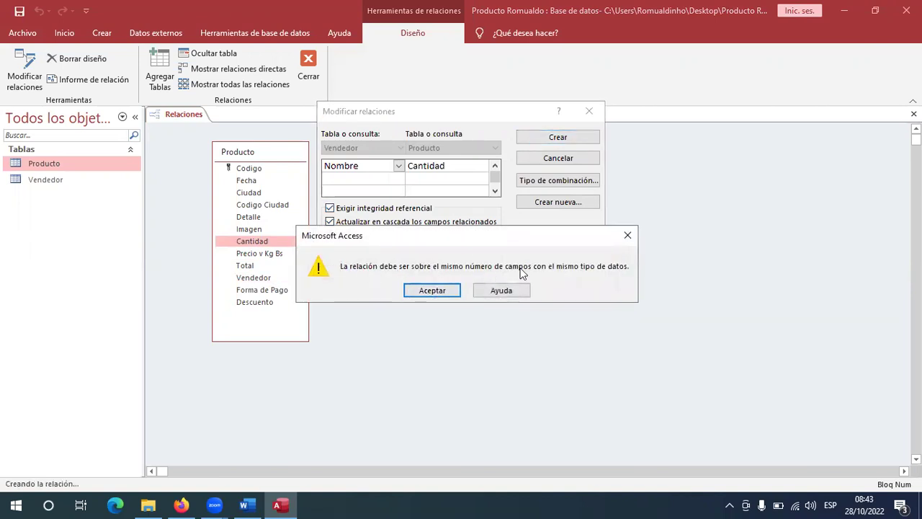
left_click(628, 235)
left_click(578, 161)
left_click(254, 280)
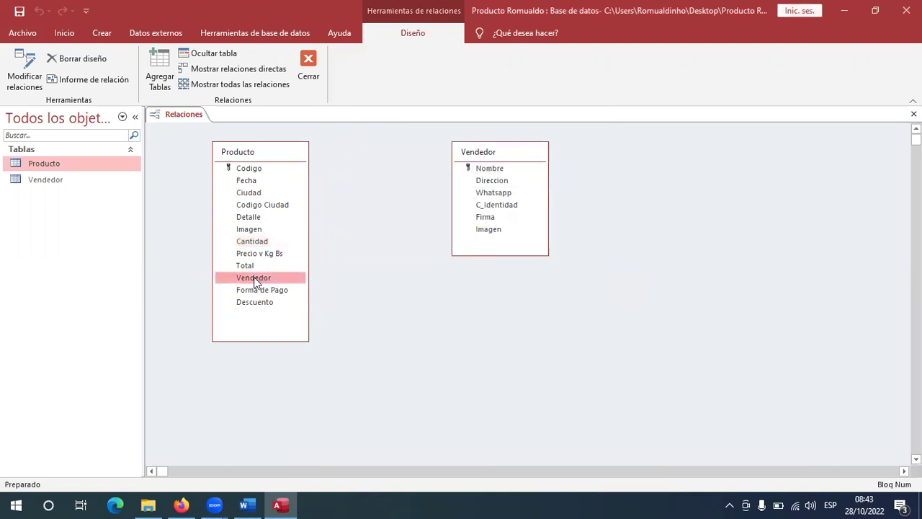
Create a one-to-many link from Producto's Vendedor to Vendedor's Nombre with integrity and both cascades.
left_click_drag(242, 281, 480, 167)
left_click(330, 208)
left_click(330, 222)
left_click(330, 235)
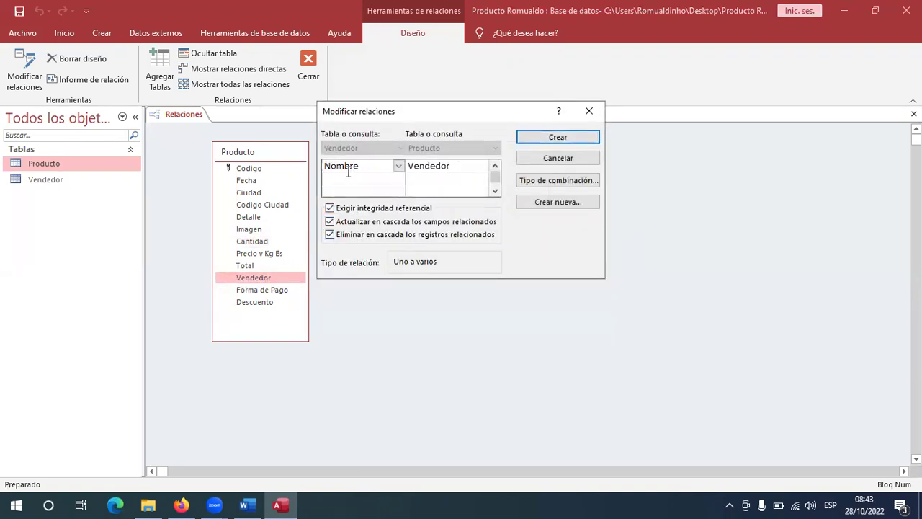
left_click(537, 138)
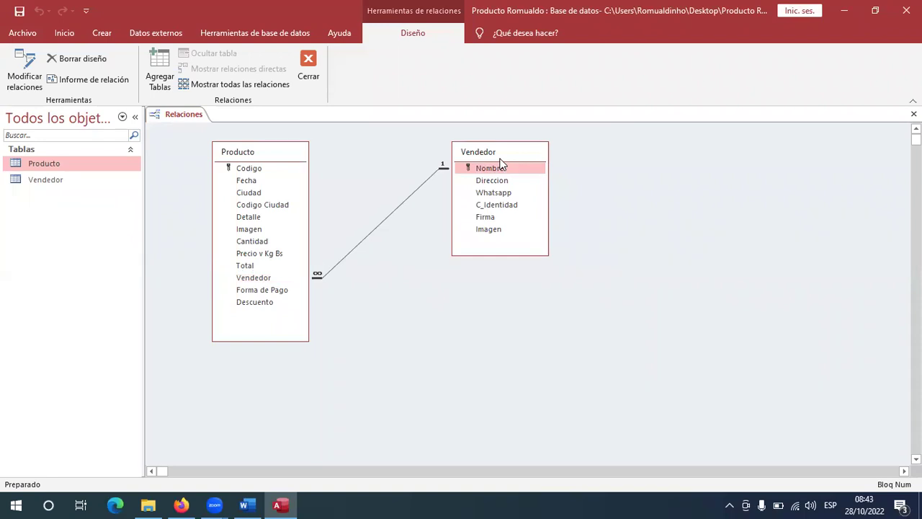
Reposition the Vendedor box, review the linked fields, then close Relaciones saving the layout.
left_click_drag(502, 160, 441, 186)
left_click(267, 158)
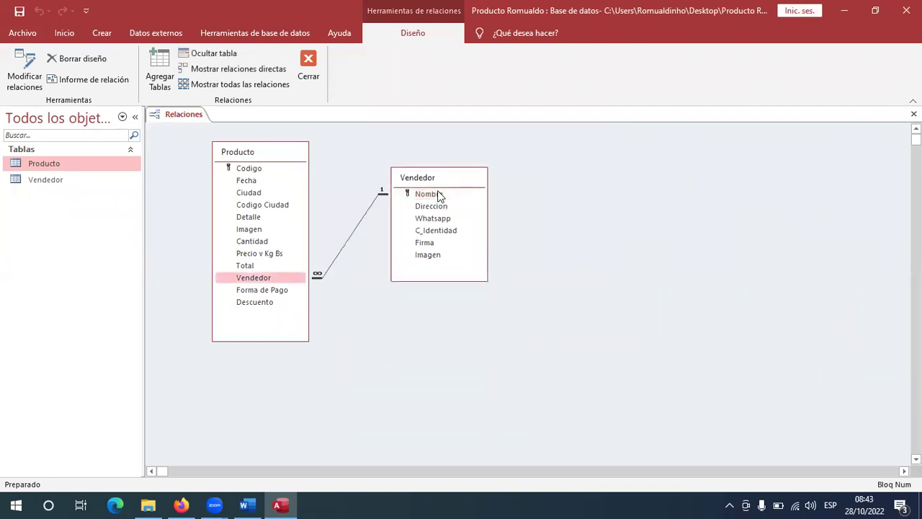
left_click(438, 196)
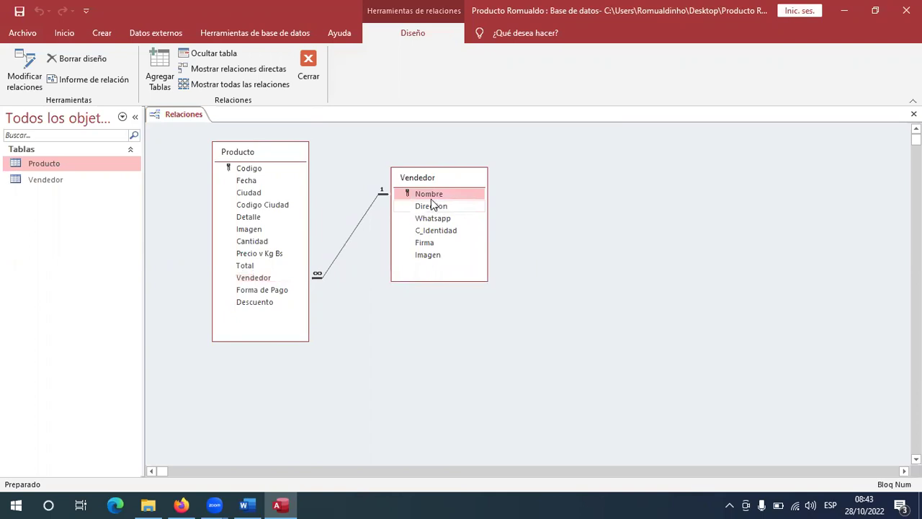
left_click(424, 201)
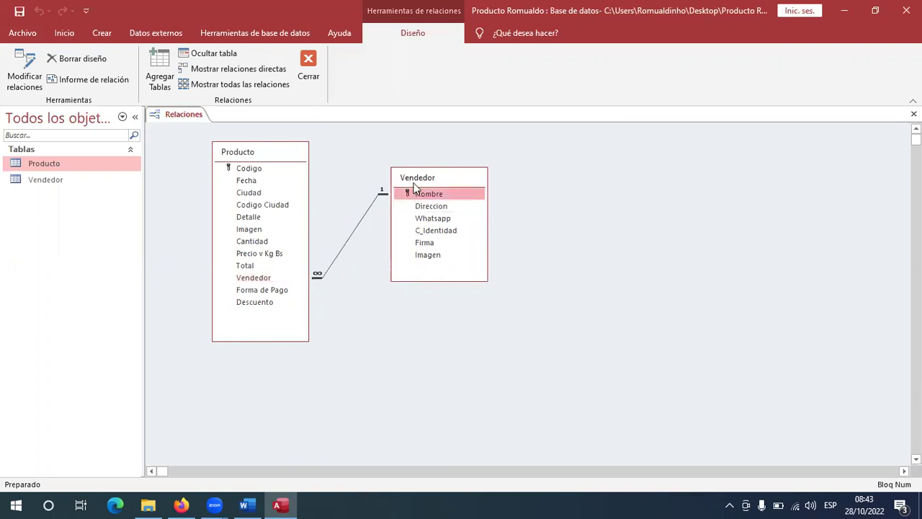
left_click(415, 182)
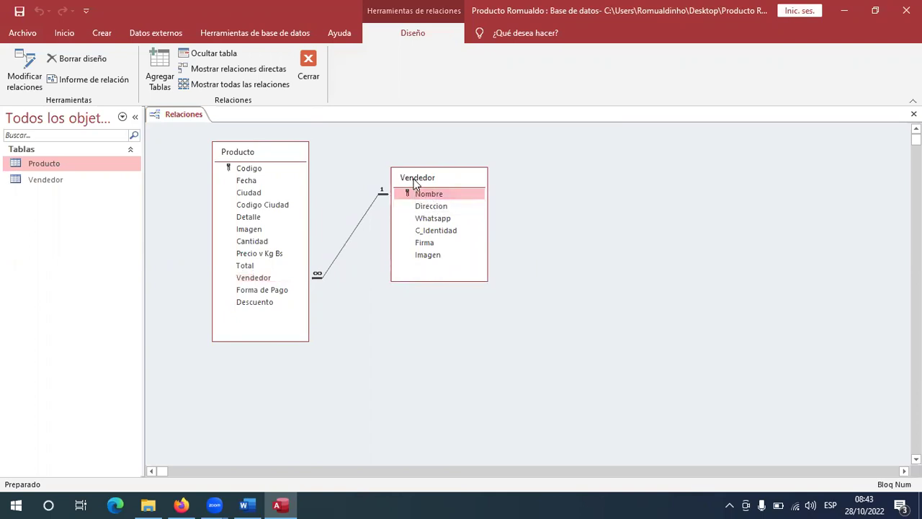
left_click(308, 72)
left_click(397, 291)
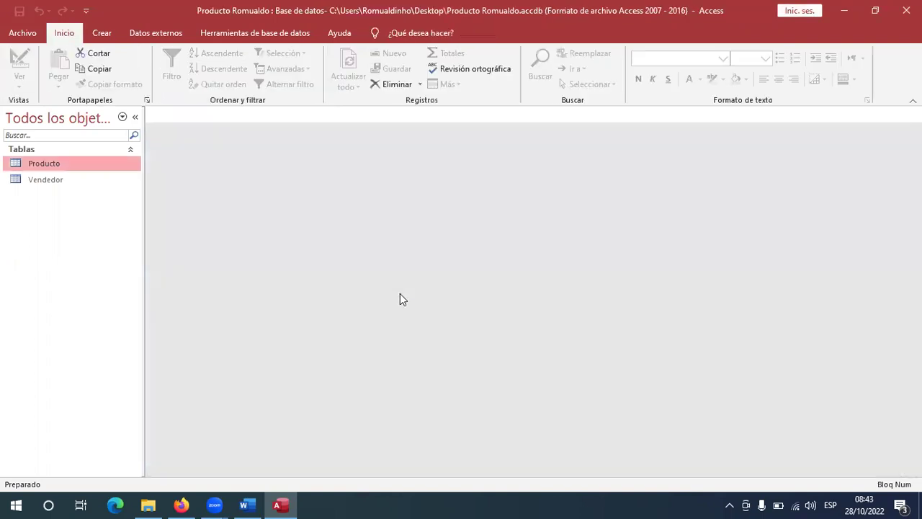
Open the Vendedor datasheet, enter the seller's name under Nombre, and open Producto.
left_click(38, 183)
double_click(22, 179)
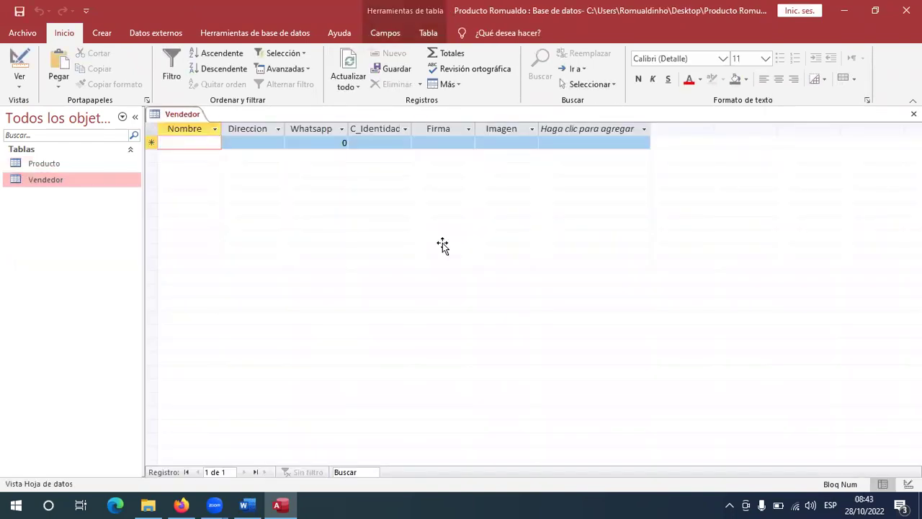
key("alt+Tab")
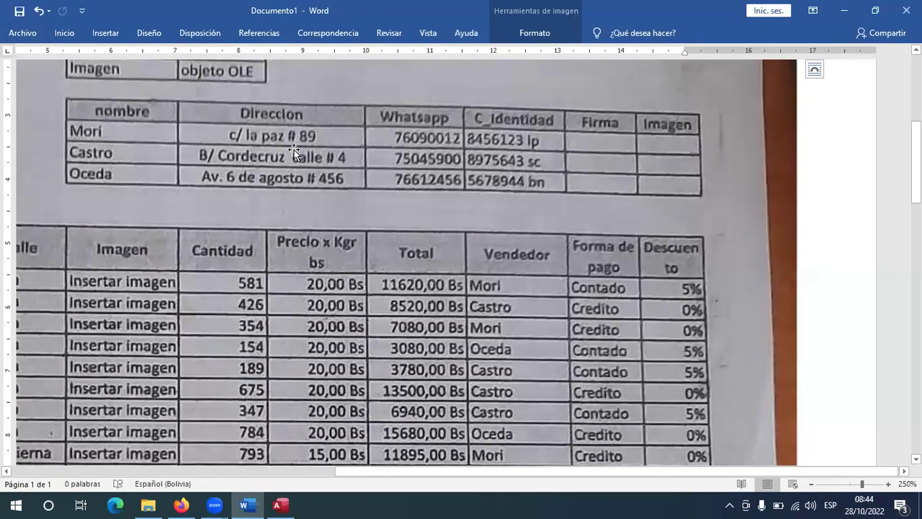
left_click(277, 504)
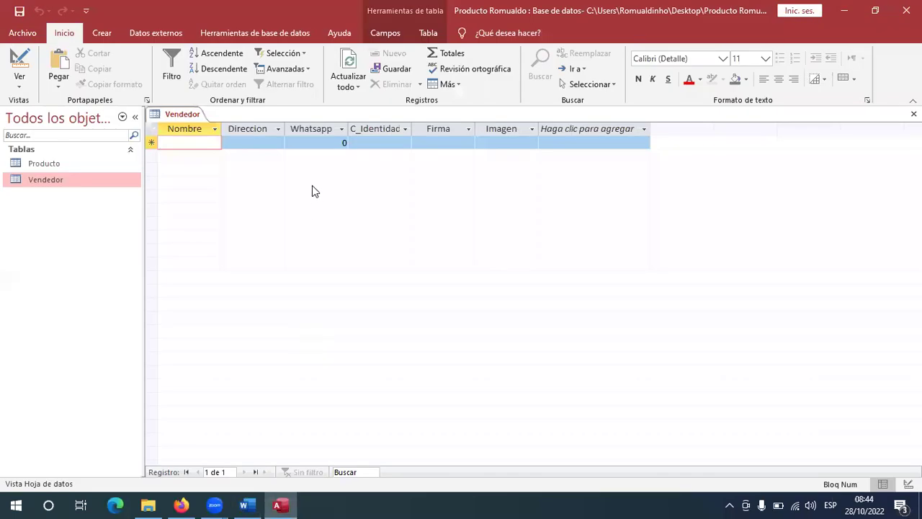
type("Mori")
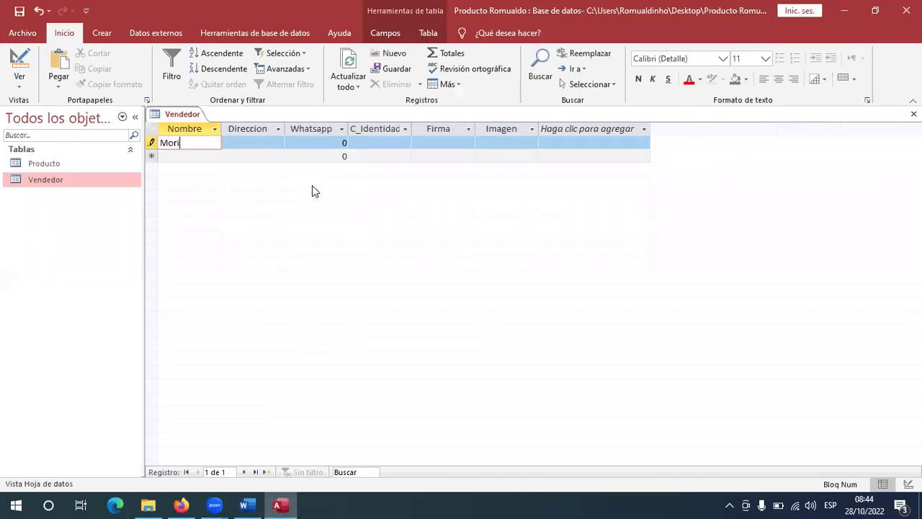
key("BackSpace")
type("y")
double_click(62, 167)
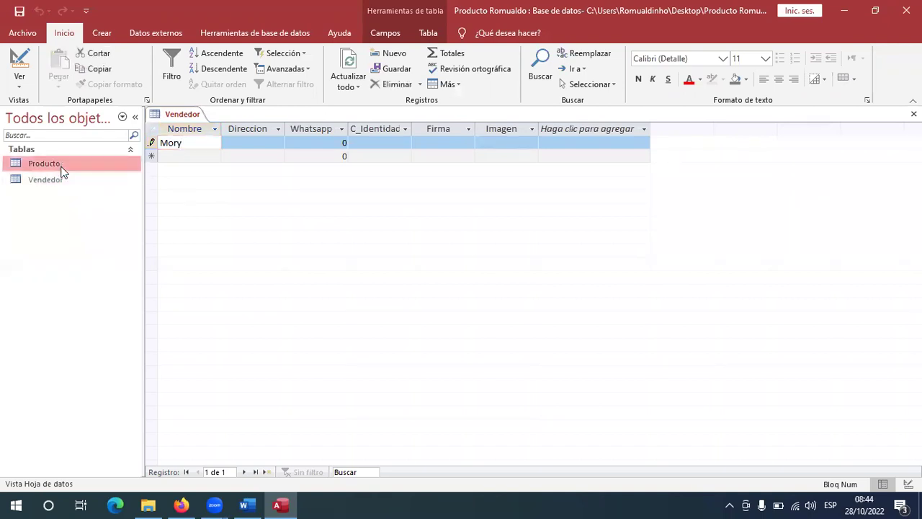
View the seller list in Producto's Vendedor drop-down, then close the Producto table.
left_click(751, 142)
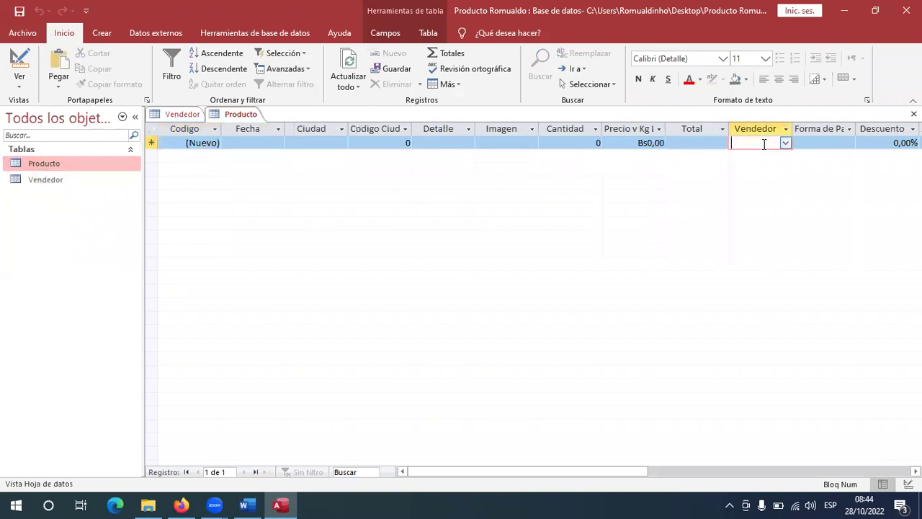
left_click(787, 145)
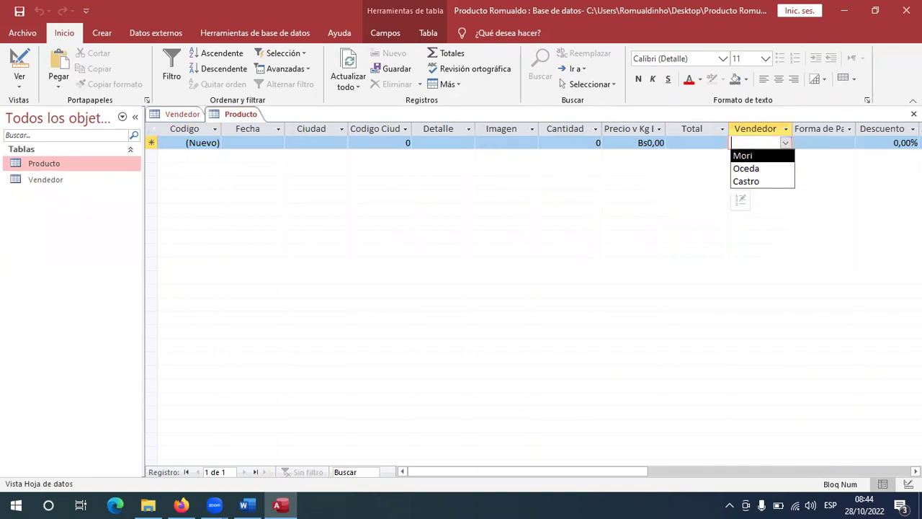
left_click(914, 113)
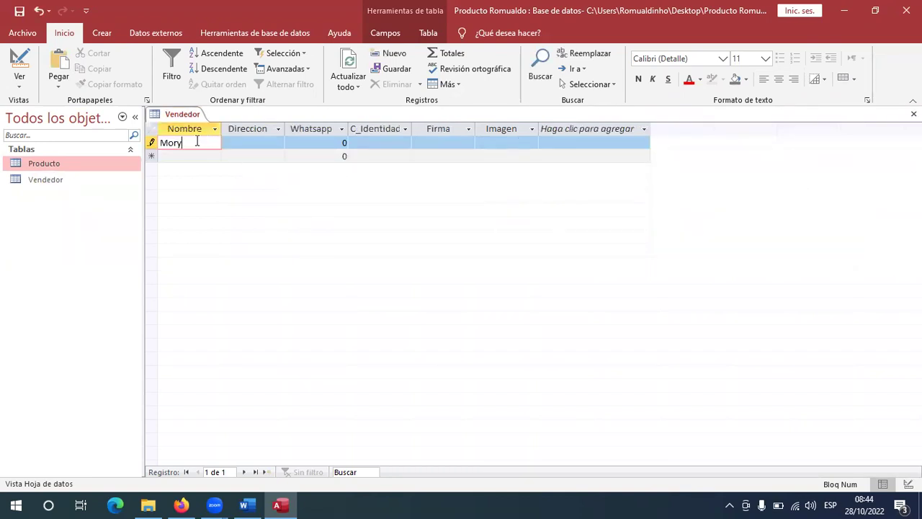
Correct the seller's name and enter the address and WhatsApp number from the Word scan.
key("BackSpace")
type("i")
left_click(252, 142)
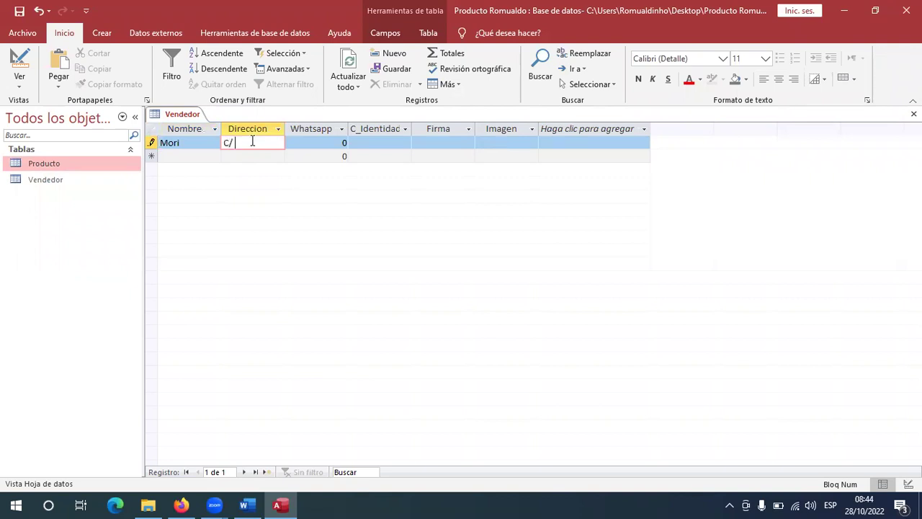
left_click(301, 143)
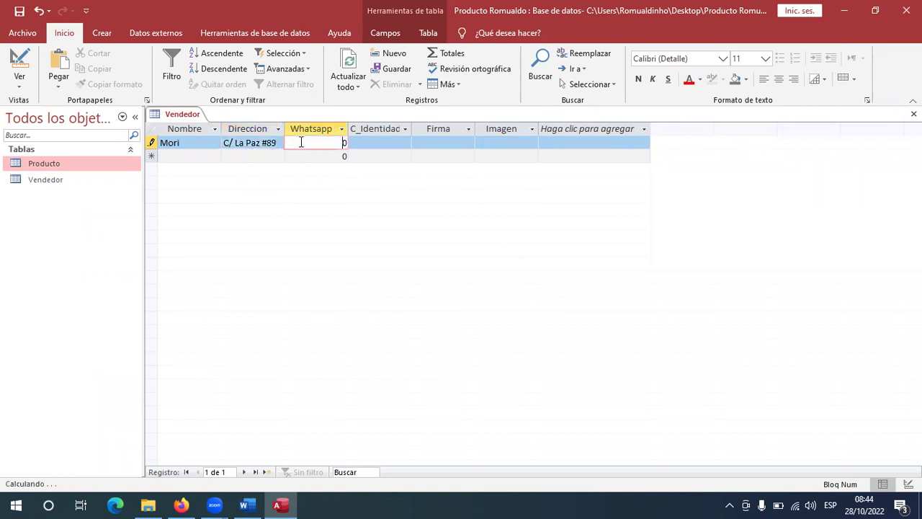
key("alt+Tab")
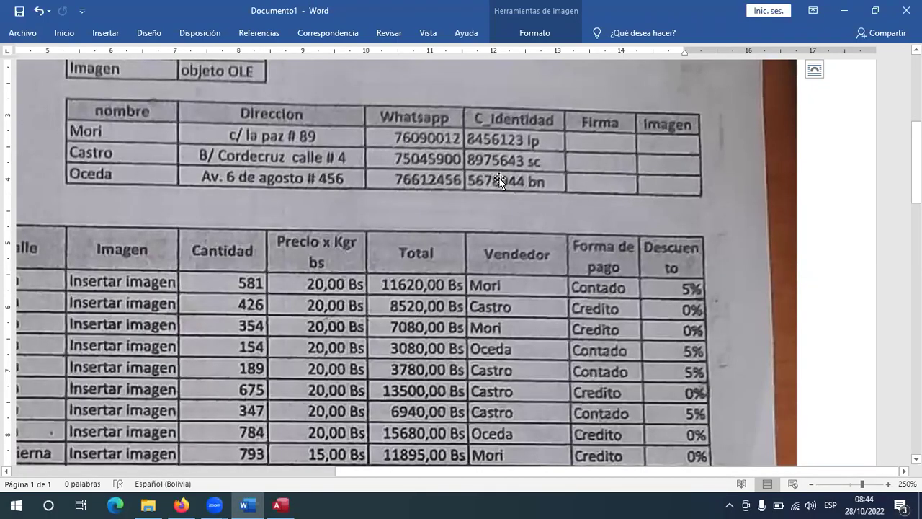
key("alt+Tab")
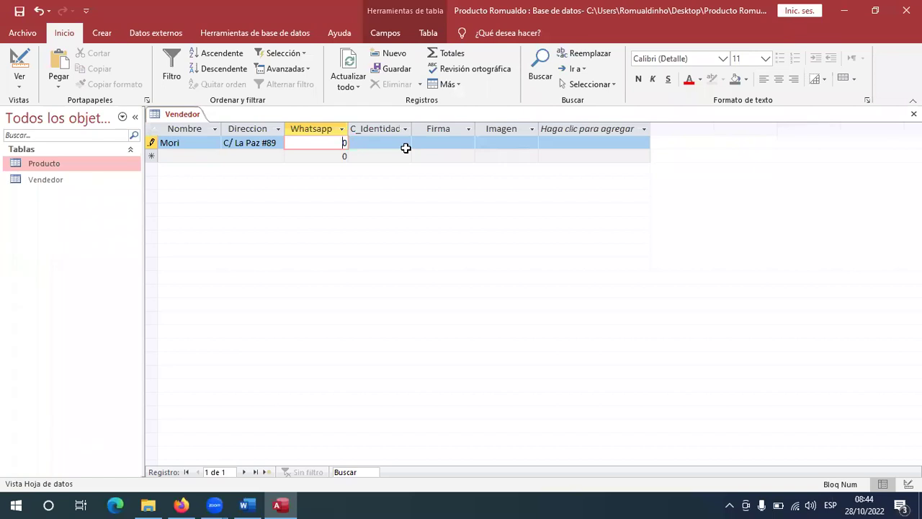
key("BackSpace")
type("6090012")
Enter the seller's identity card number from the scan, then move to the Firma field.
left_click(405, 142)
key("alt+Tab")
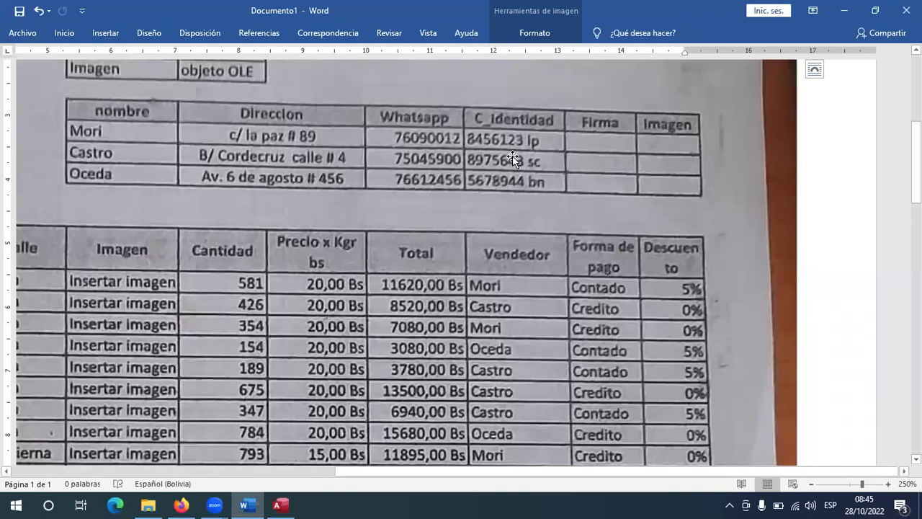
key("alt+Tab")
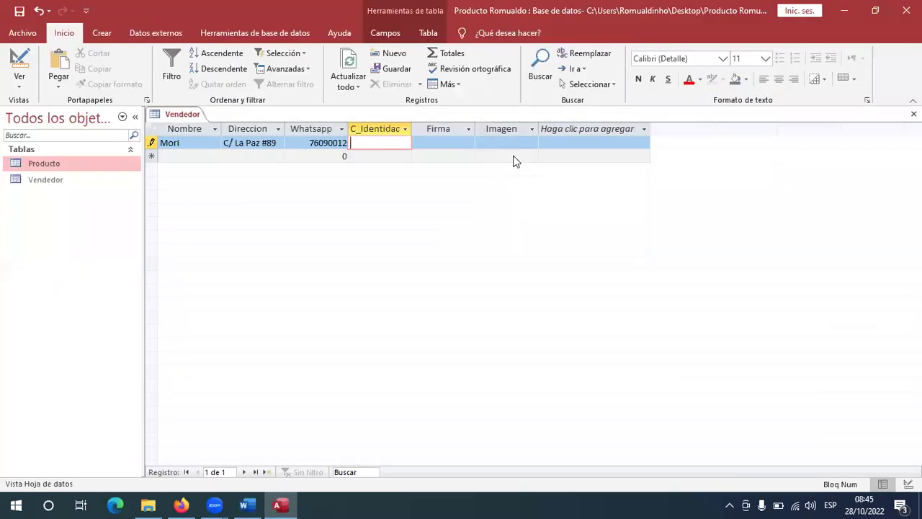
key("alt+Tab")
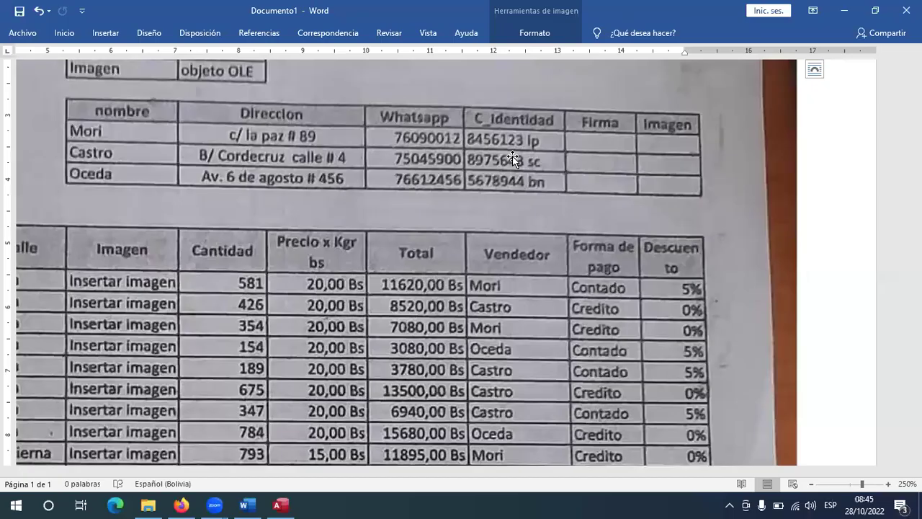
key("alt+Tab")
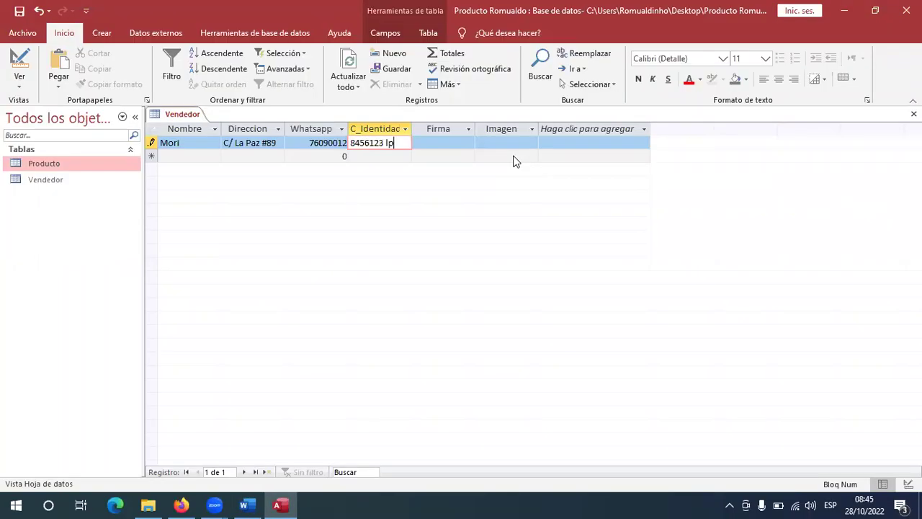
left_click(448, 144)
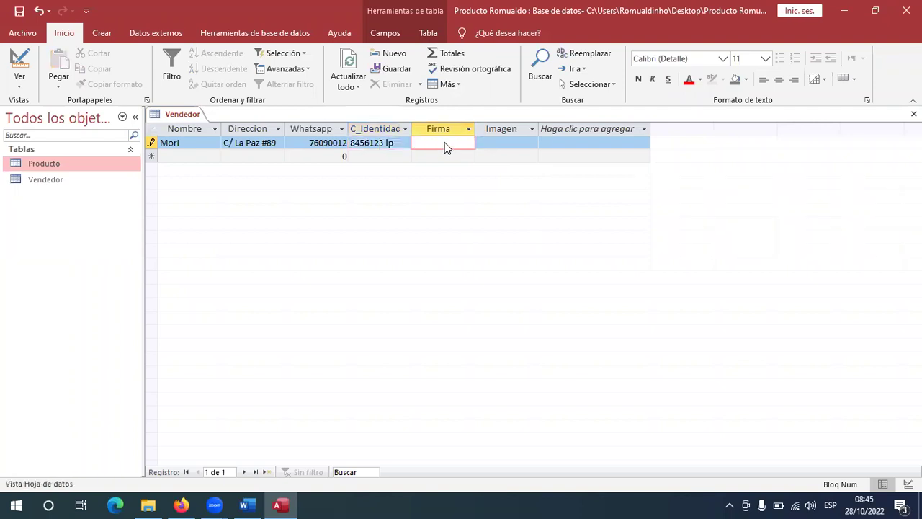
Insert a new Bitmap Image object into the Firma field.
right_click(447, 146)
left_click(504, 270)
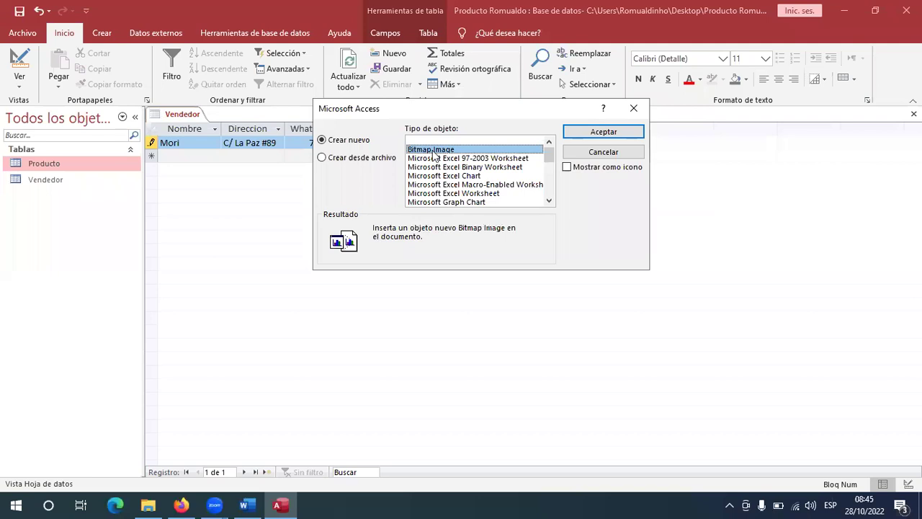
left_click(602, 131)
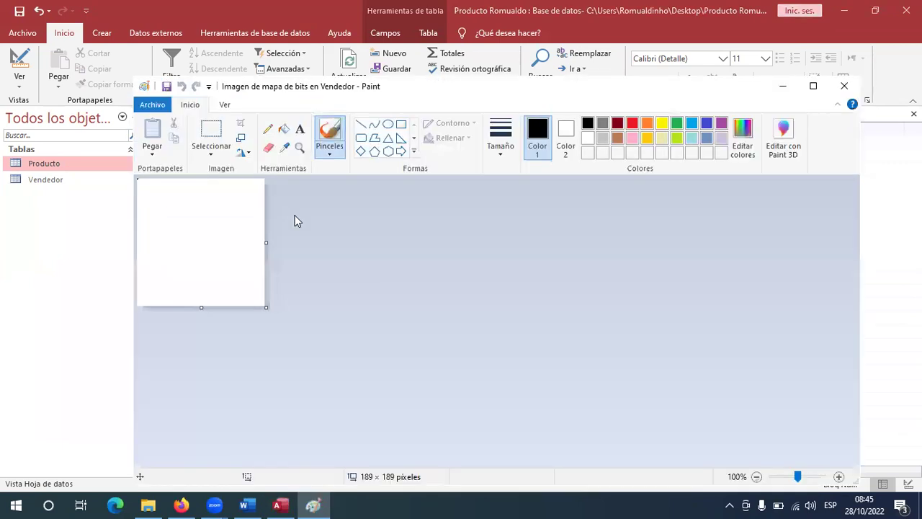
Widen the Paint canvas to 246×189, draw a signature with a brush, and close Paint.
mouse_move(266, 244)
left_mouse_down()
mouse_move(296, 253)
mouse_move(304, 245)
left_mouse_up()
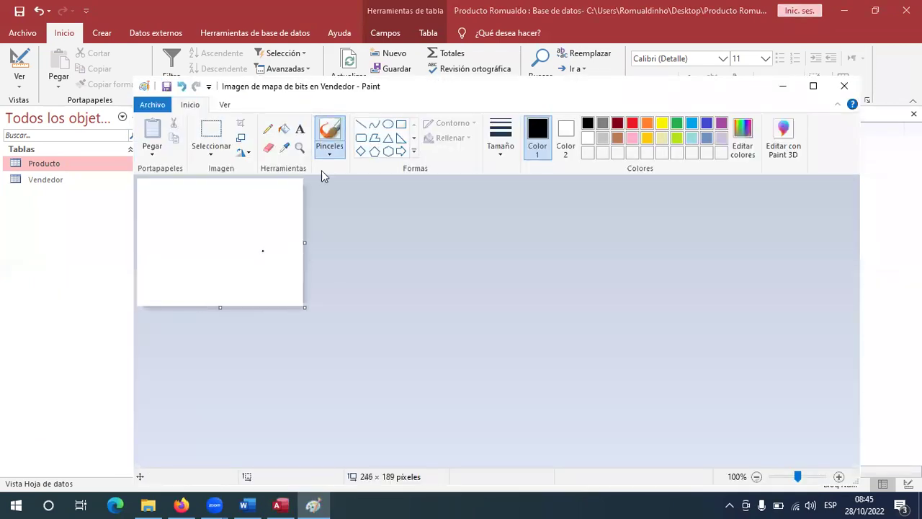
left_click(337, 139)
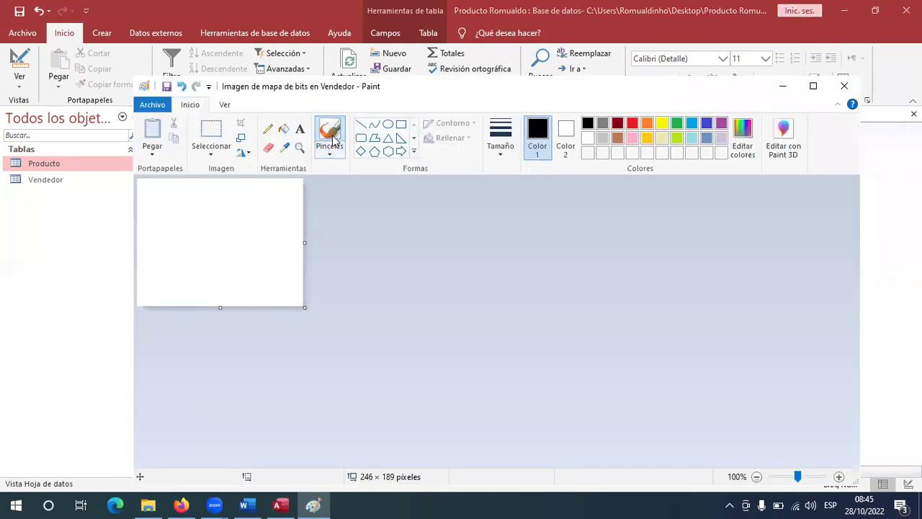
left_click(331, 146)
left_click(356, 179)
mouse_move(147, 242)
left_mouse_down()
mouse_move(161, 221)
mouse_move(189, 216)
mouse_move(163, 285)
mouse_move(197, 245)
mouse_move(275, 252)
mouse_move(291, 213)
mouse_move(267, 289)
mouse_move(251, 272)
mouse_move(194, 268)
mouse_move(294, 264)
mouse_move(281, 267)
left_mouse_up()
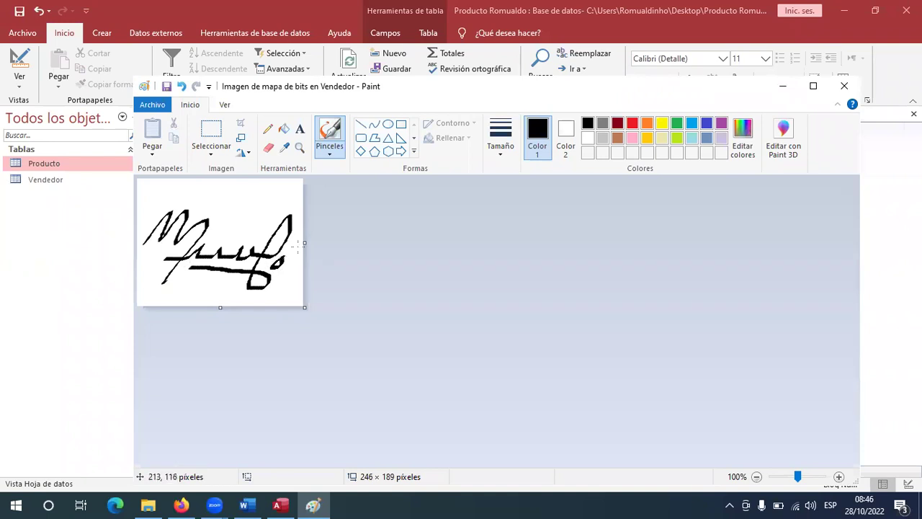
left_click(845, 86)
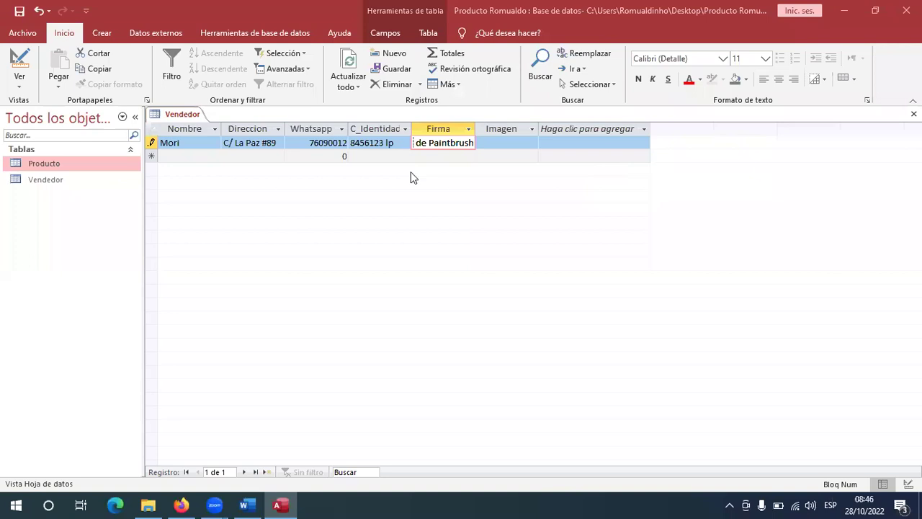
Insert a new Microsoft Word Document object into the first seller's Imagen cell.
left_click(492, 143)
right_click(488, 144)
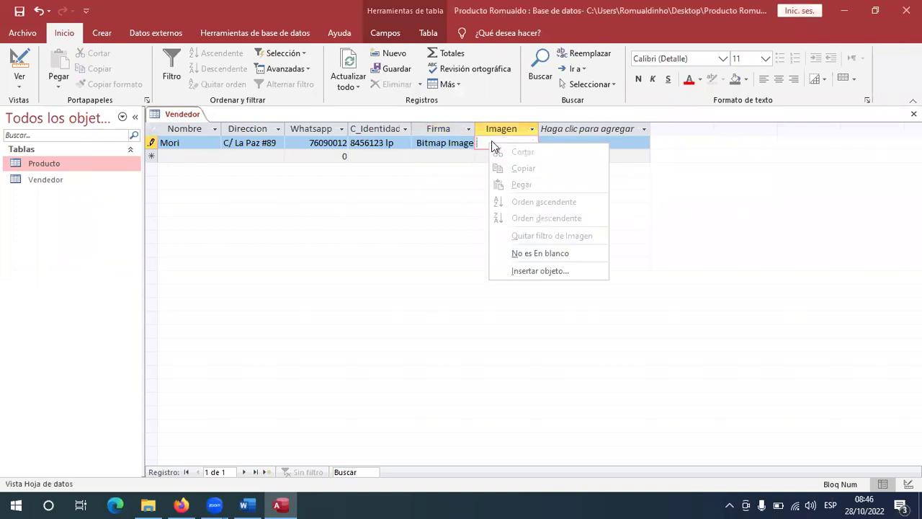
left_click(538, 272)
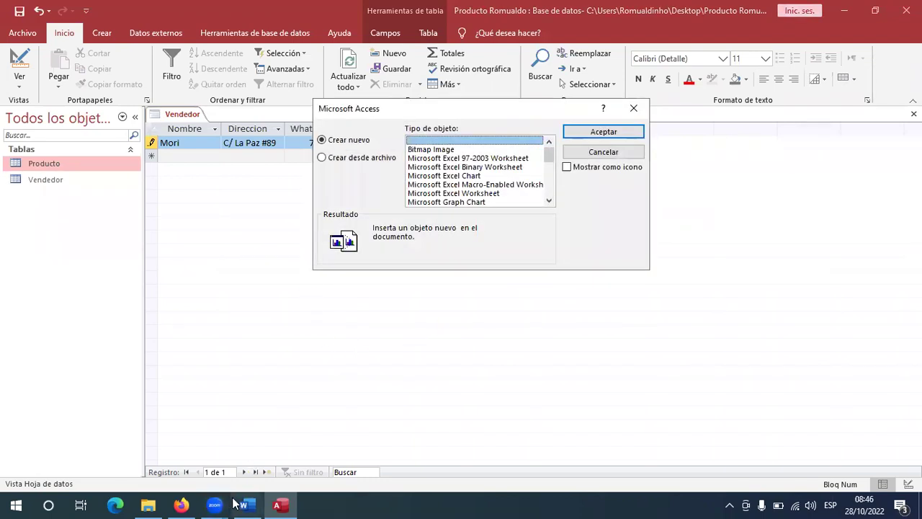
scroll(460, 203, "down", 6)
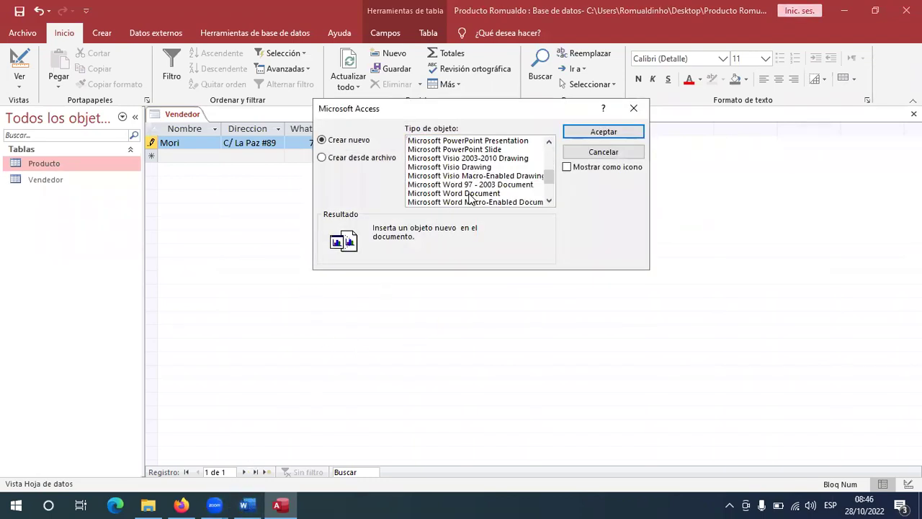
left_click(476, 194)
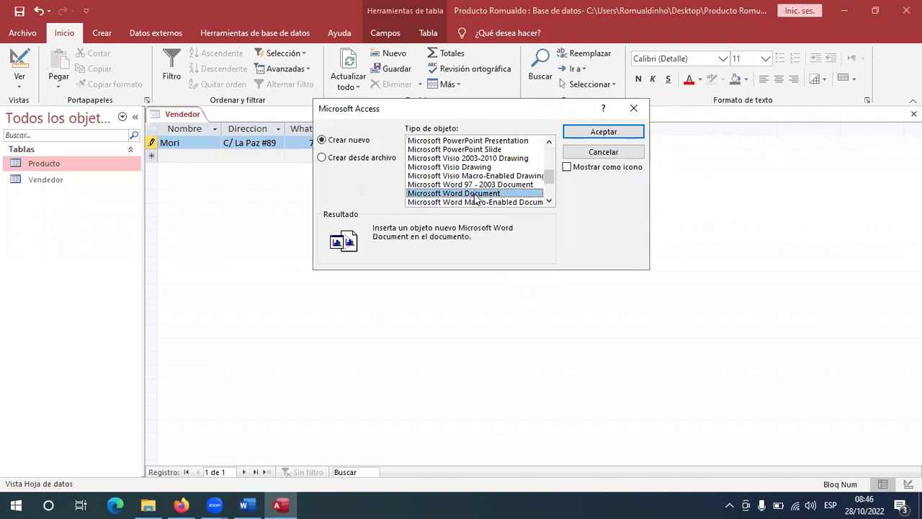
double_click(474, 194)
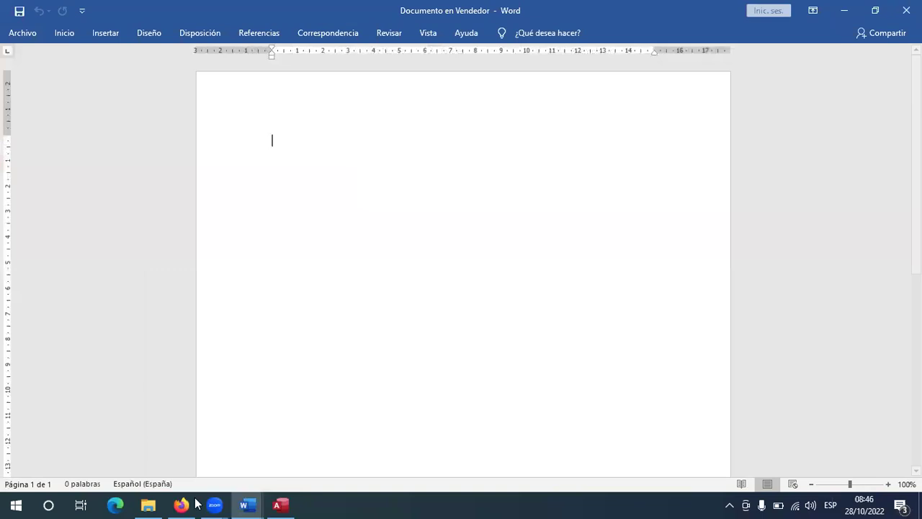
Search Google Images for 'mujer' in a new Firefox tab and copy the running-woman photo.
left_click(186, 505)
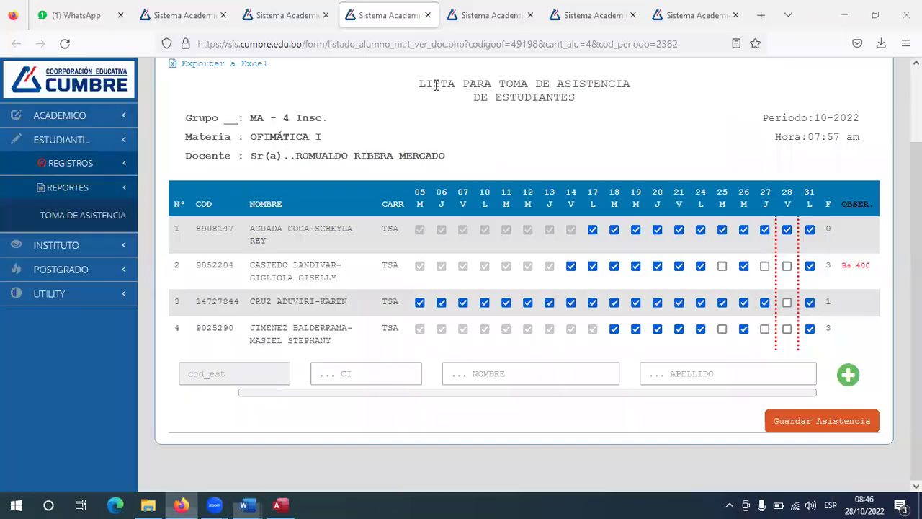
left_click(761, 16)
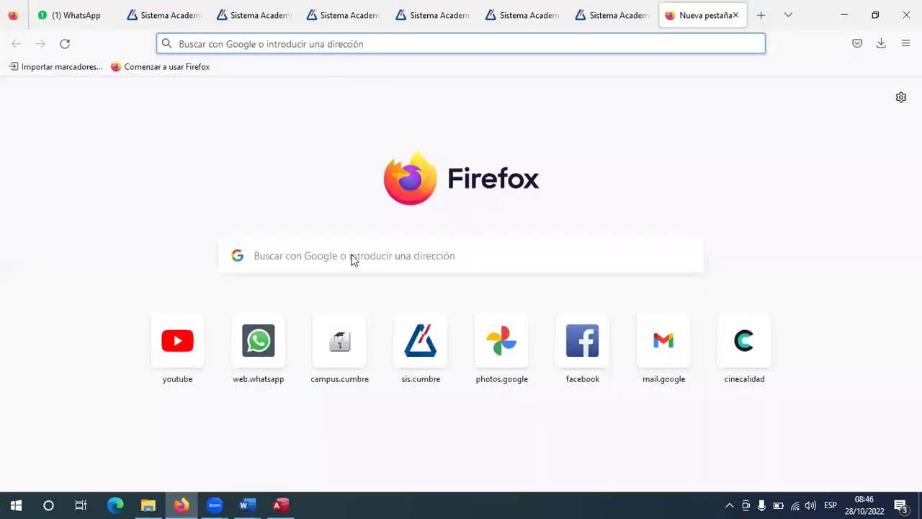
left_click(261, 262)
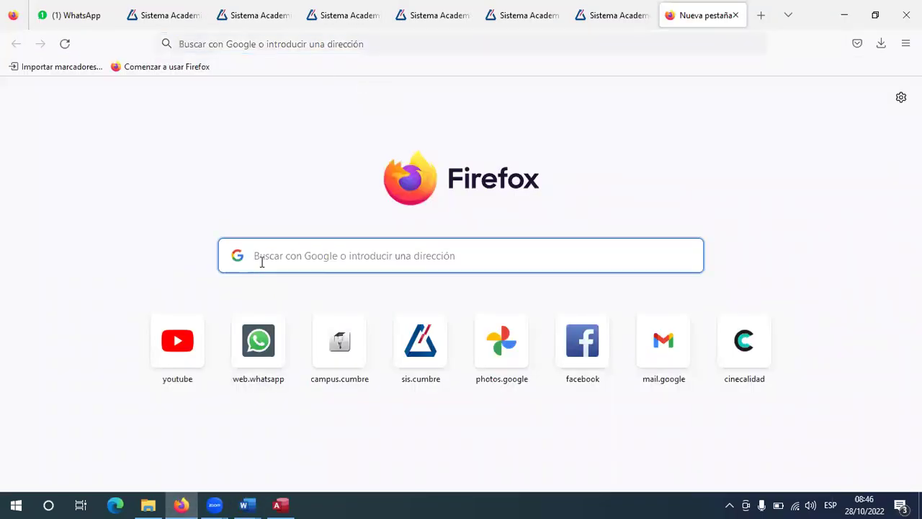
type("mujer")
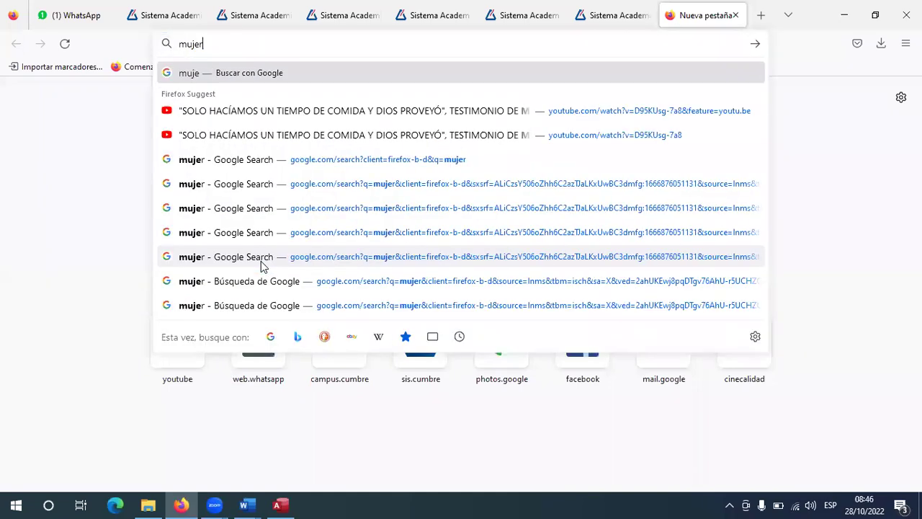
key("Return")
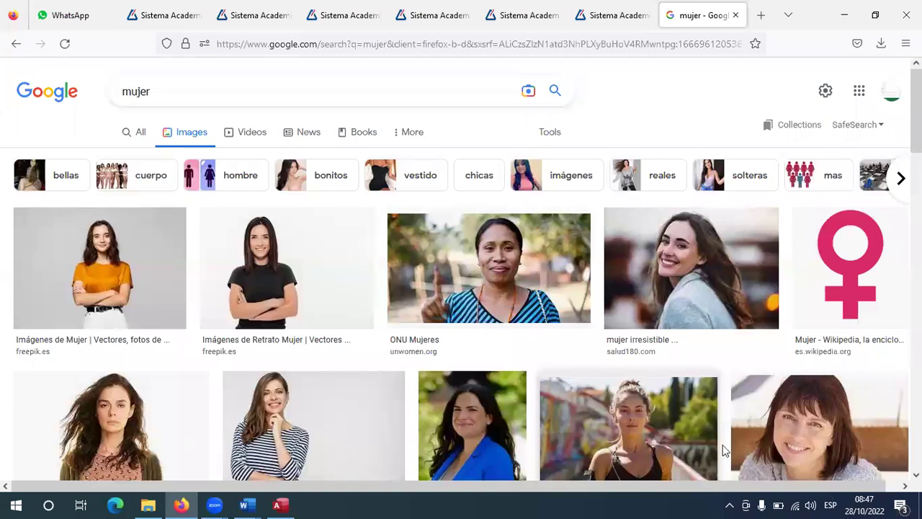
scroll(632, 367, "down", 1)
right_click(632, 362)
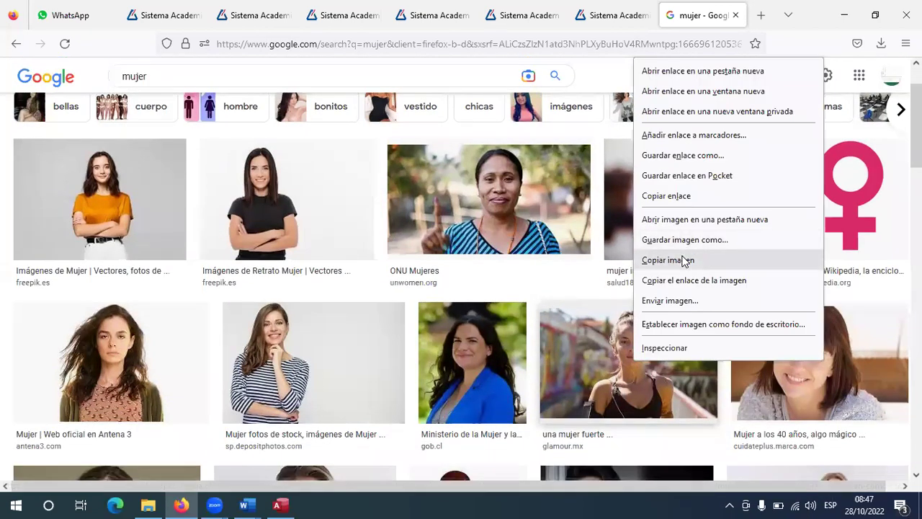
left_click(684, 259)
Paste the copied photo into the embedded vendor Word document.
mouse_move(243, 505)
left_click(288, 422)
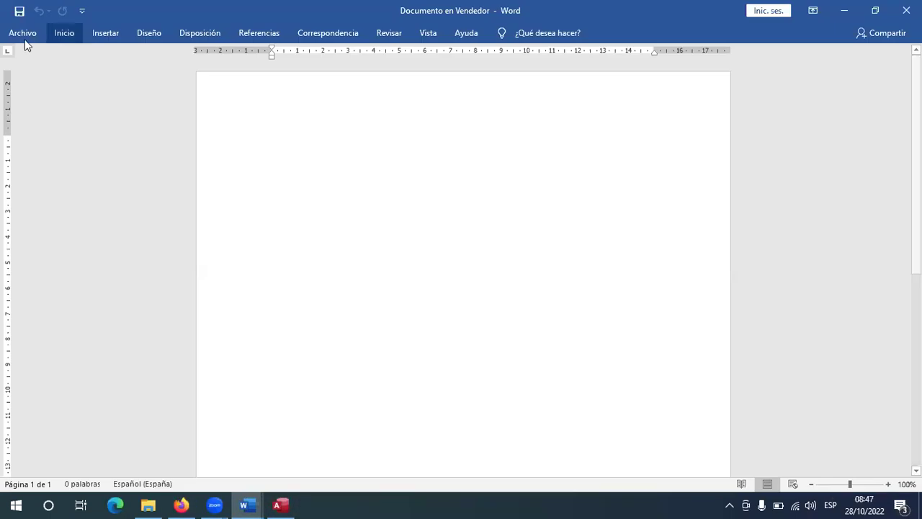
left_click(59, 34)
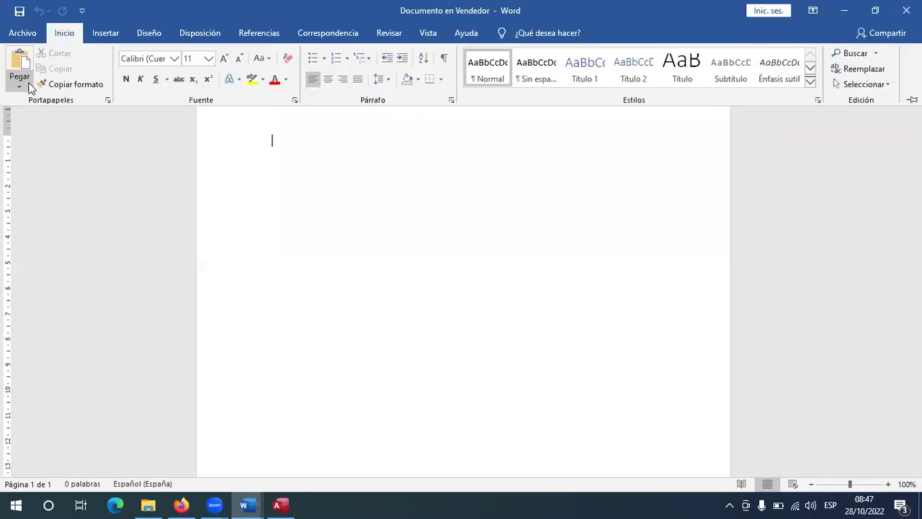
left_click(22, 85)
left_click(60, 121)
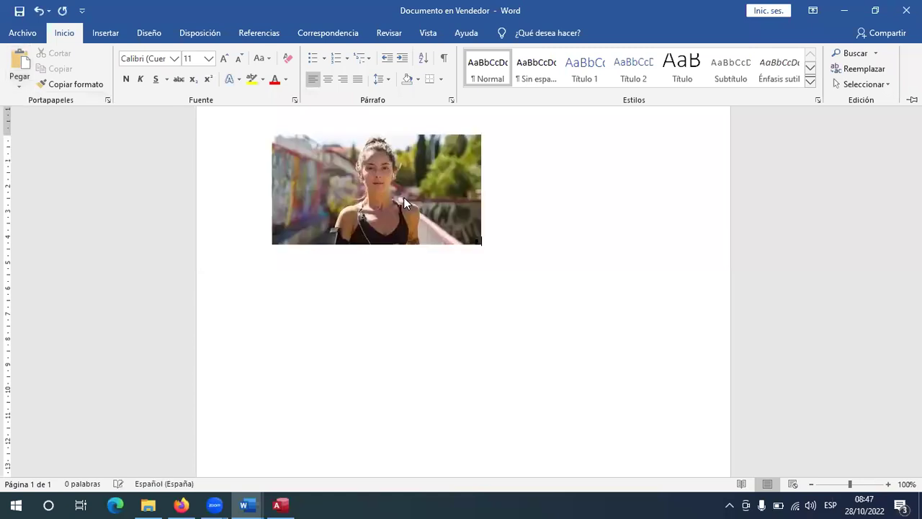
Crop both sides of the photo down to a narrow portrait of the woman.
left_click(405, 200)
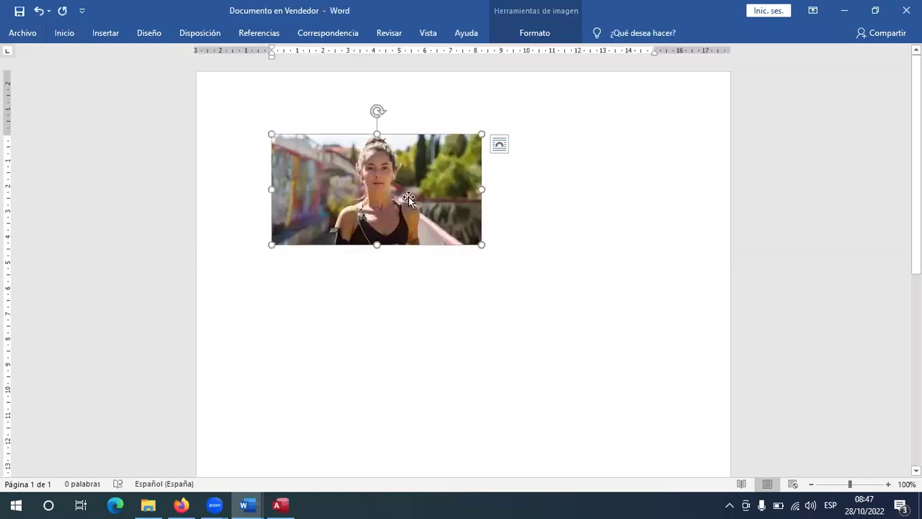
left_click(535, 32)
left_click(777, 63)
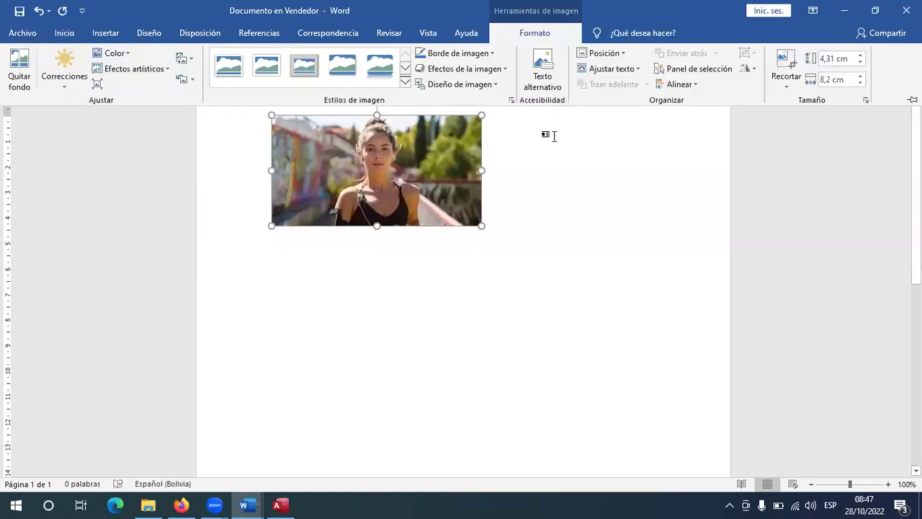
left_click_drag(483, 174, 418, 172)
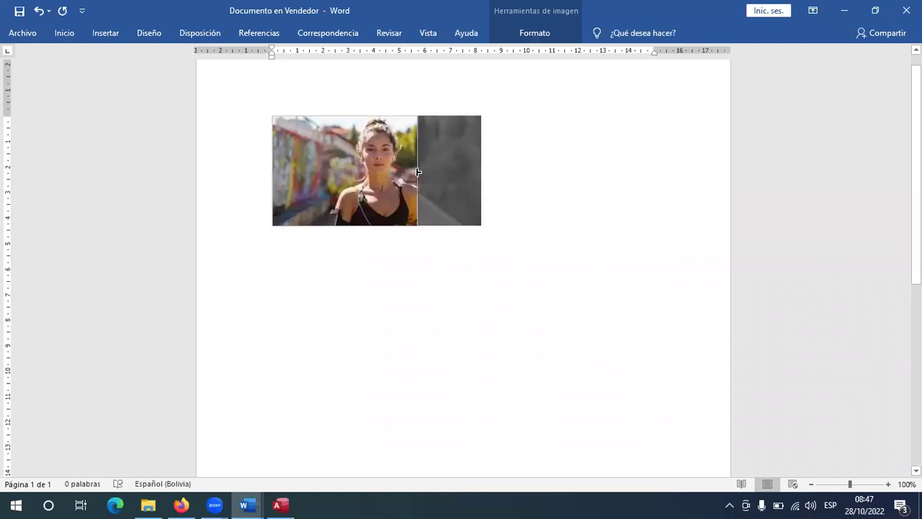
left_click_drag(274, 171, 343, 172)
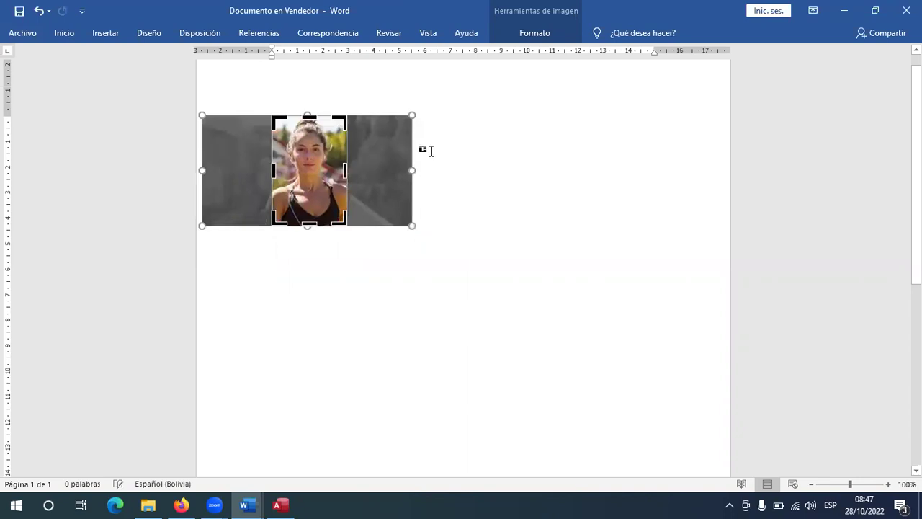
key("Escape")
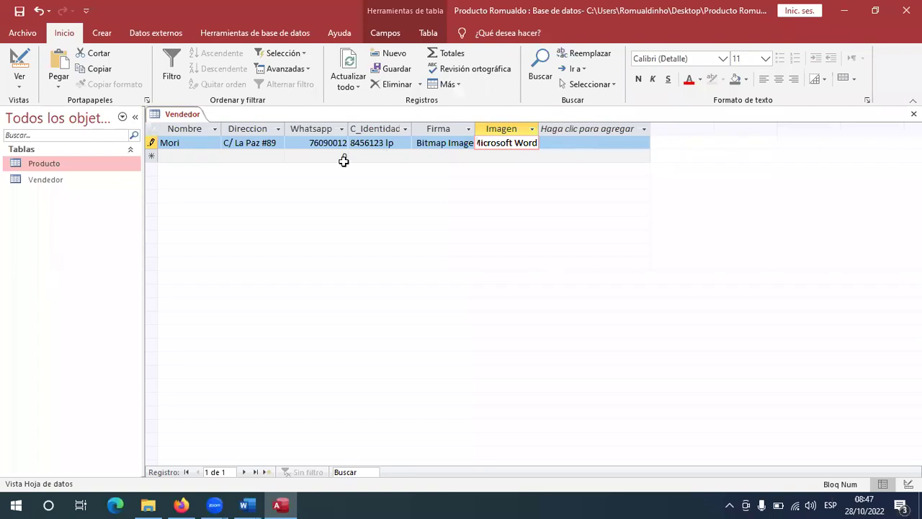
Start a new Vendedor record with the second seller's name and address from the scanned table.
left_click(207, 156)
key("alt+Tab")
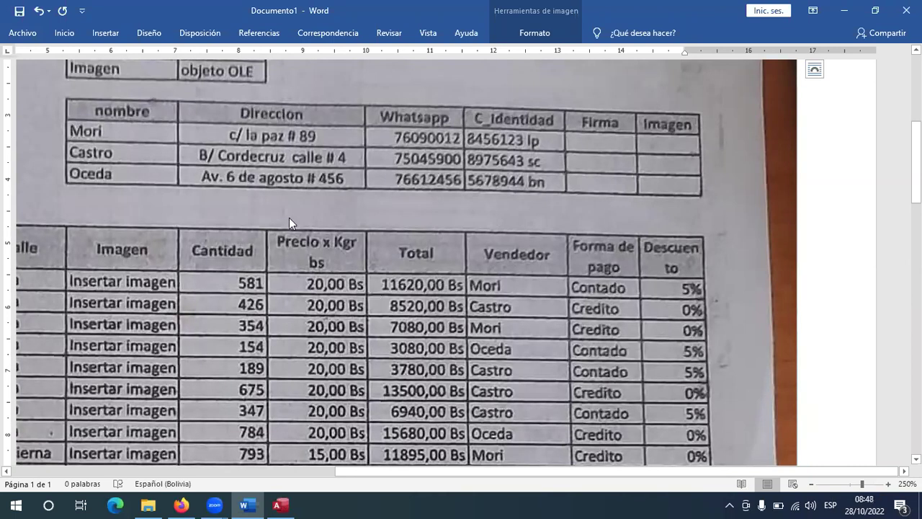
key("alt+Tab")
type("Castro")
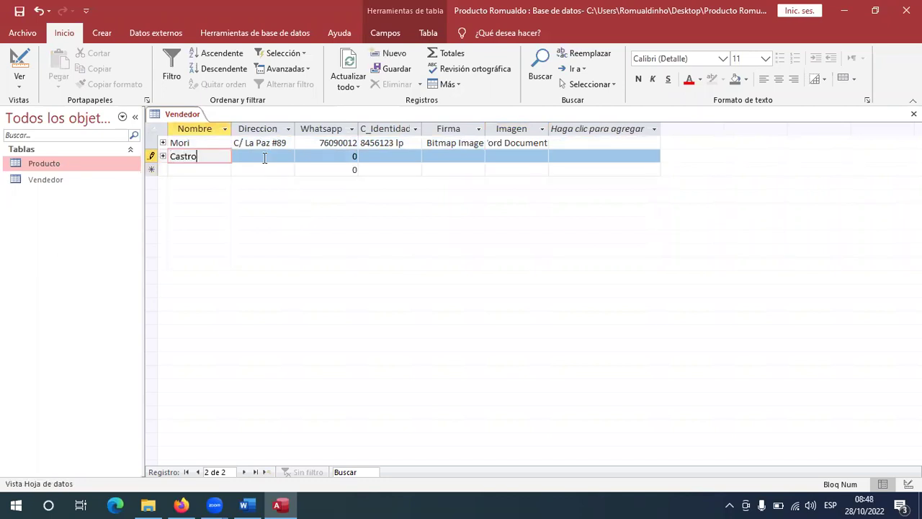
left_click(265, 157)
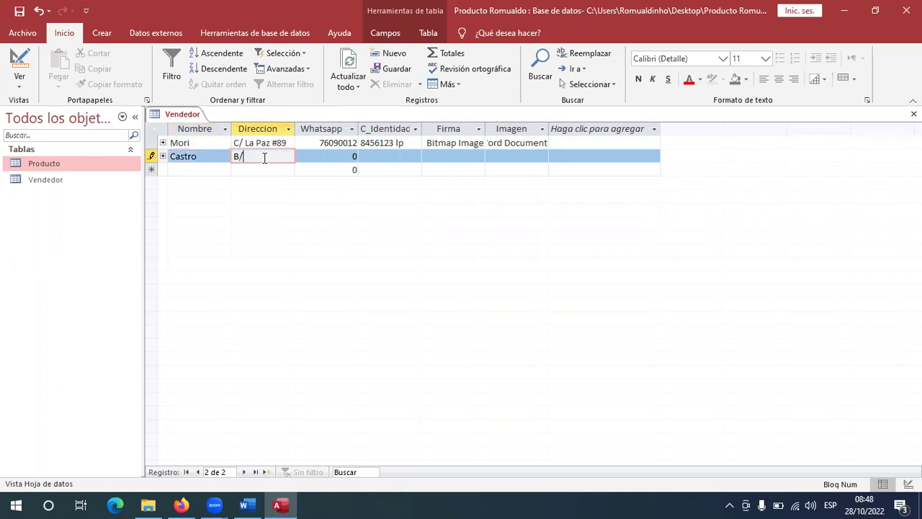
Enter the second seller's WhatsApp number, checking it against the scanned table.
key("Tab")
key("alt+Tab")
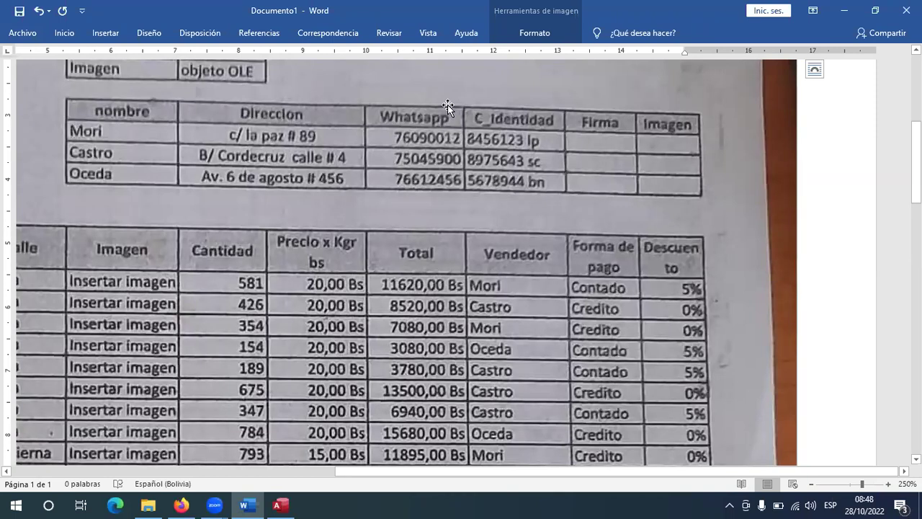
key("alt+Tab")
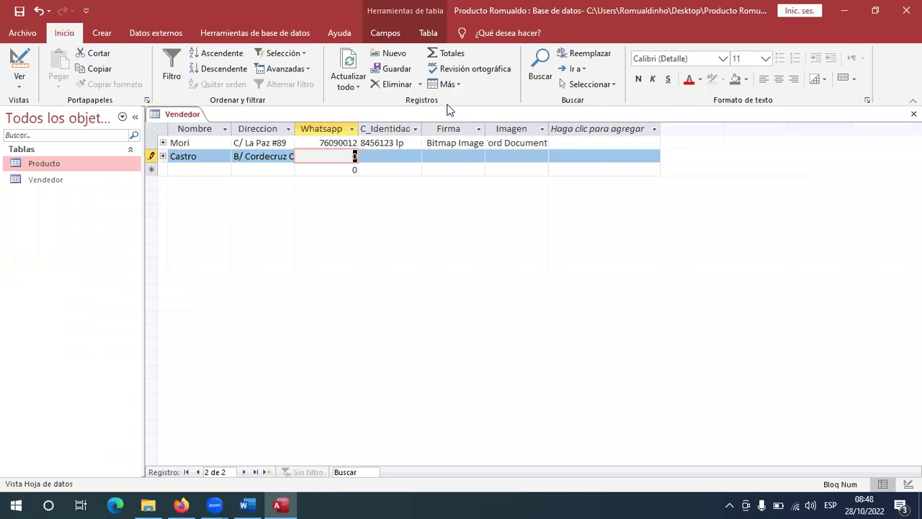
type("75045900")
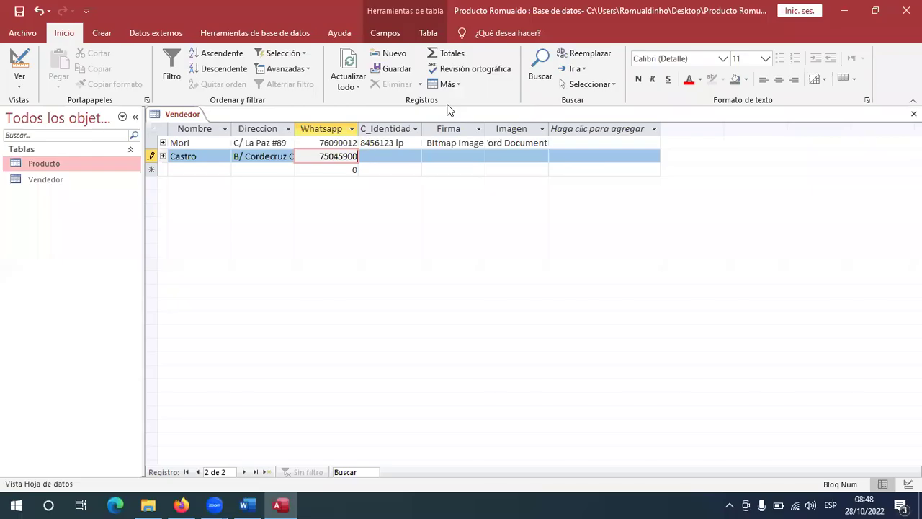
key("alt+Tab")
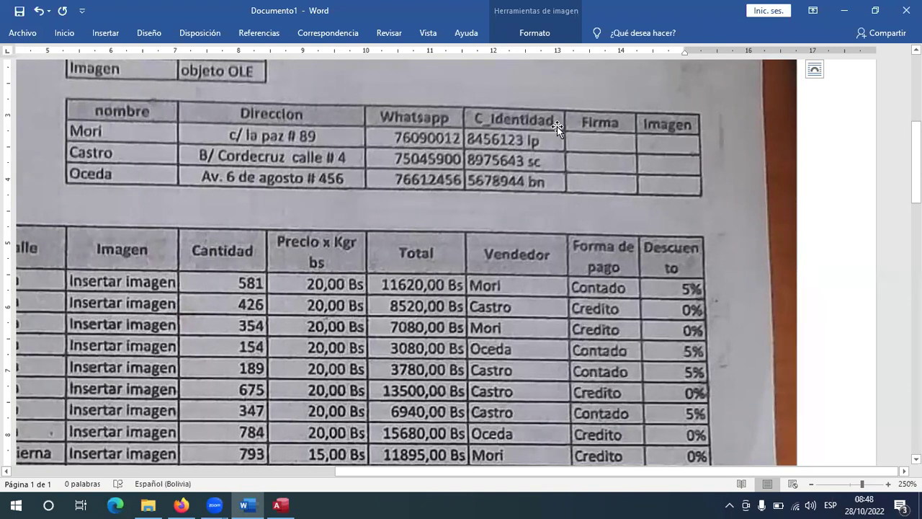
key("alt+Tab")
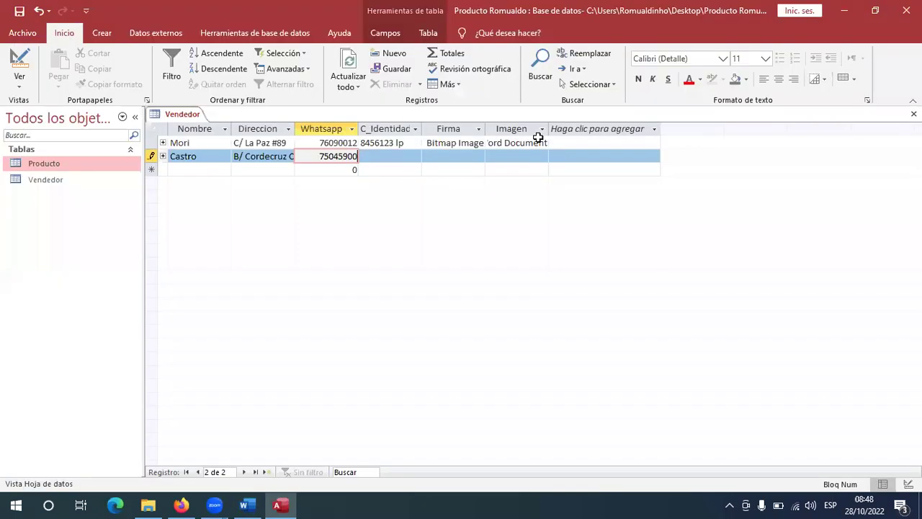
Enter the second seller's identity card number in C_Identidad, verifying it against the scan.
left_click(407, 156)
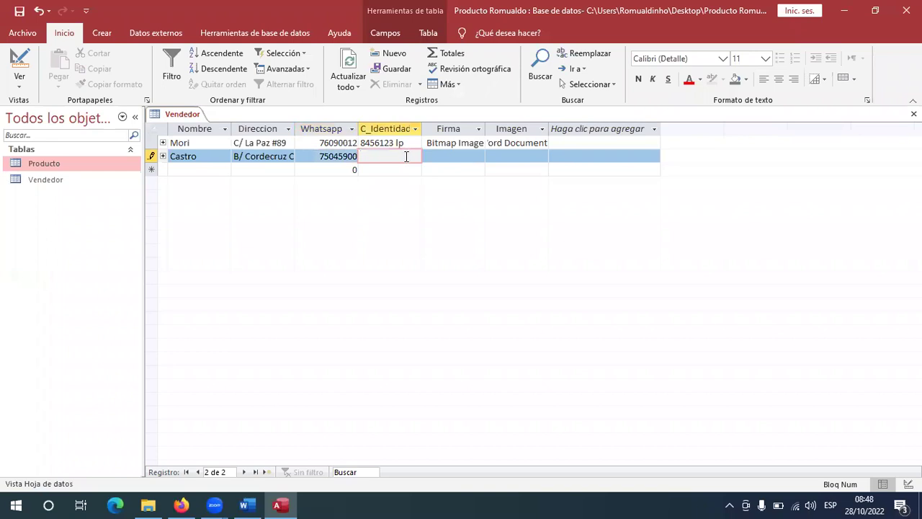
key("alt+Tab")
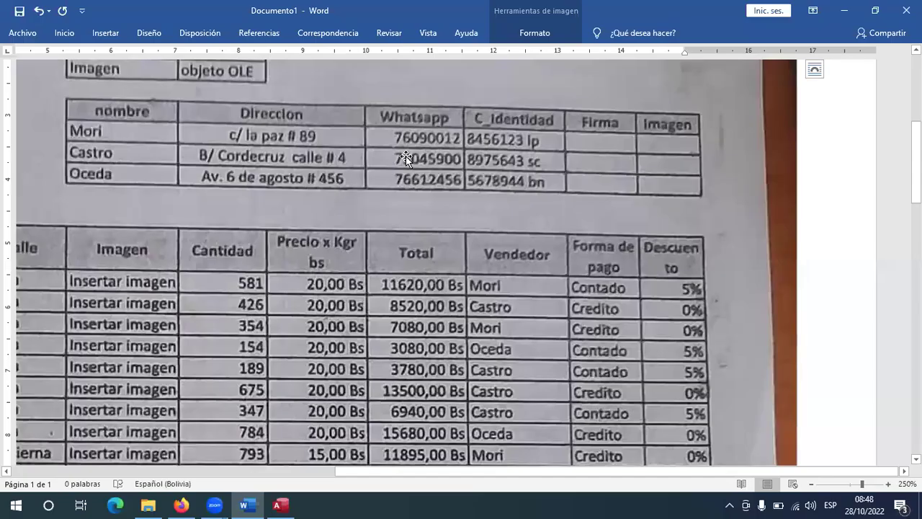
key("alt+Tab")
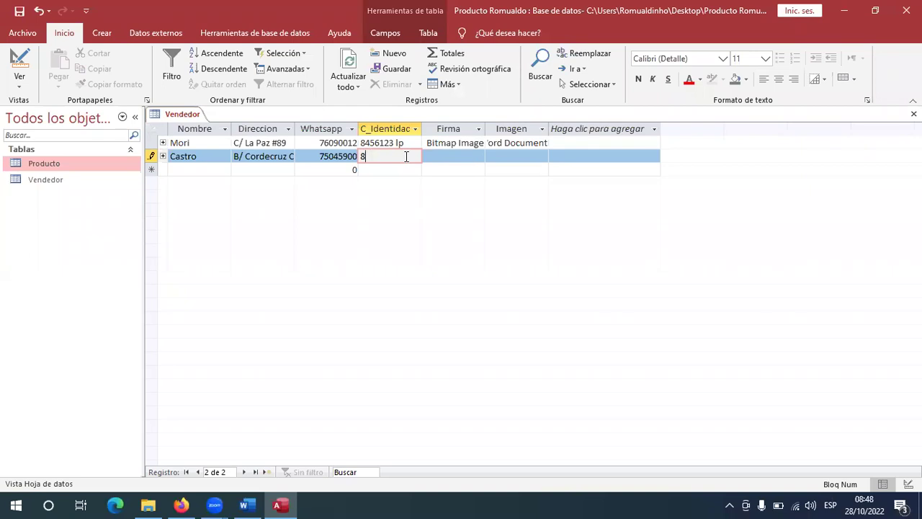
key("alt+Tab")
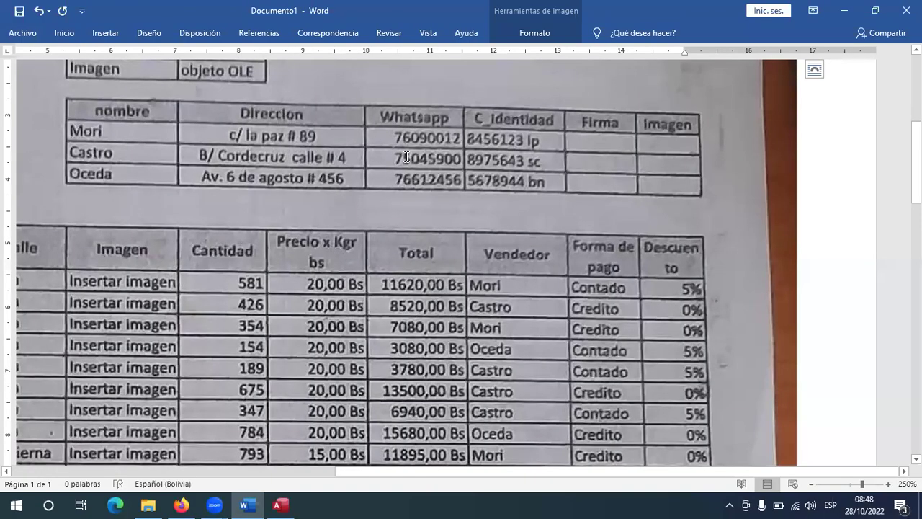
key("alt+Tab")
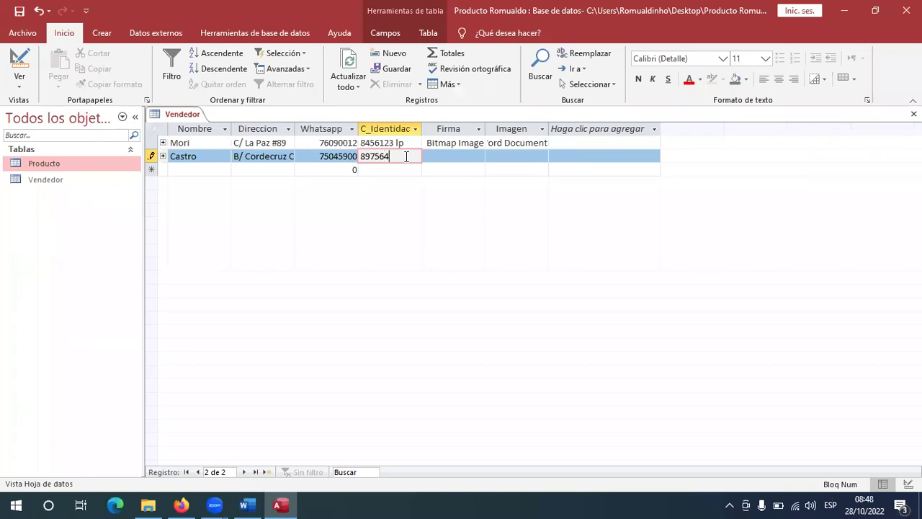
key("alt+Tab")
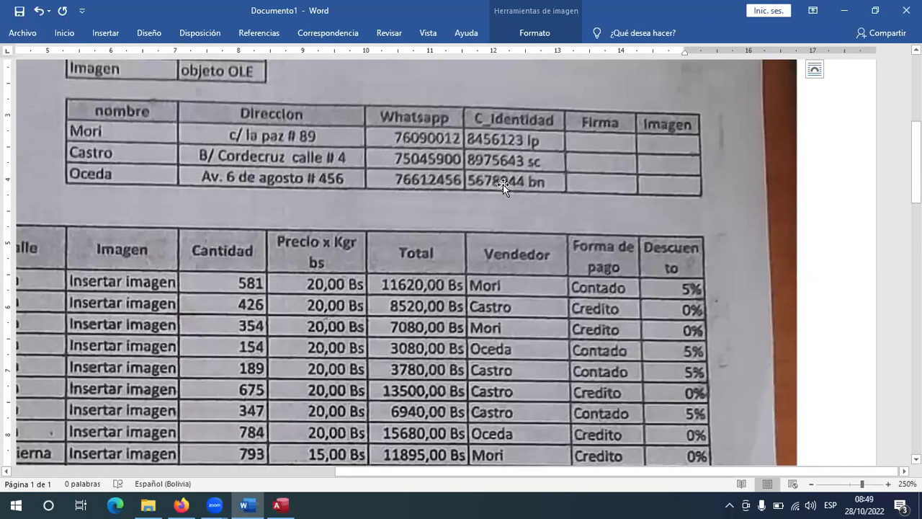
key("alt+Tab")
Insert a new Bitmap Image object into the second seller's Firma field.
left_click(448, 155)
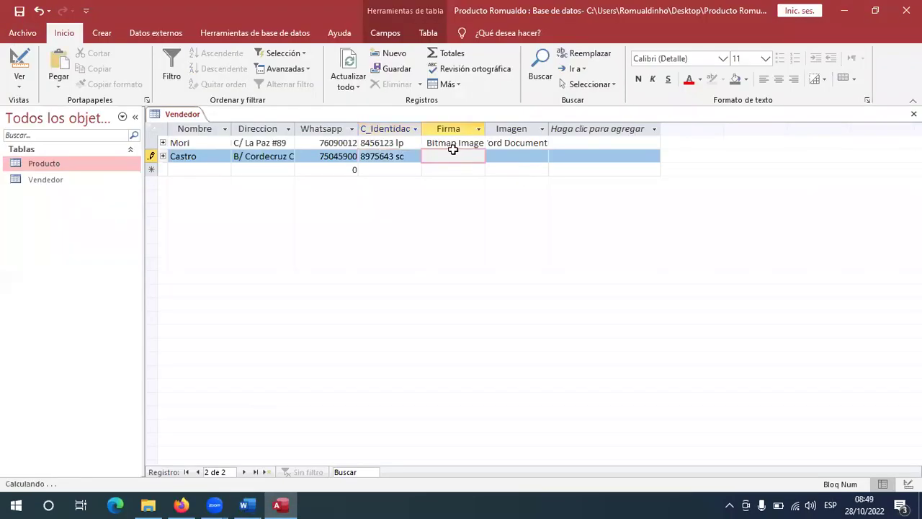
right_click(446, 160)
left_click(504, 283)
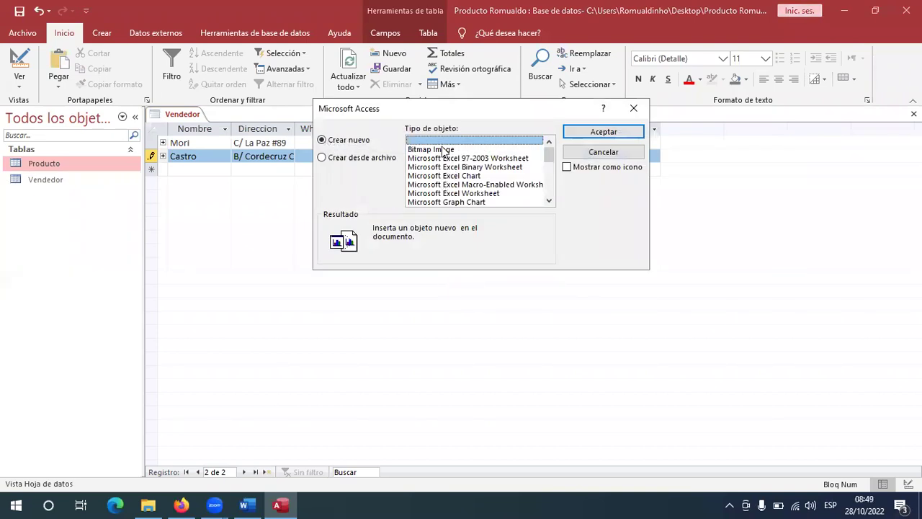
key("Escape")
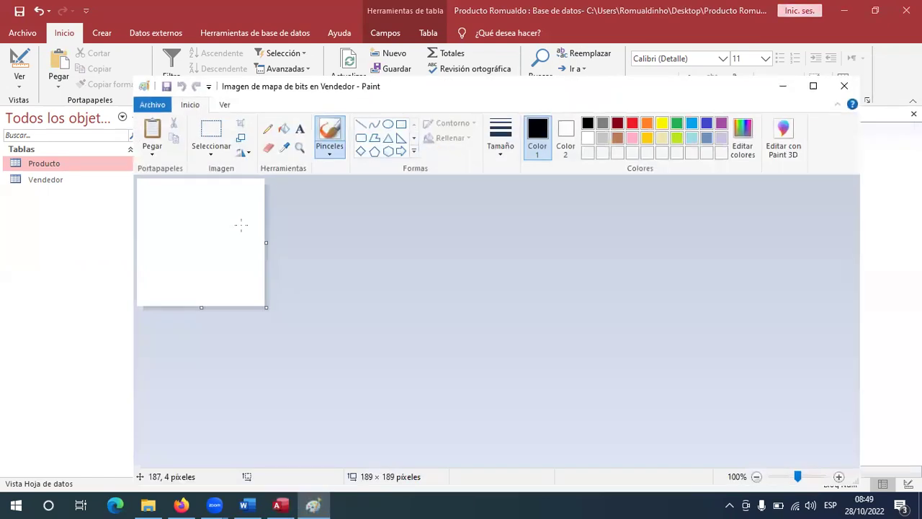
Draw a handwritten signature with the calligraphy brush and close Paint to embed it.
left_click(329, 153)
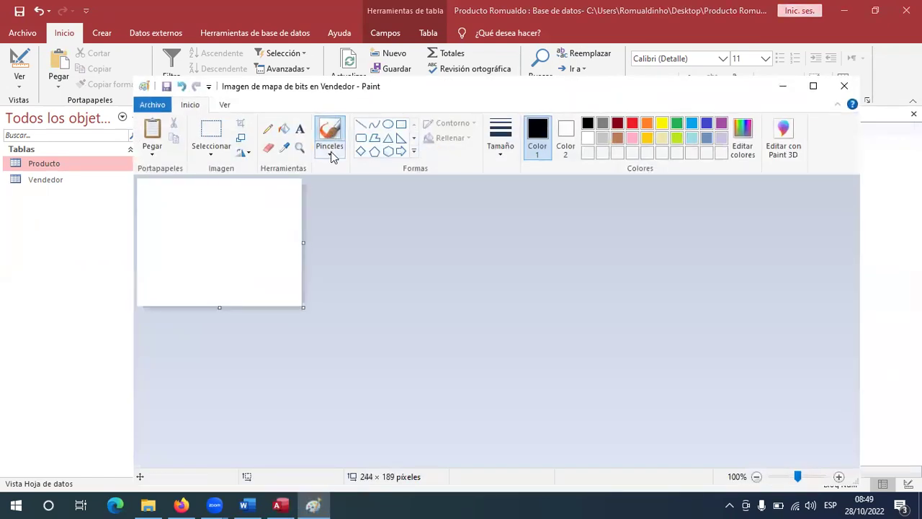
left_click(382, 176)
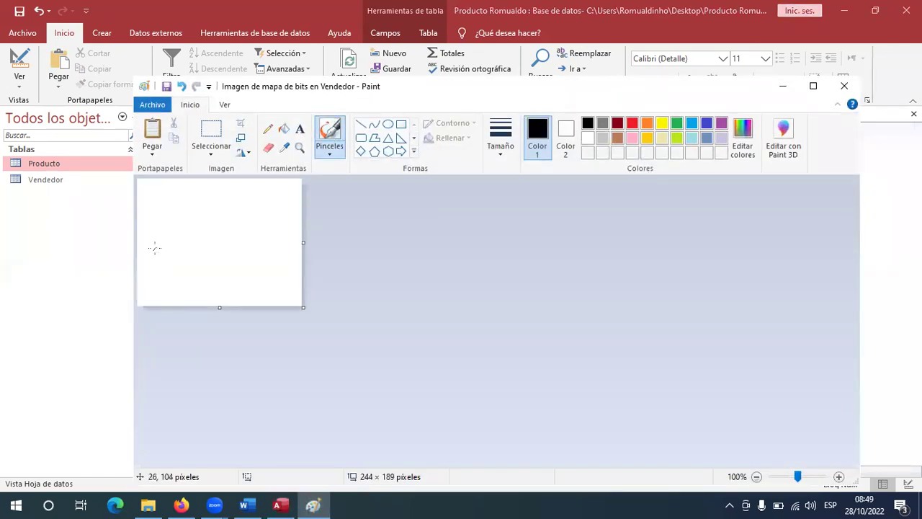
mouse_move(155, 200)
left_mouse_down()
mouse_move(166, 216)
mouse_move(175, 202)
mouse_move(162, 266)
mouse_move(195, 253)
mouse_move(214, 268)
mouse_move(230, 252)
mouse_move(238, 266)
mouse_move(251, 255)
mouse_move(252, 264)
mouse_move(286, 214)
mouse_move(219, 296)
mouse_move(230, 281)
mouse_move(142, 278)
mouse_move(166, 236)
mouse_move(241, 232)
left_mouse_up()
left_click(279, 299)
mouse_move(274, 288)
left_mouse_down()
mouse_move(272, 272)
mouse_move(256, 284)
left_mouse_up()
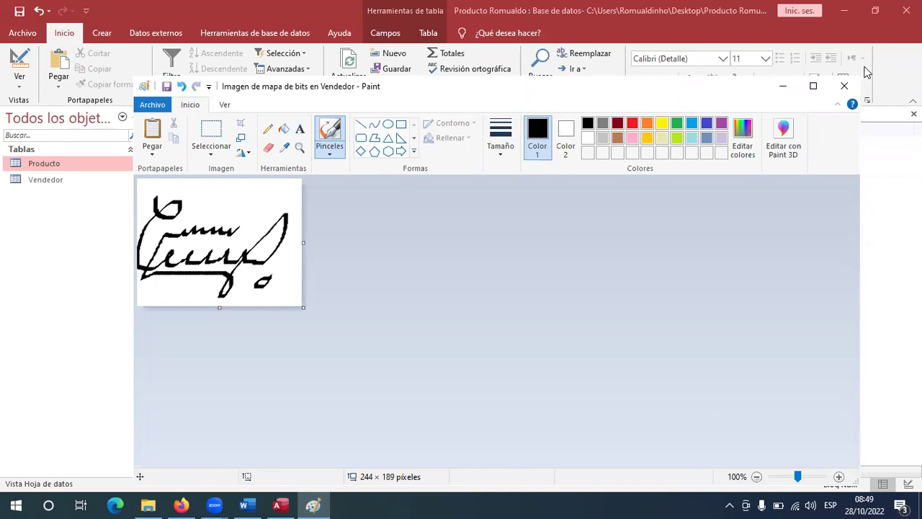
left_click(845, 86)
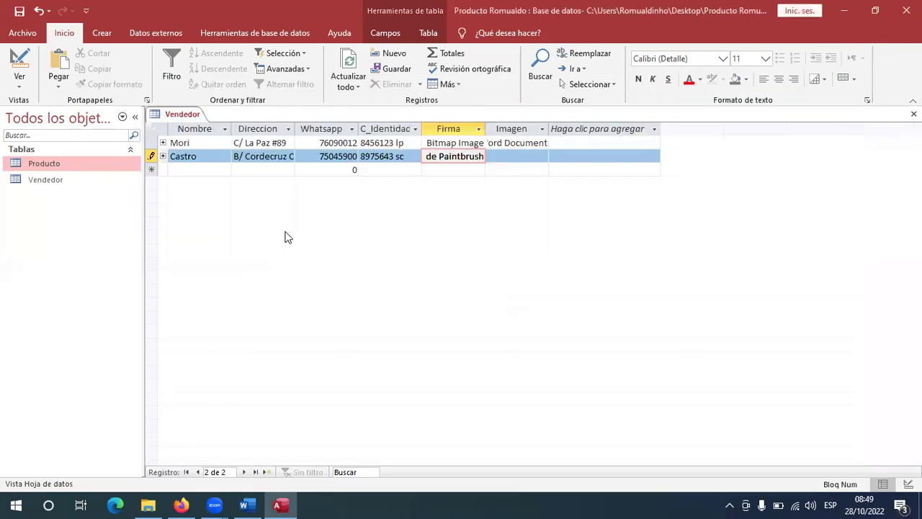
left_click(501, 158)
Begin an object insertion for Imagen and search Google Images for 'hombre' instead of 'mujer'.
right_click(501, 157)
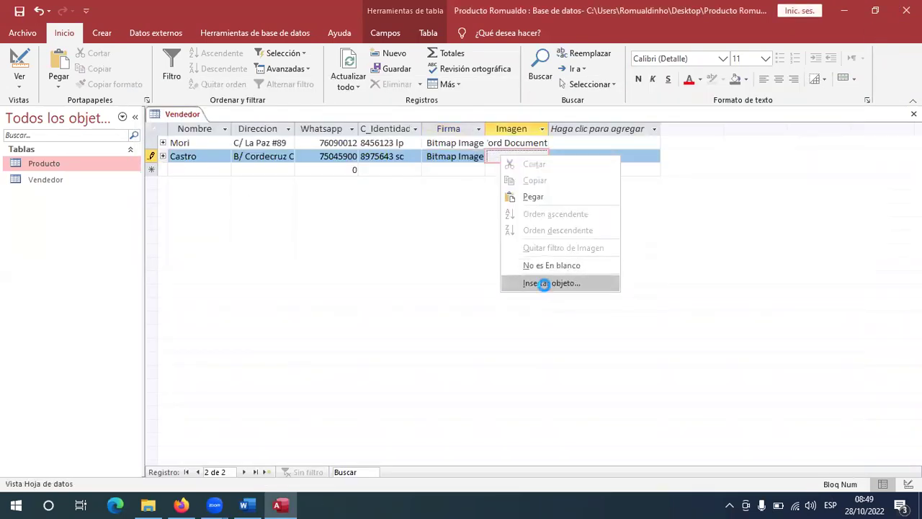
left_click(544, 283)
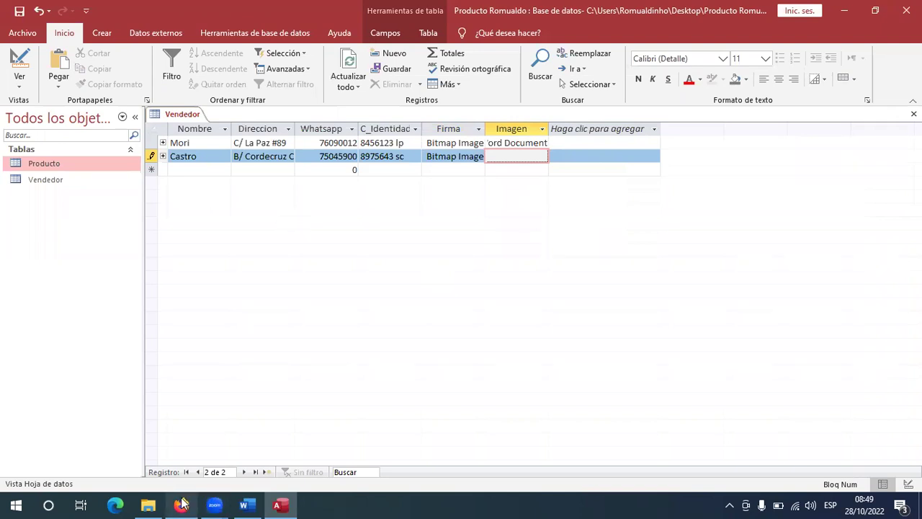
left_click(182, 505)
left_click(110, 87)
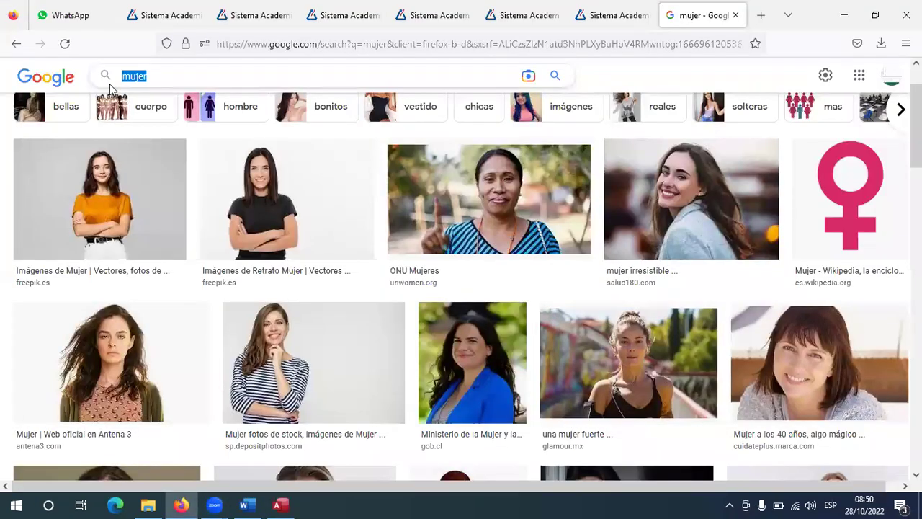
type("hombre")
key("Return")
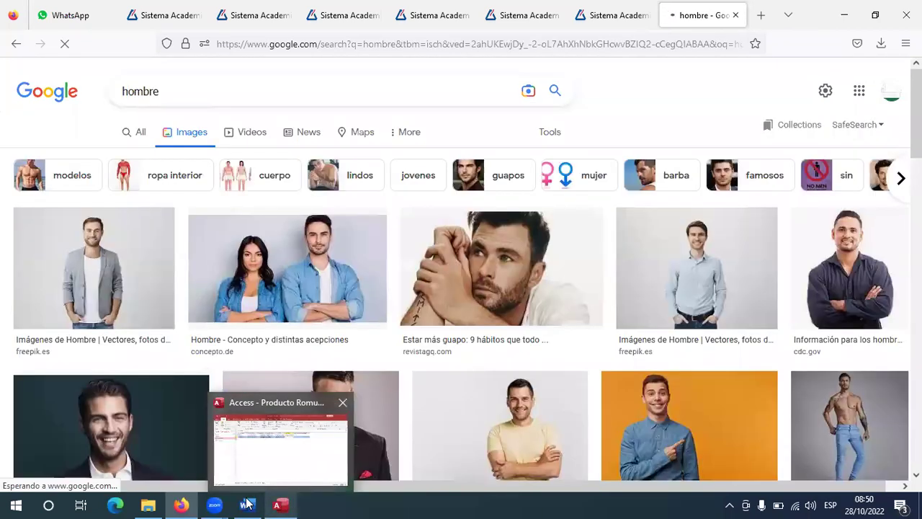
Embed a new Microsoft Word Document in Imagen and paste the copied man's photo into it.
key("alt+Tab")
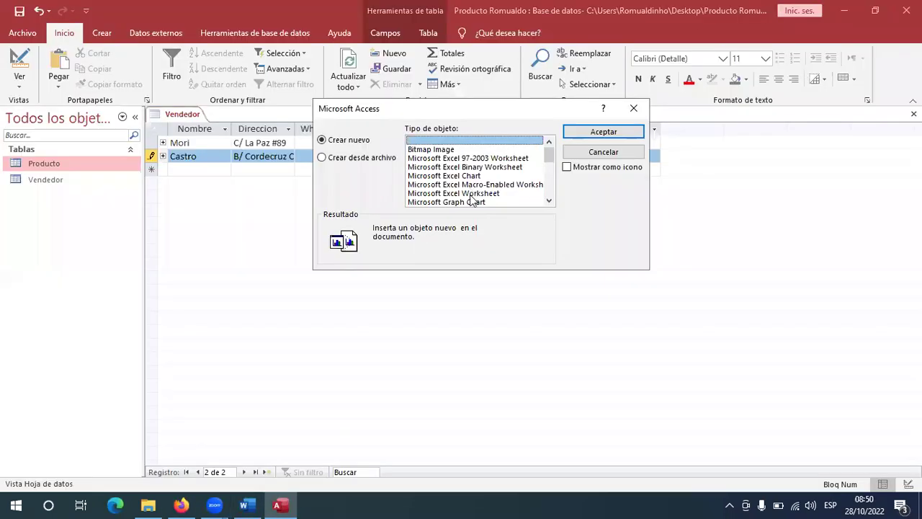
scroll(472, 200, "down", 8)
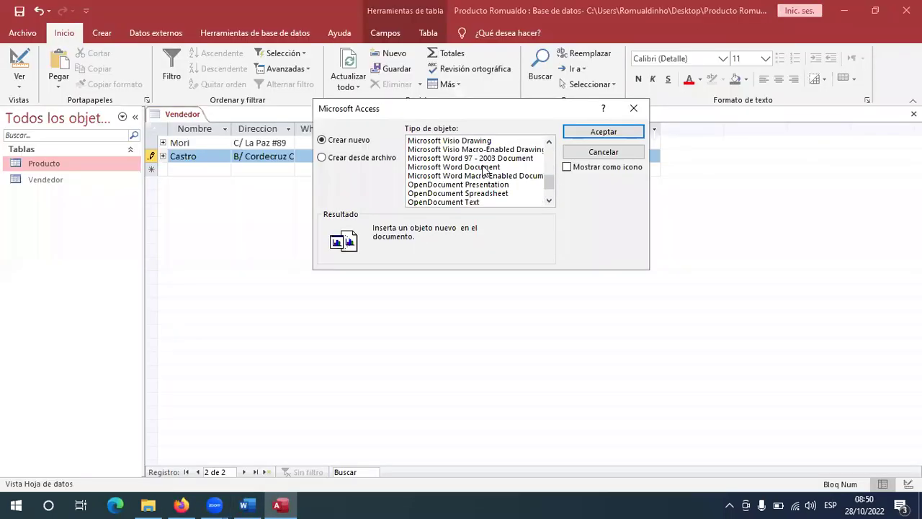
double_click(484, 170)
key("alt+Tab")
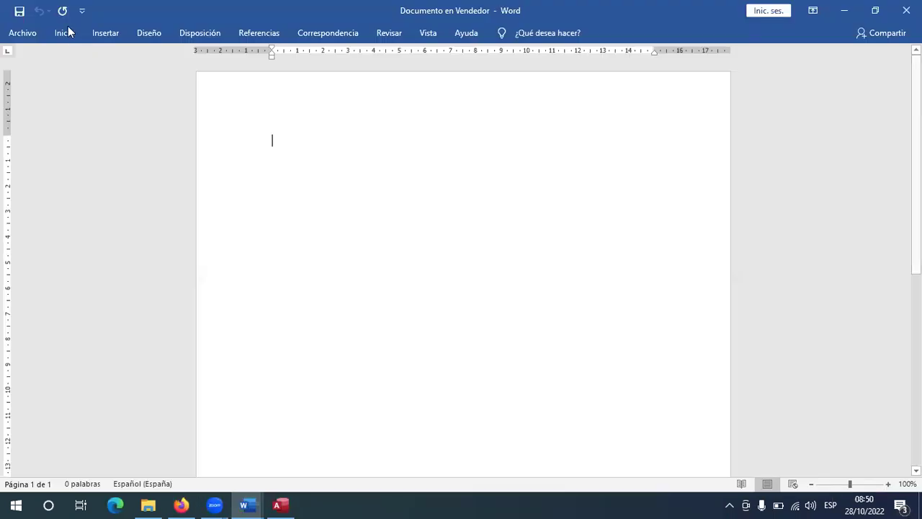
left_click(57, 29)
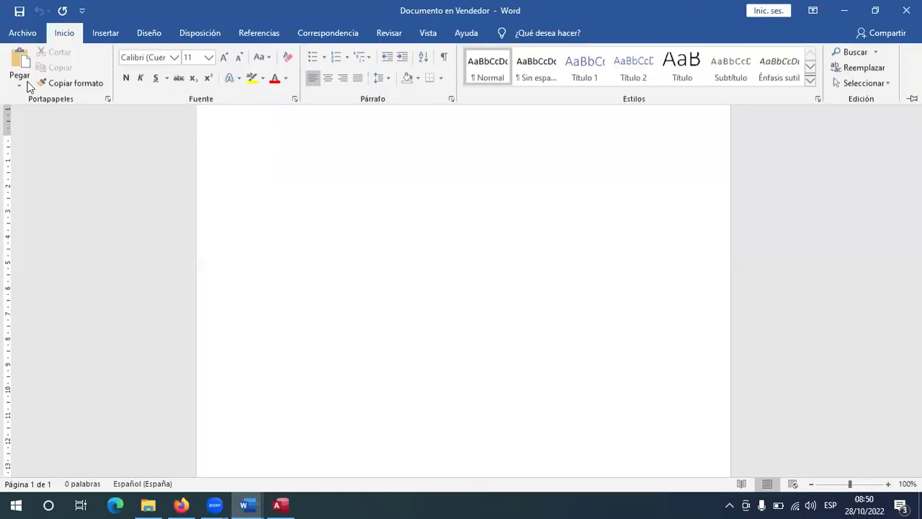
left_click(61, 36)
left_click(20, 86)
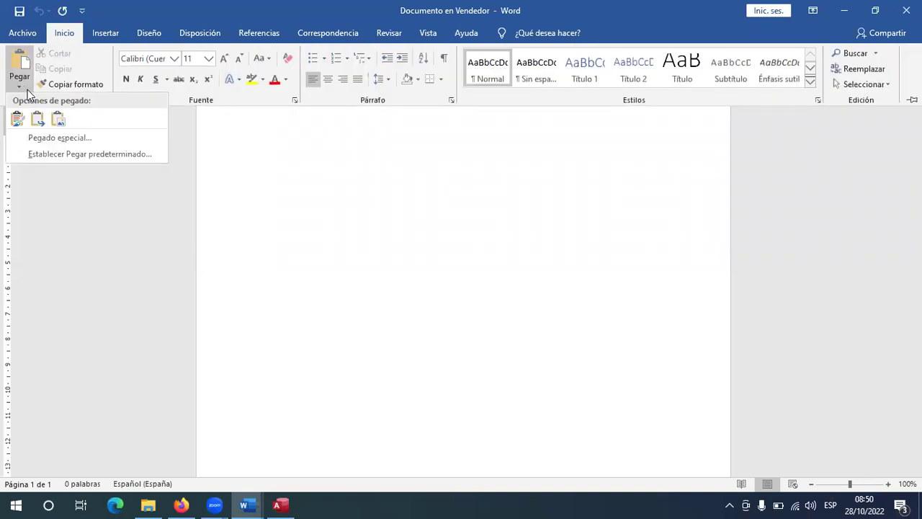
left_click(60, 120)
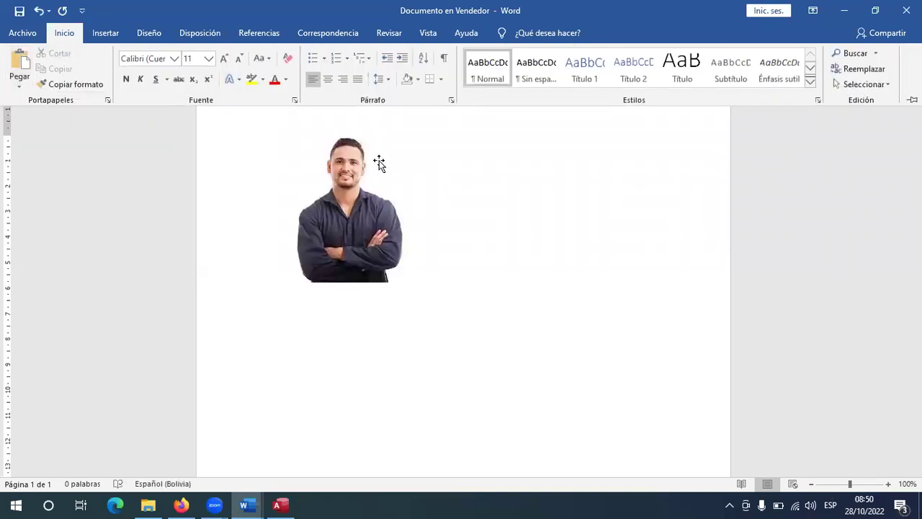
Crop white space off both sides of the photo and close Word back to Access.
left_click(378, 163)
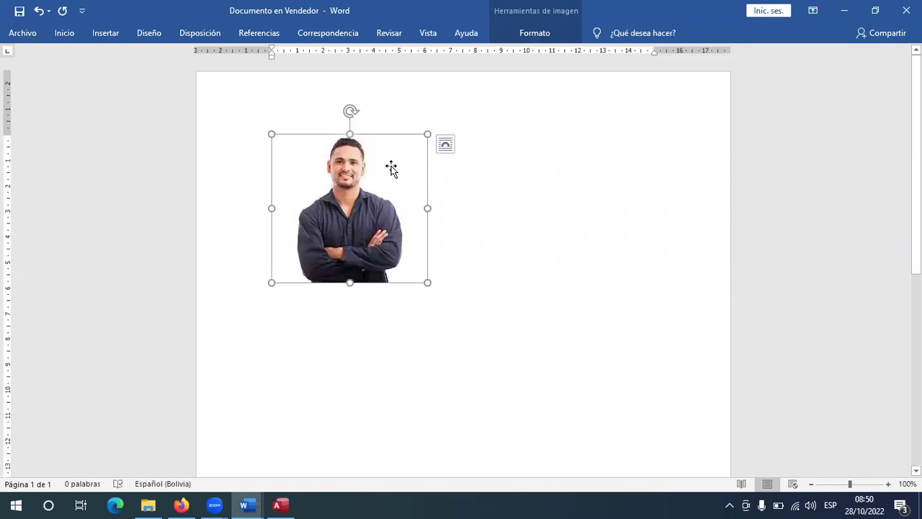
double_click(559, 36)
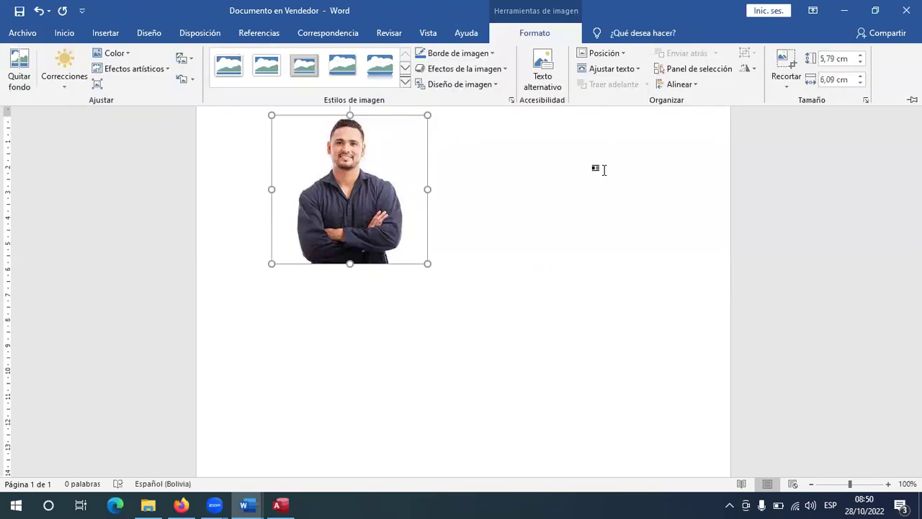
left_click(427, 188)
left_click_drag(417, 189, 403, 188)
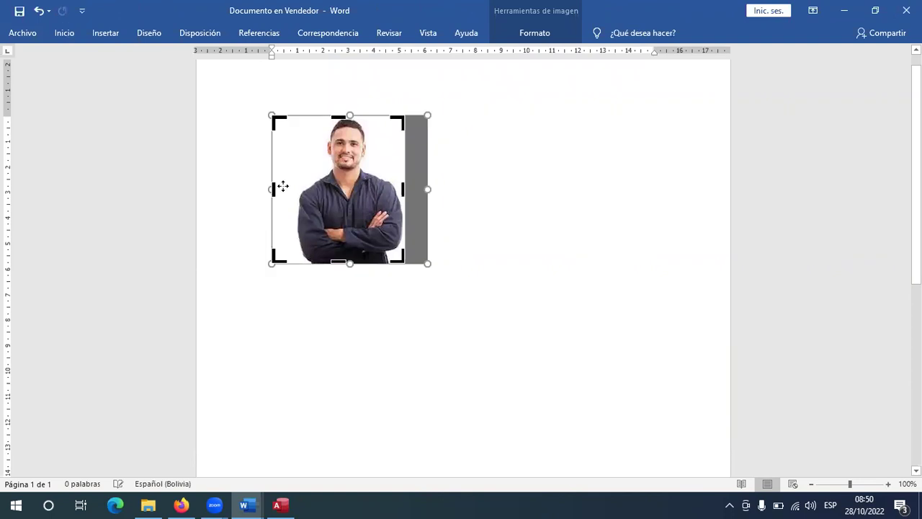
left_click_drag(292, 190, 298, 192)
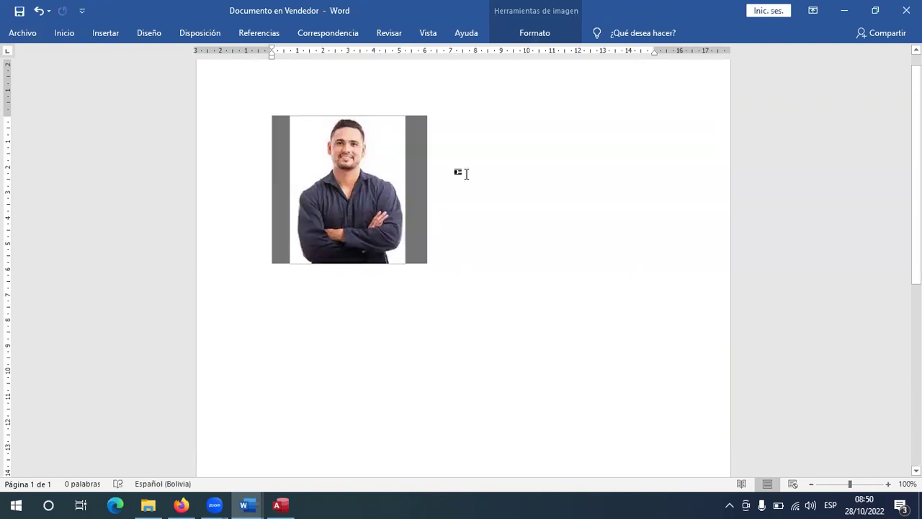
left_click(550, 165)
key("alt+F4")
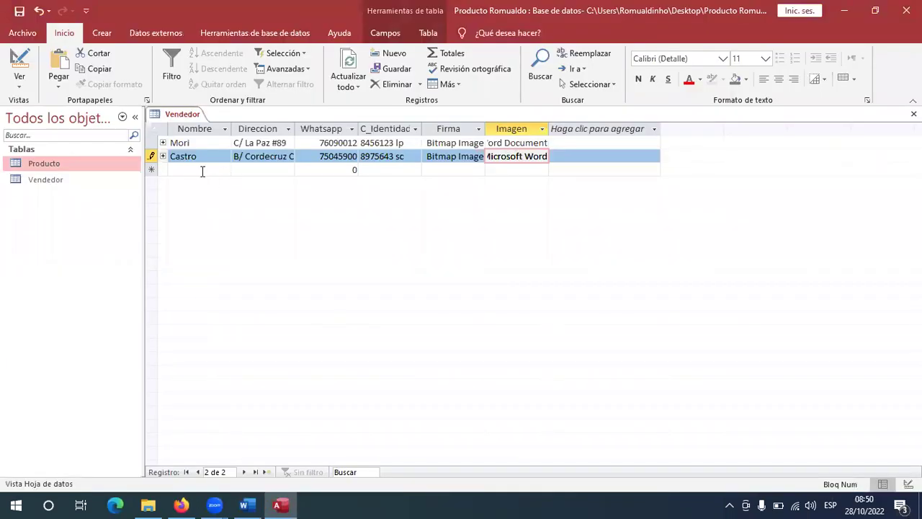
left_click(202, 170)
Enter the third seller's name and street address, checking each part against the scanned table.
key("alt+Tab")
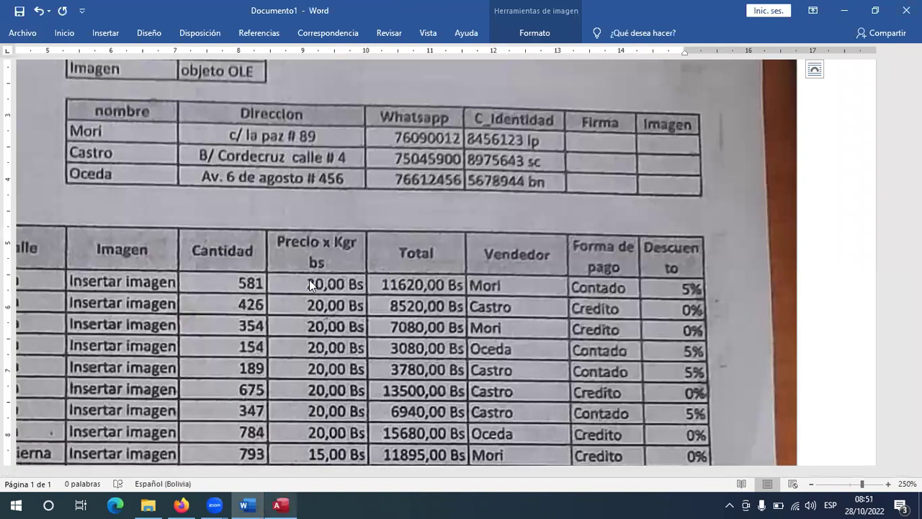
key("alt+Tab")
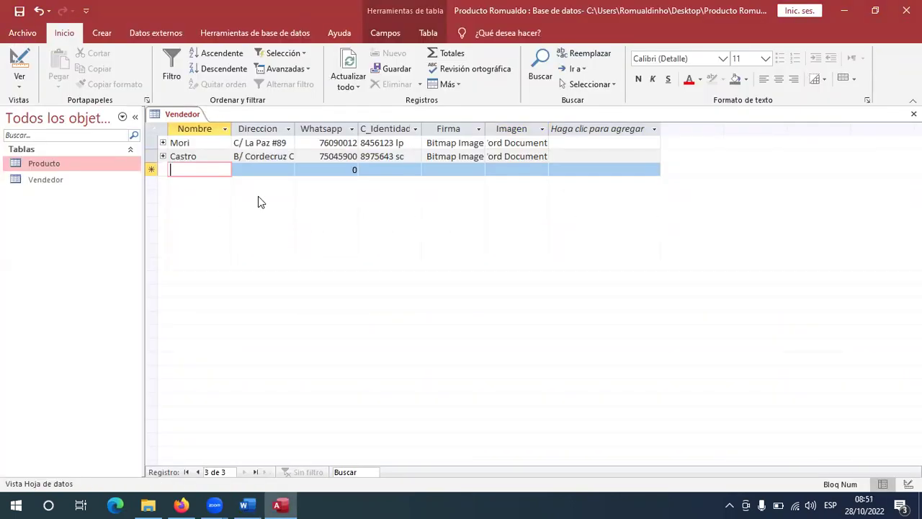
type("Oceda")
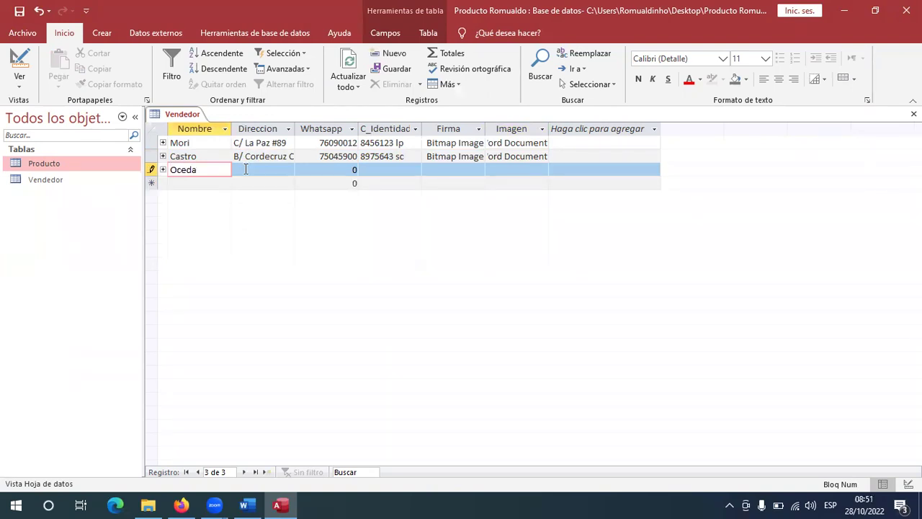
left_click(245, 170)
key("alt+Tab")
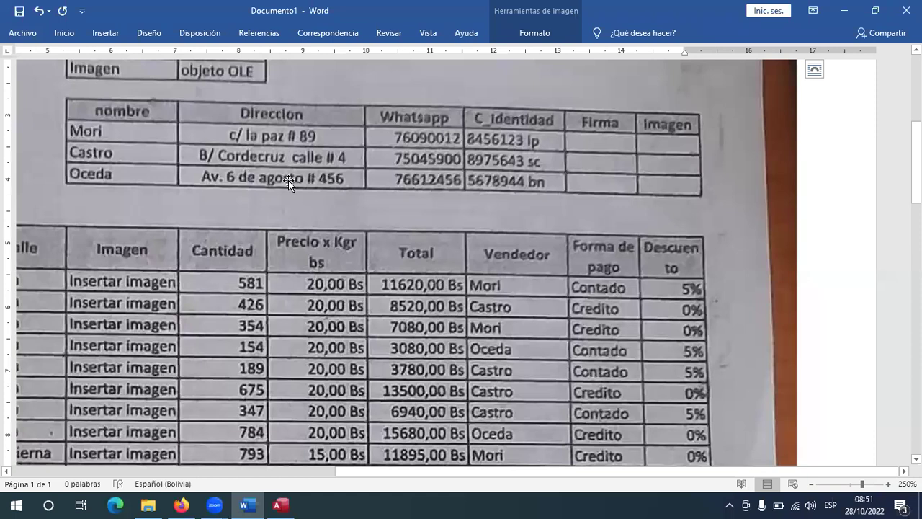
key("alt+Tab")
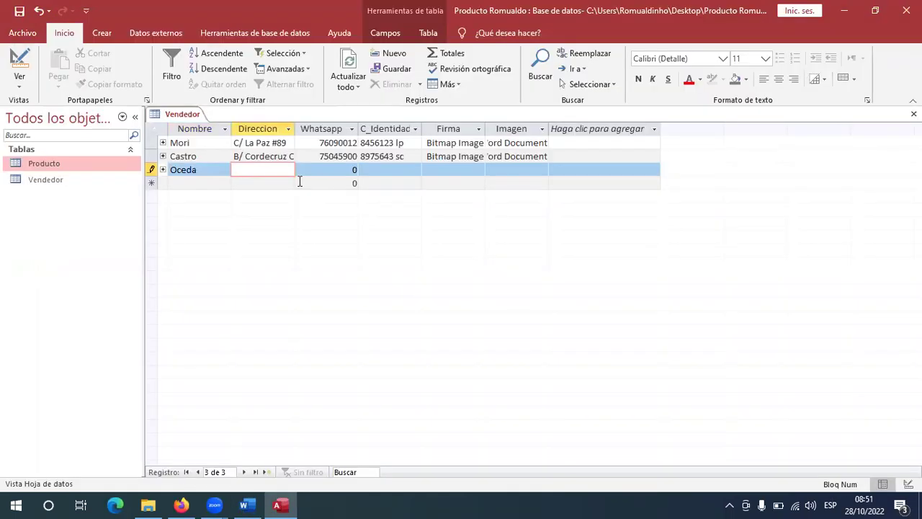
key("alt+Tab")
key("alt+Tab")
key("alt+Tab")
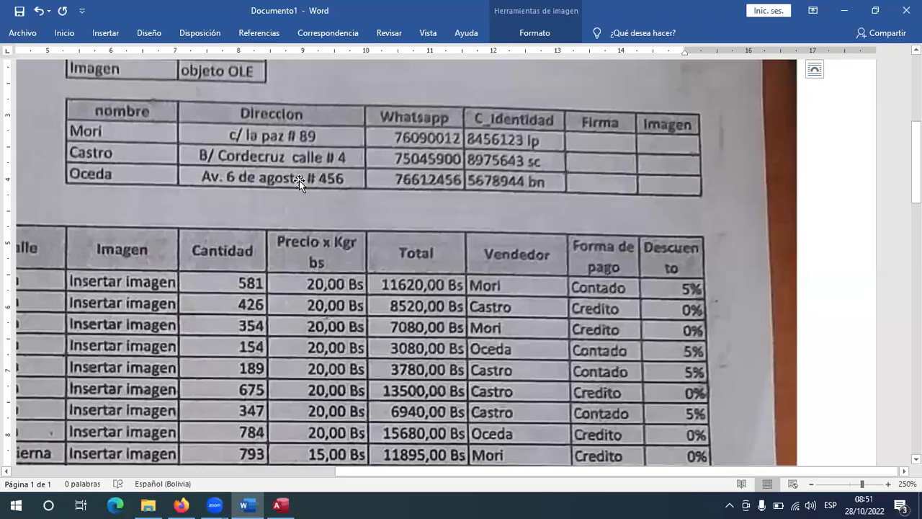
key("alt+Tab")
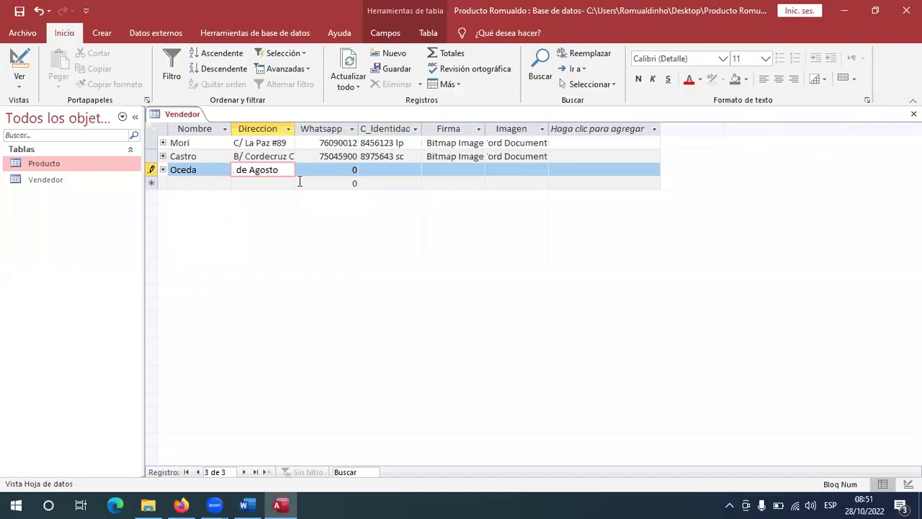
key("alt+Tab")
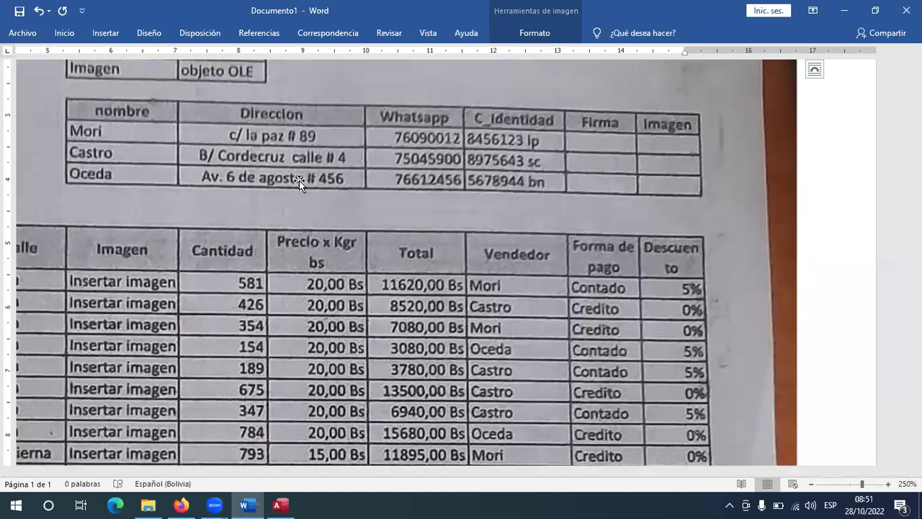
key("alt+Tab")
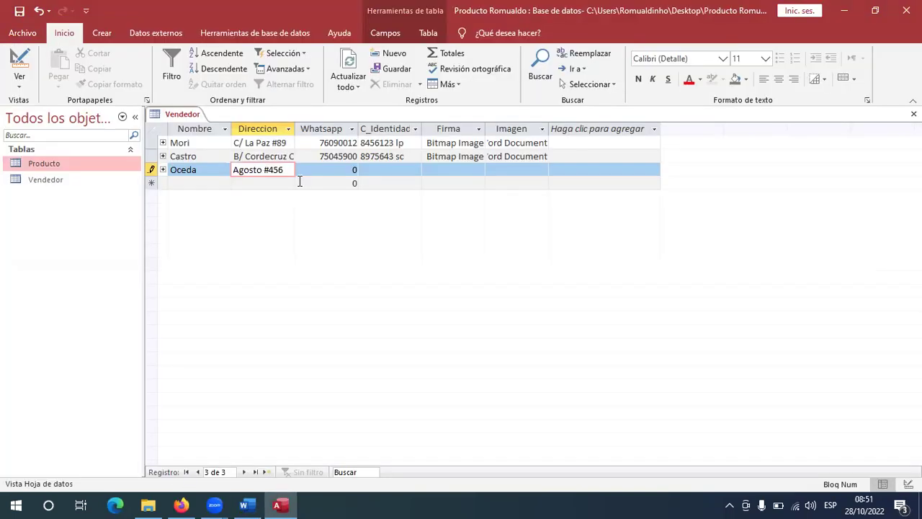
Fill in the third seller's WhatsApp and C_Identidad numbers, verifying them against the scan.
key("Tab")
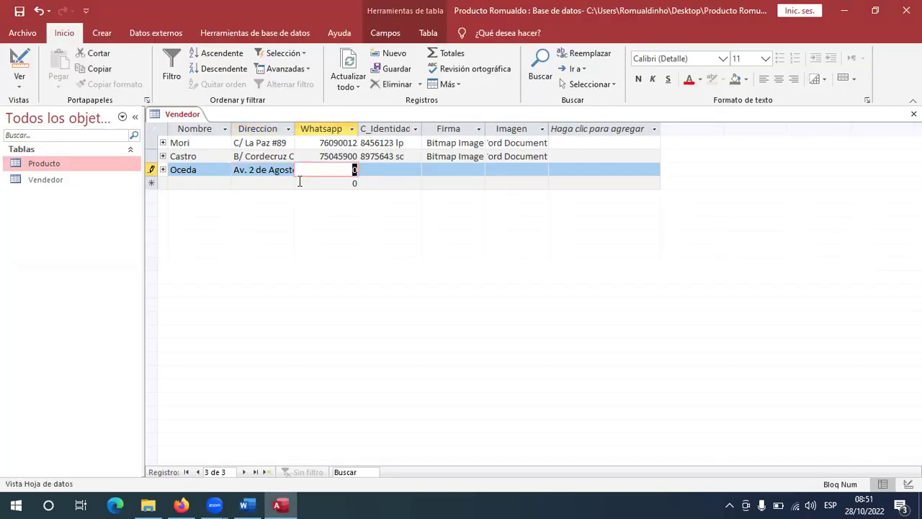
type("76612456")
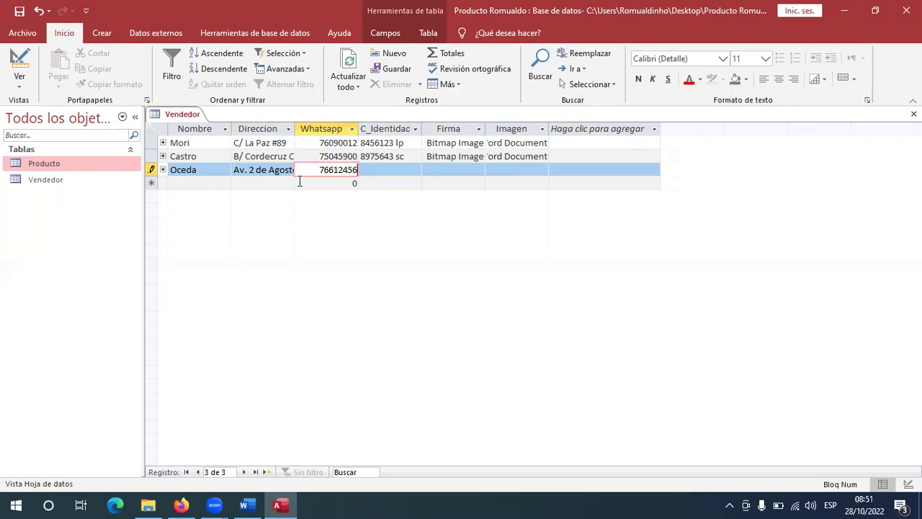
key("alt+Tab")
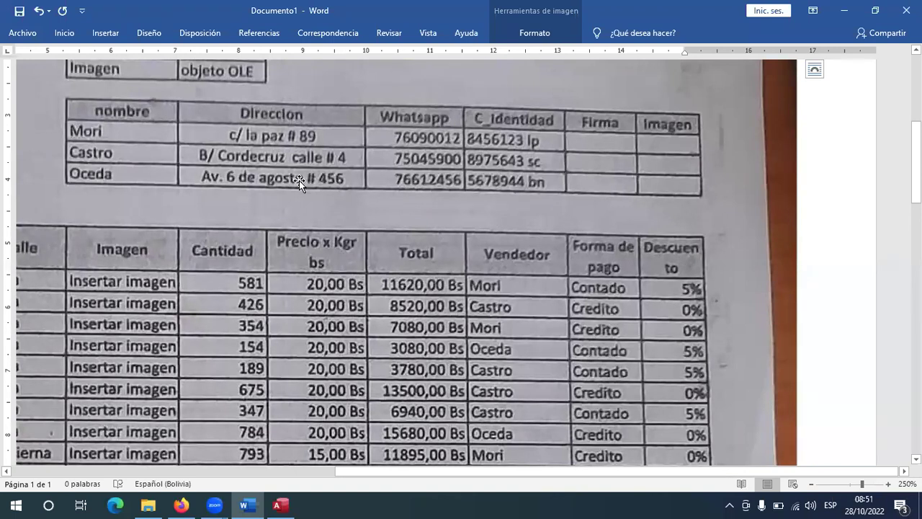
key("alt+Tab")
key("Tab")
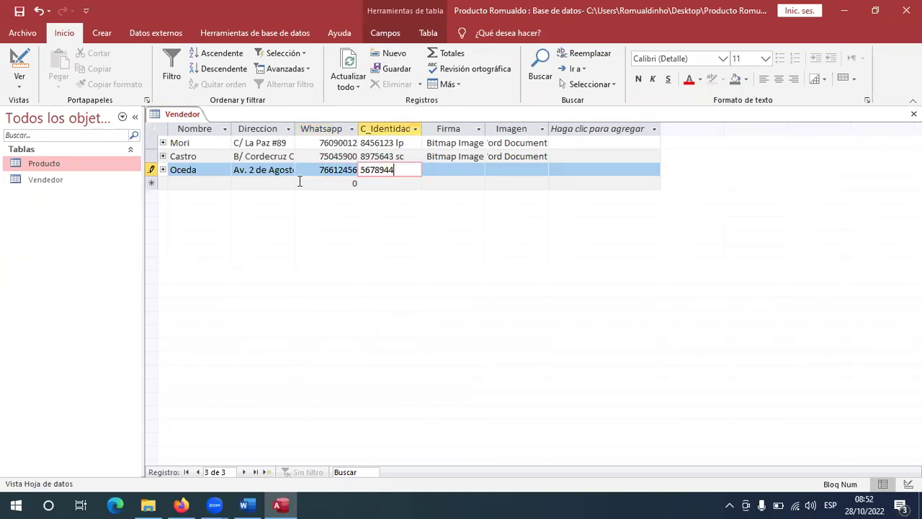
key("alt+Tab")
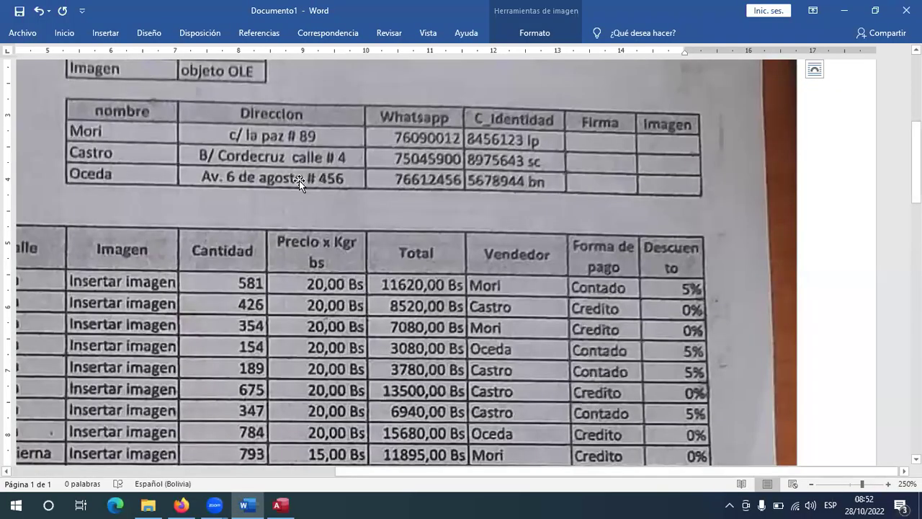
key("alt+Tab")
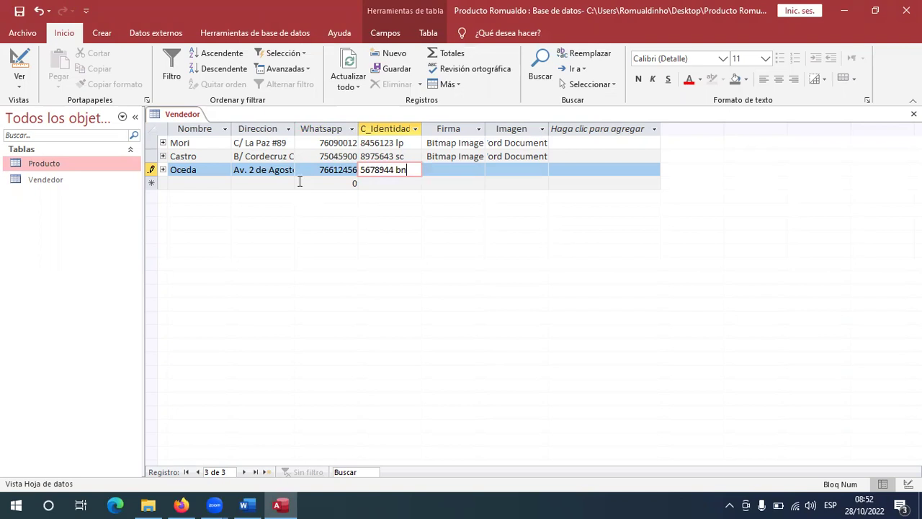
left_click(450, 171)
Insert a Bitmap Image into the third seller's Firma field and widen the canvas to 247 pixels.
right_click(449, 170)
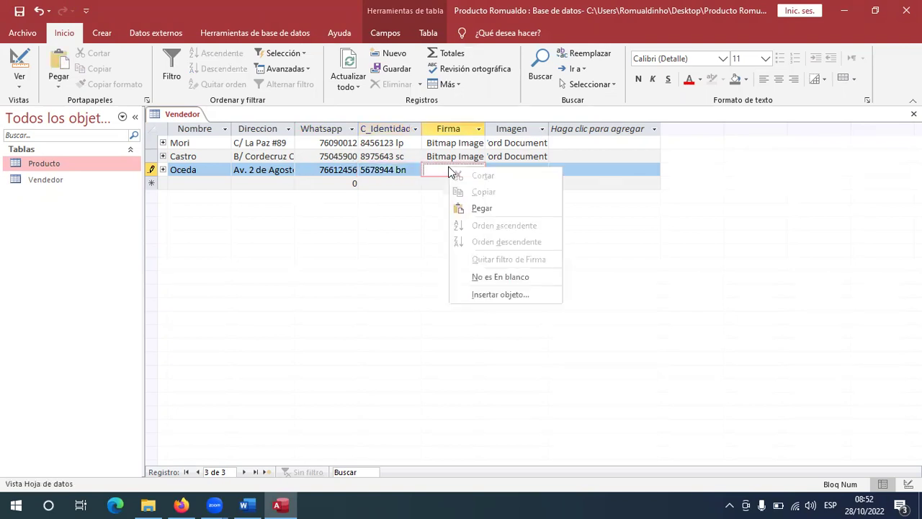
left_click(487, 296)
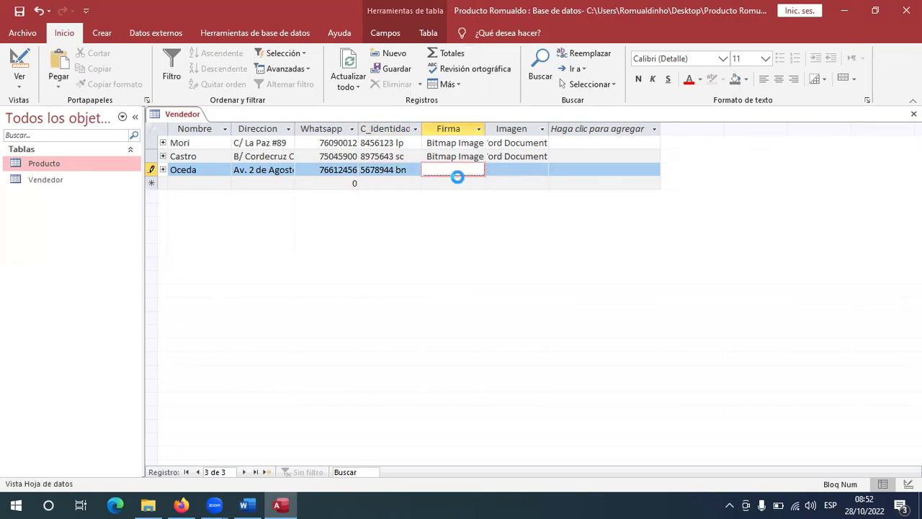
scroll(466, 176, "down", 3)
scroll(468, 176, "up", 3)
double_click(441, 149)
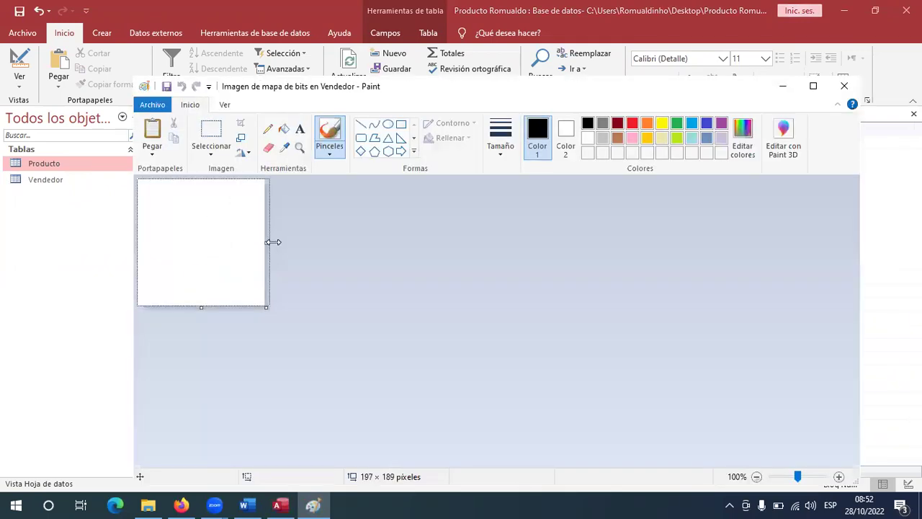
left_click_drag(273, 242, 305, 242)
Draw a black brush-stroke signature on the canvas and close Paint.
left_click(328, 143)
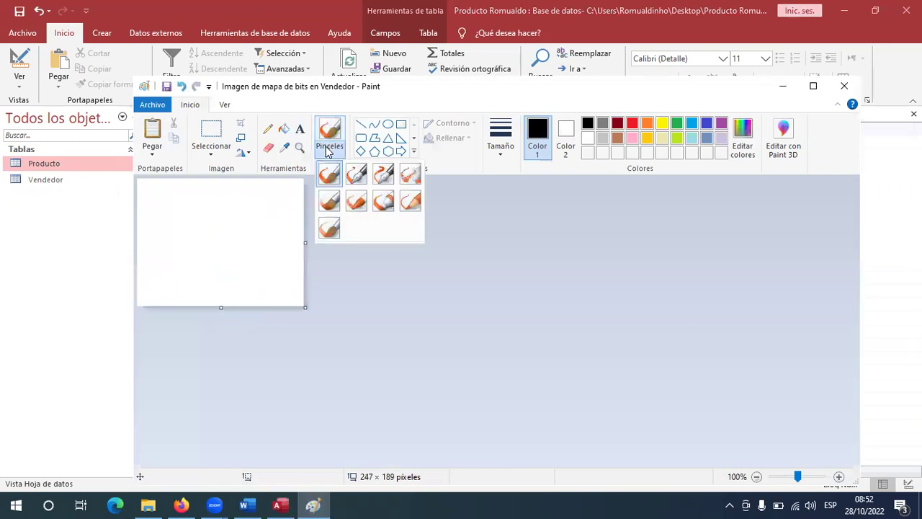
left_click(383, 175)
mouse_move(158, 215)
left_mouse_down()
mouse_move(165, 225)
mouse_move(162, 212)
mouse_move(189, 212)
mouse_move(172, 219)
mouse_move(178, 229)
mouse_move(273, 242)
mouse_move(293, 211)
mouse_move(285, 200)
mouse_move(249, 300)
left_mouse_up()
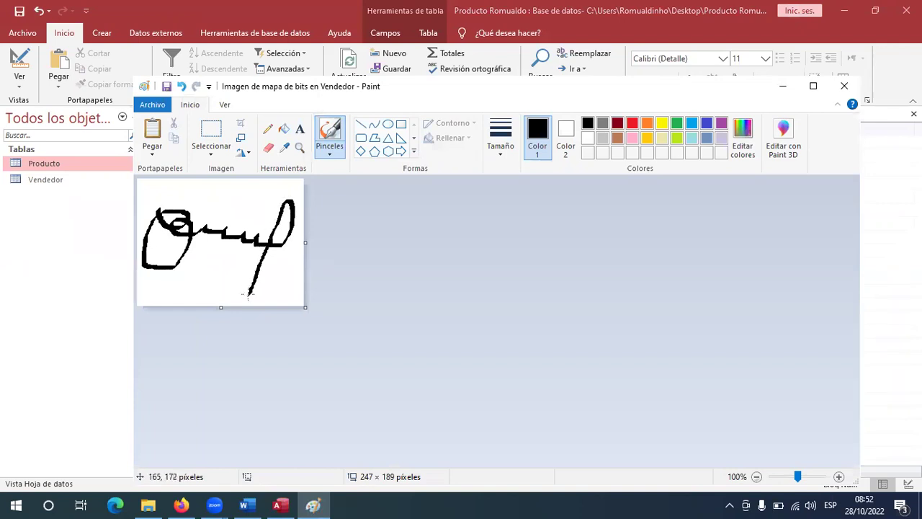
mouse_move(188, 262)
left_mouse_down()
mouse_move(207, 252)
mouse_move(280, 269)
mouse_move(271, 295)
mouse_move(281, 288)
left_mouse_up()
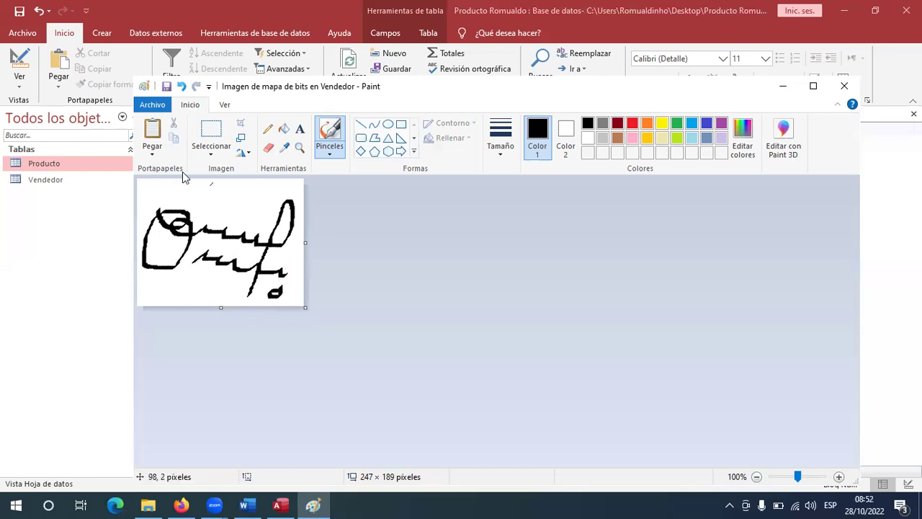
left_click(845, 87)
Embed a new Microsoft Word Document in the third seller's Imagen field.
left_click(519, 170)
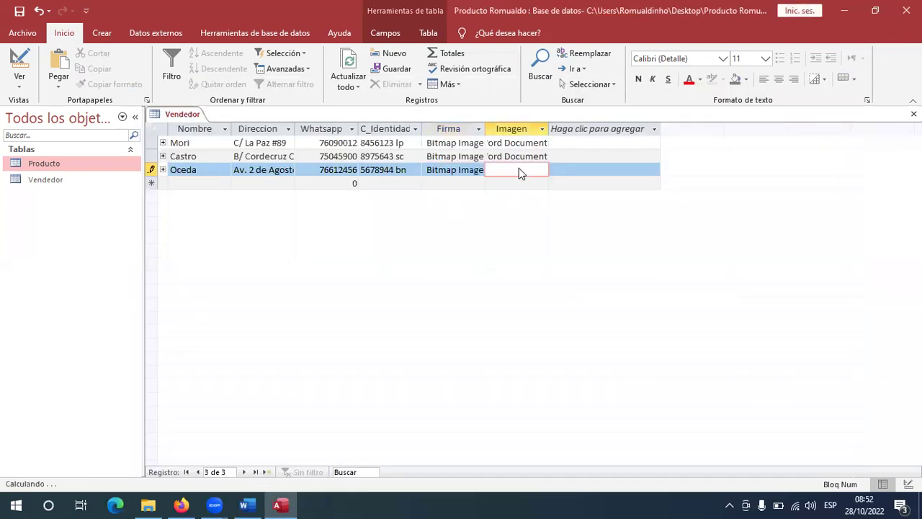
right_click(519, 169)
left_click(550, 297)
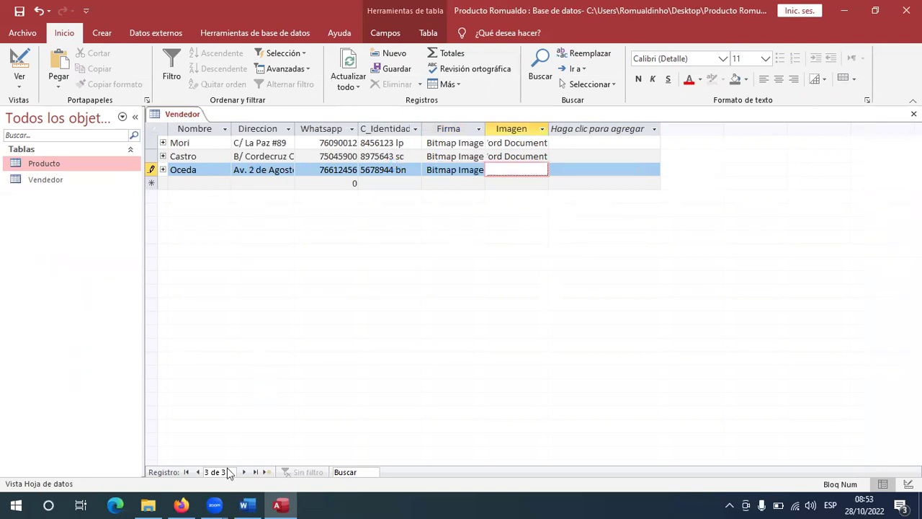
scroll(475, 189, "down", 5)
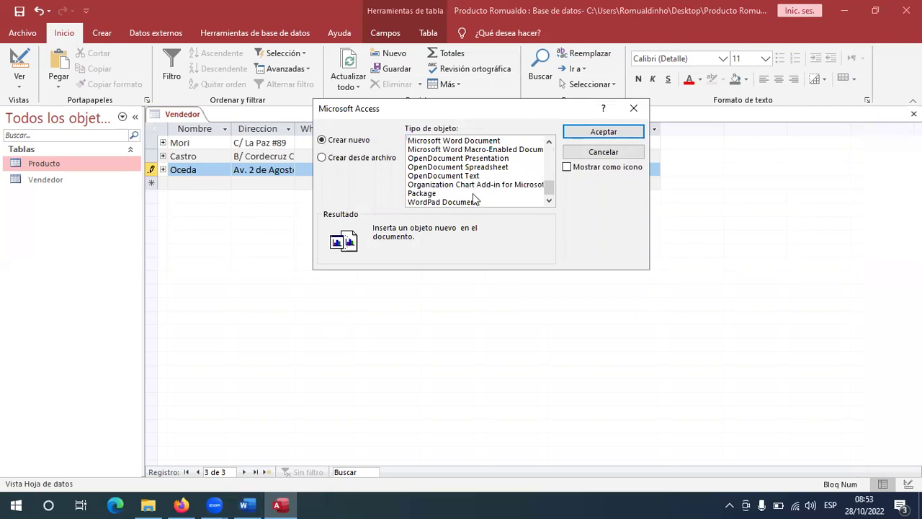
scroll(477, 198, "up", 1)
double_click(478, 170)
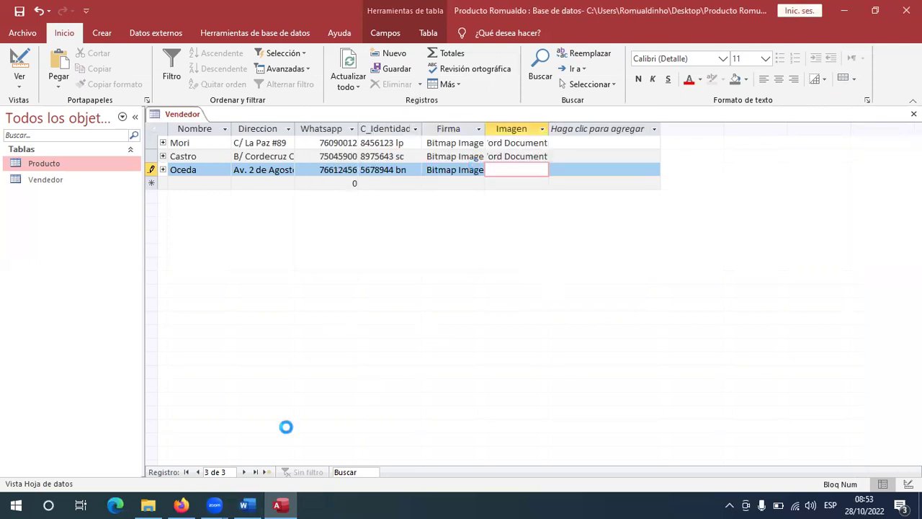
Copy the Google Images photo of the couple in denim shirts.
key("alt+Tab")
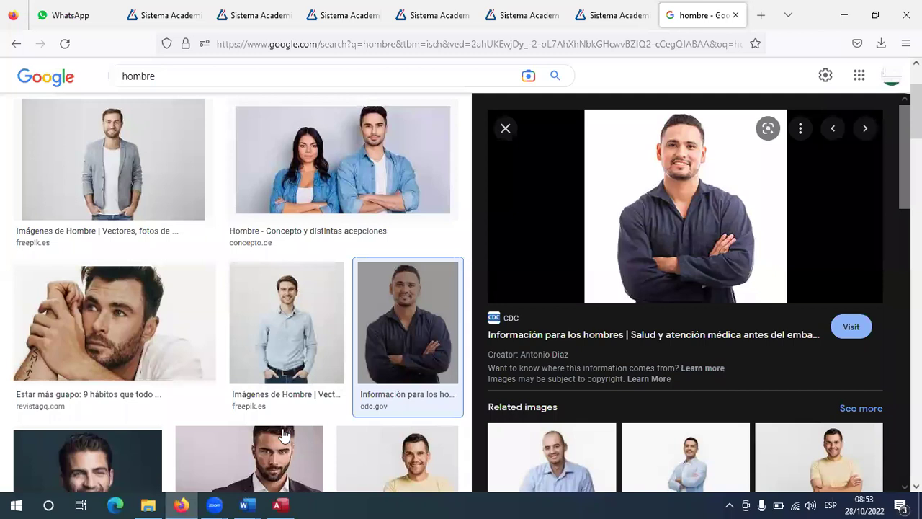
left_click(353, 128)
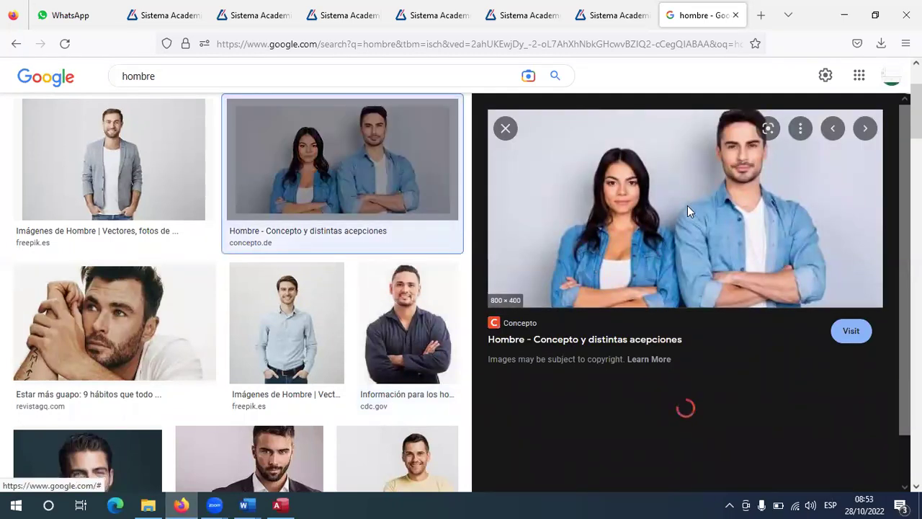
right_click(688, 206)
left_click(723, 411)
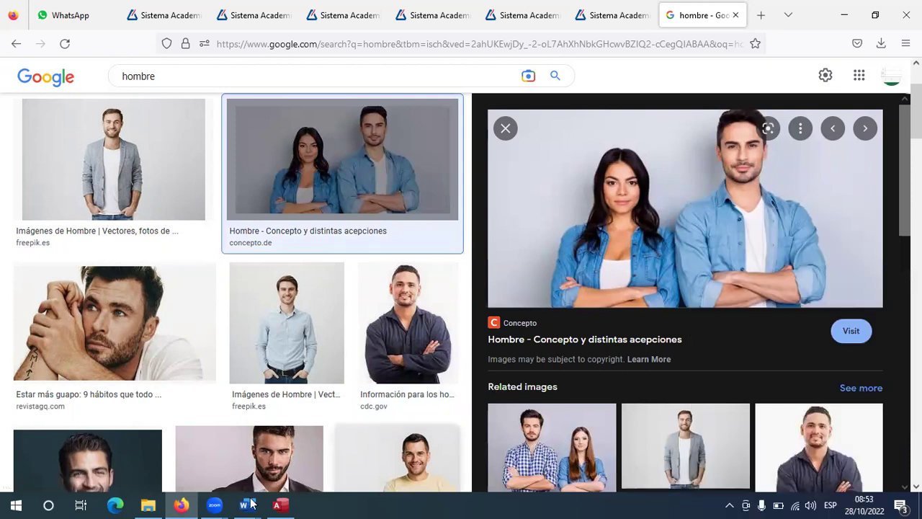
key("alt+Tab")
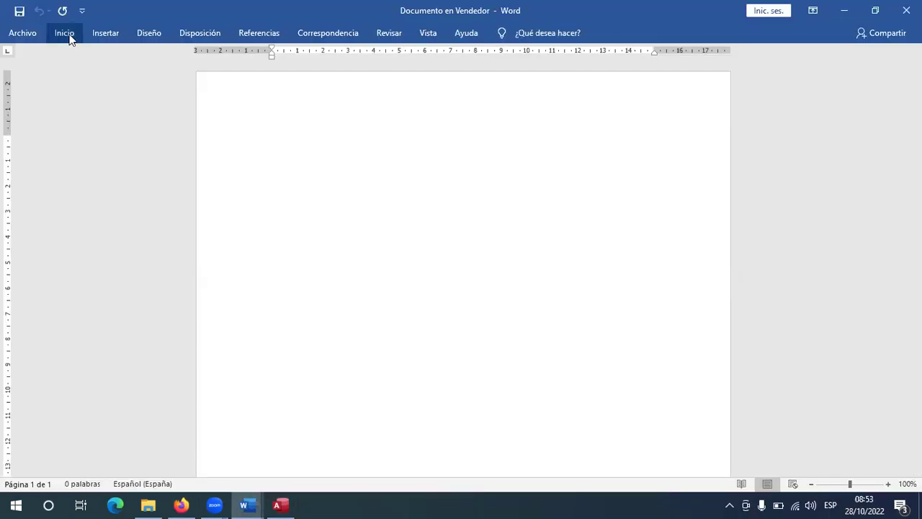
Paste the copied couple photo into the embedded Word document.
left_click(64, 33)
left_click(21, 87)
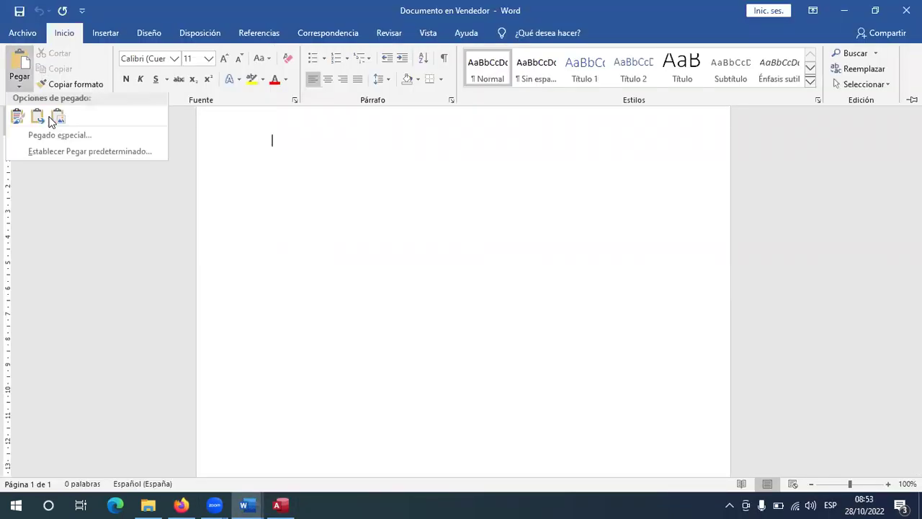
key("i")
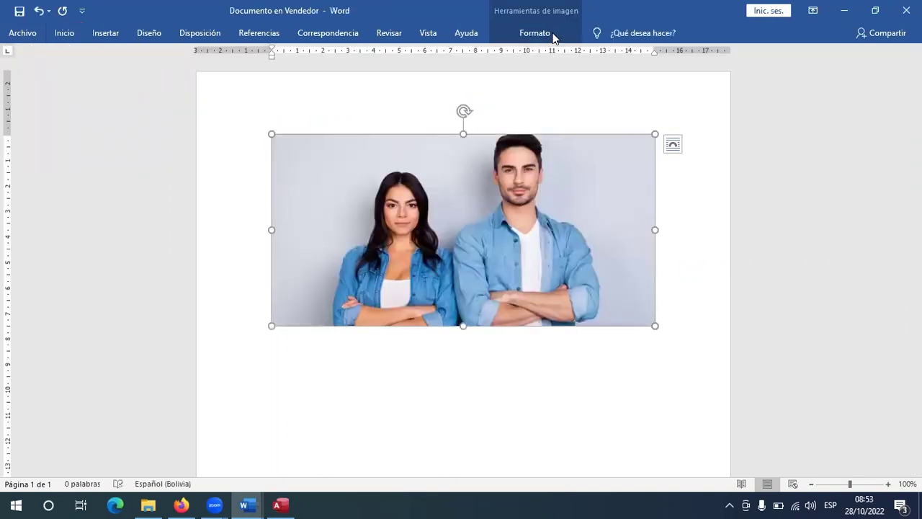
Crop the photo's right side away so only the woman is framed.
left_click(552, 35)
left_click(773, 69)
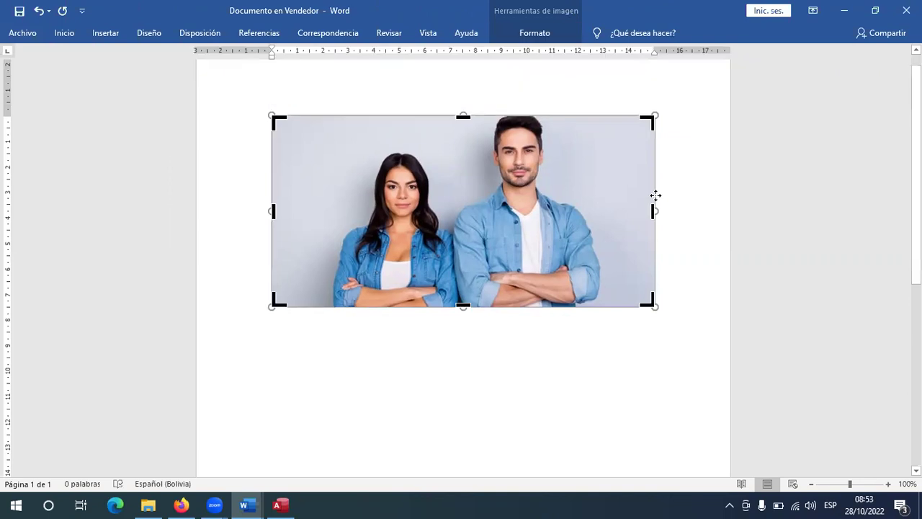
left_click_drag(450, 231, 449, 229)
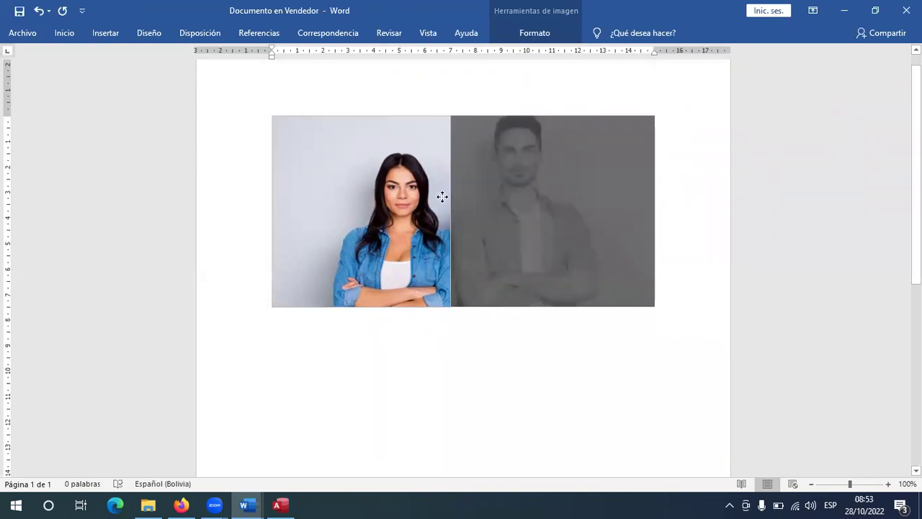
left_click_drag(371, 142, 344, 192)
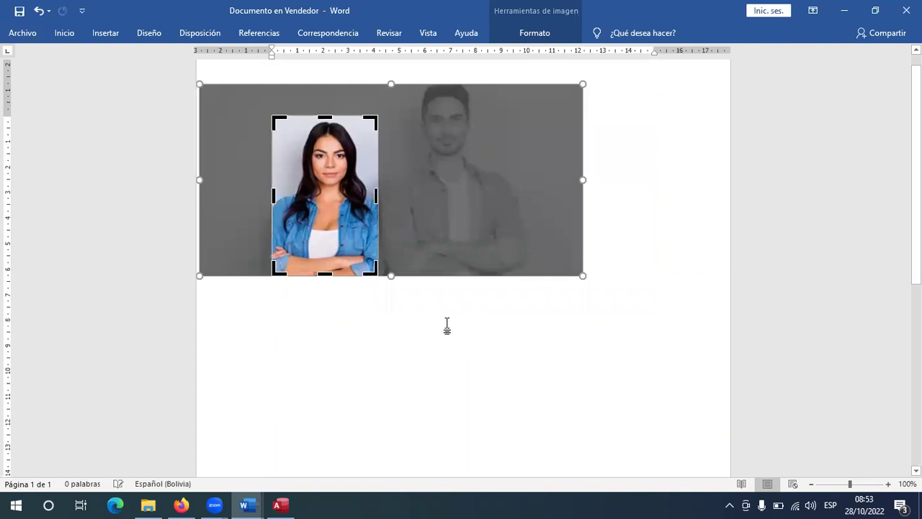
left_click(413, 159)
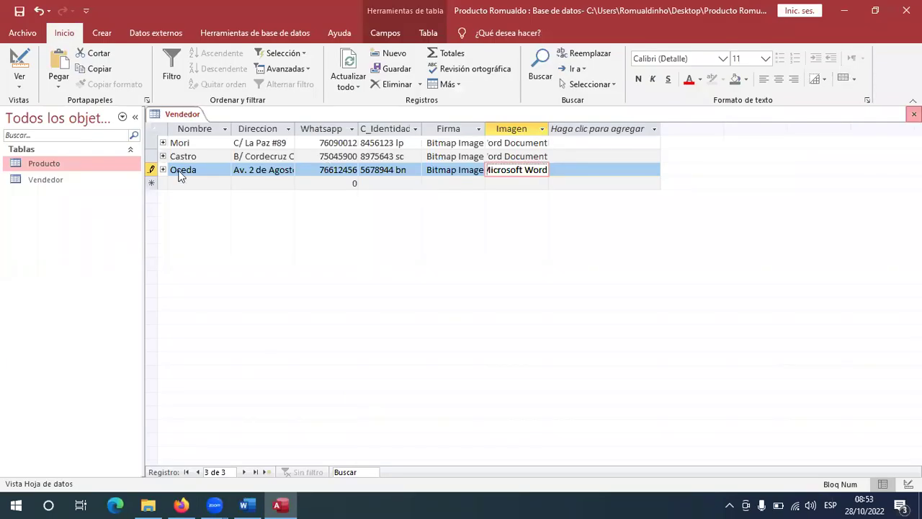
Expand each Vendedor record's related product rows to check them, then close Vendedor.
double_click(50, 180)
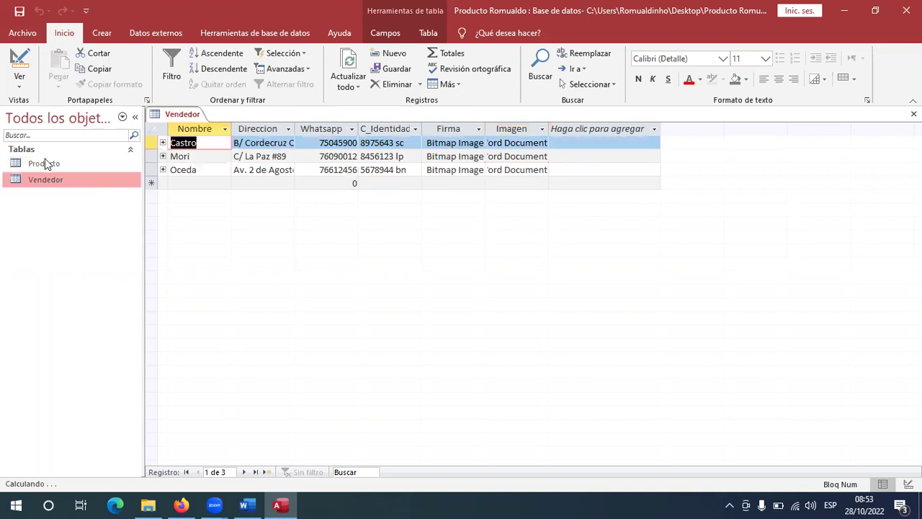
left_click(54, 161)
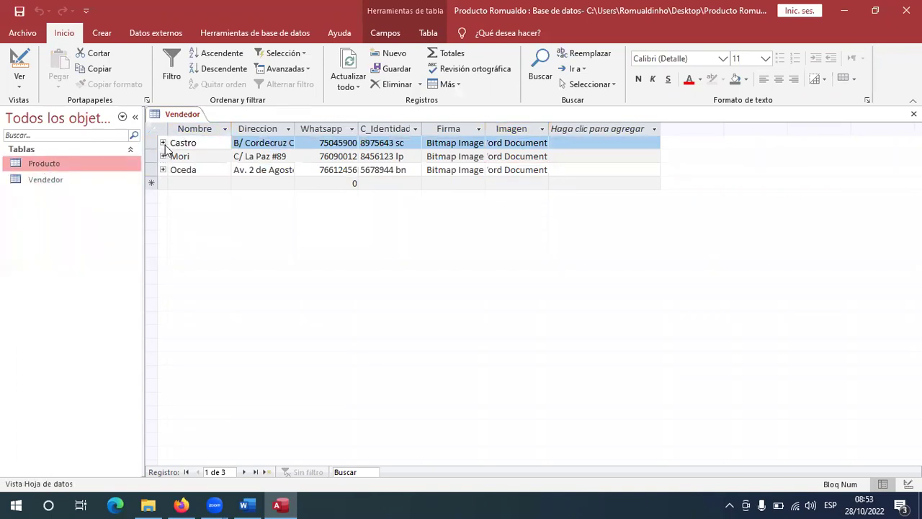
left_click(169, 145)
left_click(163, 143)
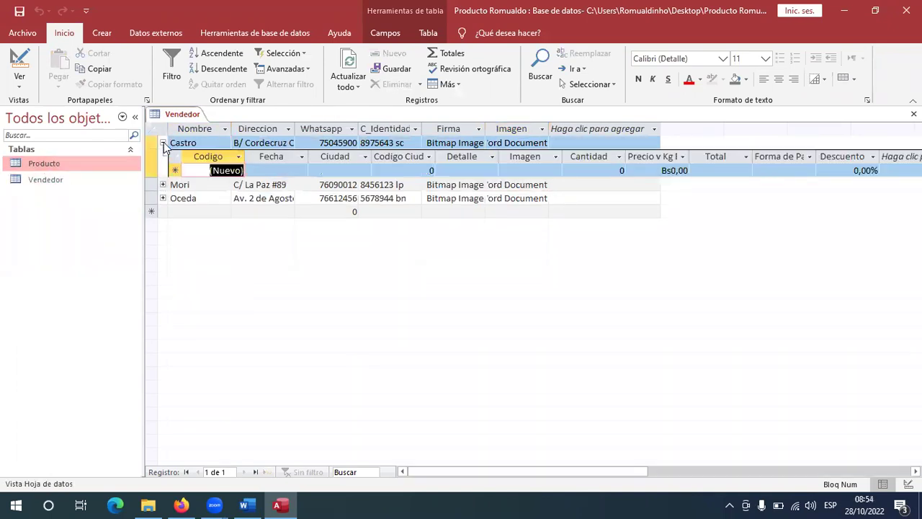
left_click(163, 143)
left_click(163, 156)
left_click(162, 156)
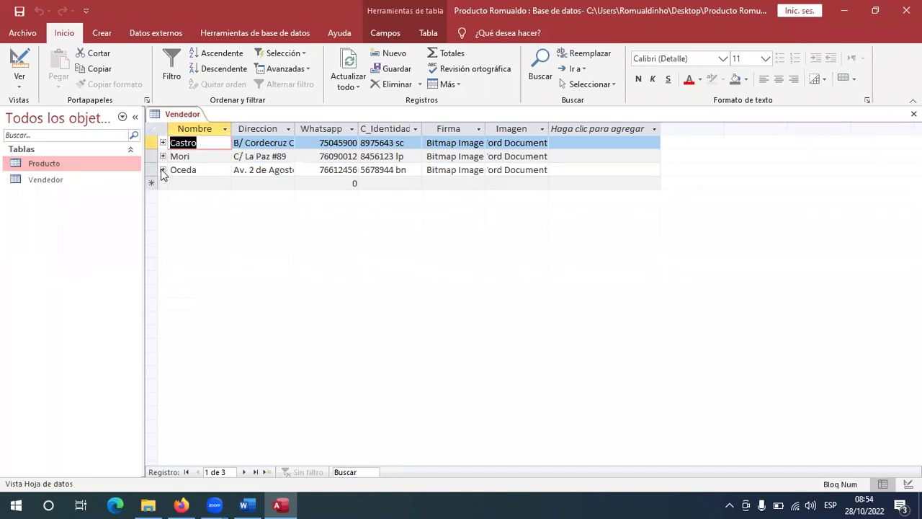
left_click(163, 170)
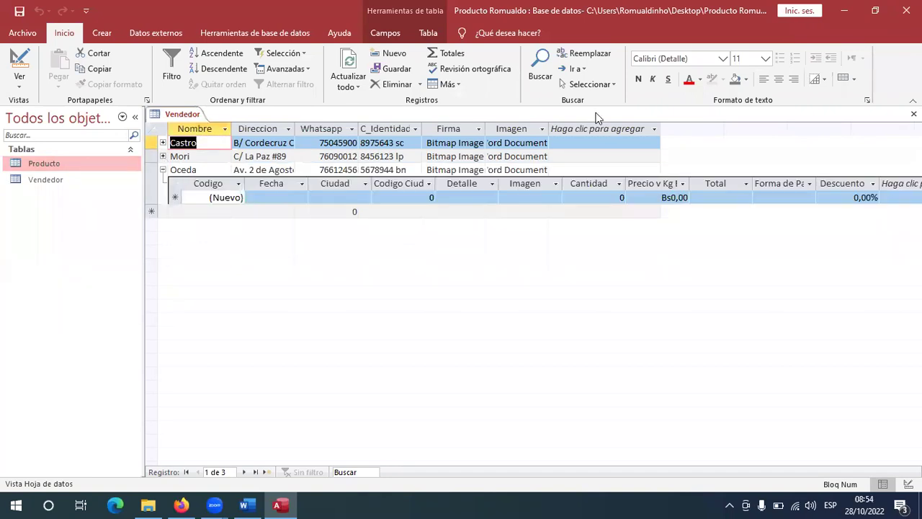
key("ctrl+w")
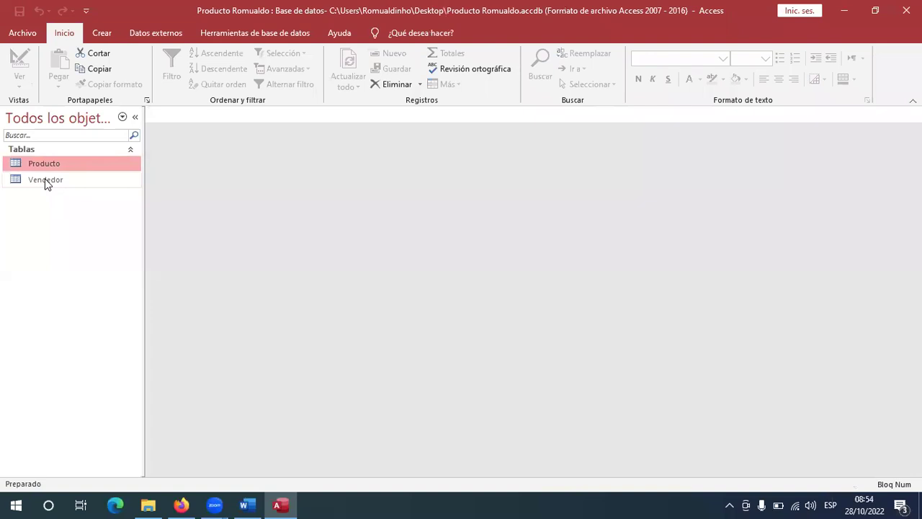
Reopen Vendedor, open the empty Producto table, and review the source table photo.
double_click(45, 180)
double_click(44, 163)
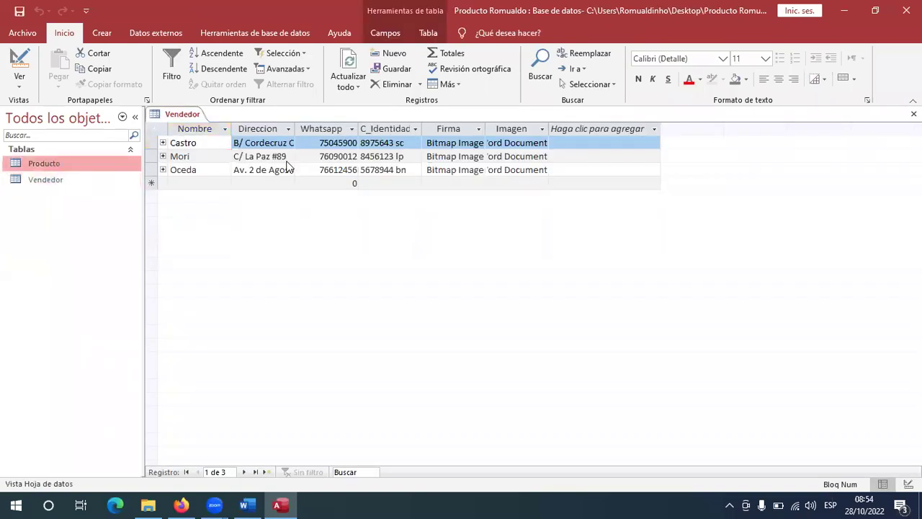
left_click(189, 115)
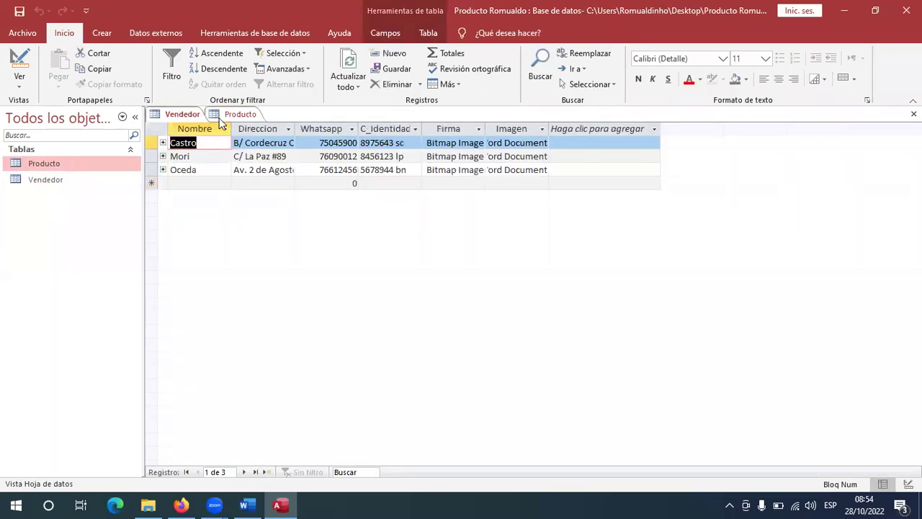
left_click(242, 114)
left_click(247, 505)
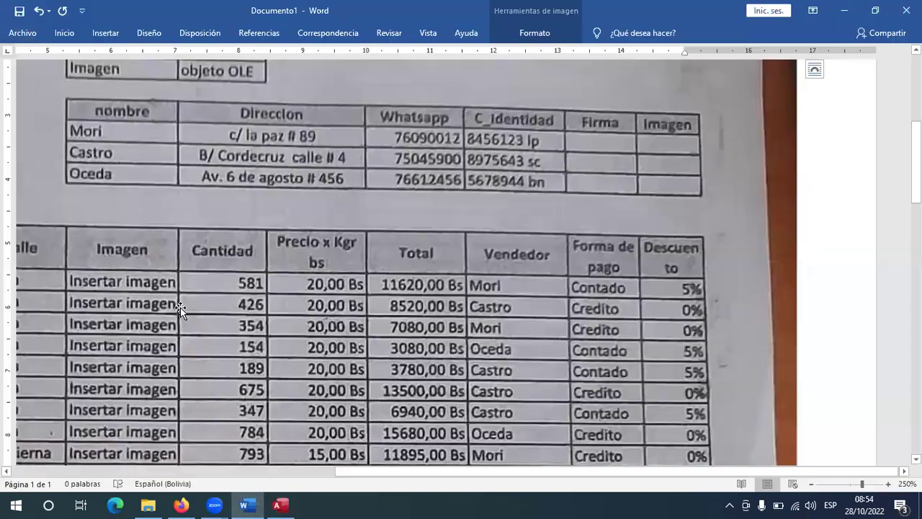
left_click_drag(621, 474, 377, 474)
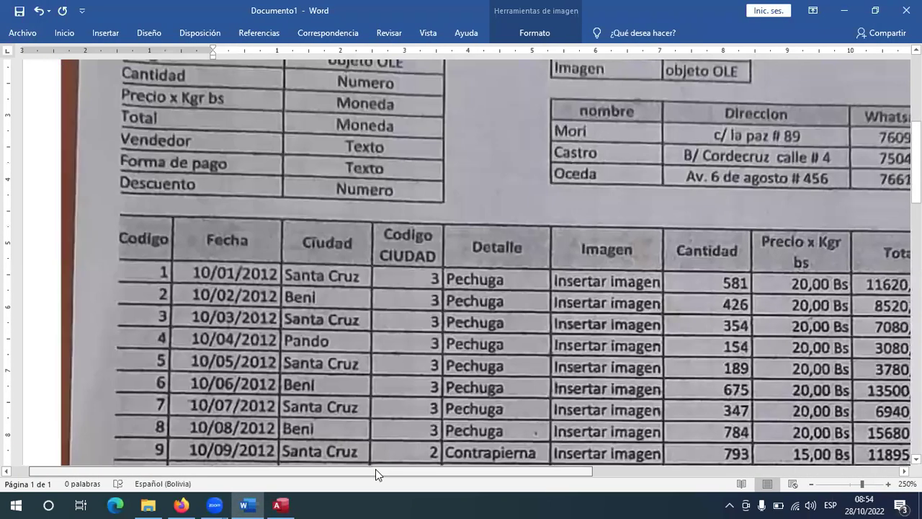
left_click(280, 505)
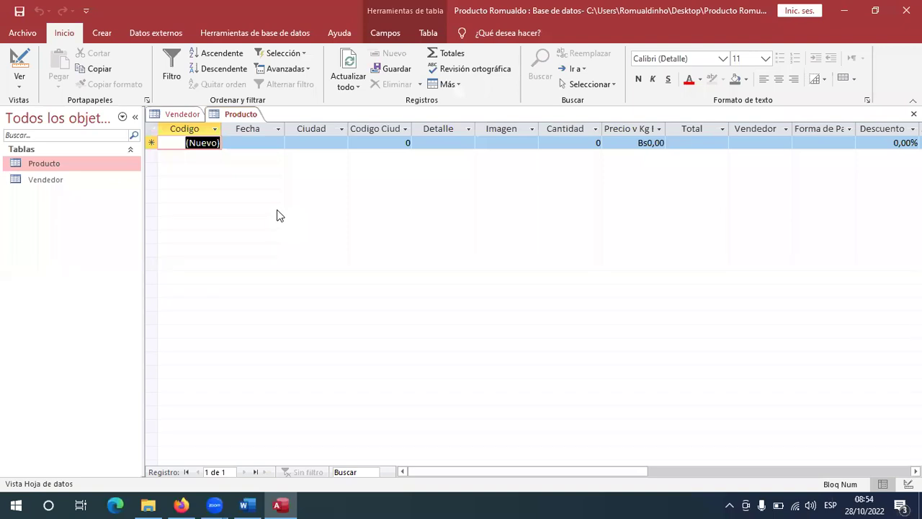
Enter Fecha 10/01/2012 in record 1 and autocomplete Ciudad to SAnta Cruz.
key("Tab")
type("10")
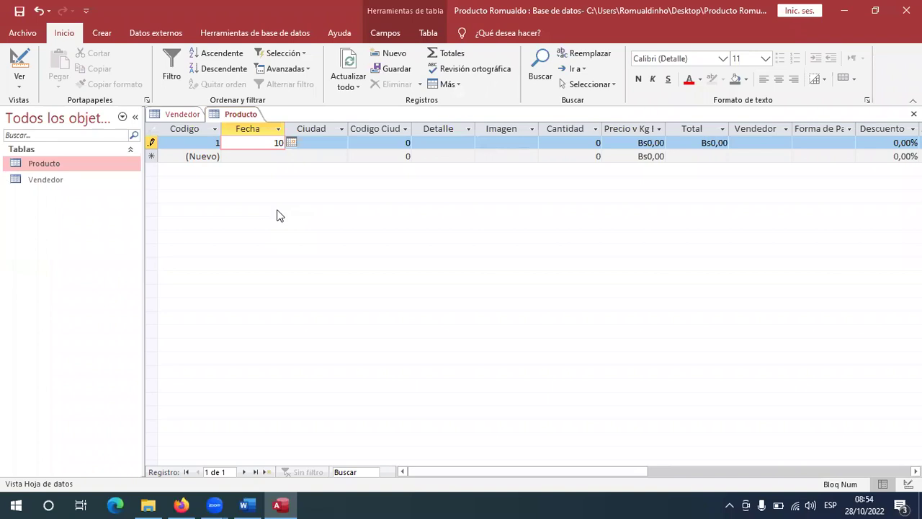
type("/01/2012")
key("Tab")
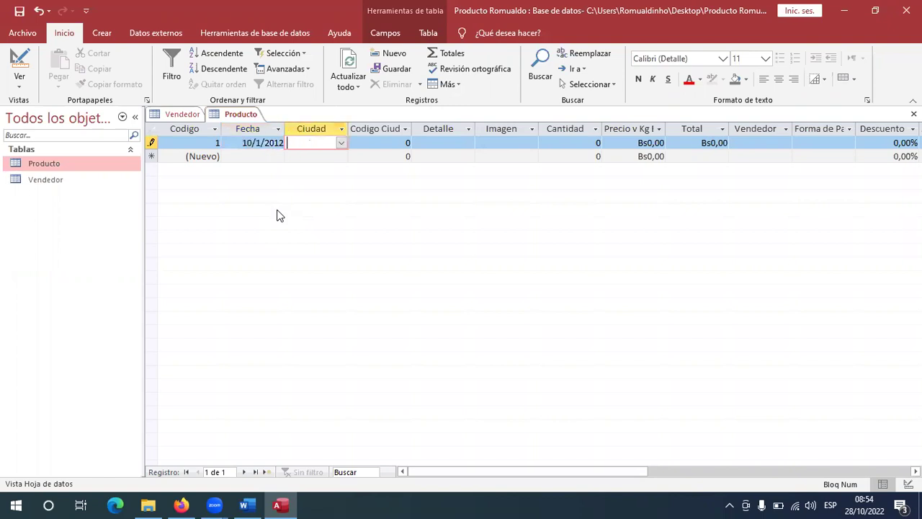
key("alt+Tab")
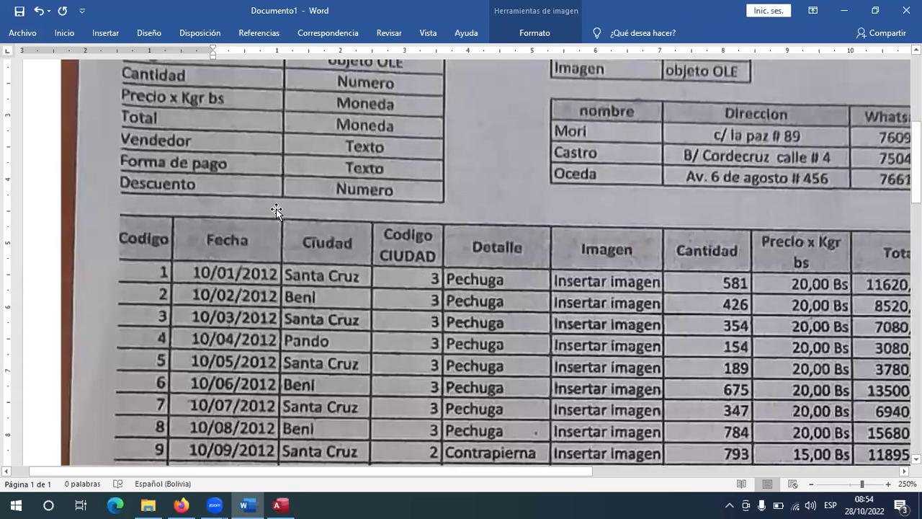
key("alt+Tab")
type("s")
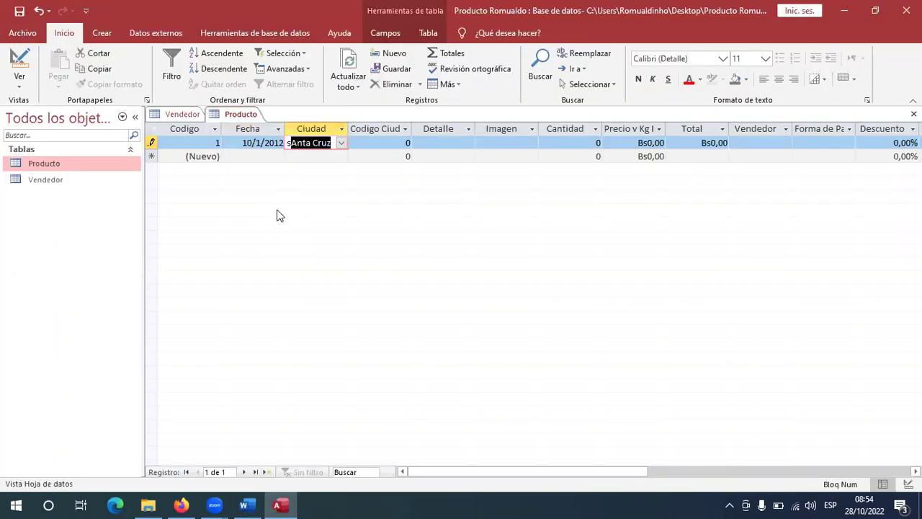
key("Tab")
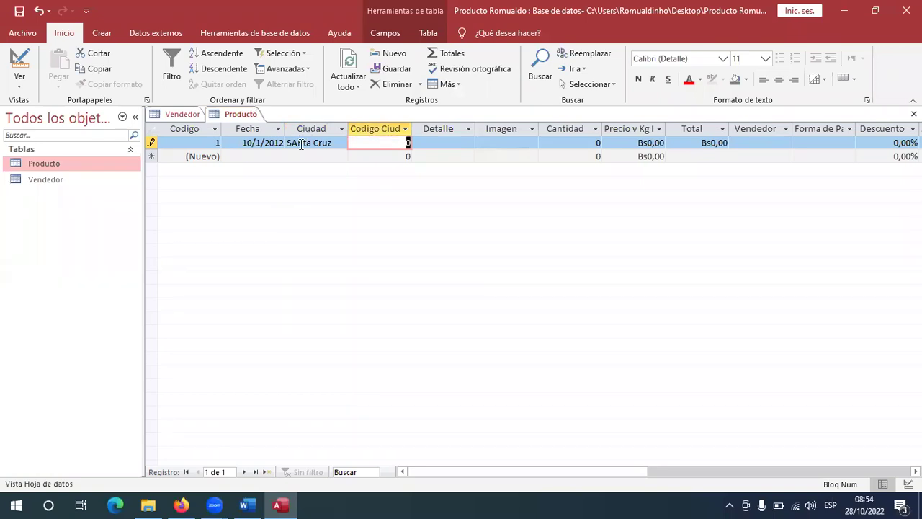
right_click(243, 116)
In Design view, fix the Ciudad lookup's Origen de la fila to read "Santa Cruz";"Beni";"Pando".
left_click(274, 177)
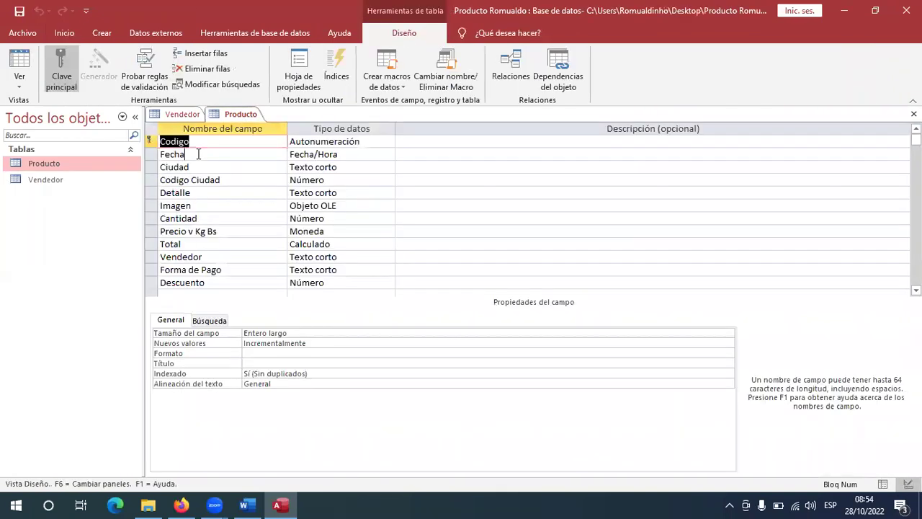
left_click(208, 320)
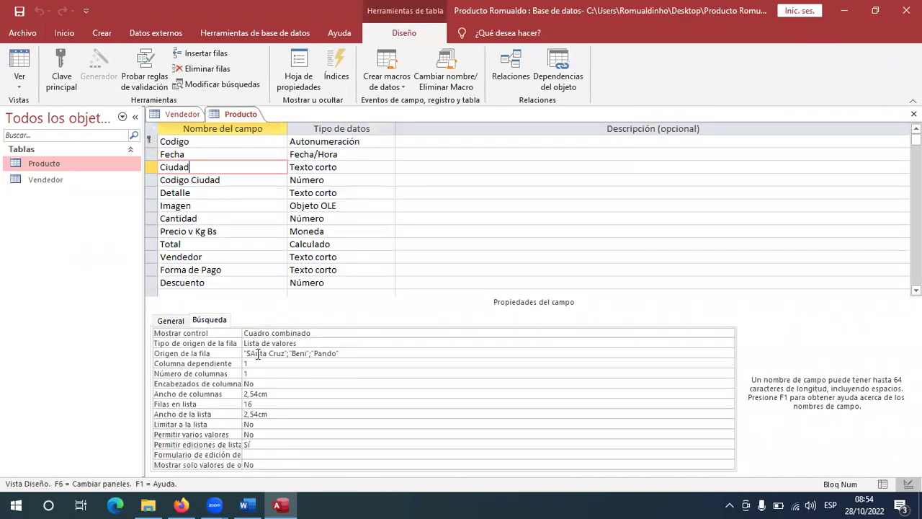
key("BackSpace")
type("a")
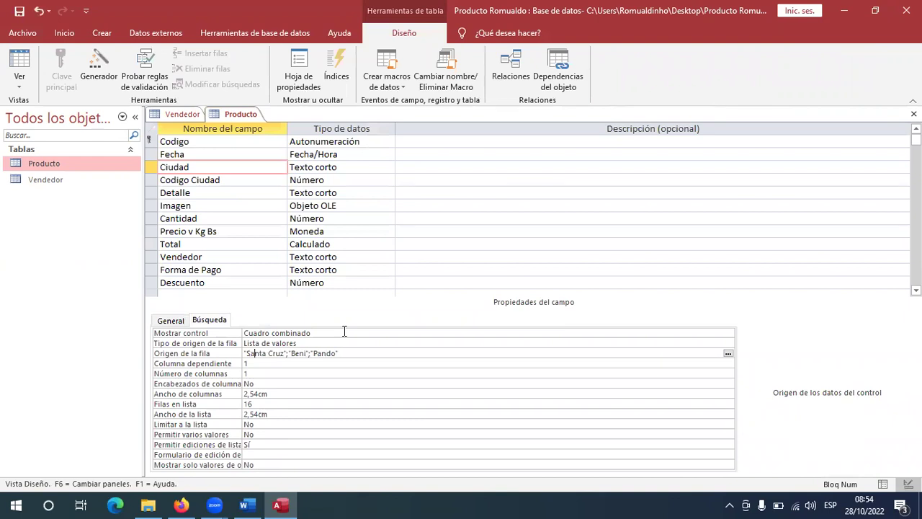
right_click(228, 116)
Save the design change and choose Santa Cruz from record 1's Ciudad list.
left_click(284, 190)
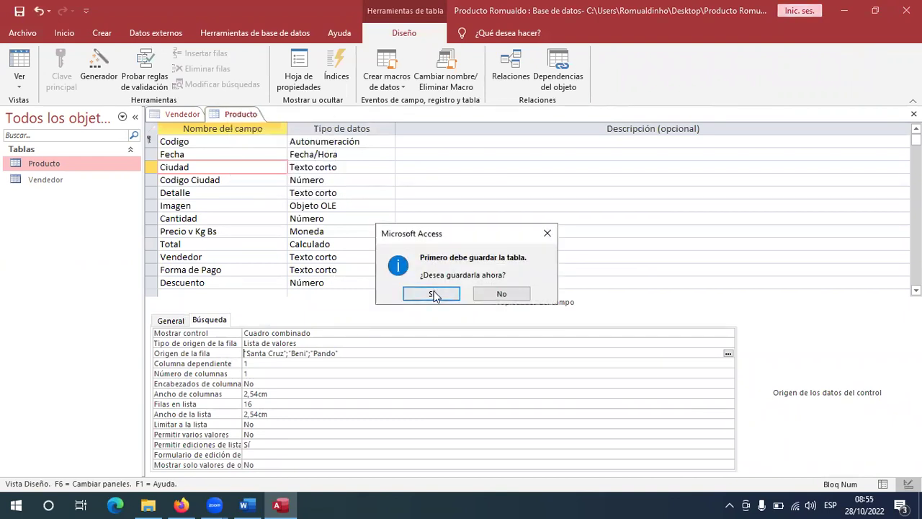
left_click(432, 295)
left_click(344, 142)
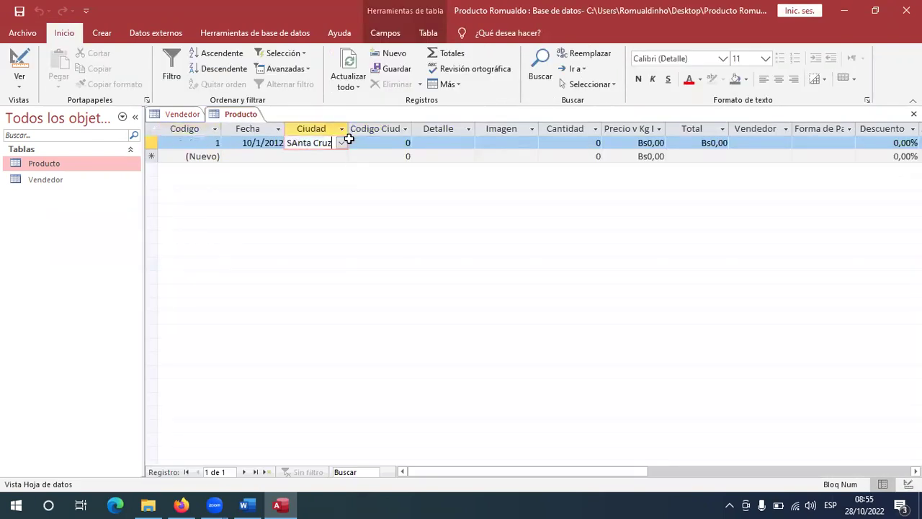
left_click(344, 143)
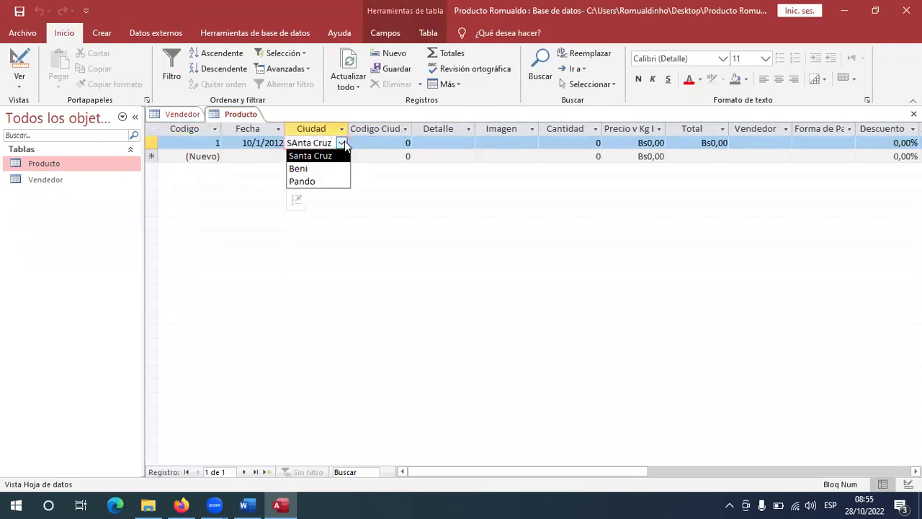
left_click(309, 152)
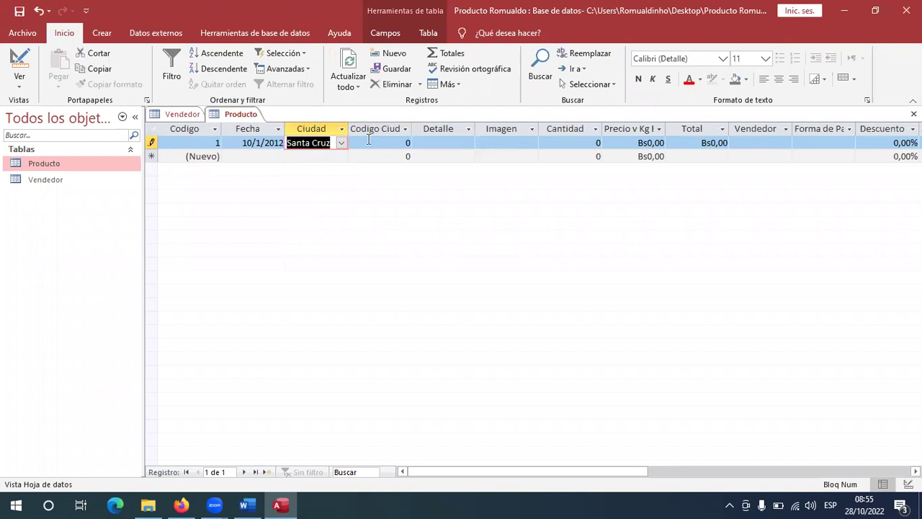
Enter Codigo Ciudad 3 and Detalle Pechuga for record 1.
key("alt+Tab")
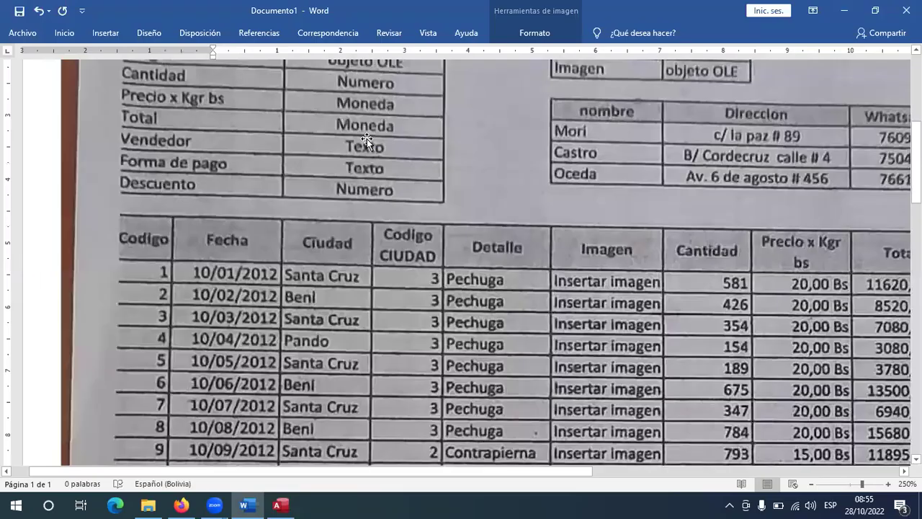
key("alt+Tab")
key("Tab")
type("3")
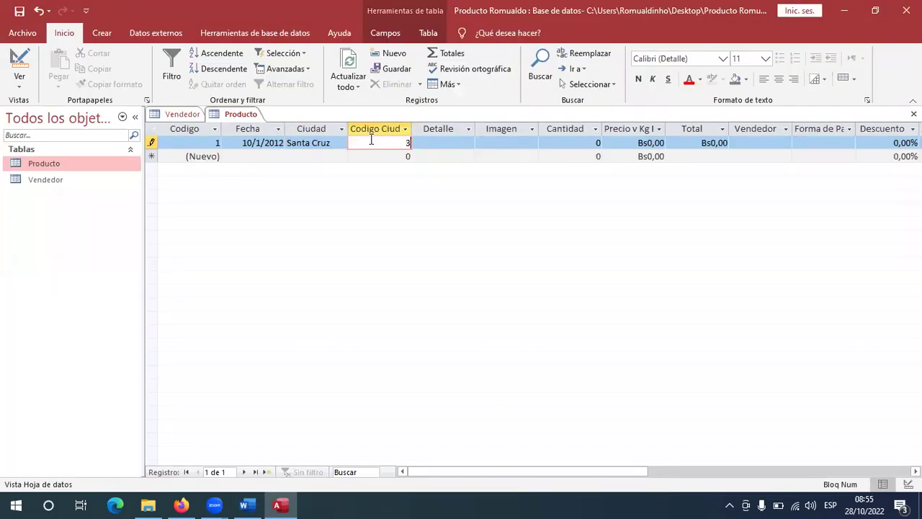
key("Tab")
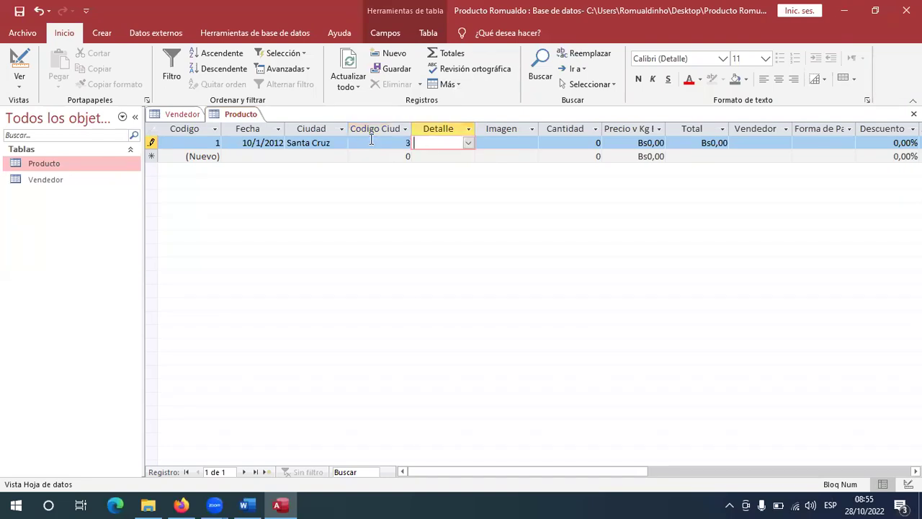
key("alt+Tab")
key("alt+Tab")
type("p")
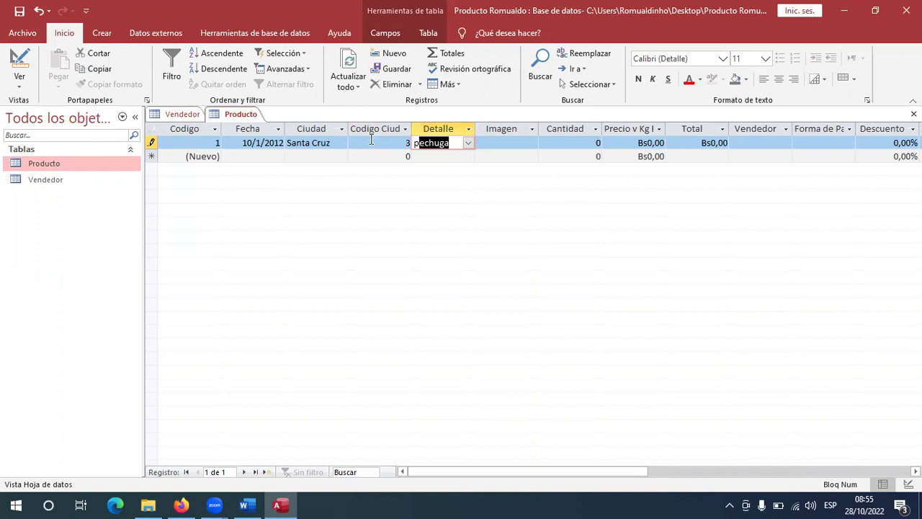
key("Tab")
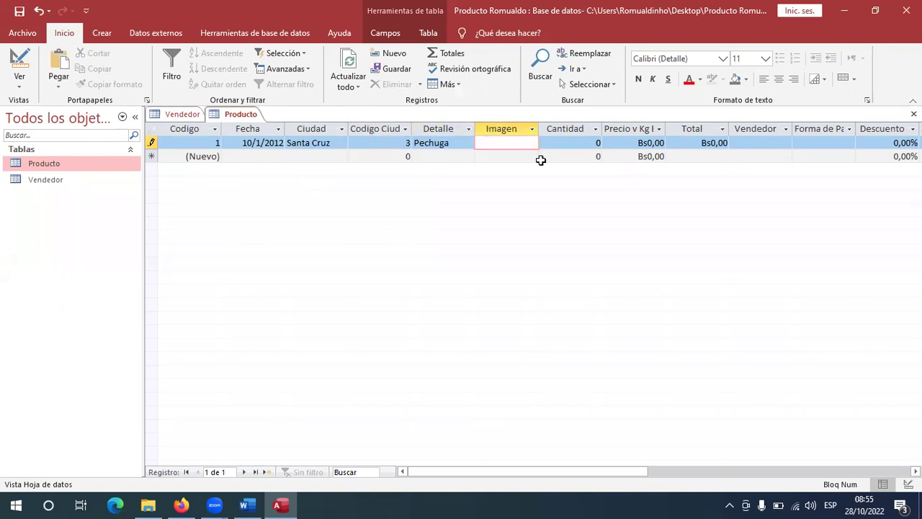
Insert a new Microsoft Word Document object into record 1's Imagen cell.
right_click(506, 142)
left_click(527, 267)
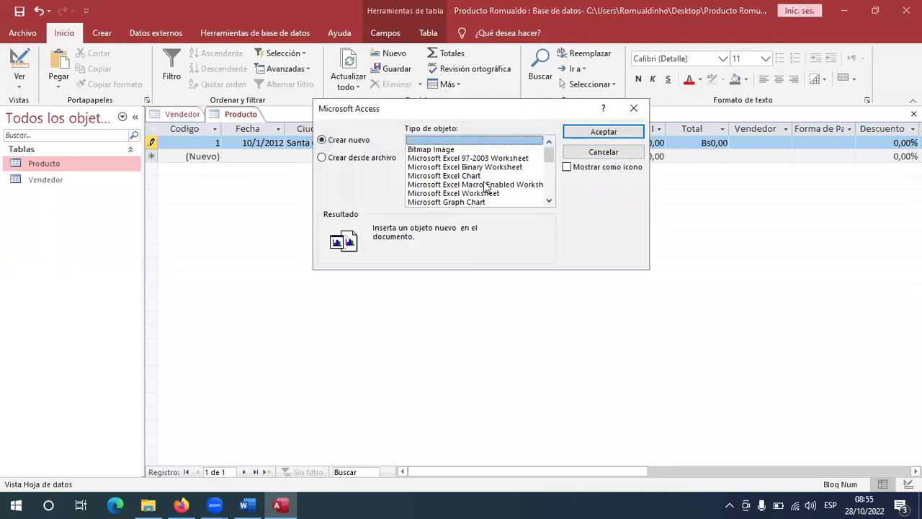
scroll(487, 189, "down", 5)
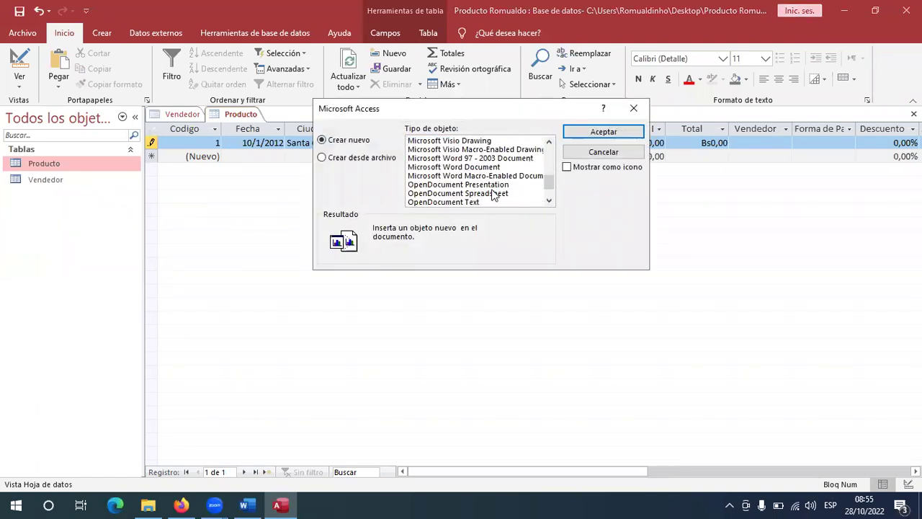
scroll(494, 196, "down", 1)
scroll(490, 180, "up", 2)
double_click(484, 170)
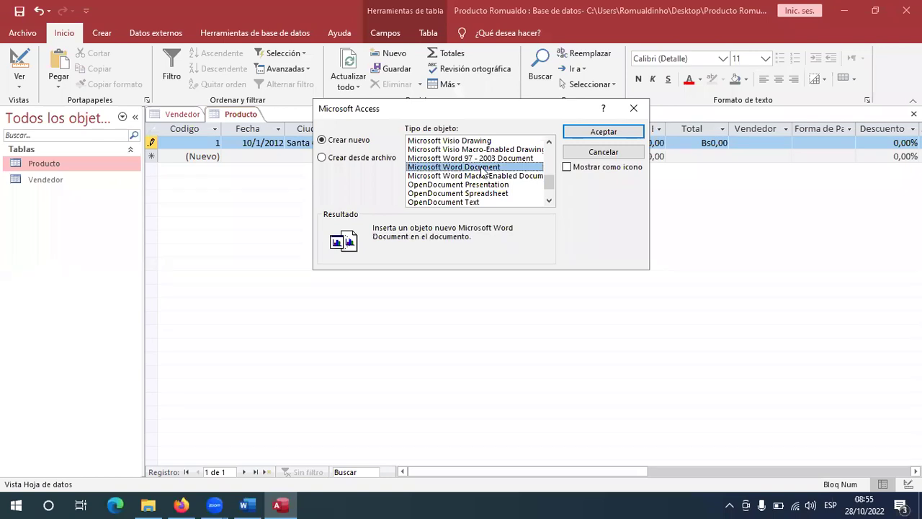
left_click(181, 505)
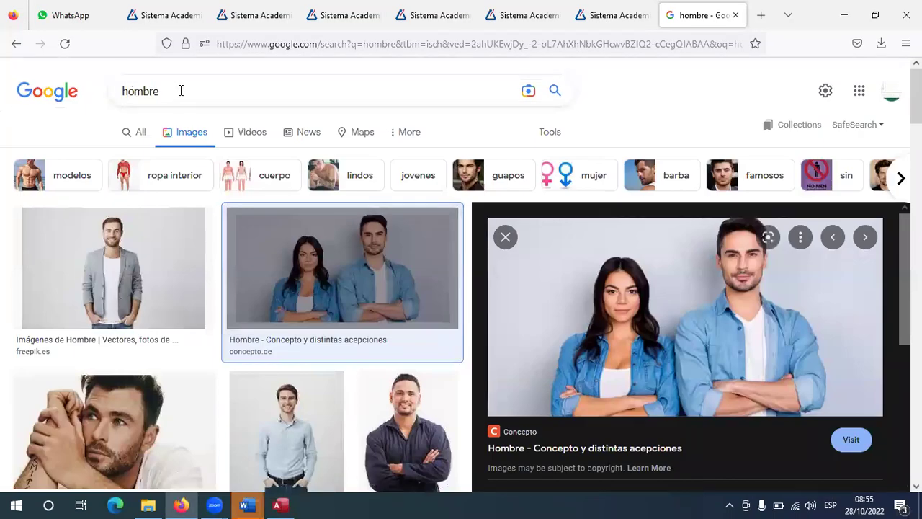
Search Google Images for 'pechuga de pollo' and copy a raw chicken breast photo.
left_click(110, 88)
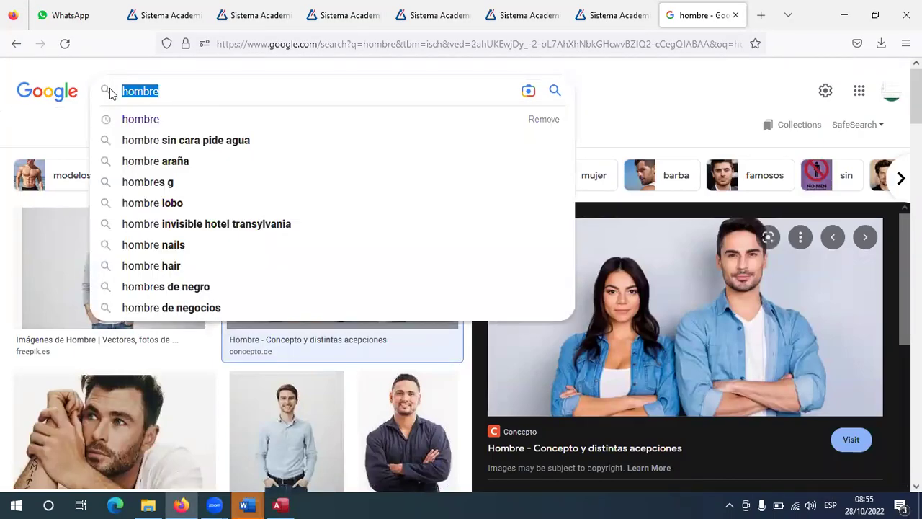
type("pechu")
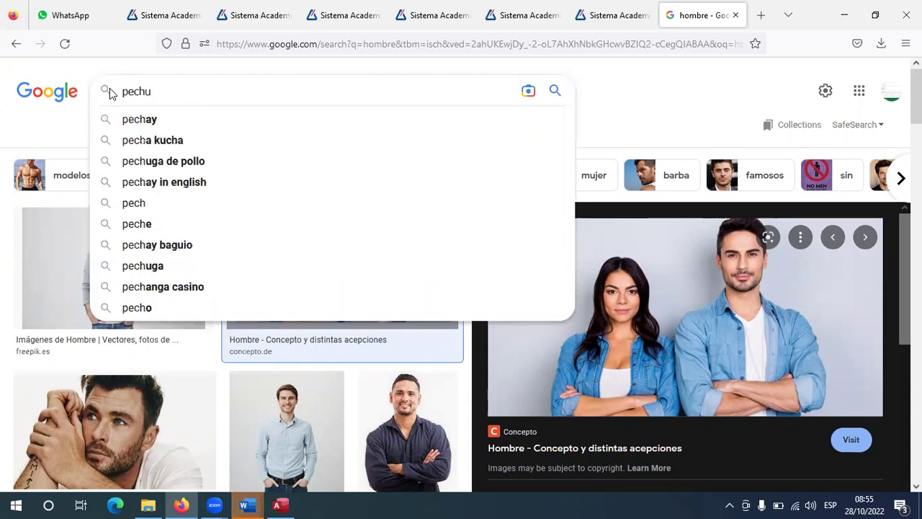
type("ga de pollo")
key("Return")
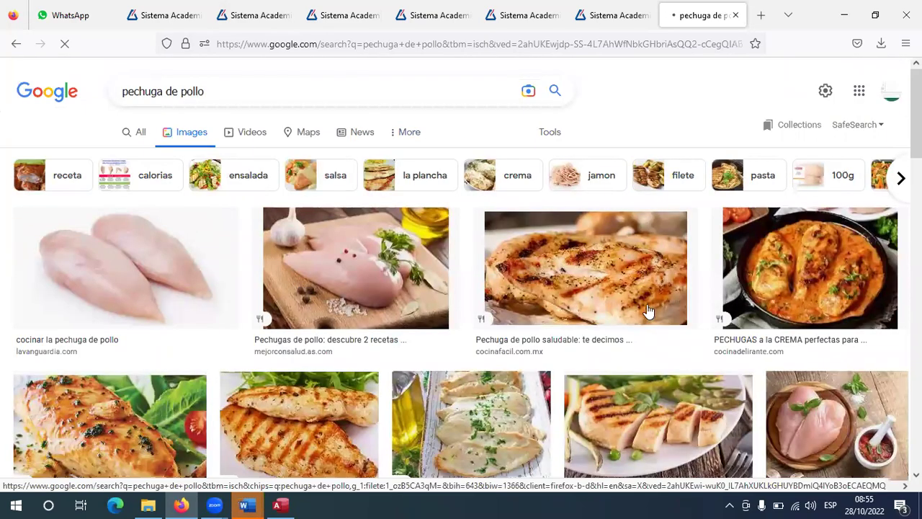
scroll(793, 328, "down", 2)
scroll(840, 294, "down", 3)
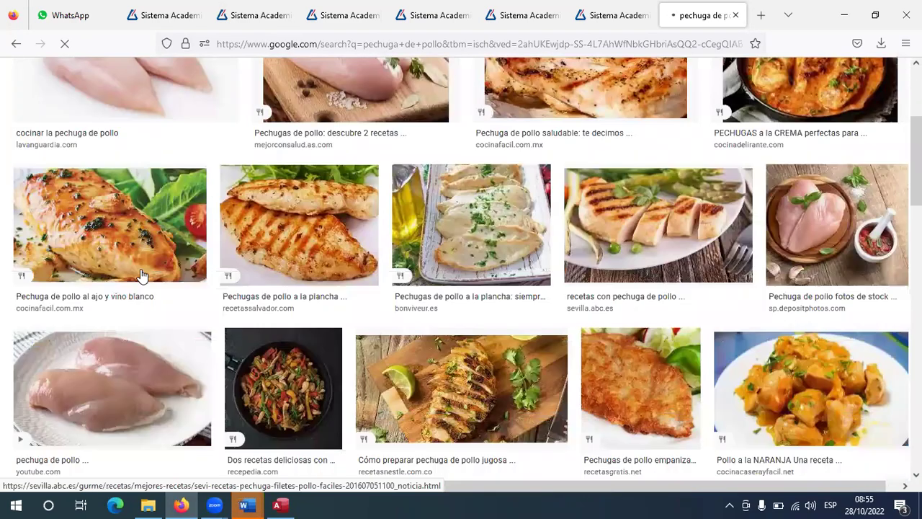
scroll(508, 312, "down", 5)
left_click(414, 344)
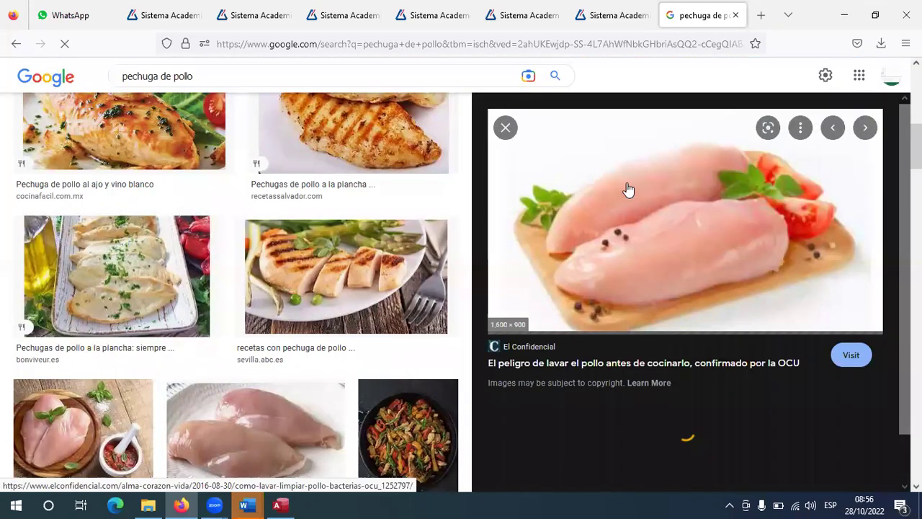
right_click(628, 190)
left_click(681, 354)
Paste the copied chicken photo into the embedded Word document.
left_click(244, 505)
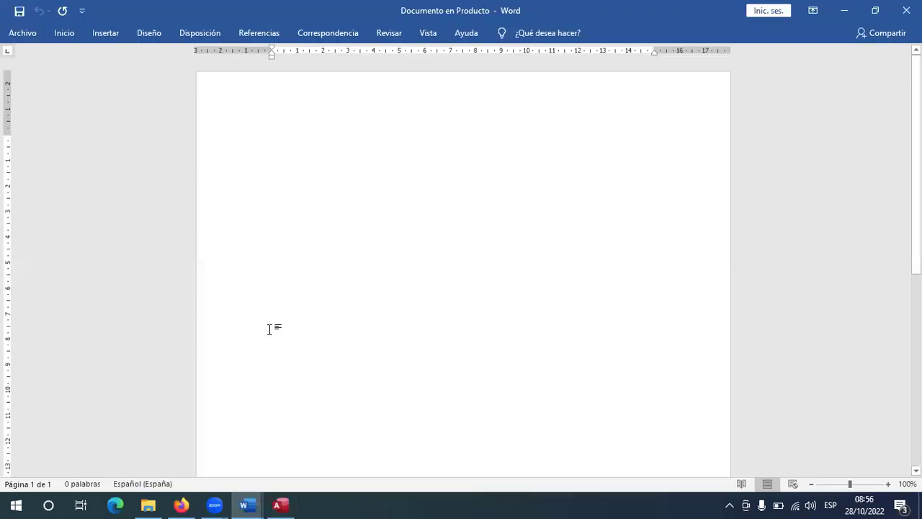
left_click(62, 34)
left_click(20, 84)
left_click(58, 118)
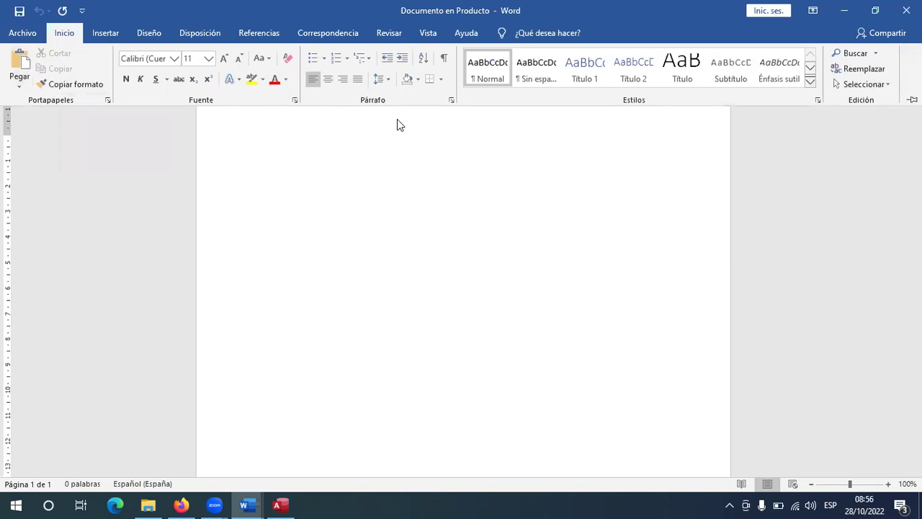
Shrink the chicken photo by its corner handle and close Word to return to Producto.
key("ctrl+F1")
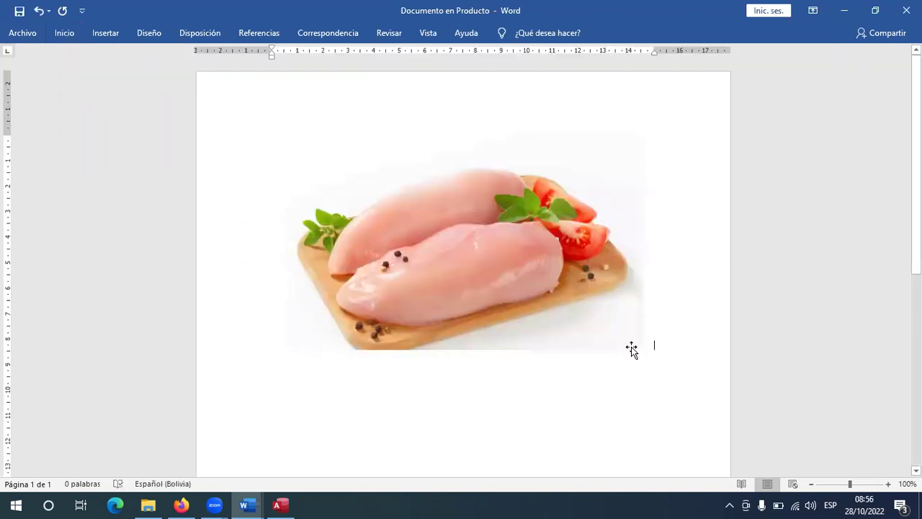
left_click(643, 351)
left_click_drag(652, 352, 478, 249)
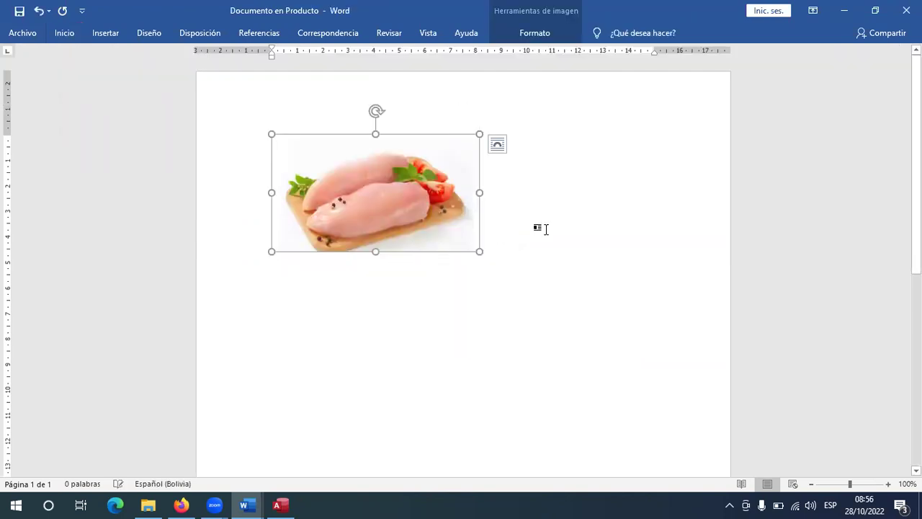
key("Right")
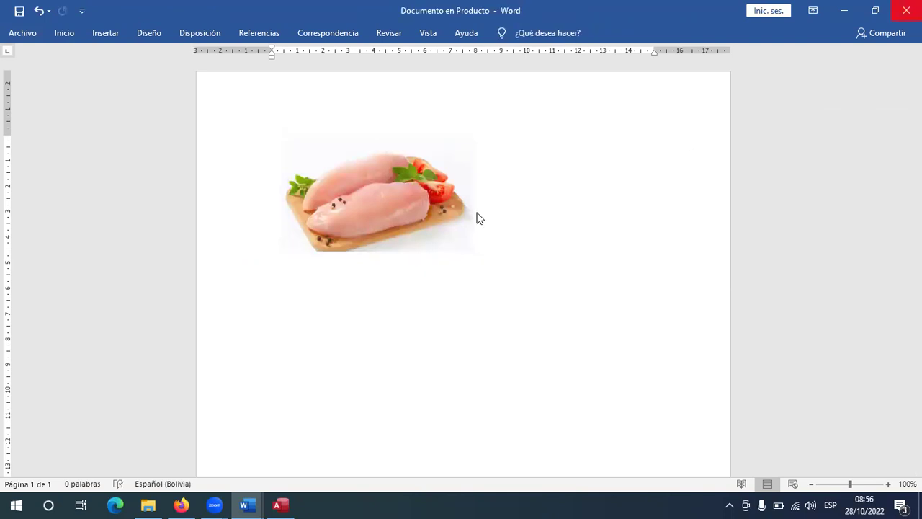
key("alt+F4")
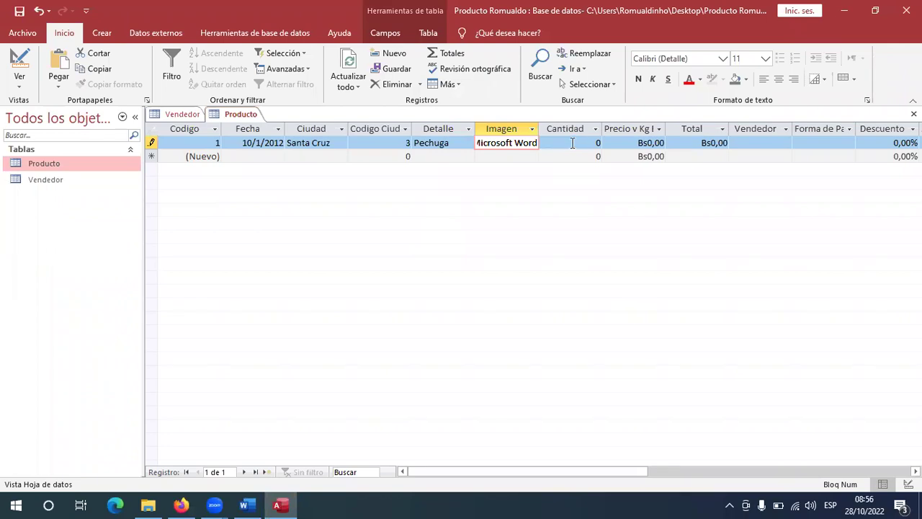
Enter Cantidad 581 for record 1, checking the reference table.
key("alt+Tab")
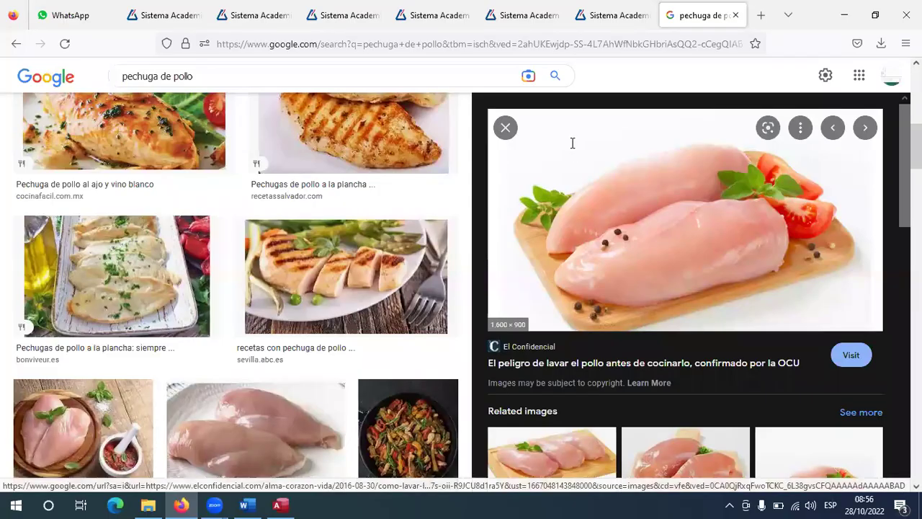
key("alt+Tab")
key("alt+Tab")
key("Tab")
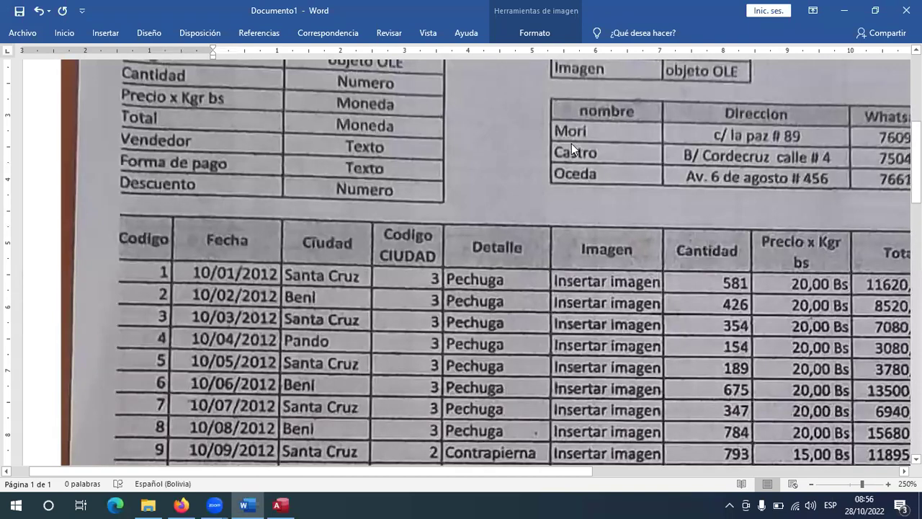
key("alt+Tab")
key("Tab")
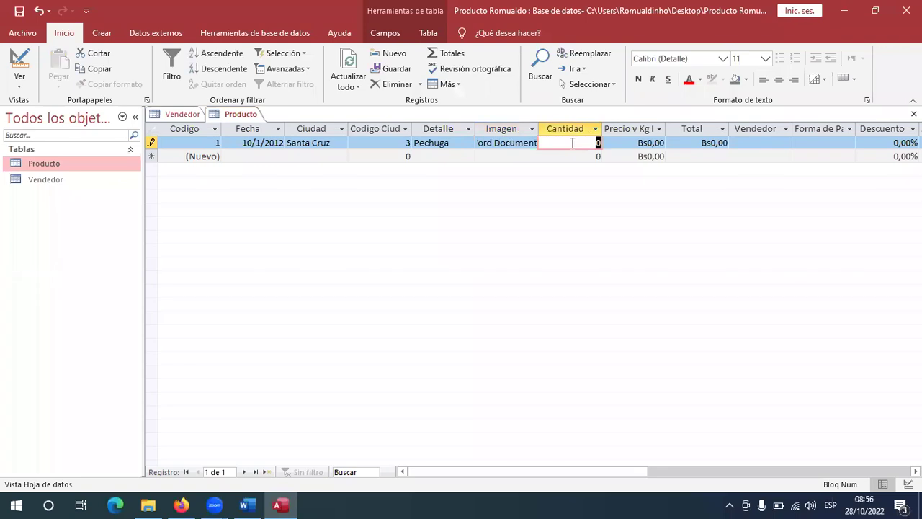
type("581")
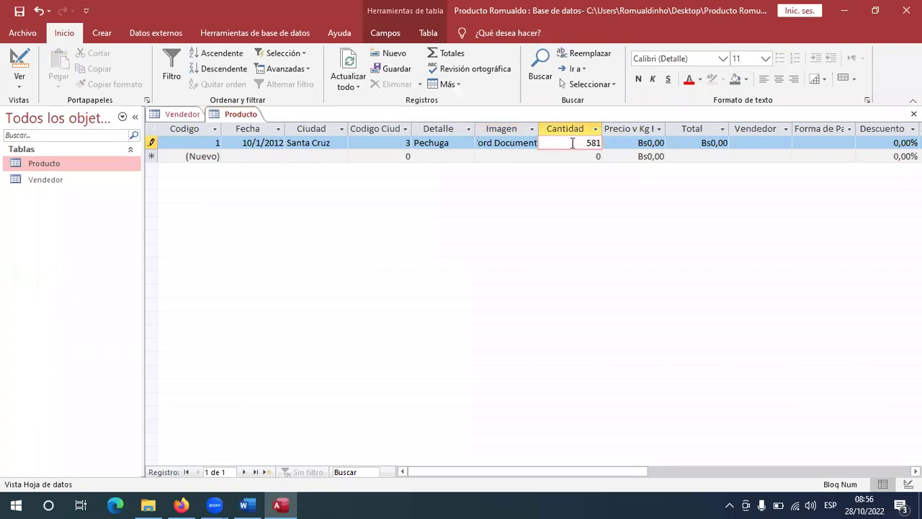
key("Tab")
Enter Precio v Kg 20 so record 1's Total calculates to Bs11.620,00.
key("alt+Tab")
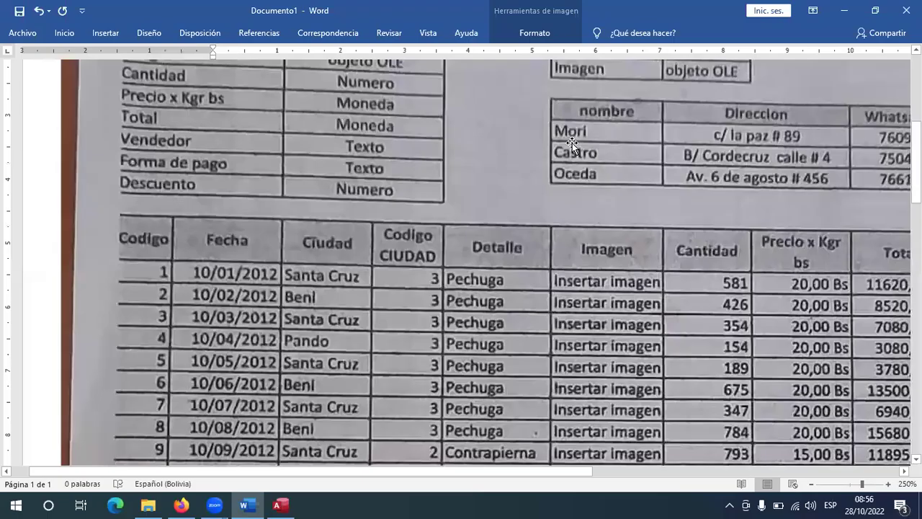
key("alt+Tab")
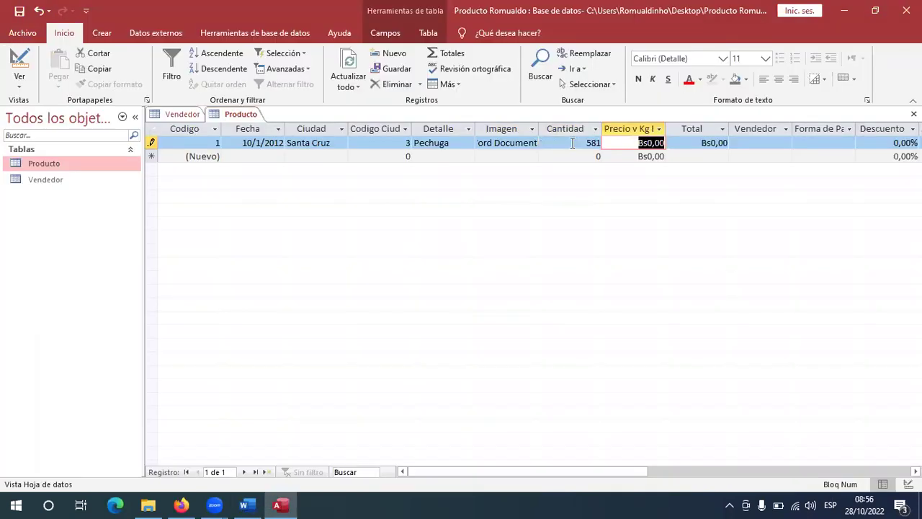
type("20")
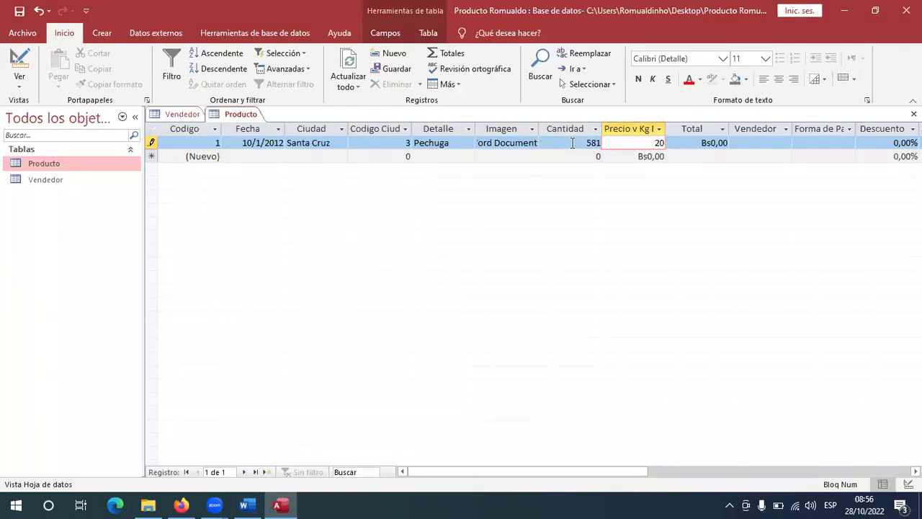
key("alt+Tab")
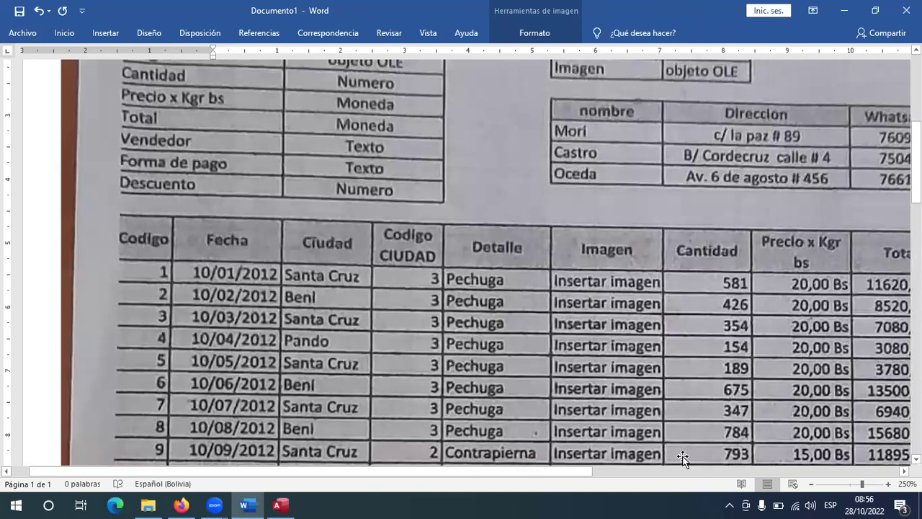
scroll(683, 459, "right", 5)
key("alt+Tab")
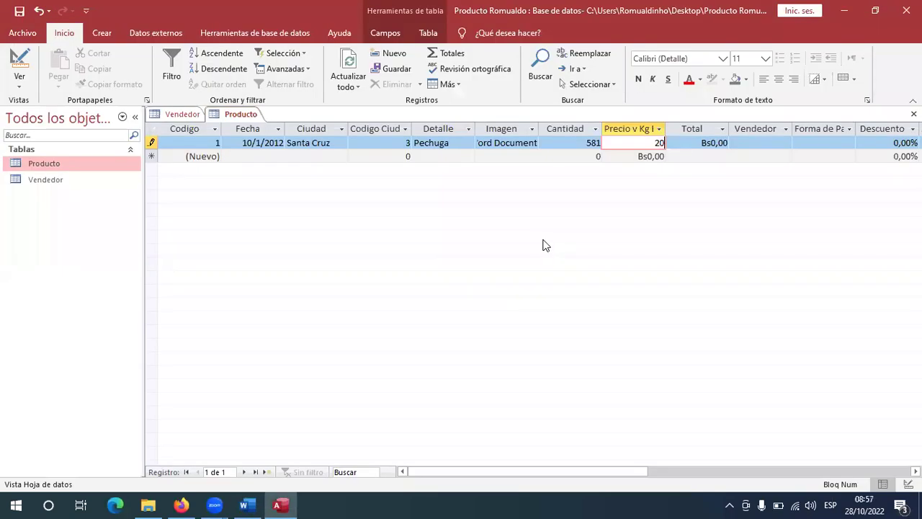
key("Tab")
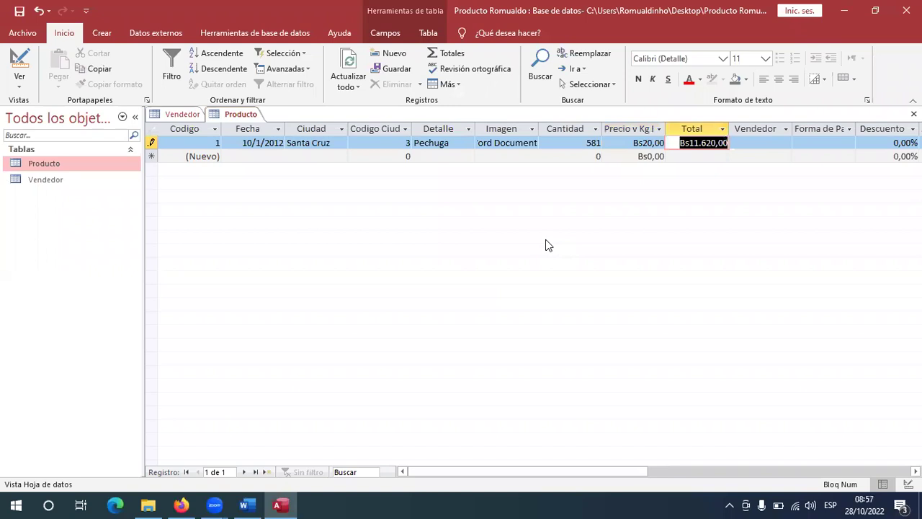
key("alt+Tab")
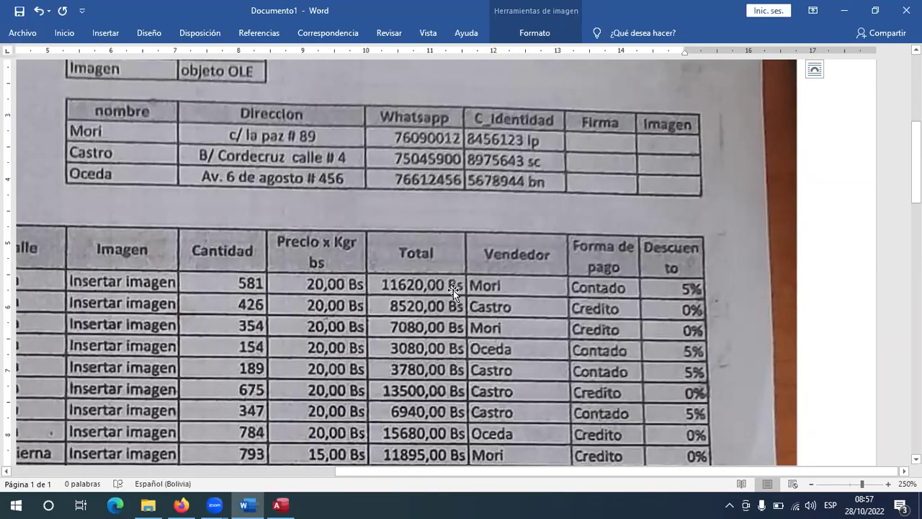
key("alt+Tab")
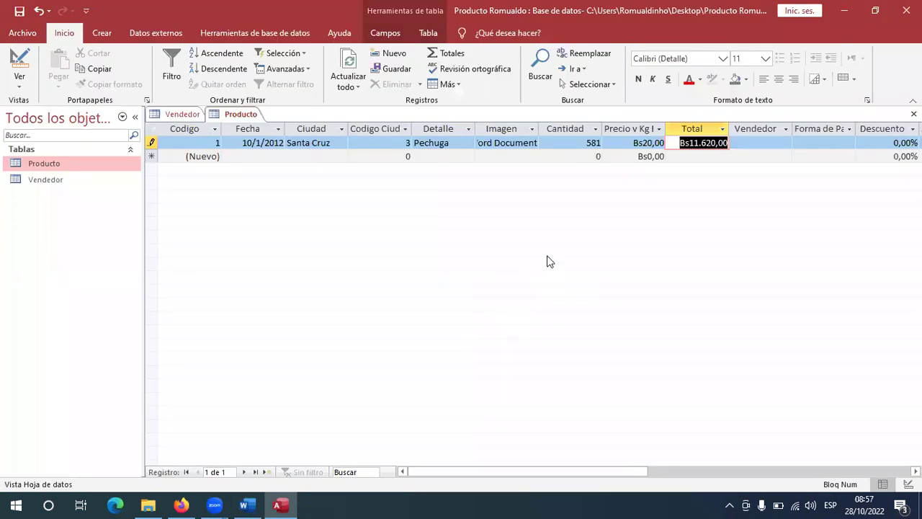
Enter the seller's name in record 1's Vendedor and dismiss the missing related record errors.
left_click(745, 143)
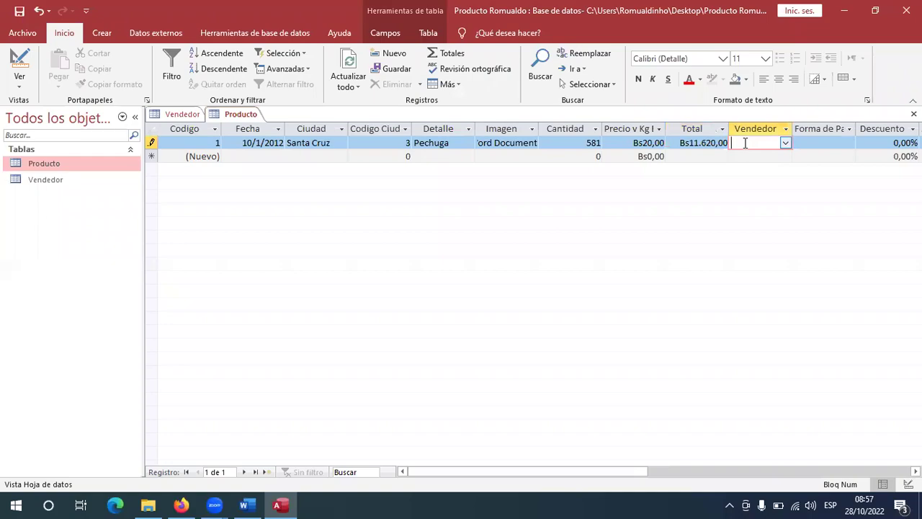
key("alt+Tab")
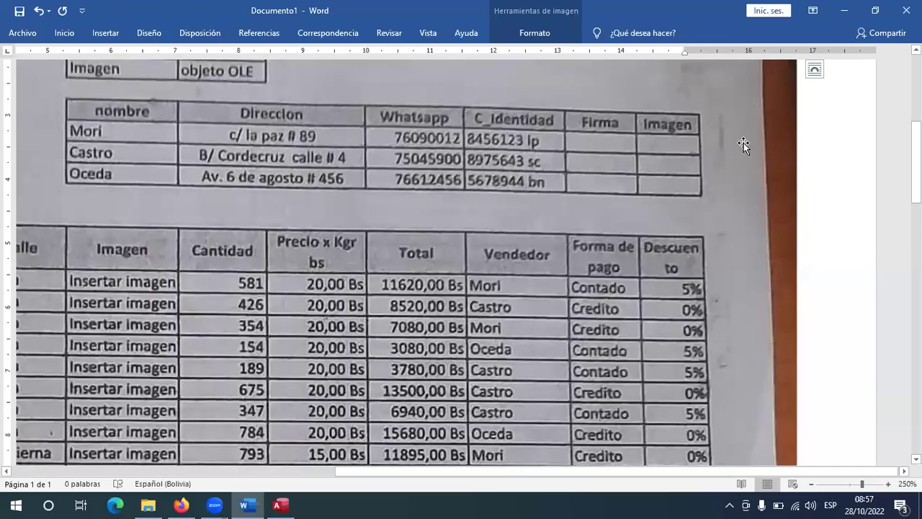
key("alt+Tab")
type("mo")
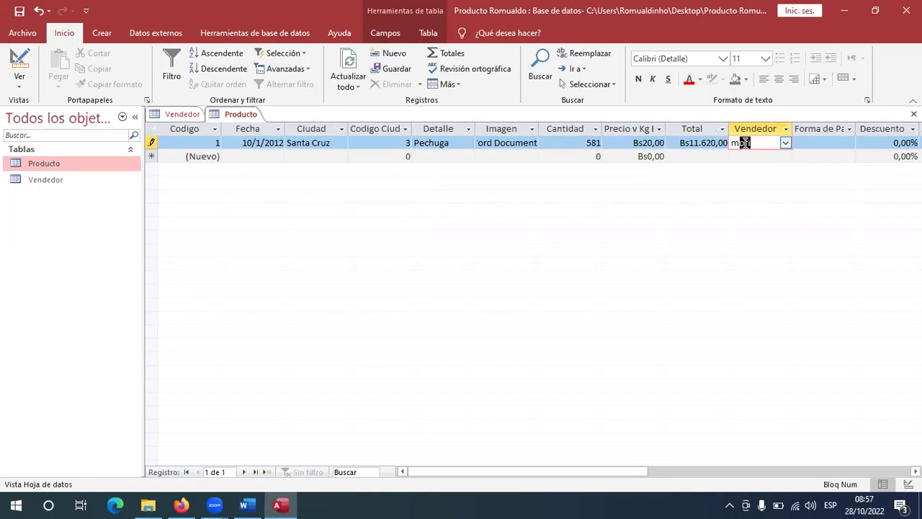
type("y")
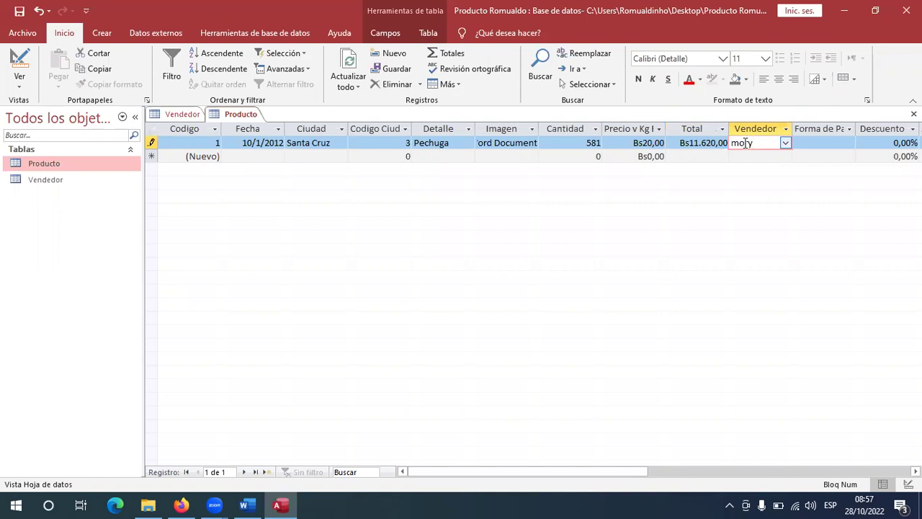
key("Tab")
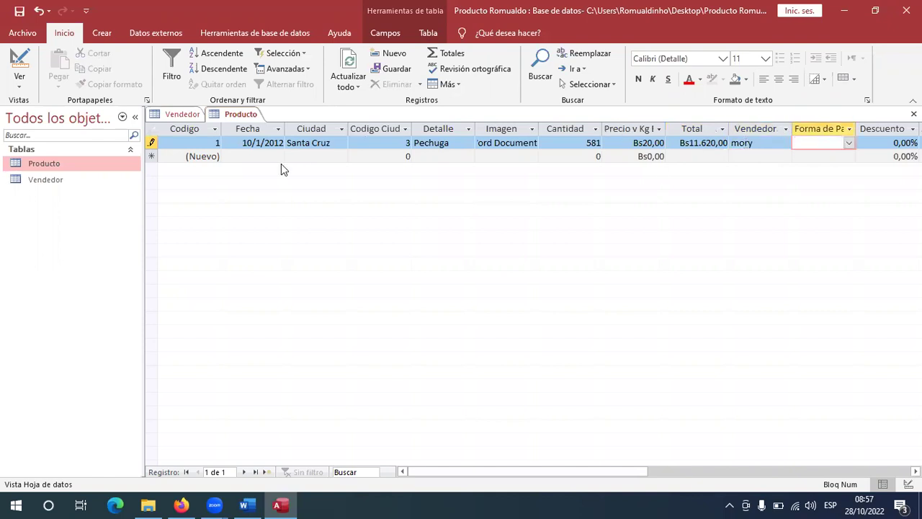
left_click(245, 158)
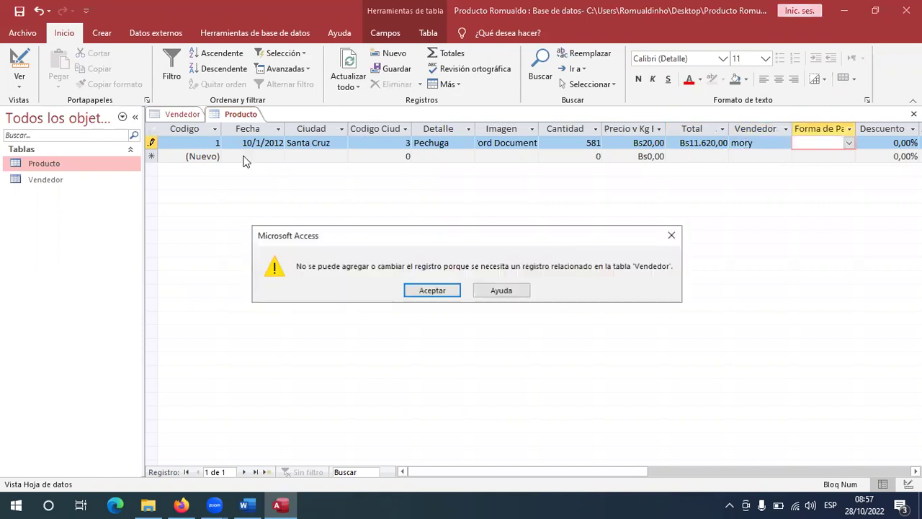
left_click(431, 291)
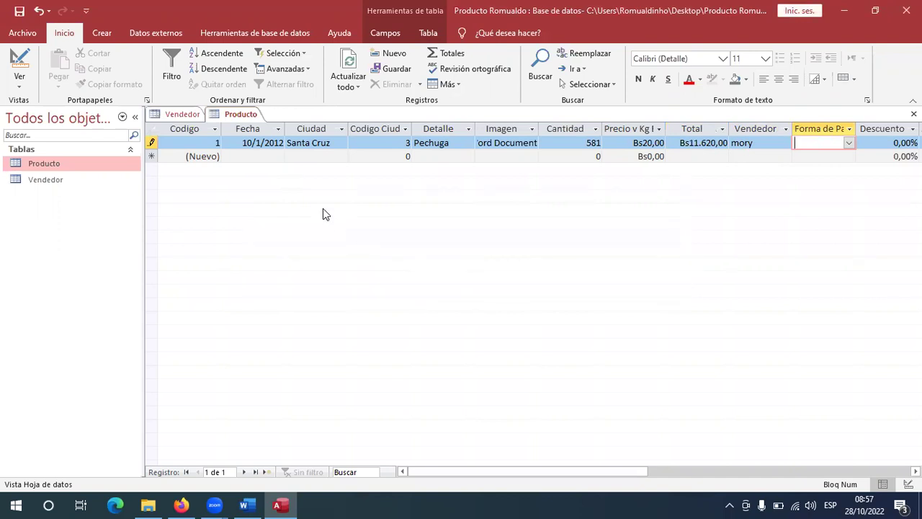
left_click(251, 156)
left_click(431, 291)
Correct the seller's name so record 1 saves with a valid Vendedor.
left_click(769, 143)
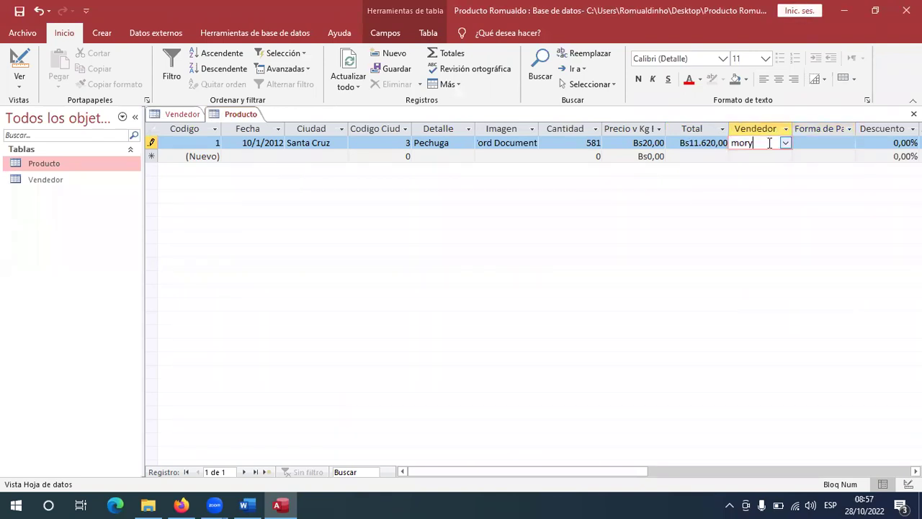
type("i")
left_click(237, 154)
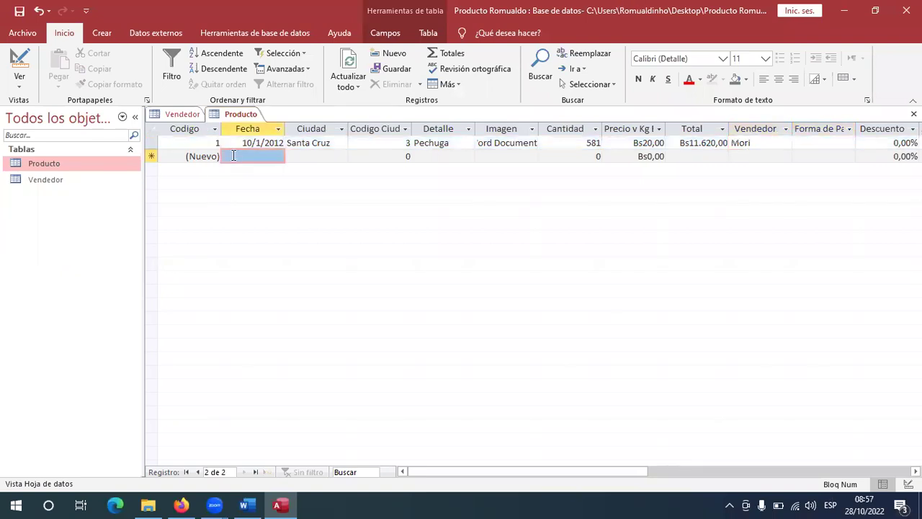
left_click(262, 142)
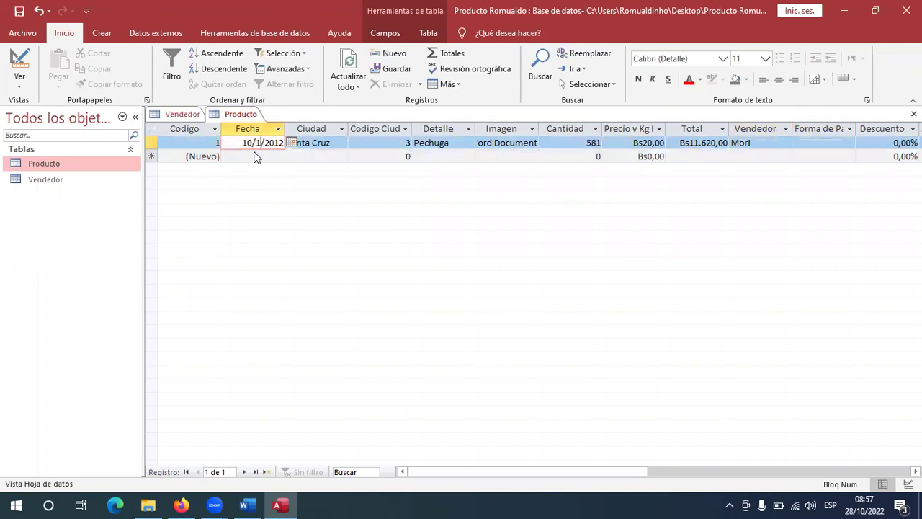
left_click(255, 155)
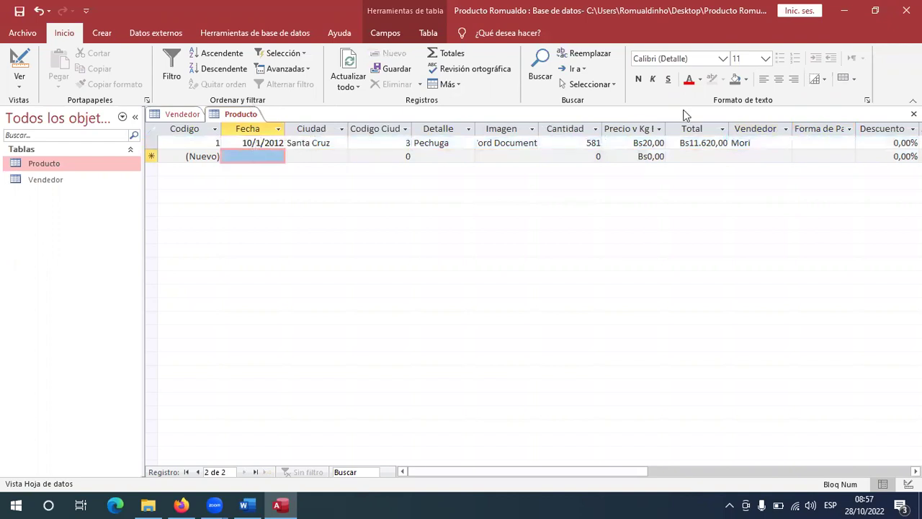
left_click(771, 142)
Set record 1's Forma de Pago to Contado, replacing an initial Credito.
left_click(821, 141)
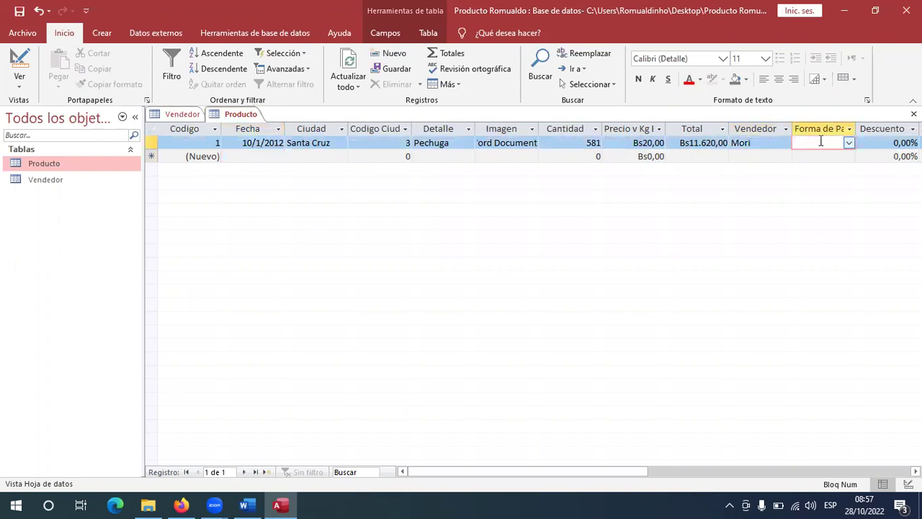
key("alt+Tab")
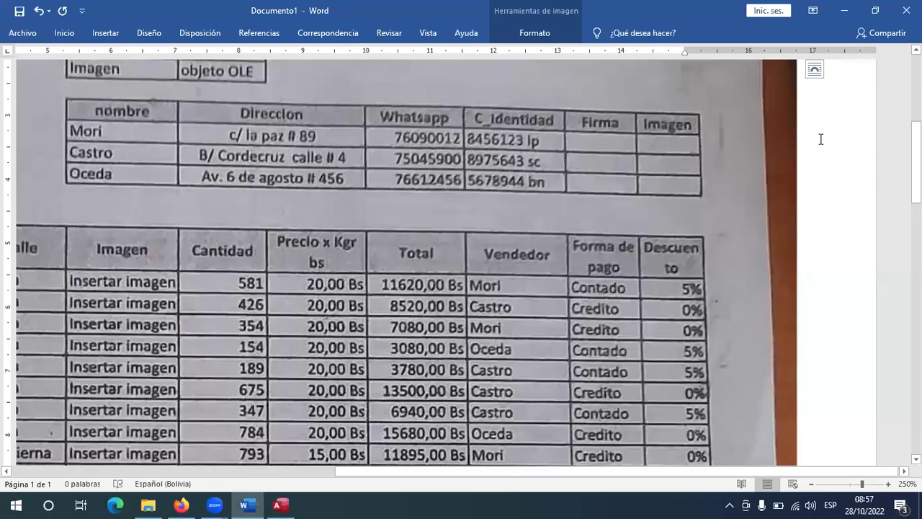
key("alt+Tab")
type("Credito")
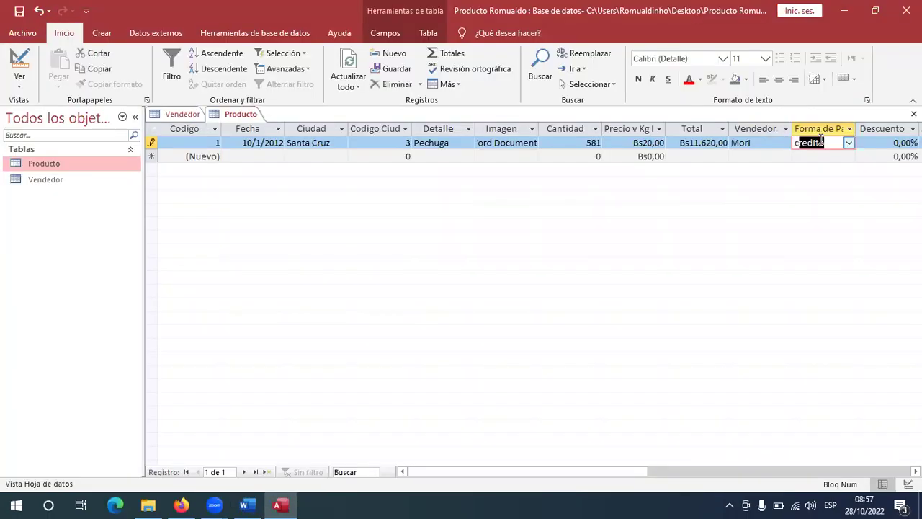
key("Tab")
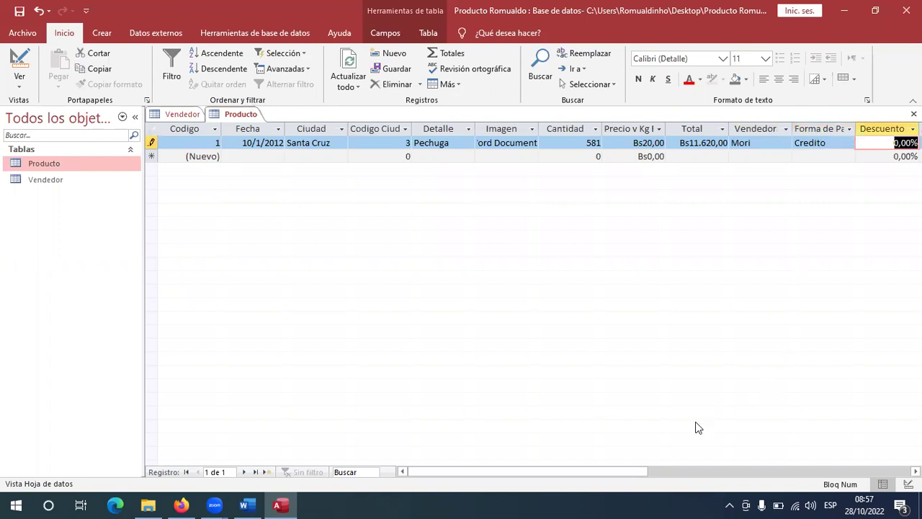
double_click(820, 143)
type("contado")
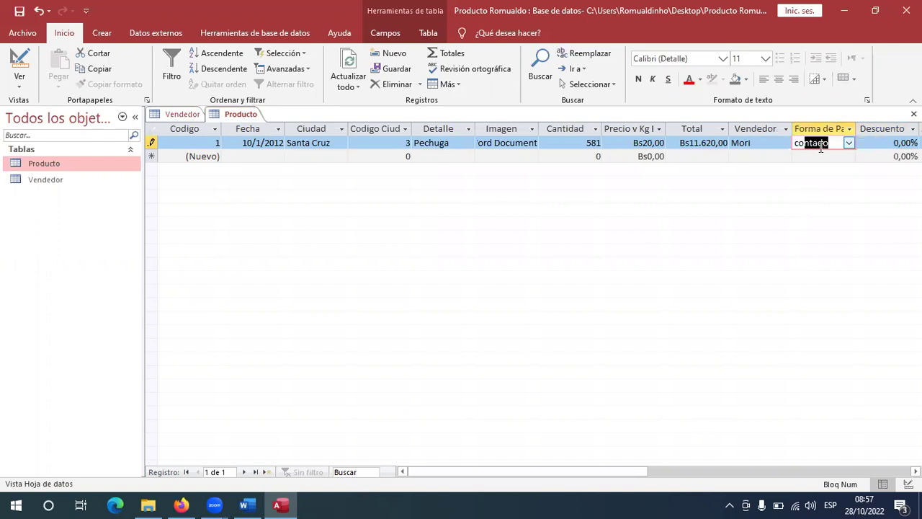
key("Tab")
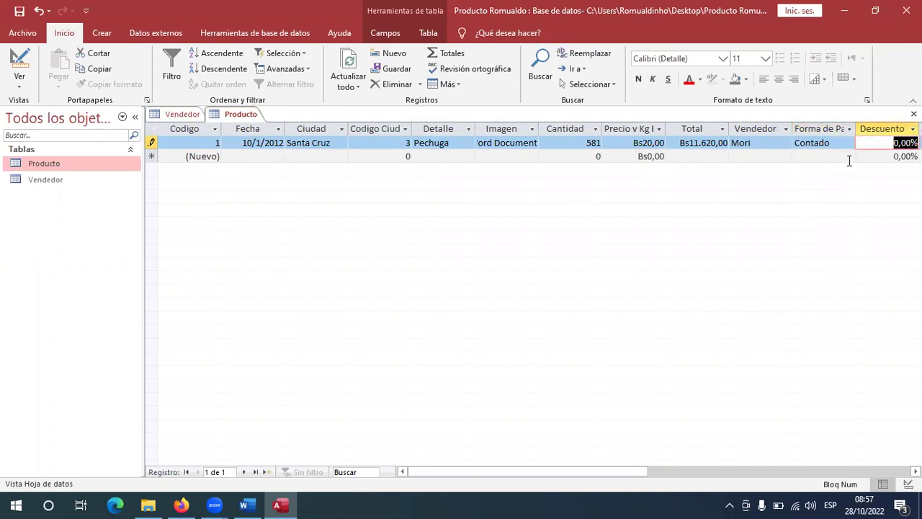
Enter Descuento 5 for record 1, correcting an initial 3.
key("alt+Tab")
key("alt+Tab")
type("3")
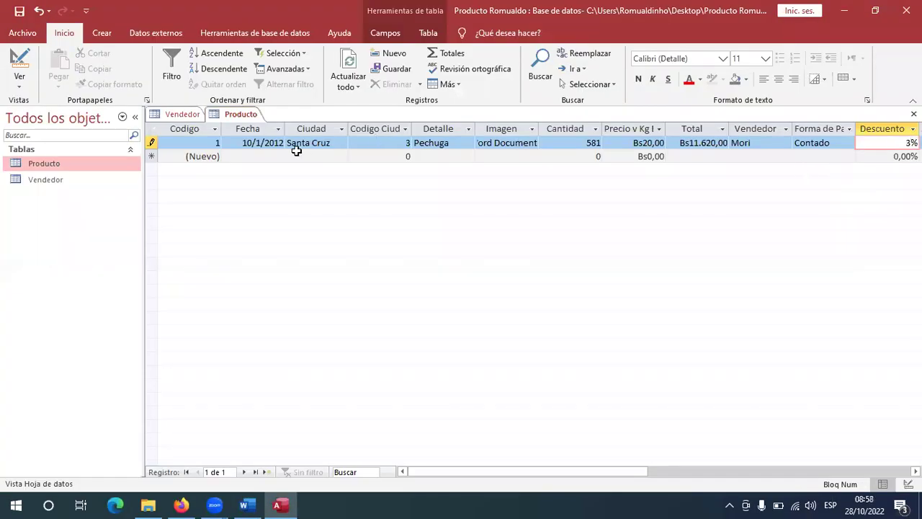
left_click(265, 158)
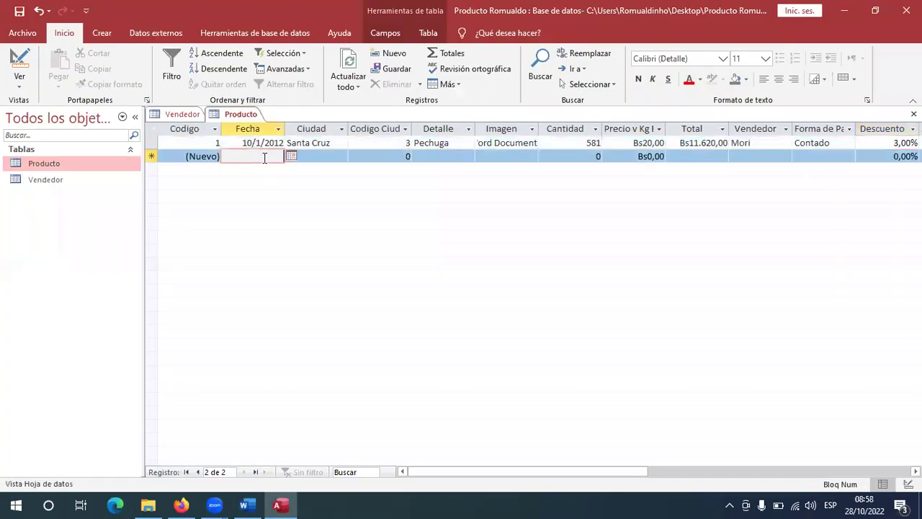
left_click(871, 144)
left_click_drag(918, 143, 890, 143)
type("5")
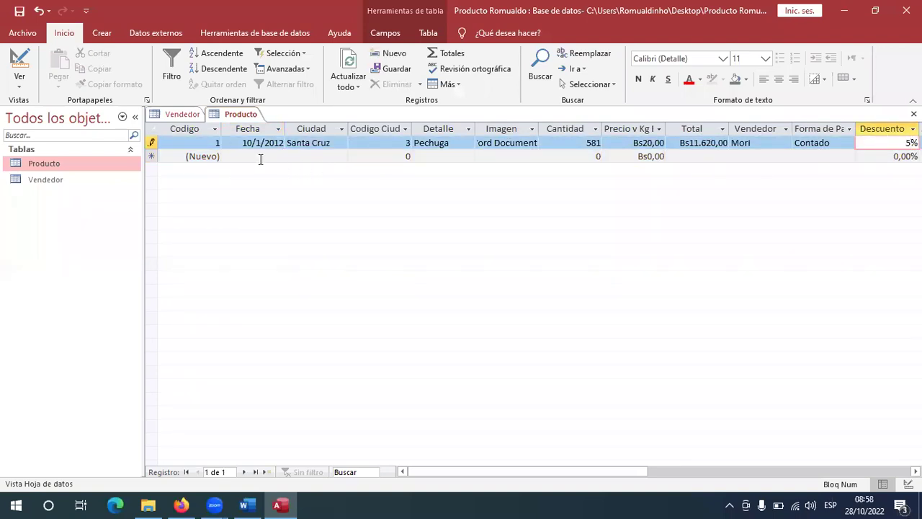
left_click(259, 158)
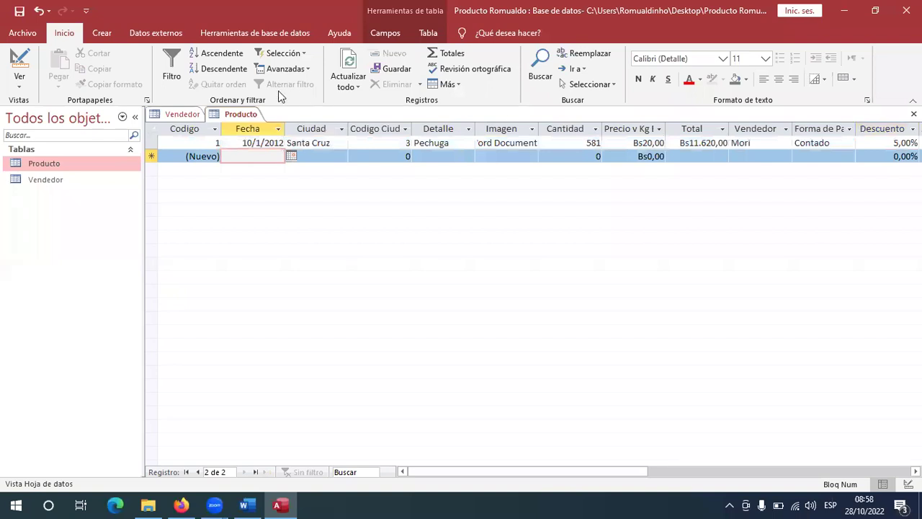
right_click(226, 117)
Set Descuento's Lugares decimales to 0 in Design view and save the table.
left_click(242, 172)
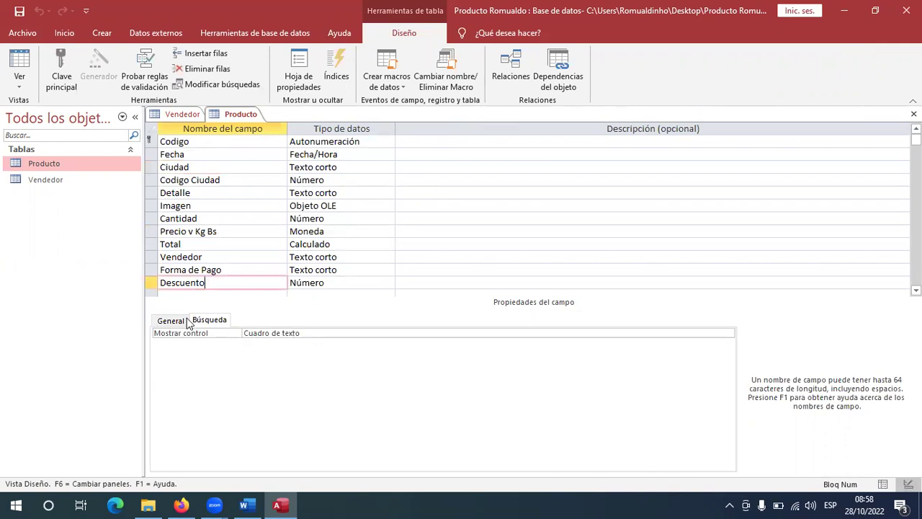
left_click(173, 320)
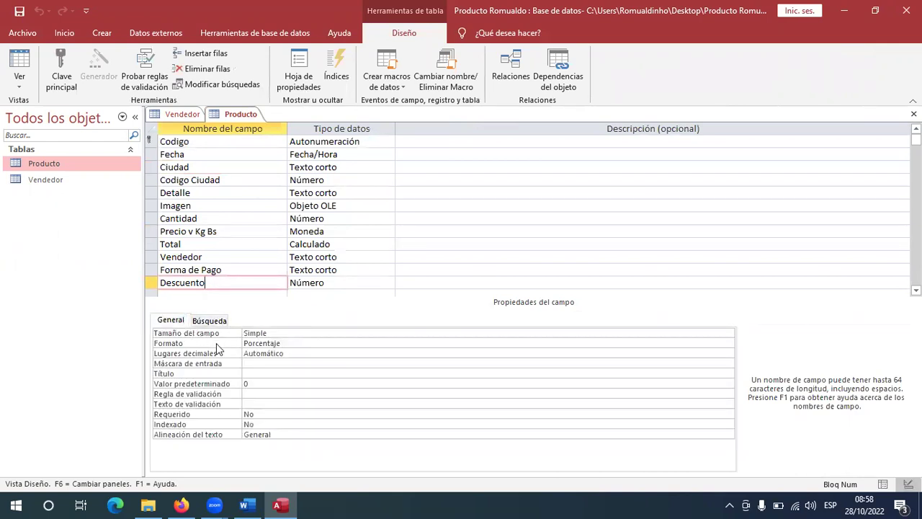
left_click(310, 353)
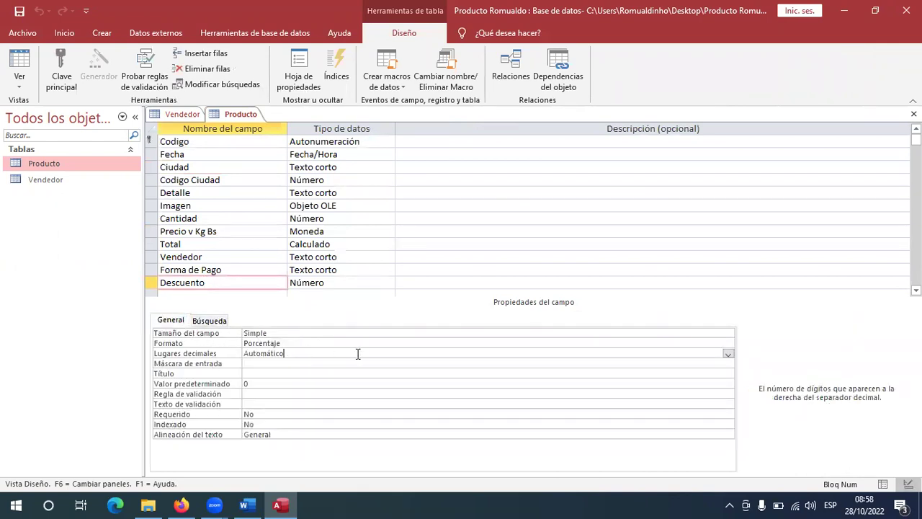
left_click(726, 355)
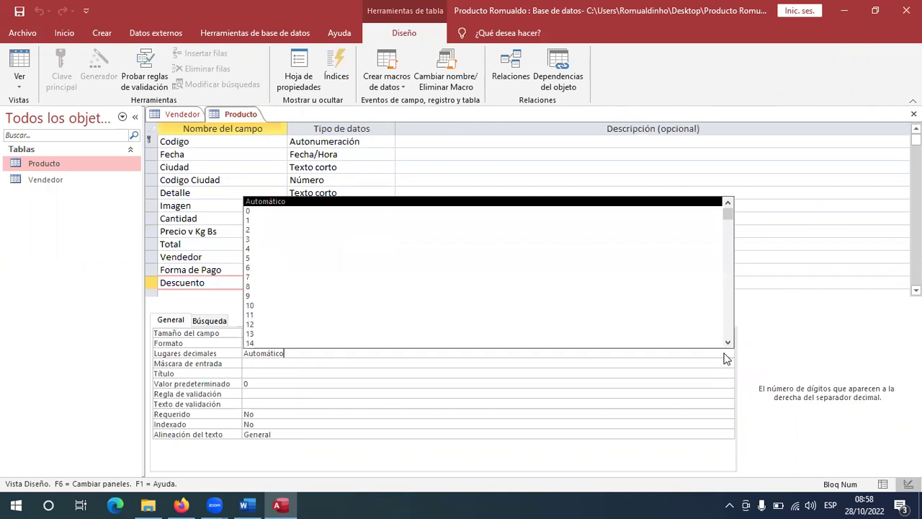
left_click(249, 211)
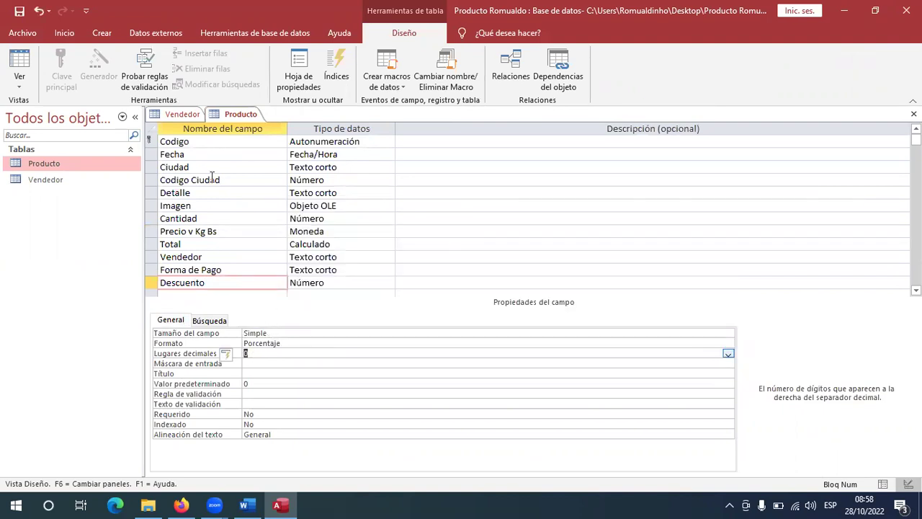
left_click(19, 65)
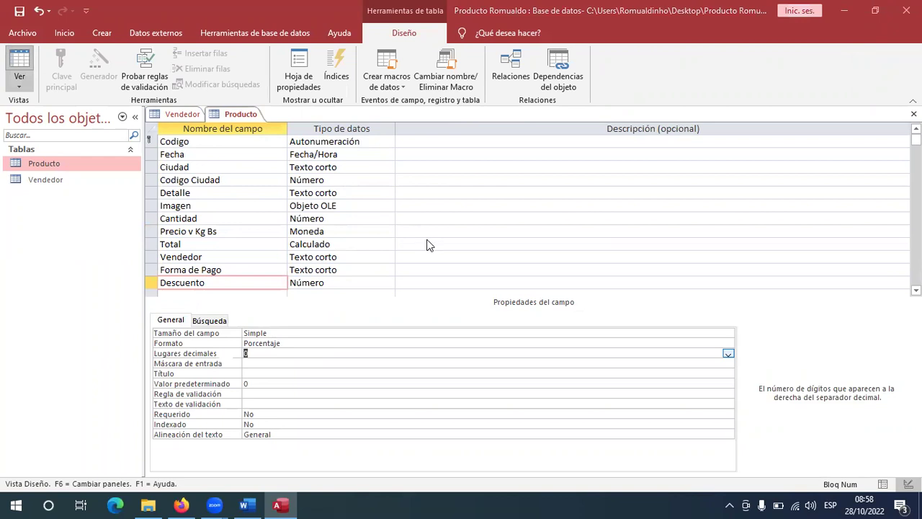
left_click(431, 293)
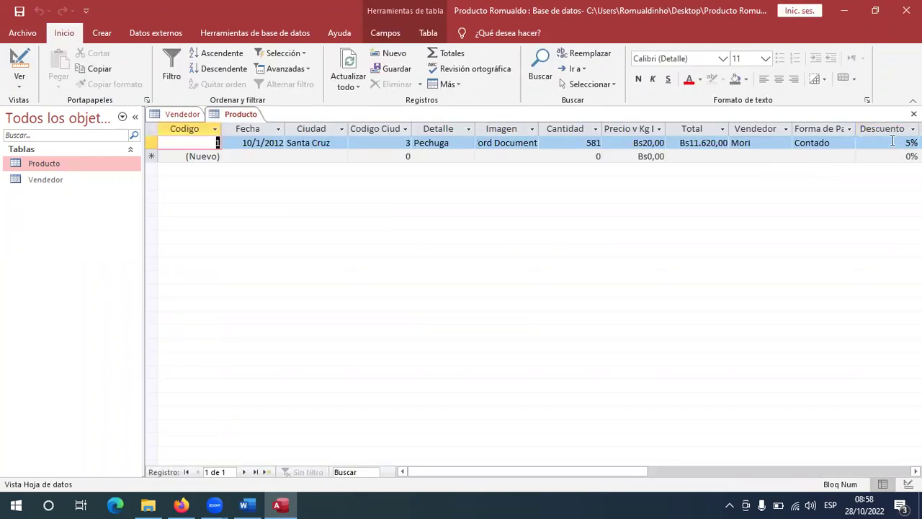
Enter record 2's date 10/02/2012 and Ciudad Beni, checking the Word reference table.
left_click(266, 156)
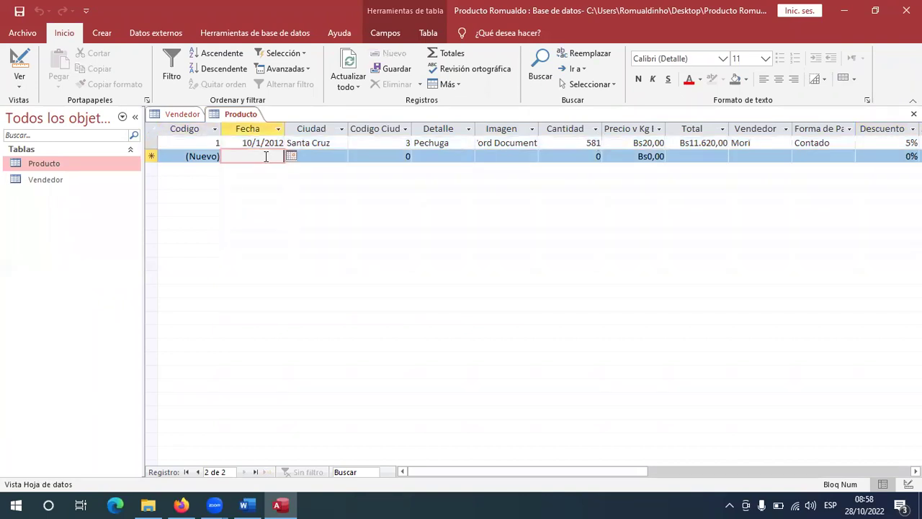
key("alt+Tab")
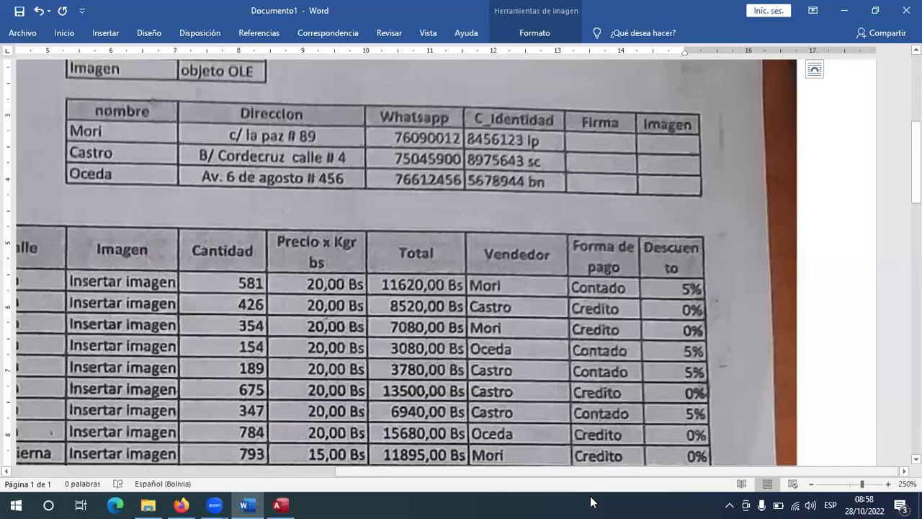
left_click_drag(635, 471, 333, 420)
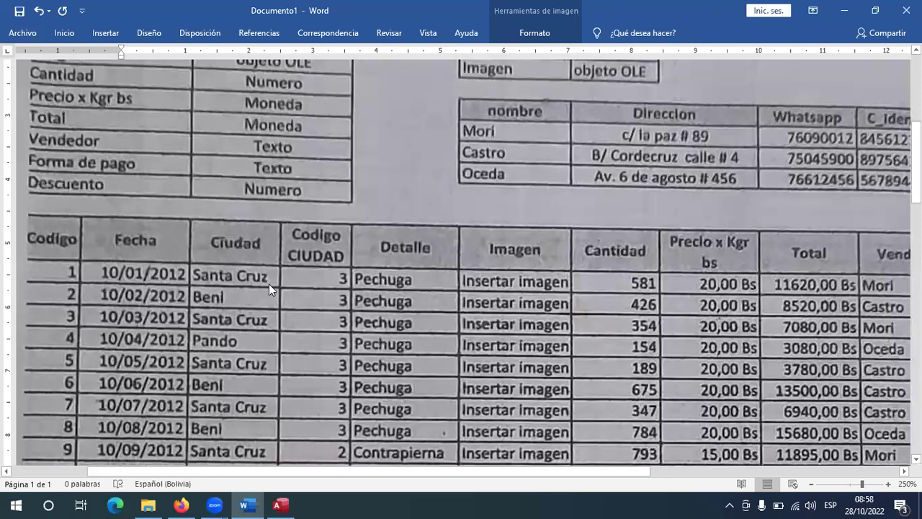
key("alt+Tab")
type("10/02/2012")
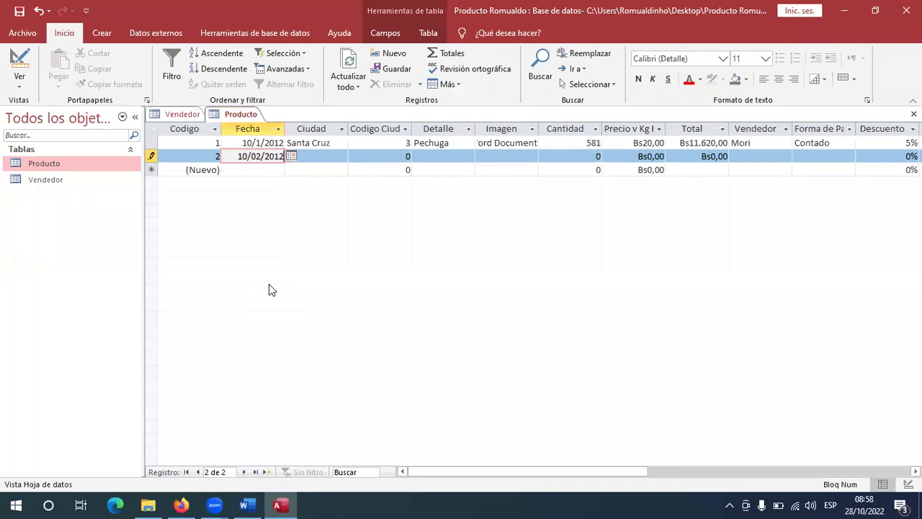
key("Tab")
key("alt+Tab")
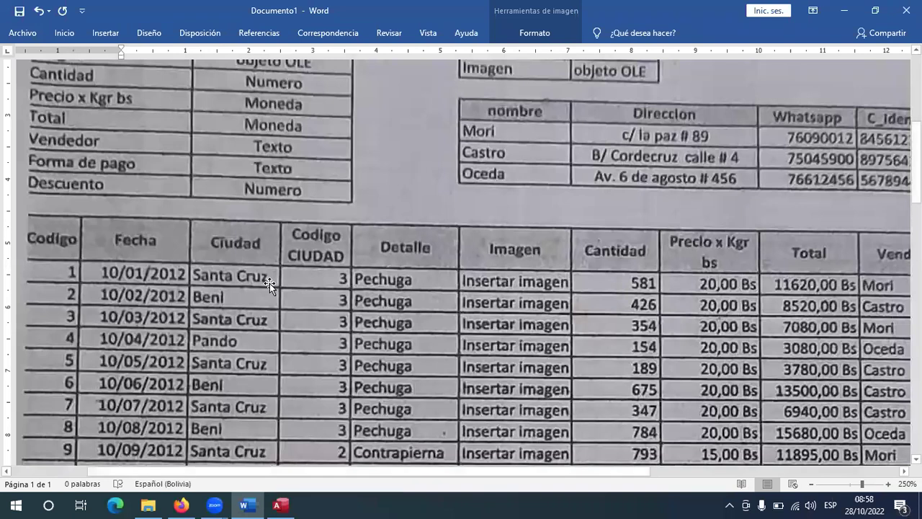
key("alt+Tab")
type("Beni")
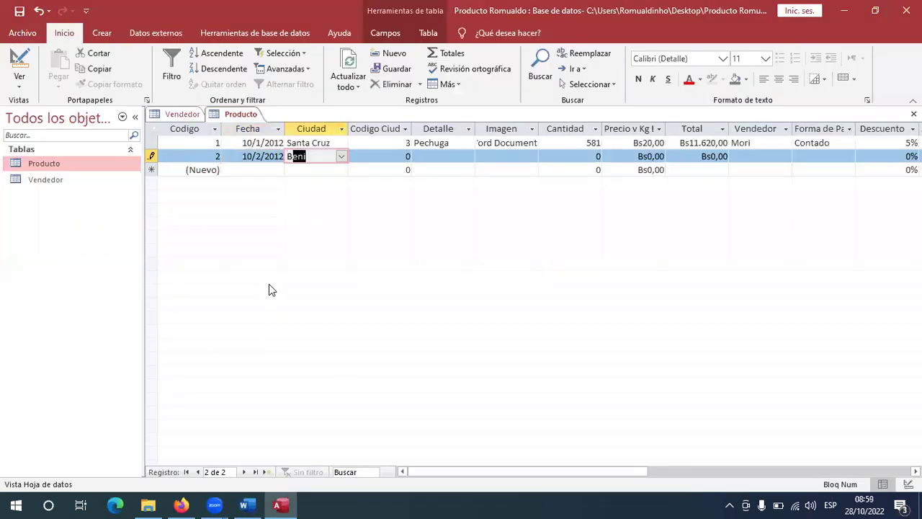
key("Tab")
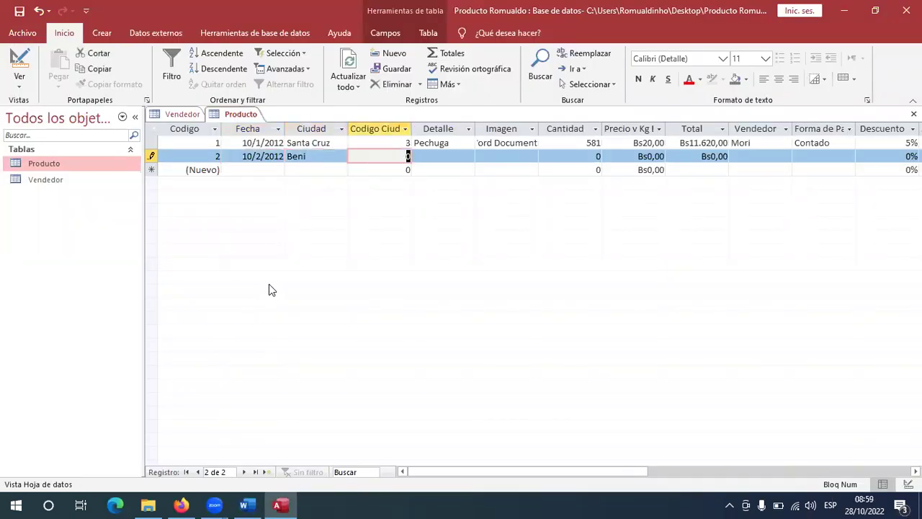
Give record 2 city code 3 and Detalle Pechuga, autocompleted from 'p'.
key("alt+Tab")
key("alt+Tab")
key("alt+Tab")
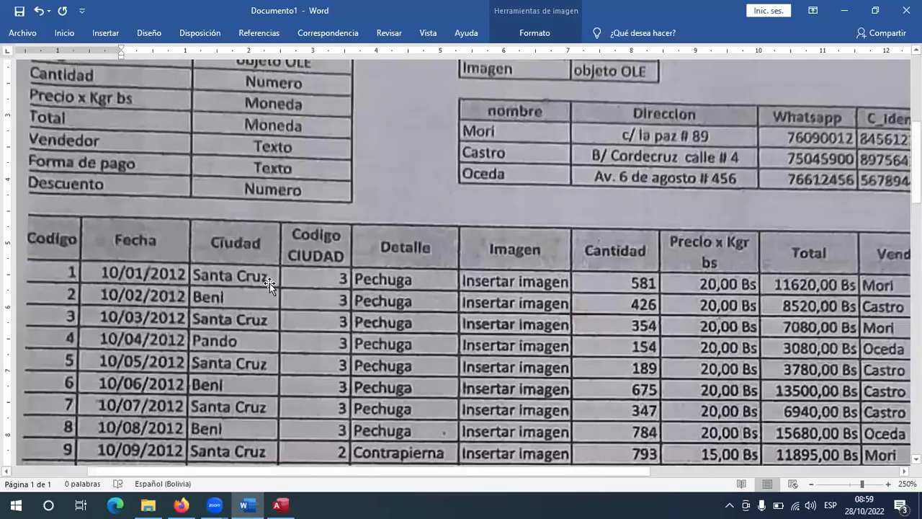
key("alt+Tab")
type("3")
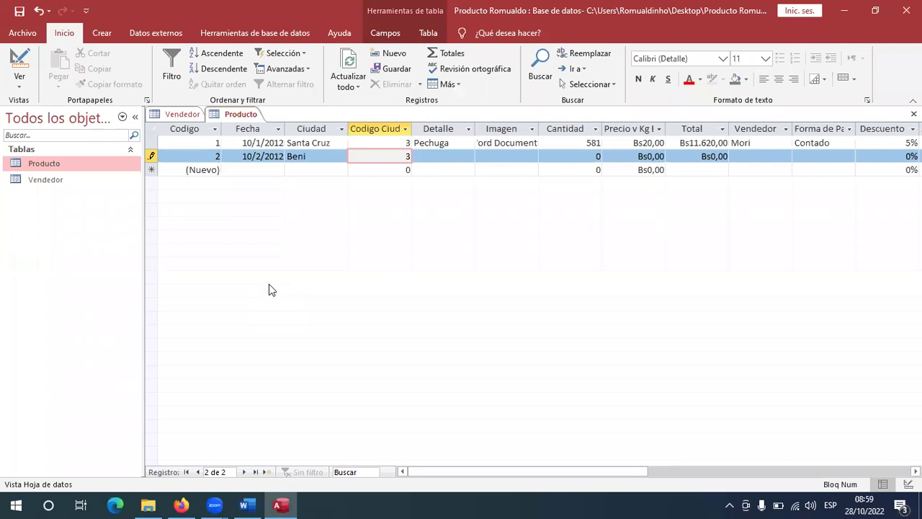
key("Tab")
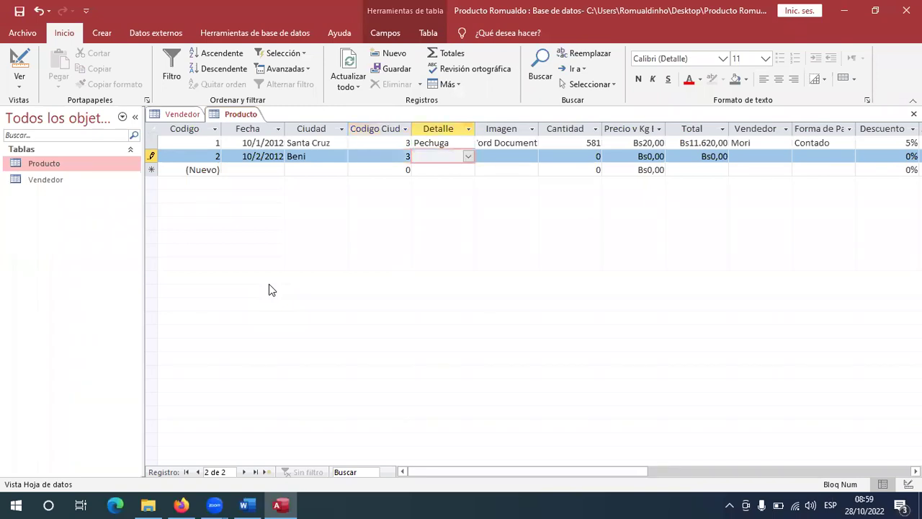
type("pechuga")
key("Tab")
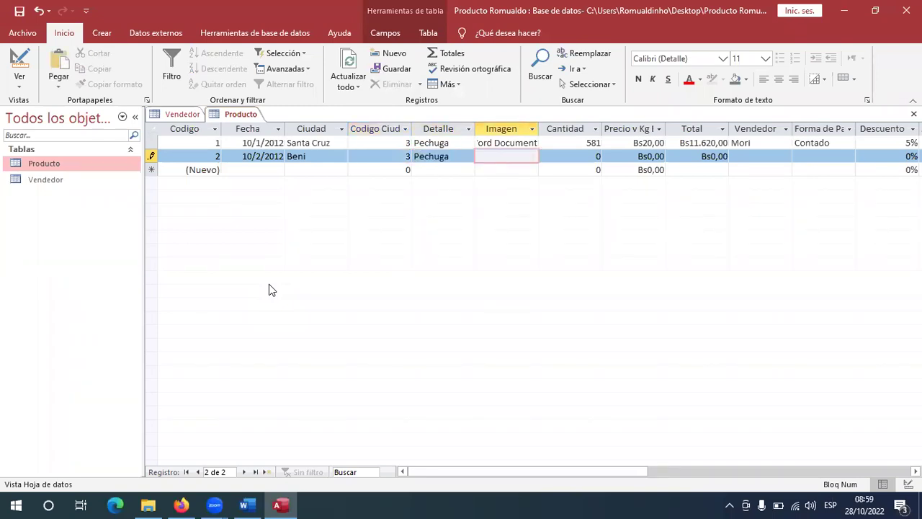
Insert a new Microsoft Word Document object into record 2's Imagen cell.
right_click(513, 158)
left_click(555, 286)
scroll(467, 186, "down", 3)
scroll(467, 186, "down", 1)
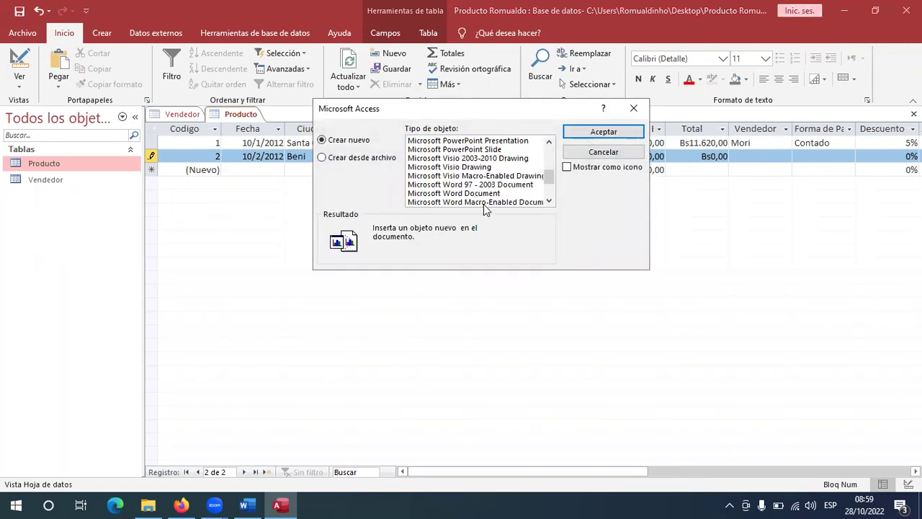
double_click(488, 193)
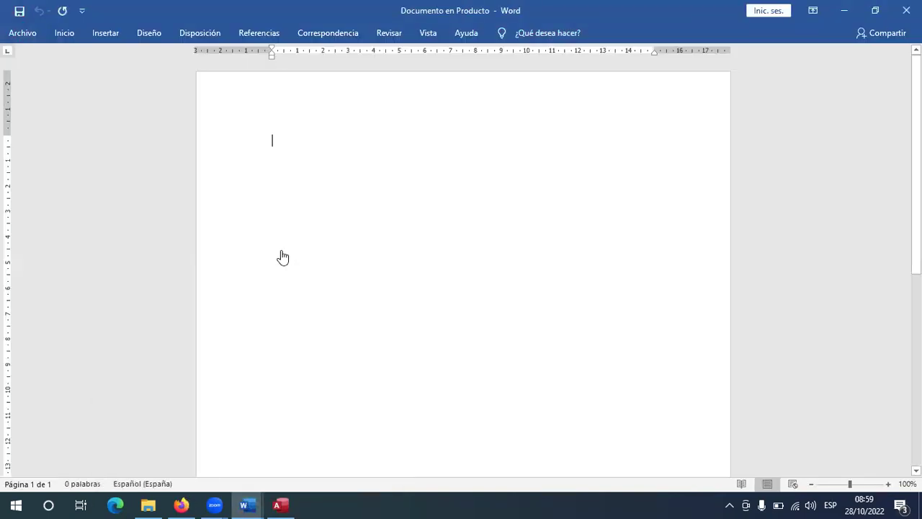
key("alt+Tab")
Copy the Depositphotos raw chicken breast photo from Firefox and return to the embedded document.
scroll(286, 261, "down", 2)
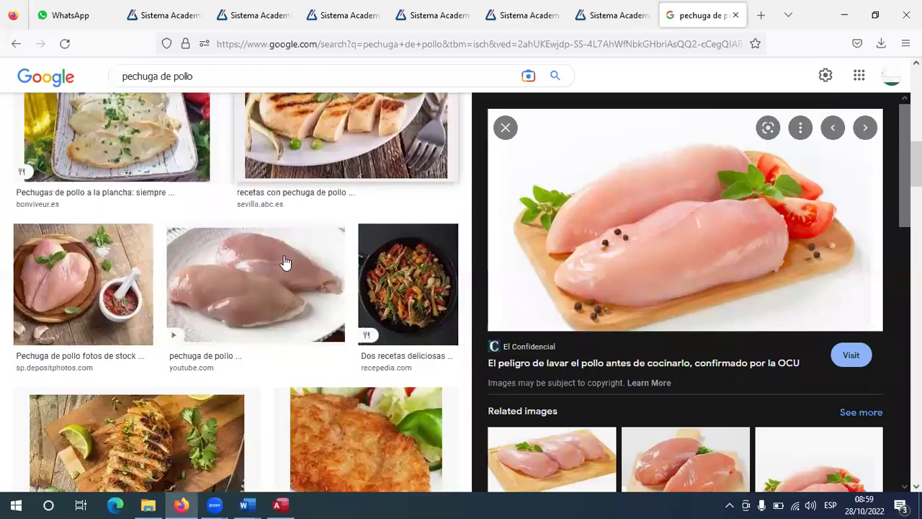
scroll(285, 261, "down", 1)
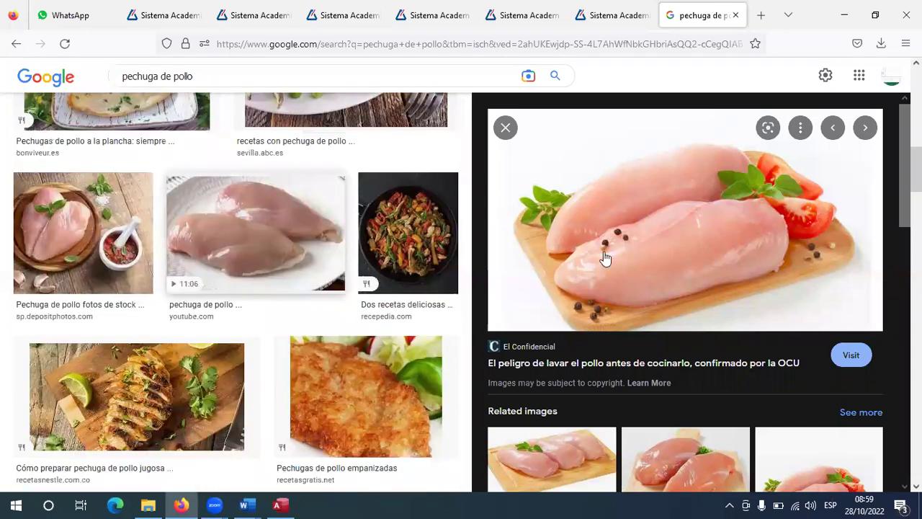
key("Left")
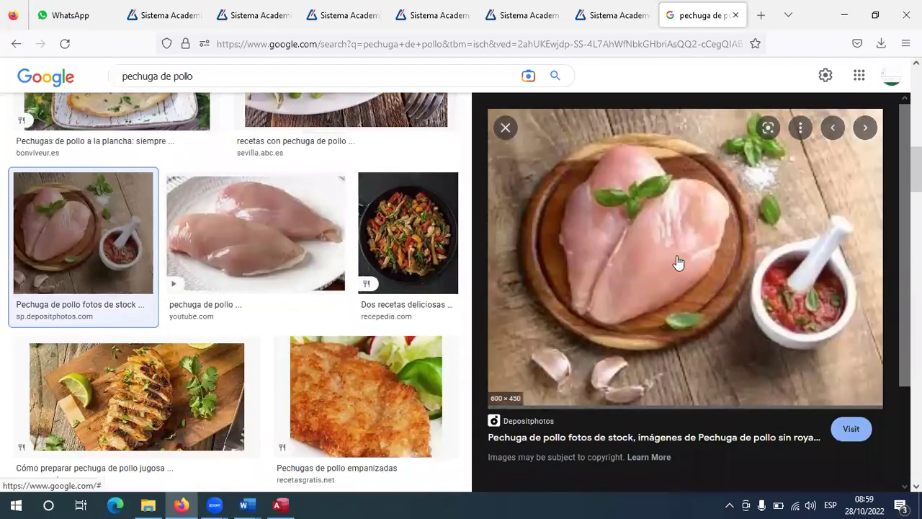
right_click(659, 218)
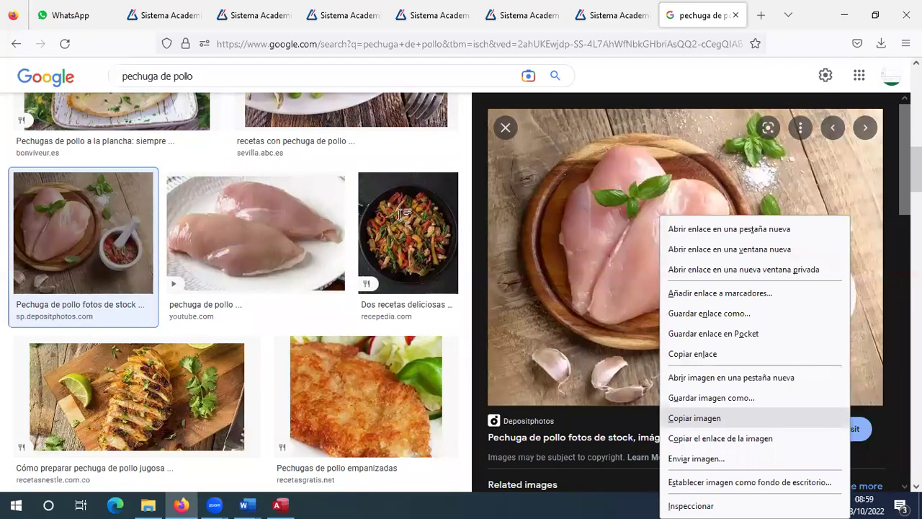
key("alt+Tab")
left_click(68, 40)
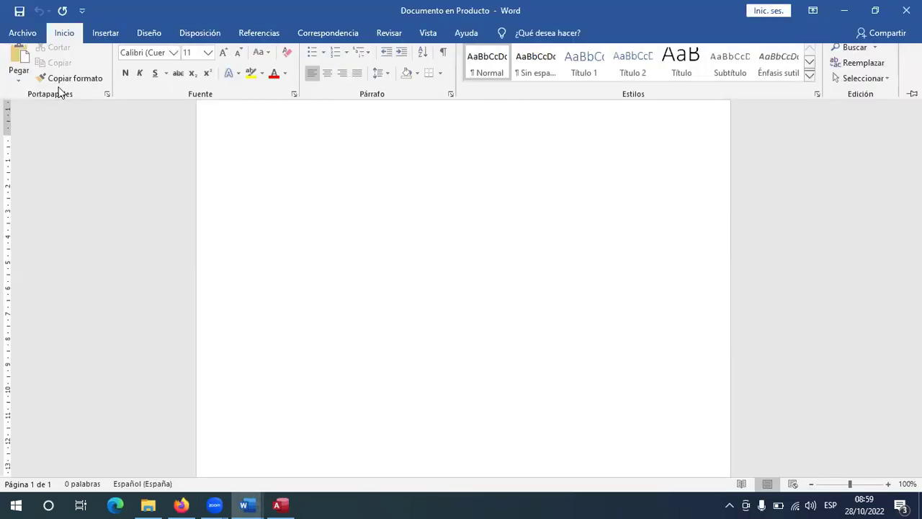
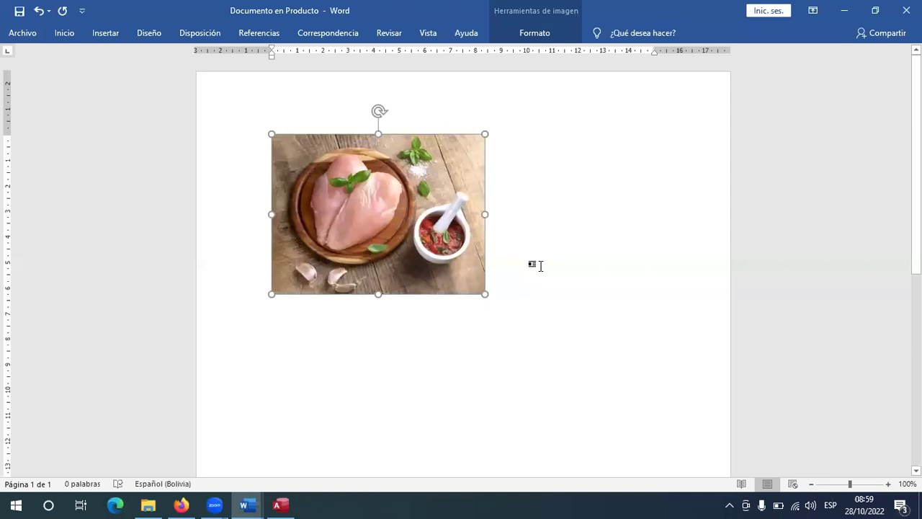
Enter quantity 426 and price Bs20,00 for record 2, giving a Bs8.520,00 total.
left_click(906, 10)
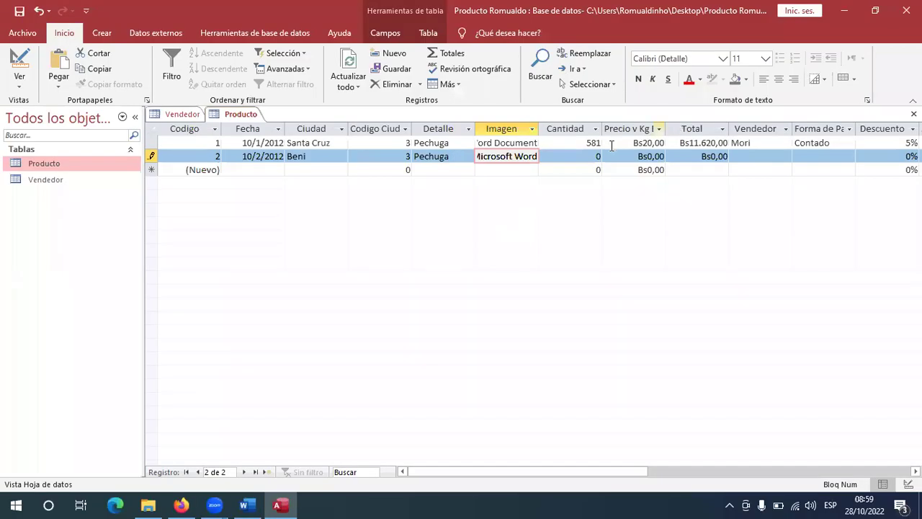
key("Tab")
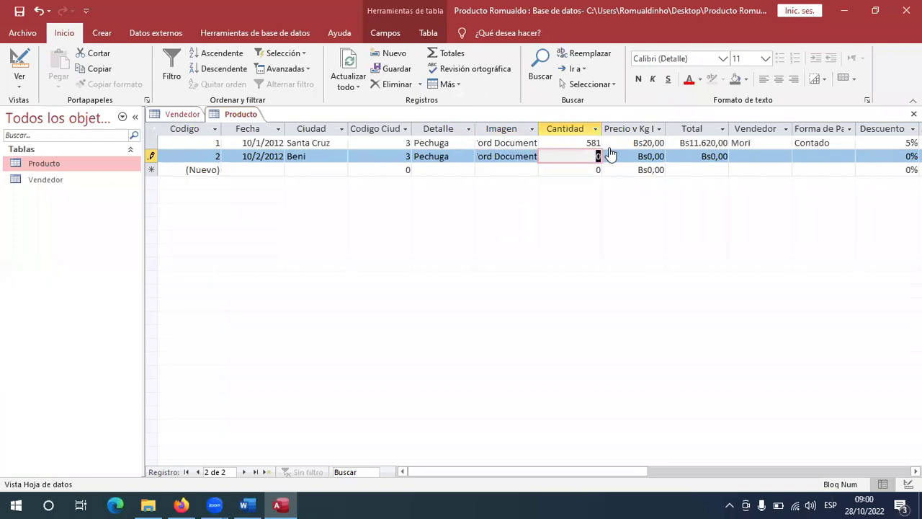
key("alt+Tab")
key("alt+Tab")
key("alt+Tab")
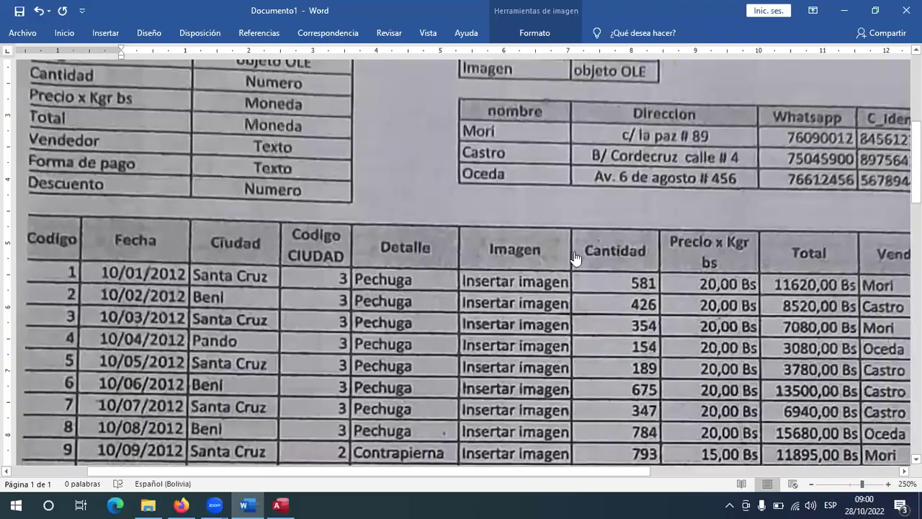
key("alt+Tab")
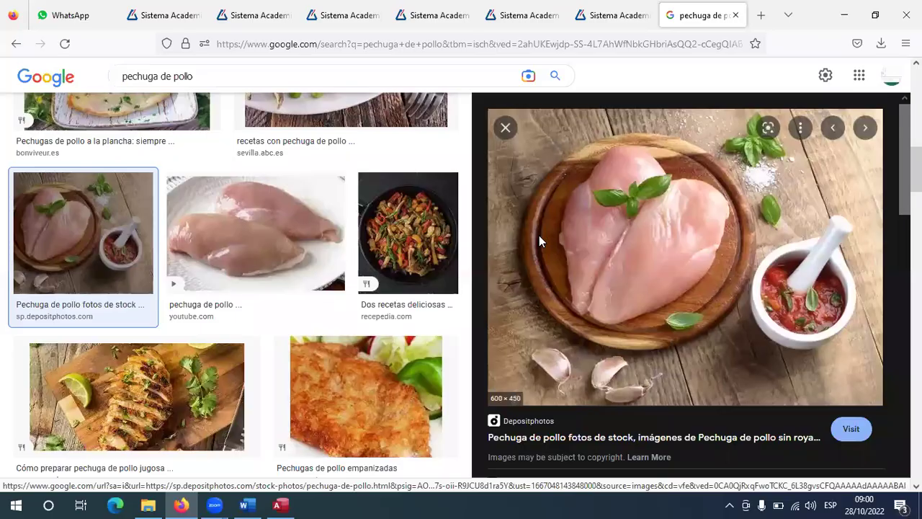
key("alt+Tab")
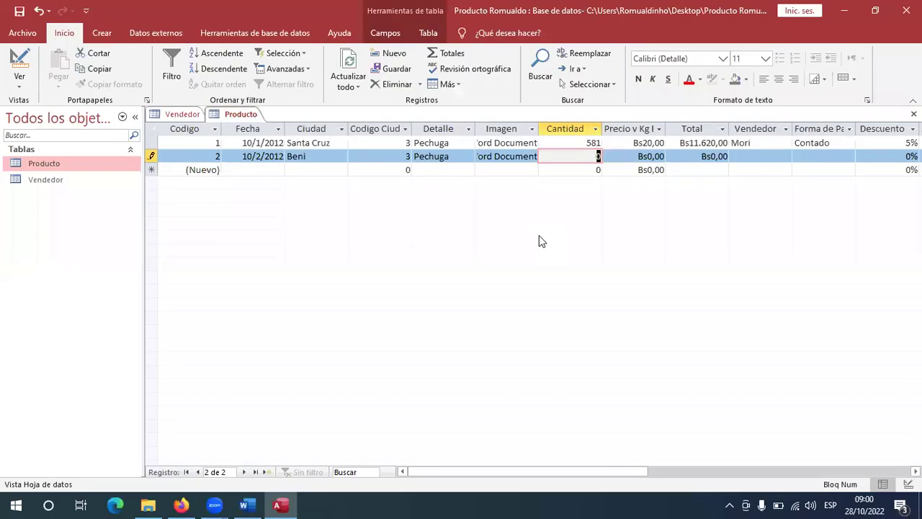
type("426")
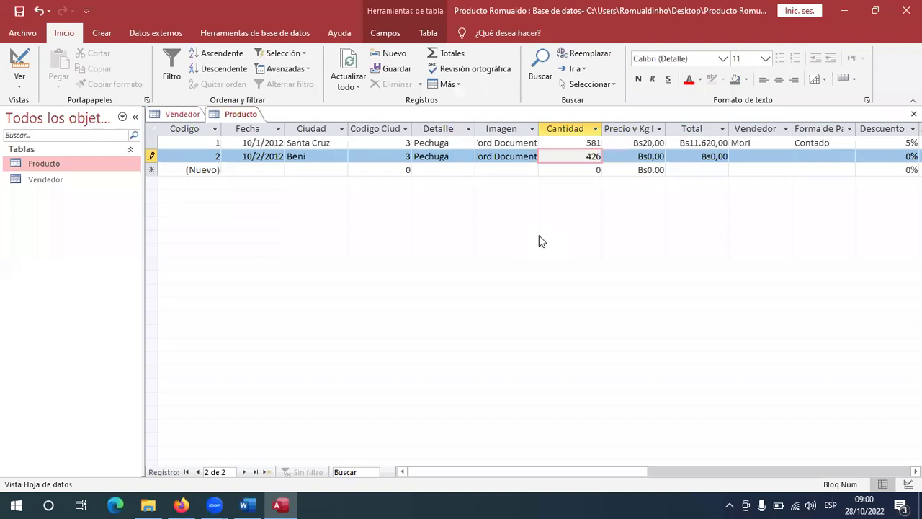
key("alt+Tab")
key("alt+Tab")
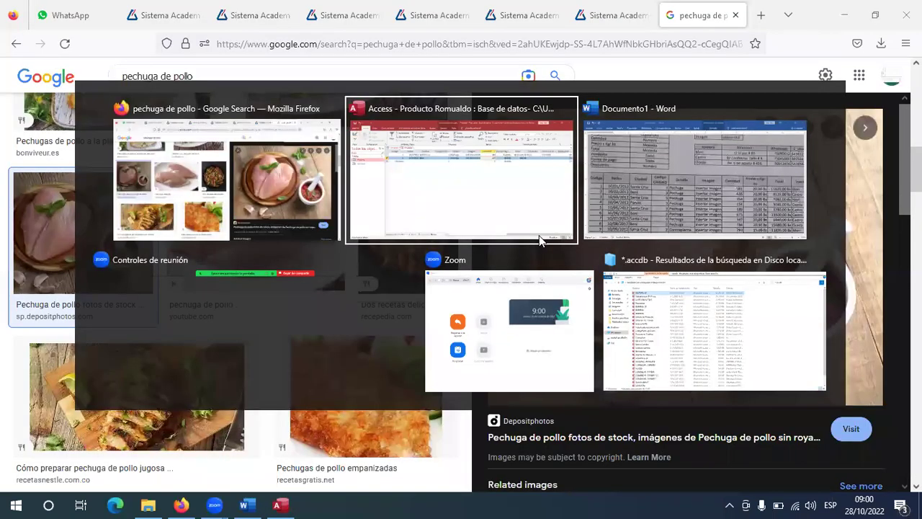
key("alt+Tab")
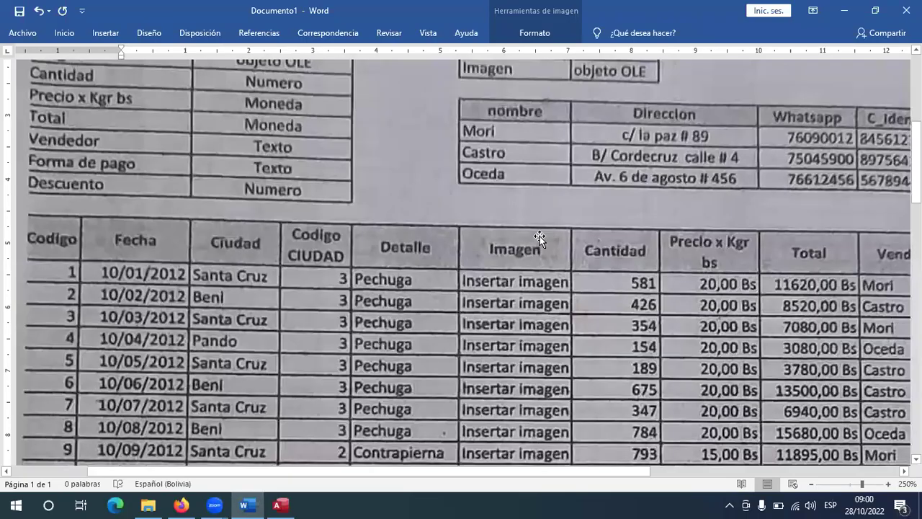
key("alt+Tab")
key("alt+Tab")
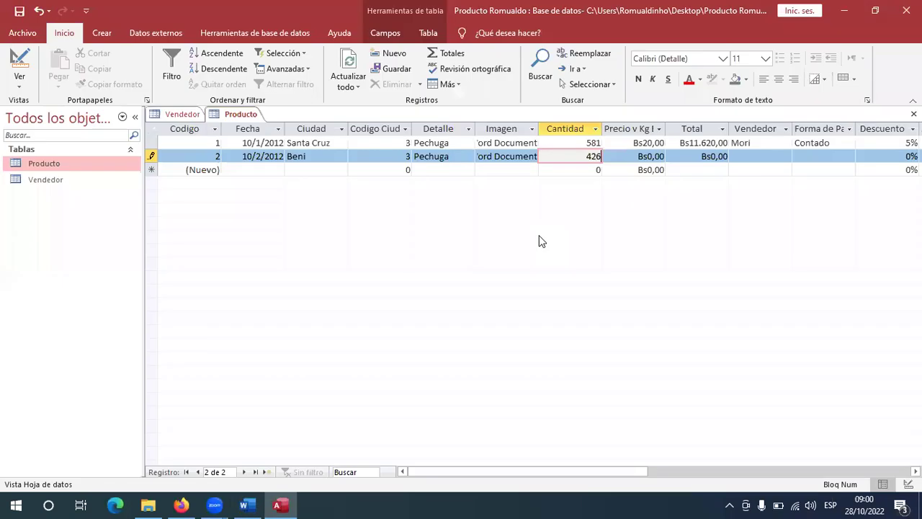
key("Tab")
type("20")
key("Tab")
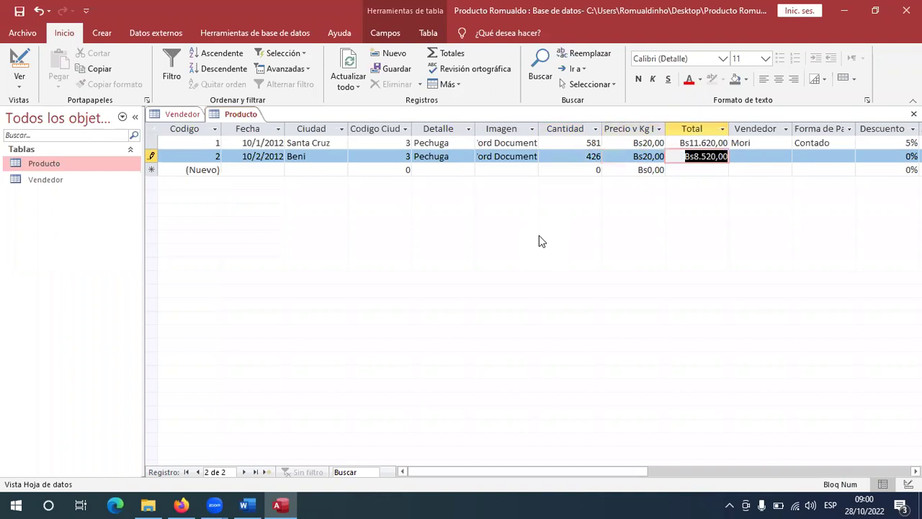
Set record 2's seller to Castro and its payment method to Credito, checking the scan.
key("alt+Tab")
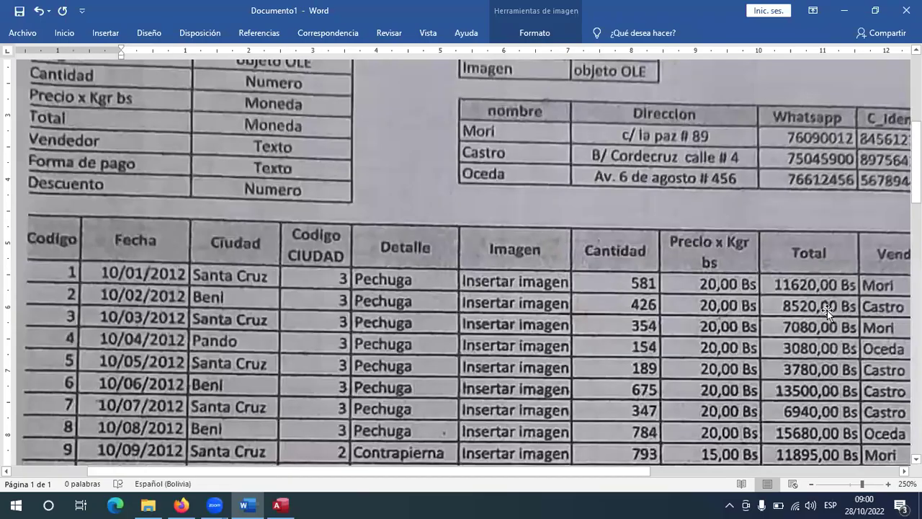
key("alt+Tab")
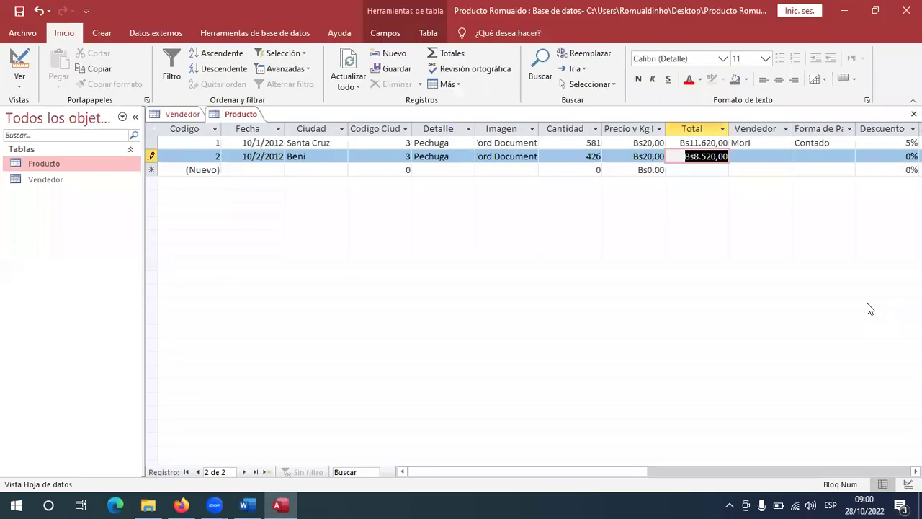
key("Tab")
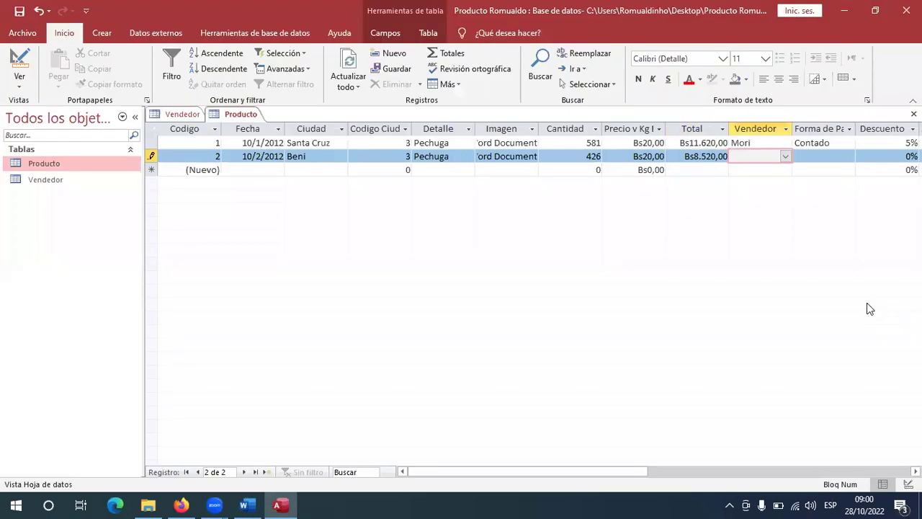
type("Castro")
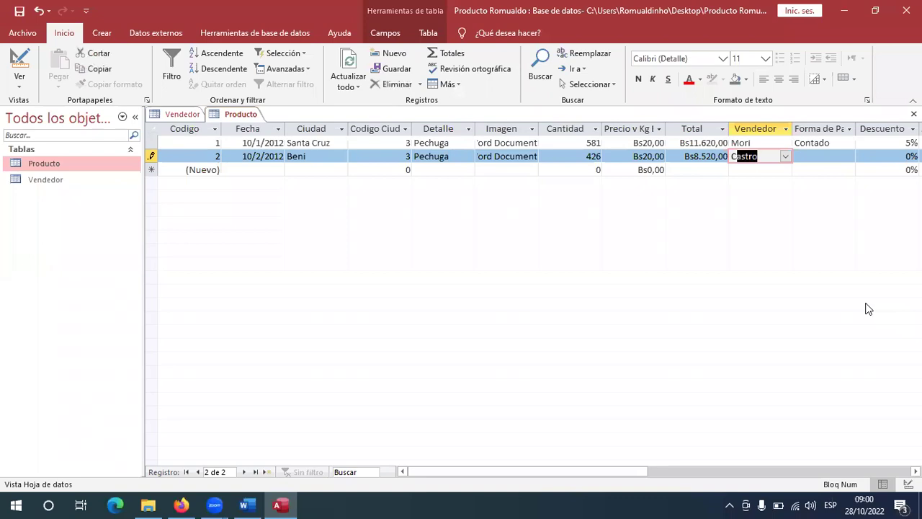
key("Tab")
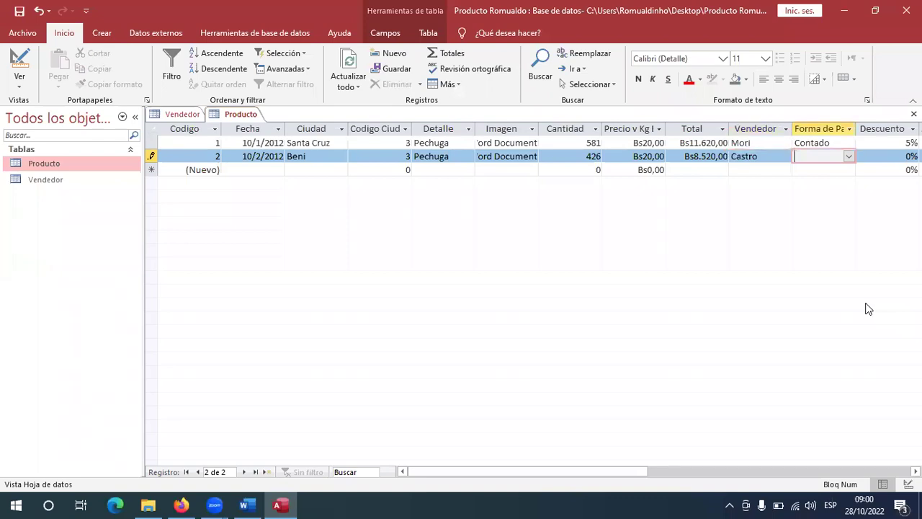
key("alt+Tab")
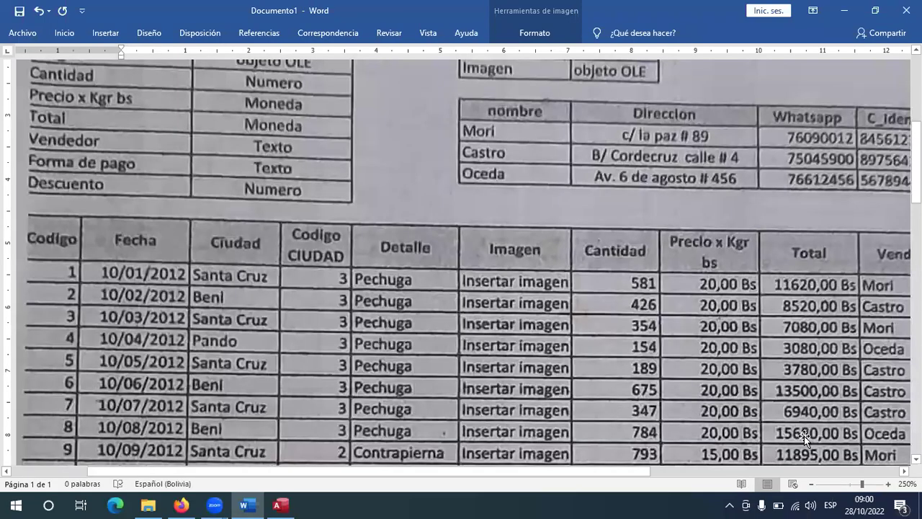
left_click(877, 472)
scroll(462, 331, "right", 3)
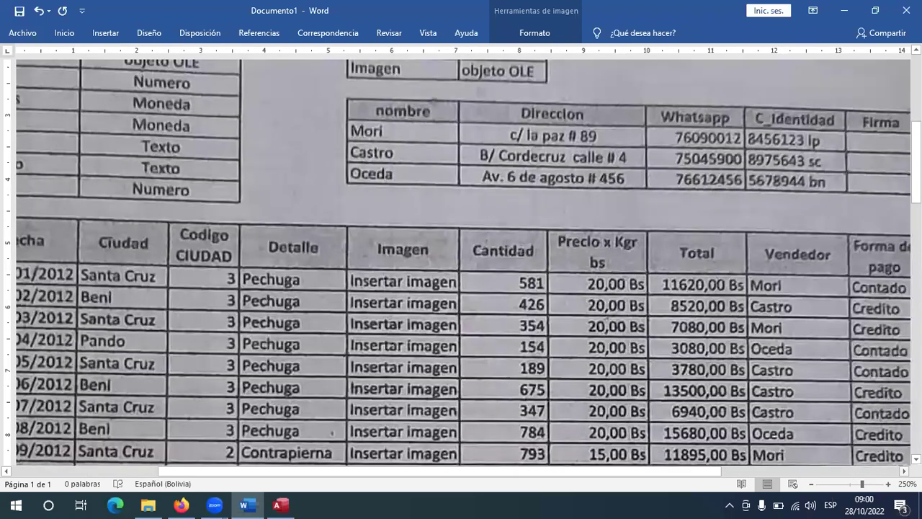
key("alt+Tab")
type("cr")
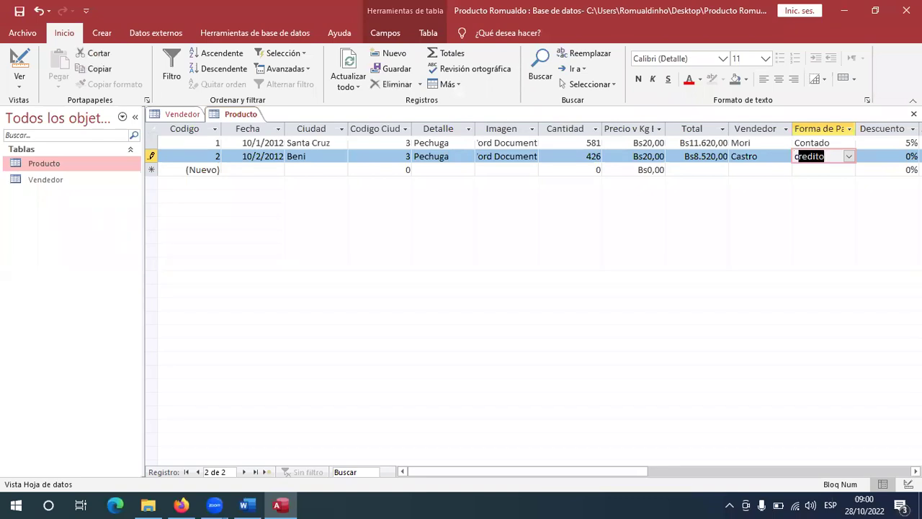
key("Tab")
Confirm the discount on the scanned sheet and start a new record in Fecha.
key("alt+Tab")
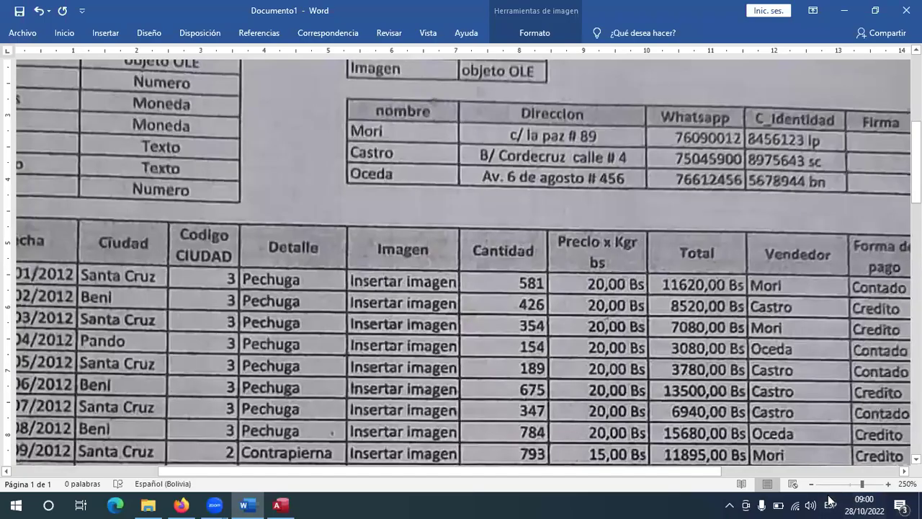
scroll(780, 471, "right", 3)
scroll(780, 472, "right", 3)
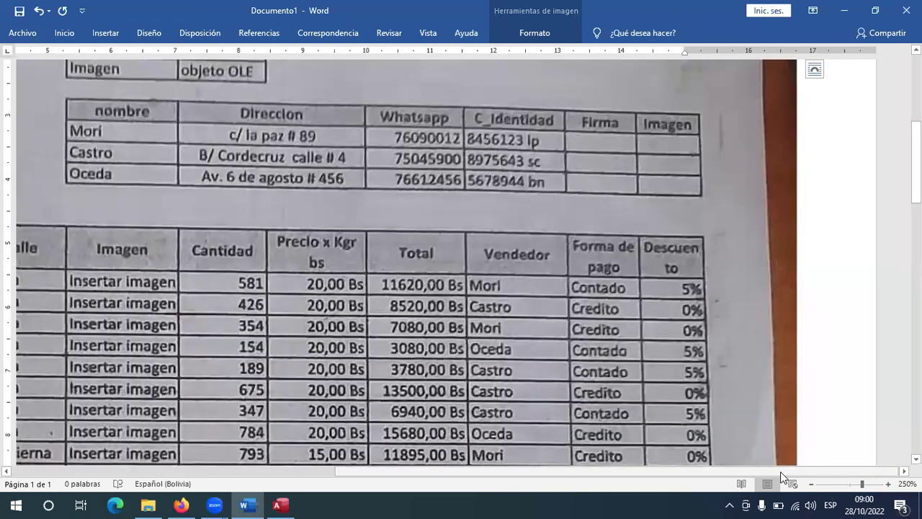
key("alt+Tab")
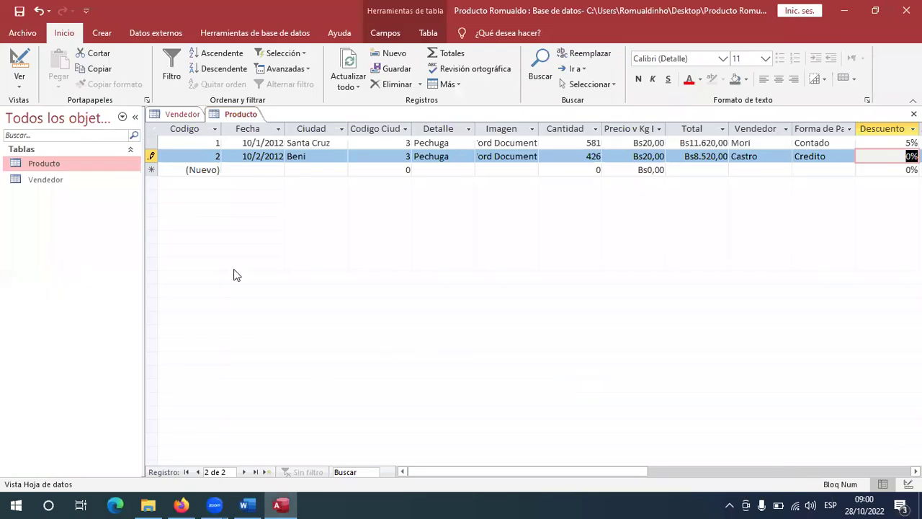
left_click(242, 169)
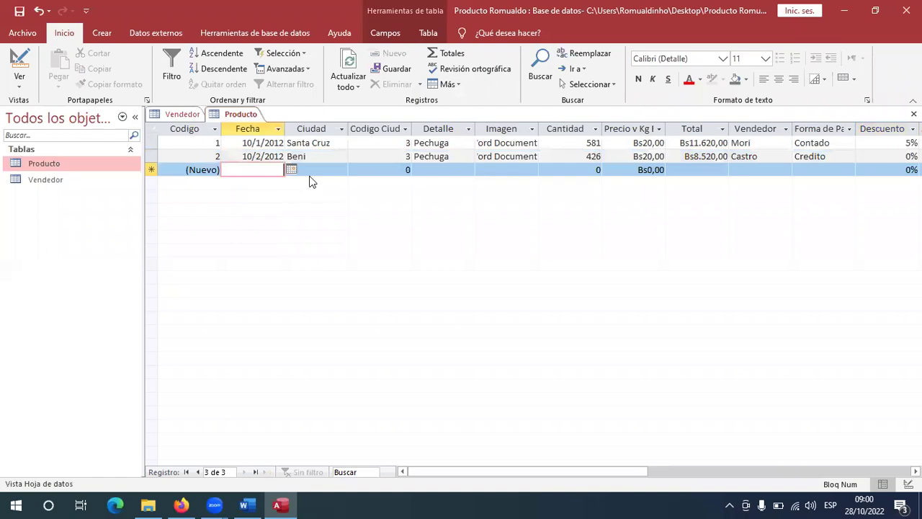
Enter date 10/03/2012 and city Santa Cruz for the third Producto record.
key("alt+Tab")
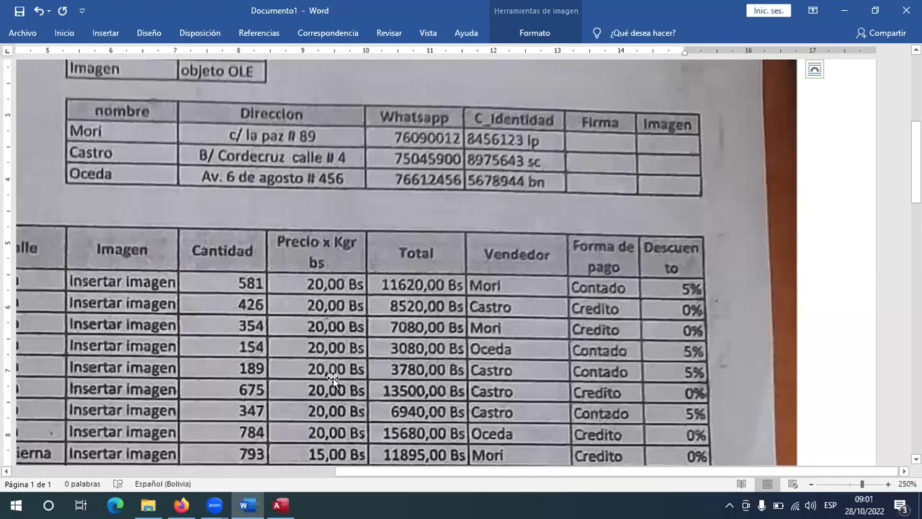
scroll(430, 466, "left", 10)
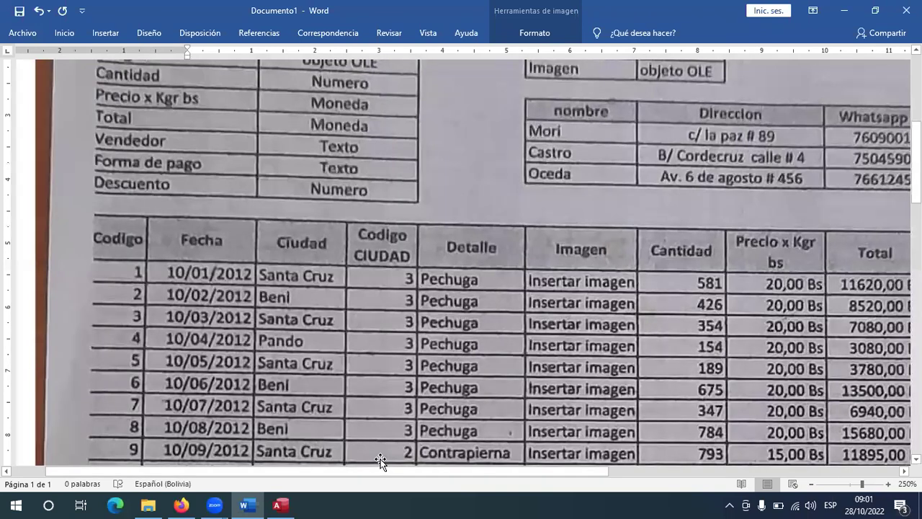
key("alt+Tab")
type("10")
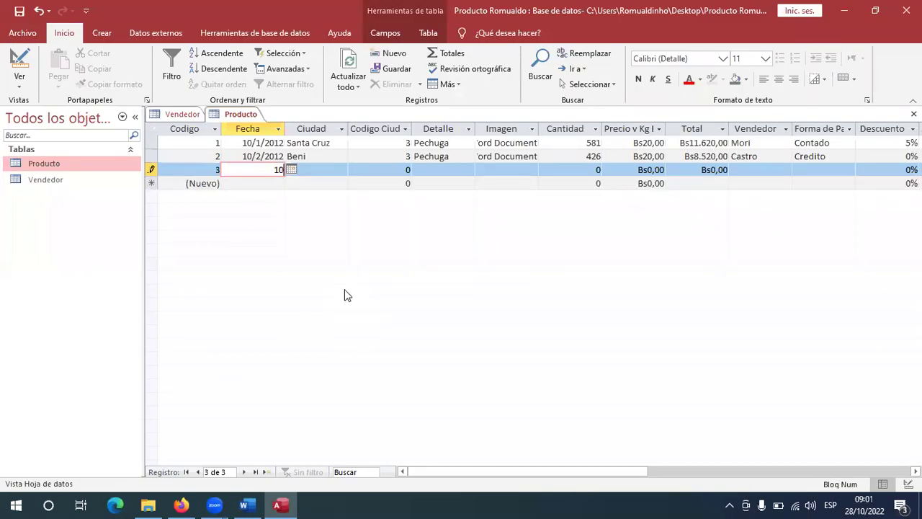
type("/03/2012")
key("Tab")
key("alt+Tab")
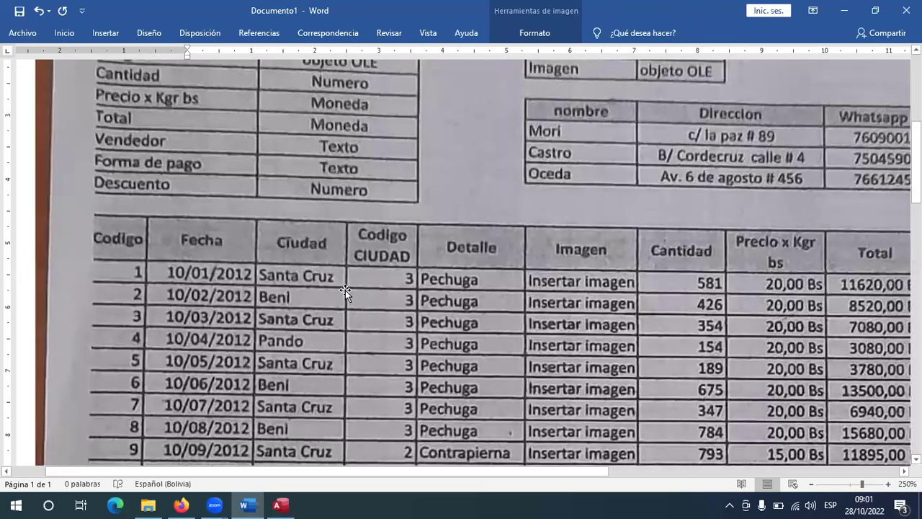
key("alt+Tab")
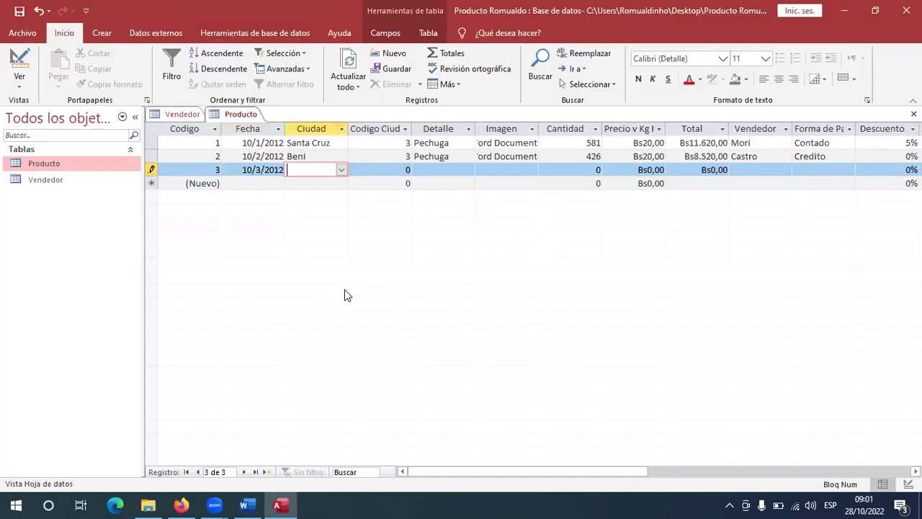
type("Santa Cruz")
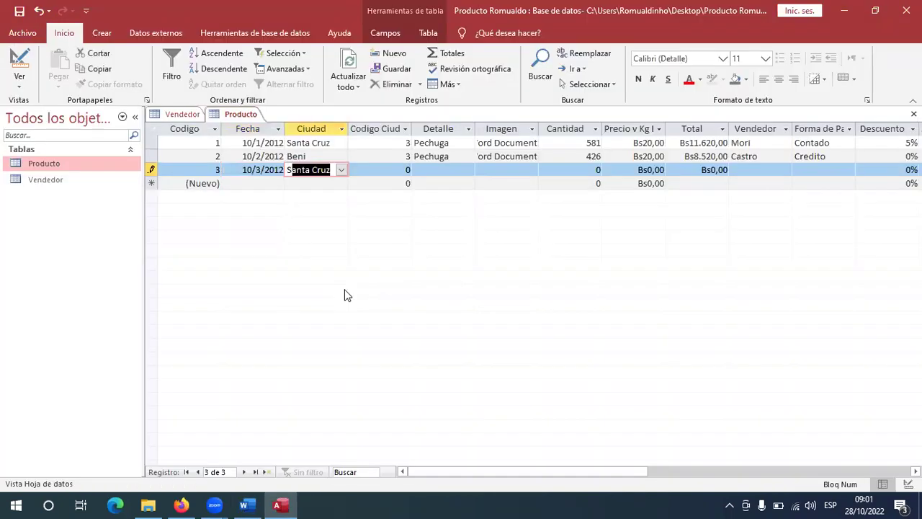
key("Tab")
Enter city code 3 and Detalle Pechuga for record 3.
key("alt+Tab")
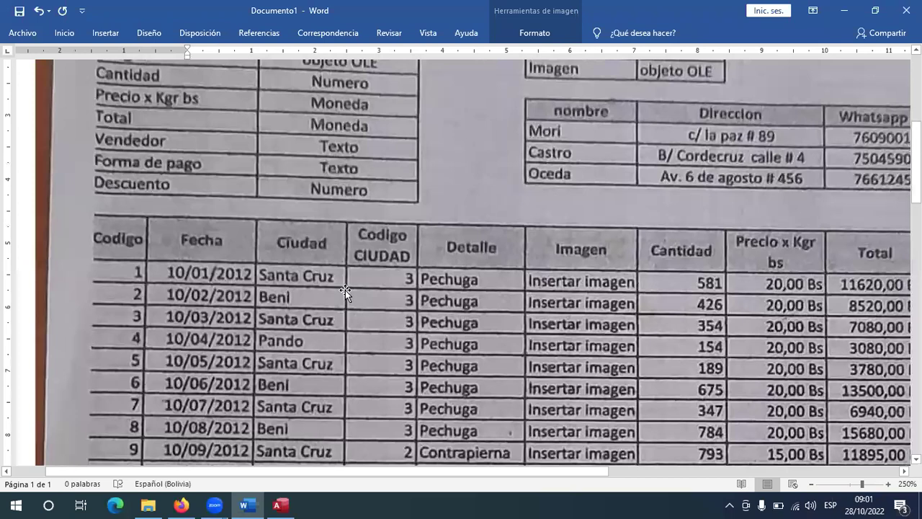
key("alt+Tab")
type("3")
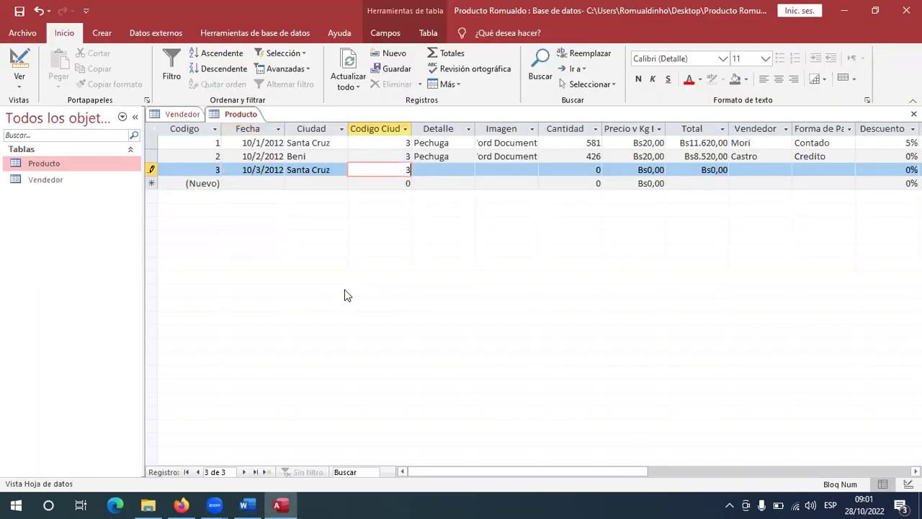
key("alt+Tab")
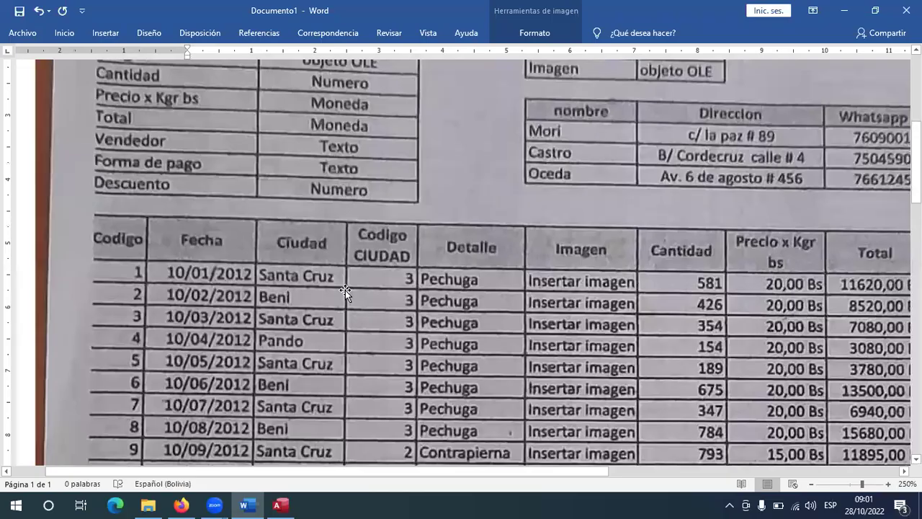
key("alt+Tab")
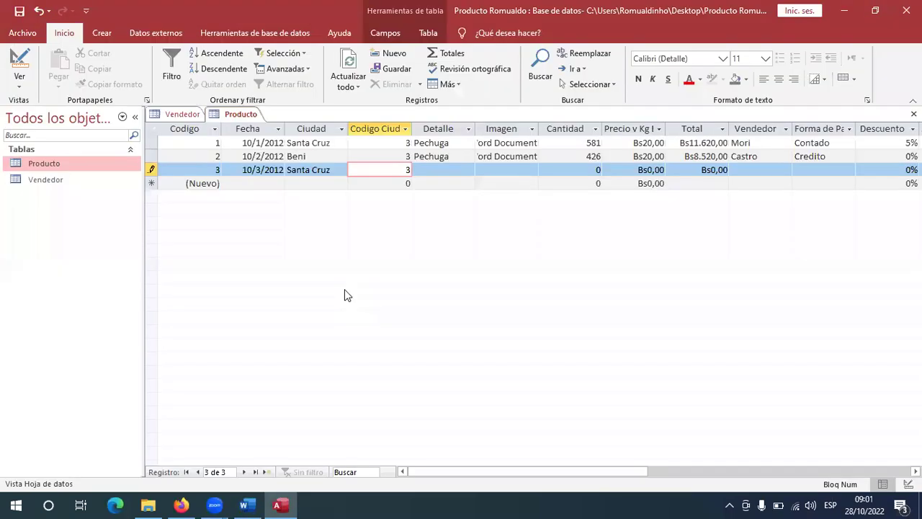
key("Tab")
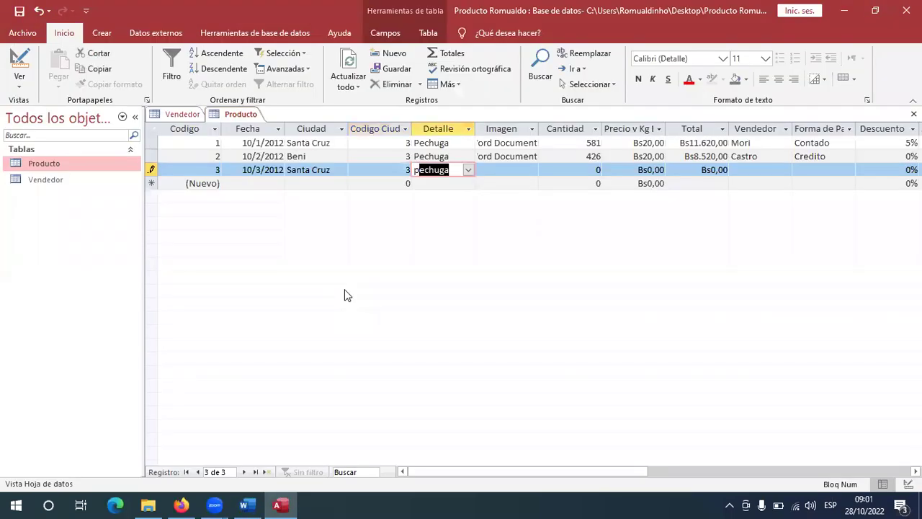
key("Tab")
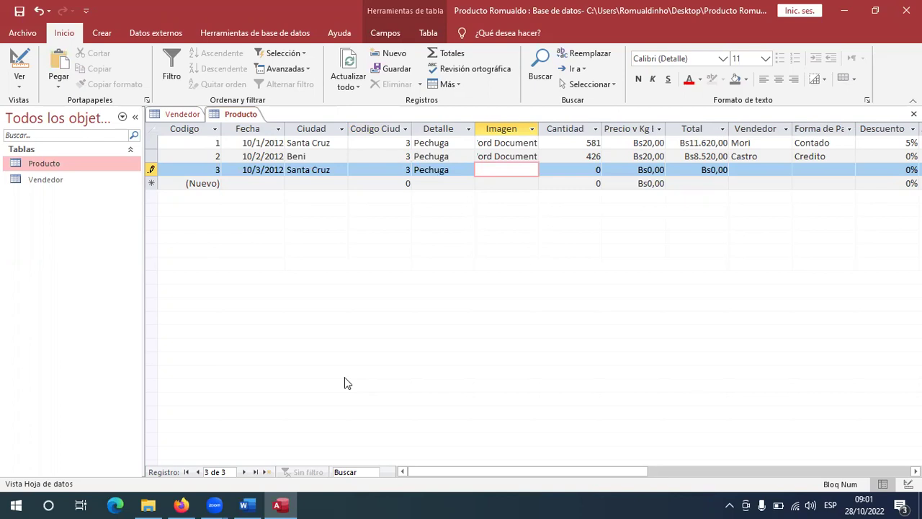
Insert a new embedded Microsoft Word Document object into record 3's Imagen field.
left_click(246, 505)
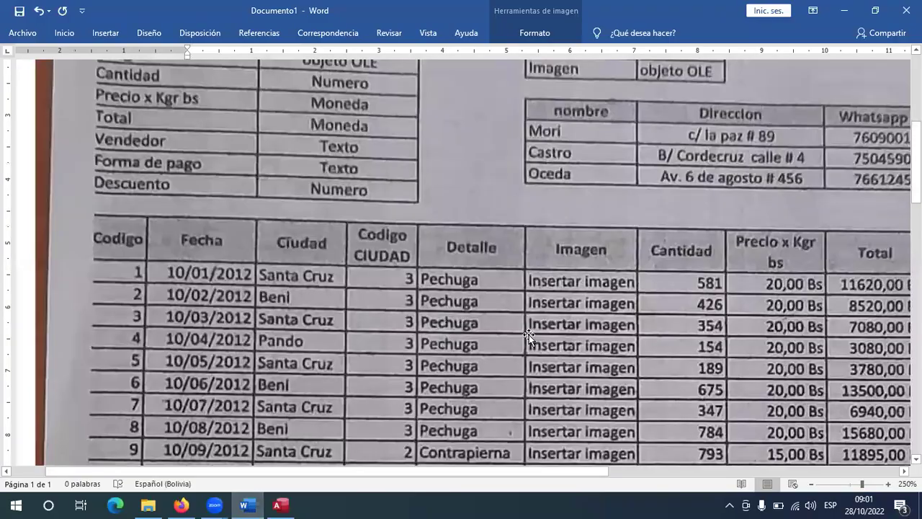
left_click(280, 504)
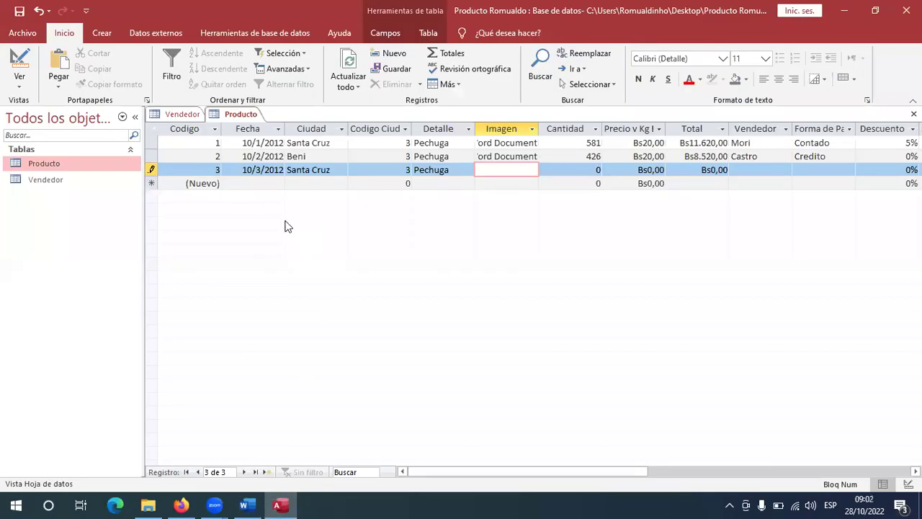
right_click(505, 172)
left_click(559, 300)
left_click(189, 503)
scroll(475, 180, "down", 3)
scroll(476, 189, "down", 3)
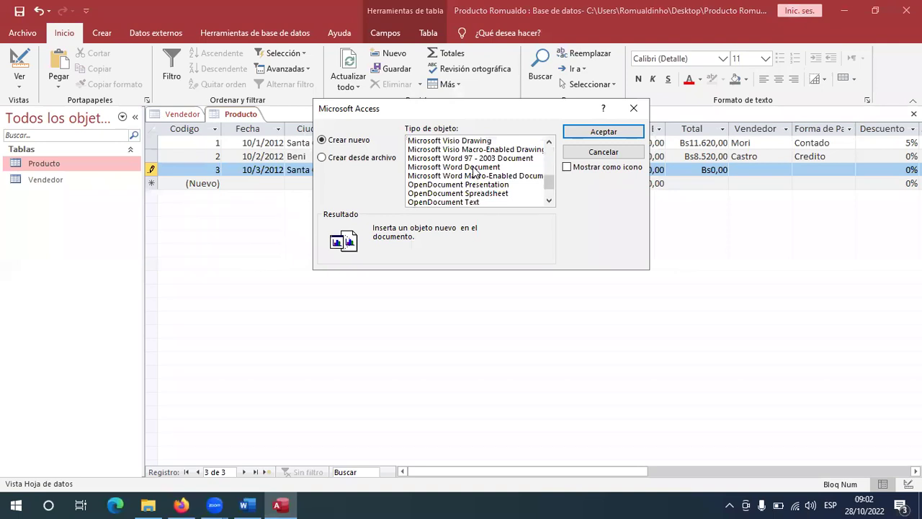
double_click(478, 167)
Copy a grilled chicken breast photo from the image search results.
left_click(183, 503)
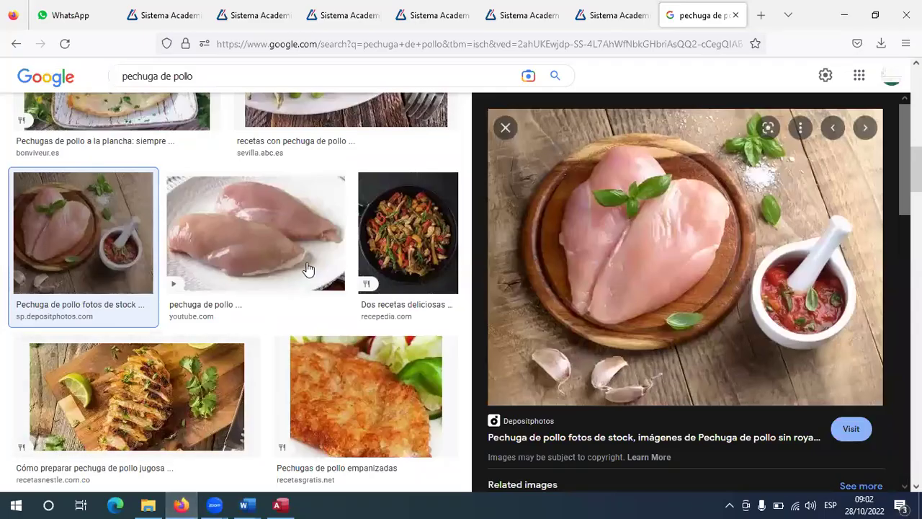
scroll(304, 267, "up", 4)
left_click(296, 350)
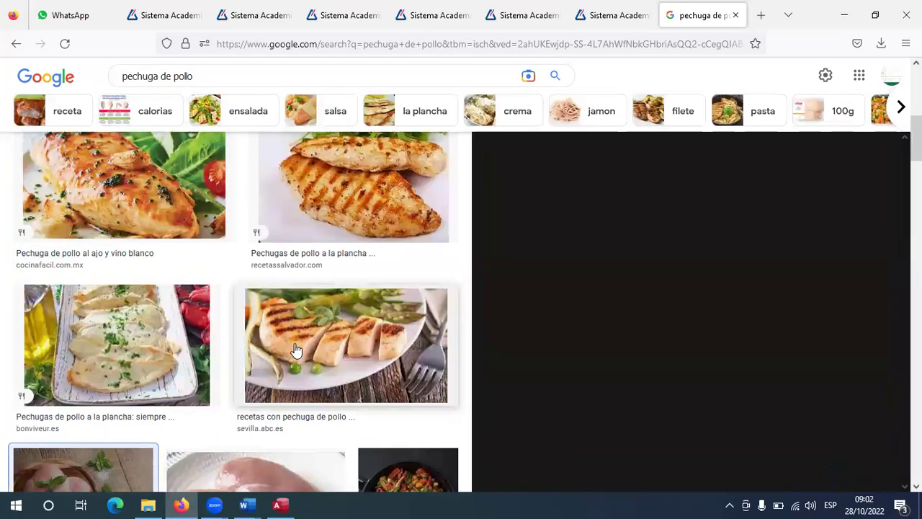
right_click(720, 250)
left_click(749, 418)
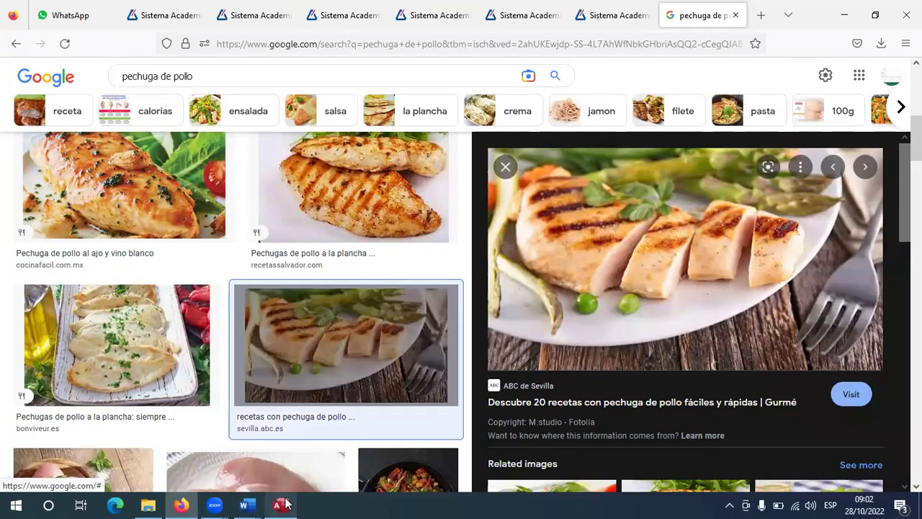
Paste the chicken photo as a picture in the Word document and shrink it to half size.
left_click(280, 504)
left_click(243, 504)
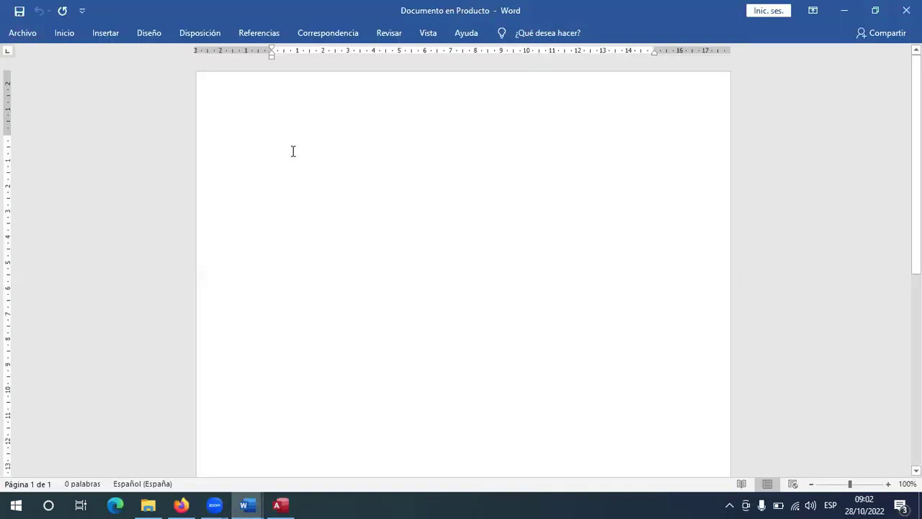
left_click(64, 33)
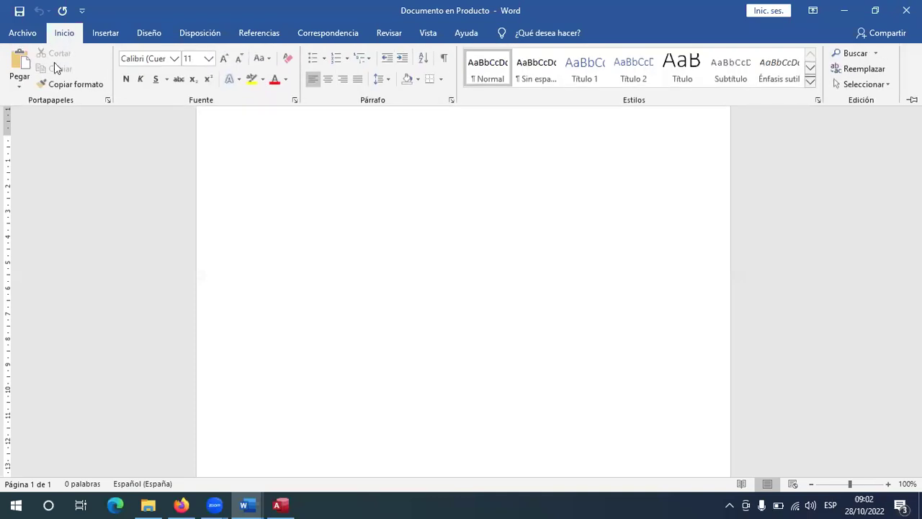
left_click(20, 86)
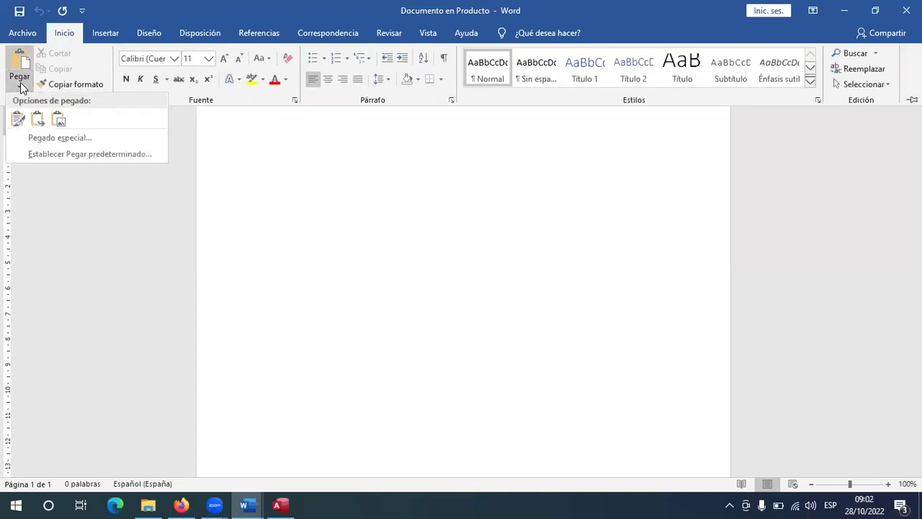
left_click(59, 120)
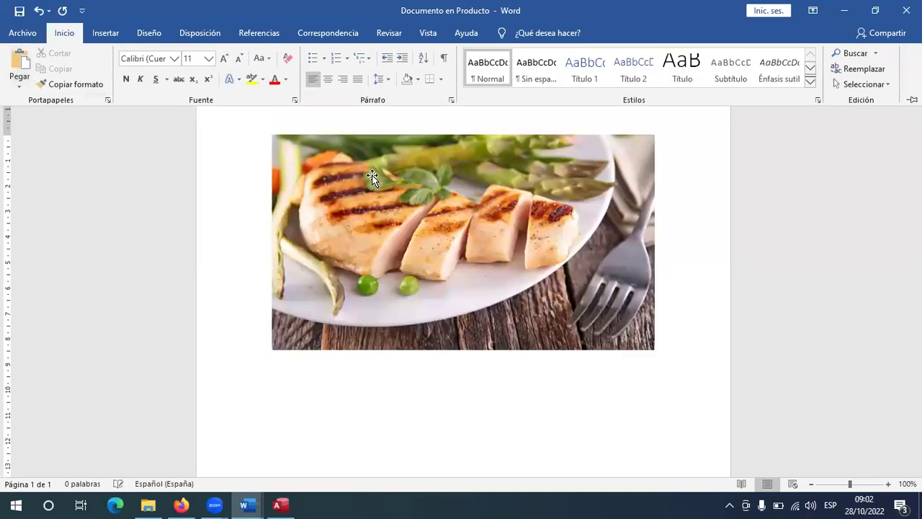
left_click(372, 180)
left_click_drag(655, 351, 467, 244)
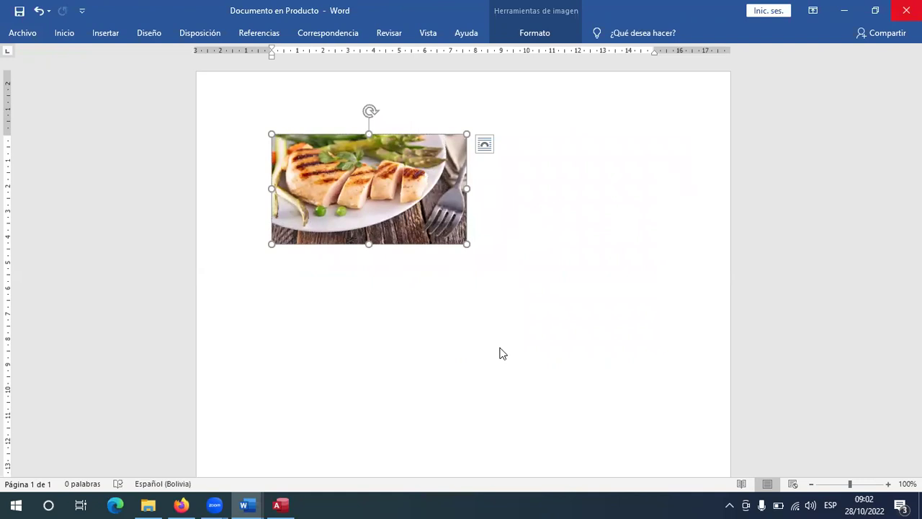
key("alt+Tab")
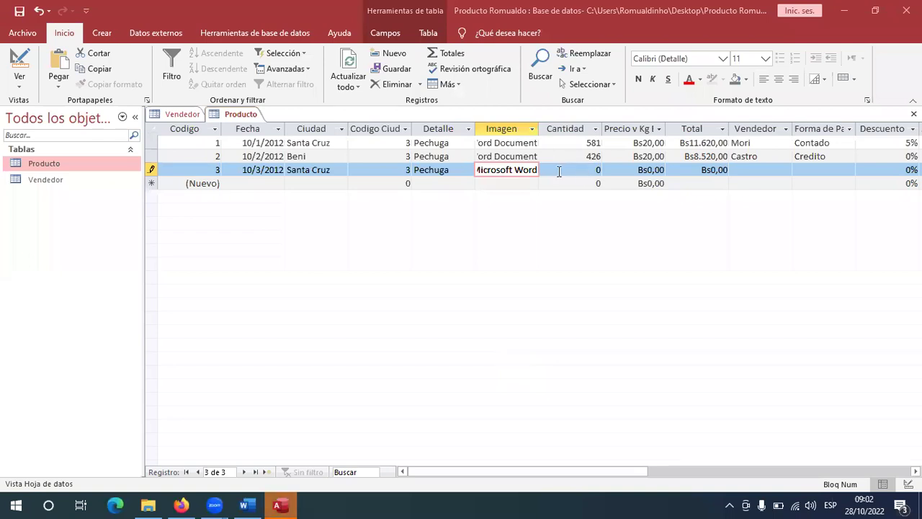
left_click(559, 172)
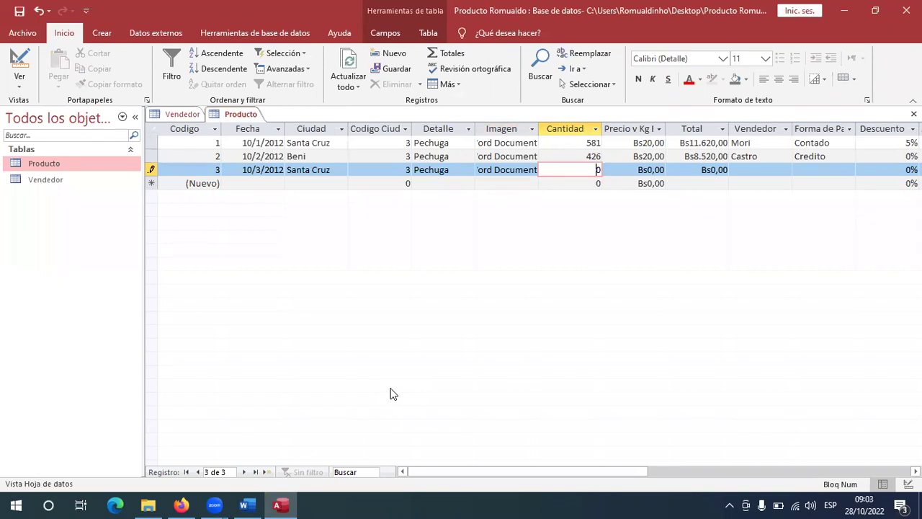
Enter quantity 354 and price Bs20,00 for record 3.
key("alt+Tab")
key("Tab")
key("Tab")
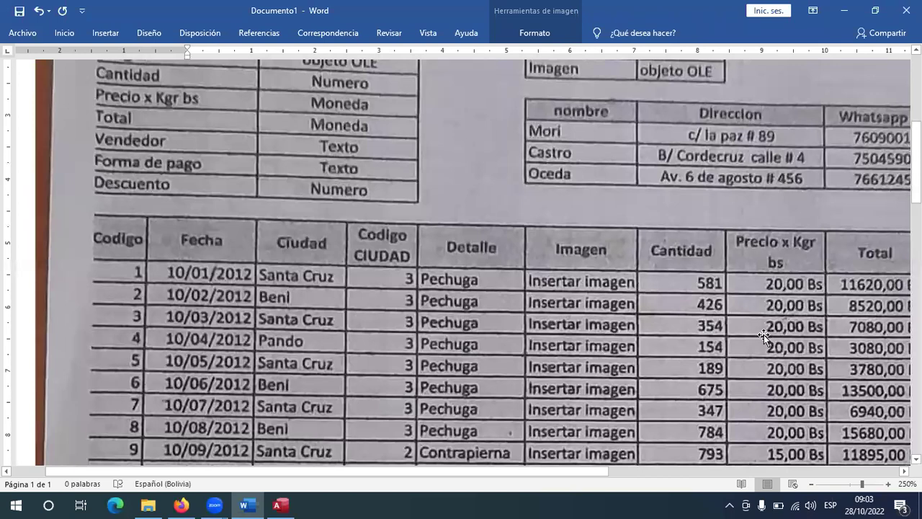
key("alt+Tab")
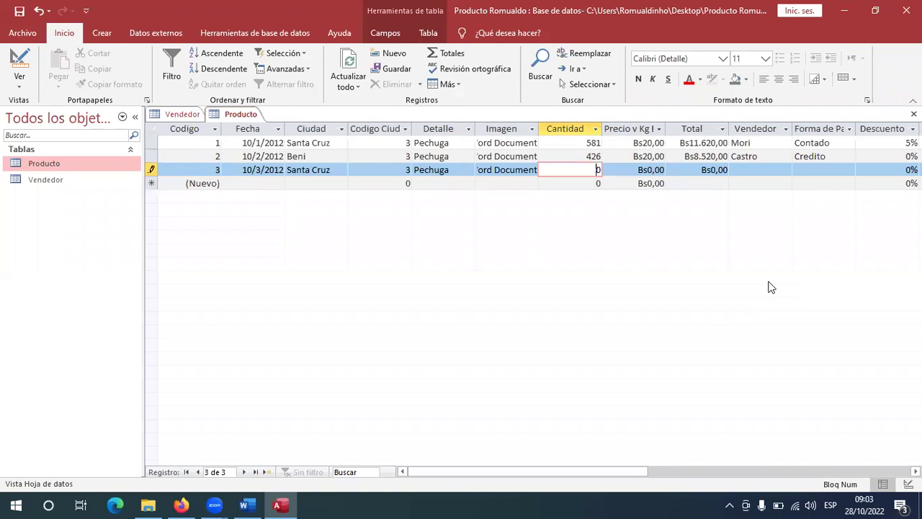
type("354")
key("Delete")
key("Tab")
key("alt+Tab")
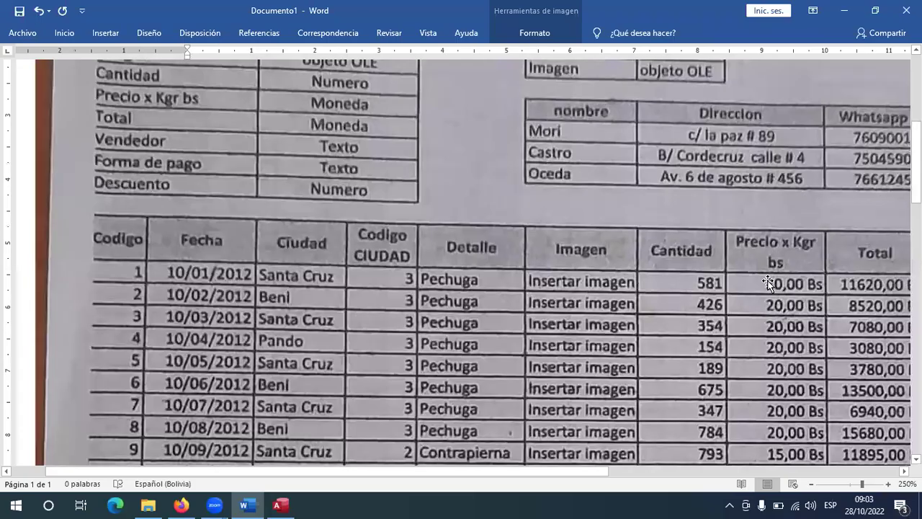
key("alt+Tab")
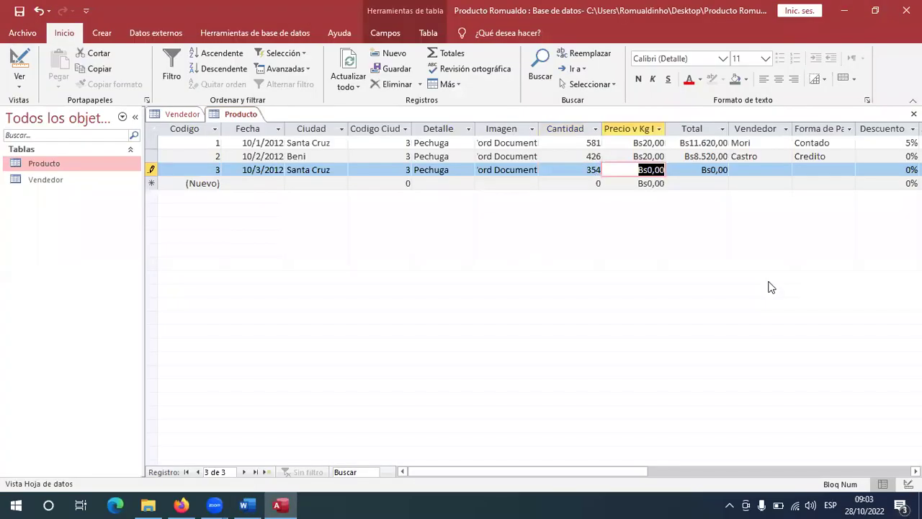
type("20")
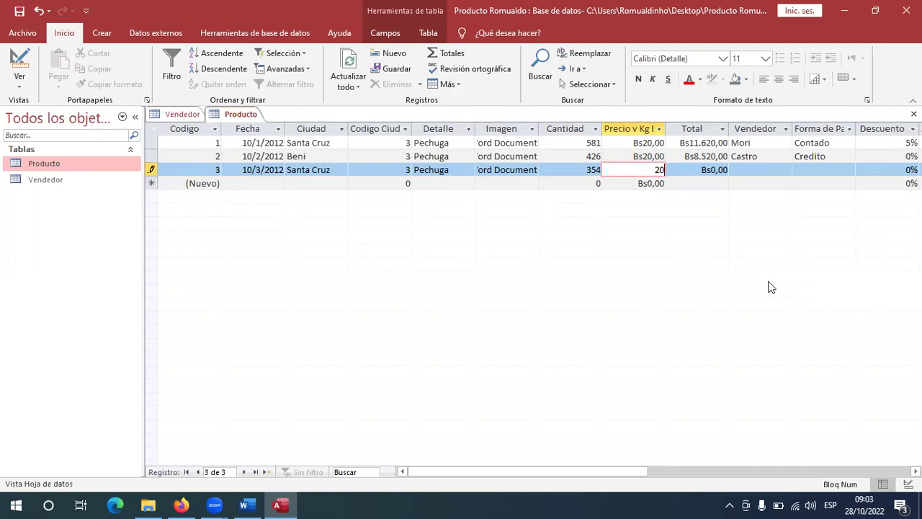
key("Tab")
key("Tab")
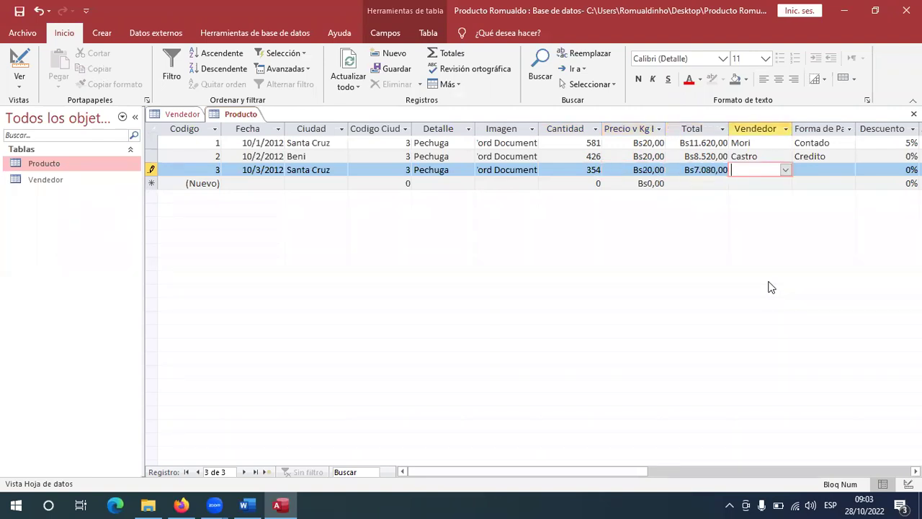
Set record 3's seller to Mori and payment to Credito, then save the record.
key("alt+Tab")
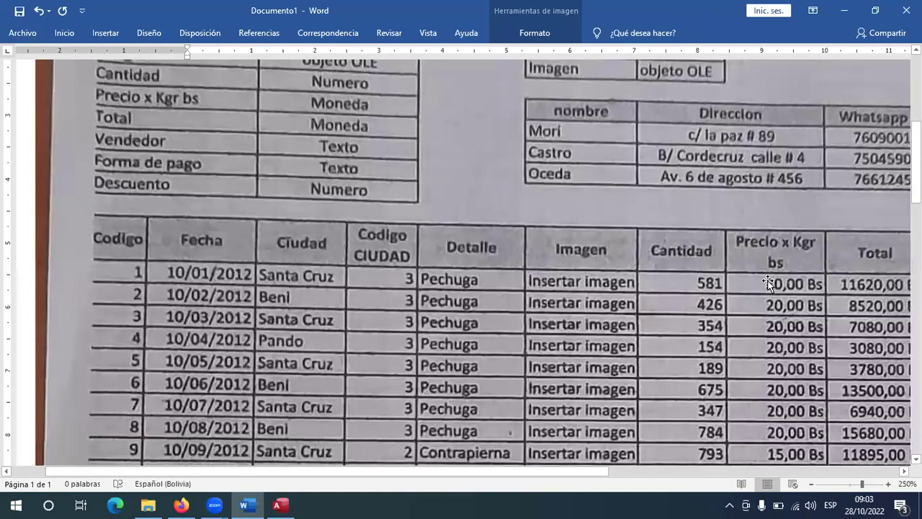
left_click(684, 472)
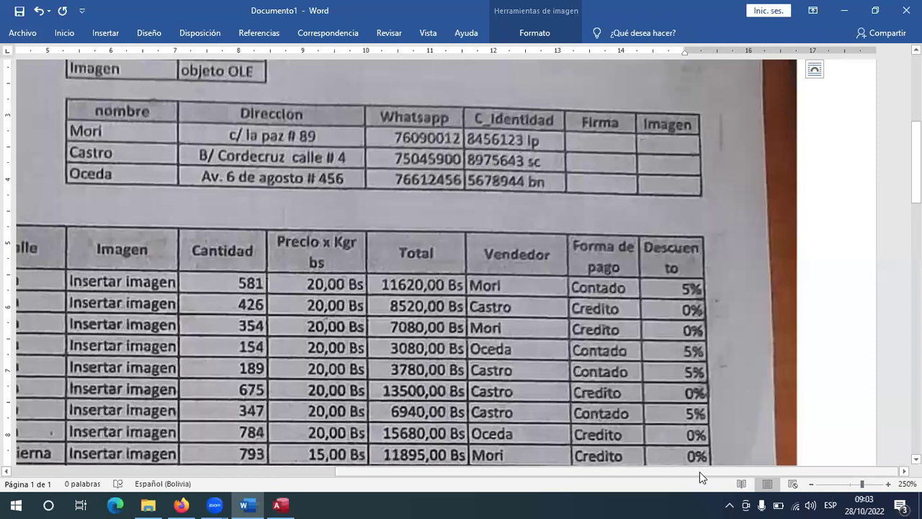
key("alt+Tab")
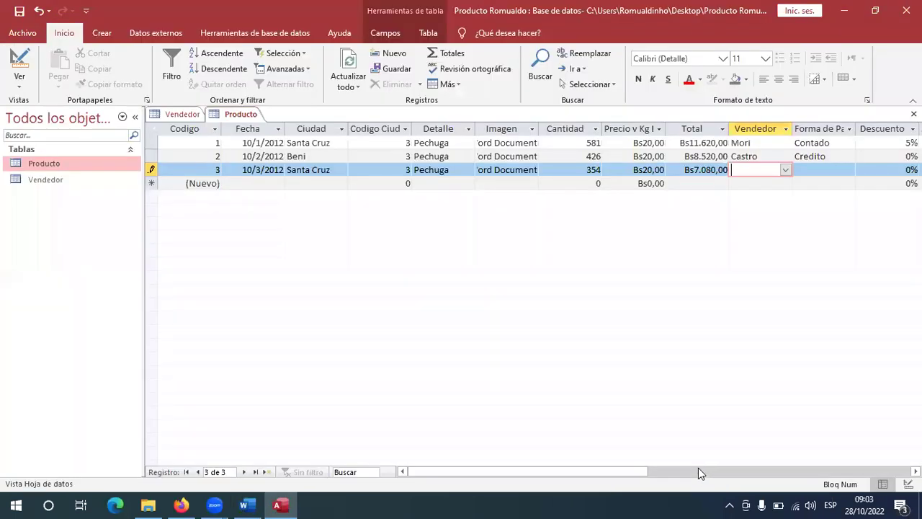
type("mori")
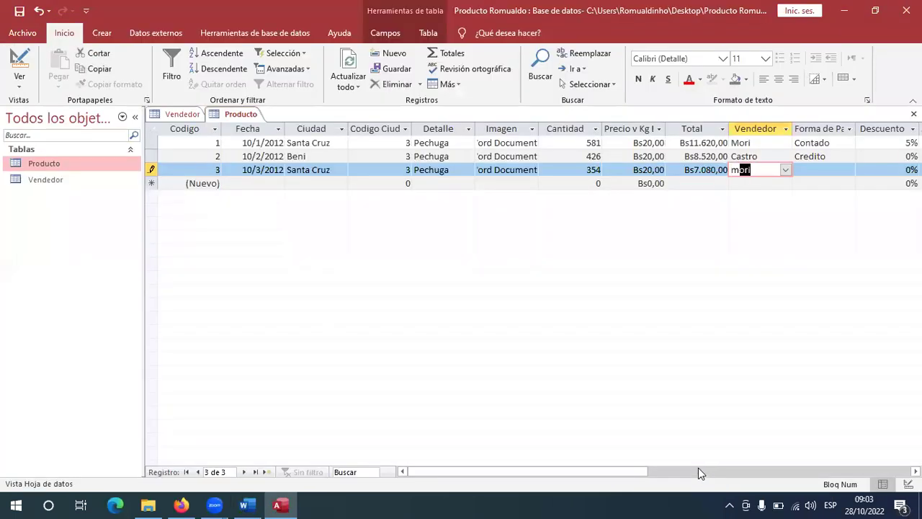
key("Tab")
key("alt+Tab")
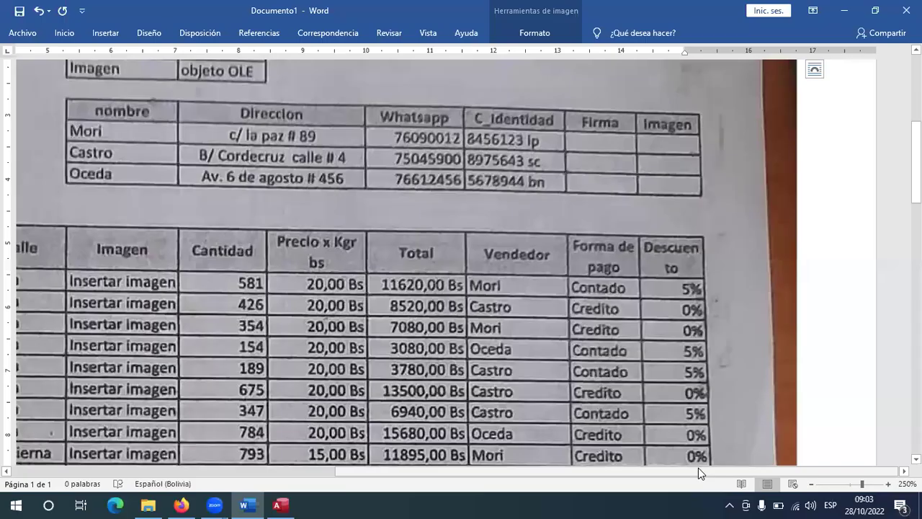
key("alt+Tab")
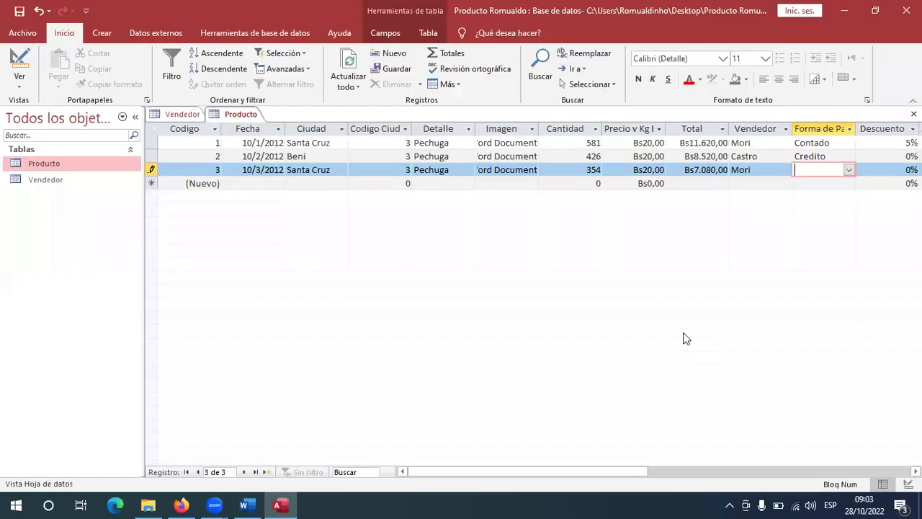
type("credito")
key("Tab")
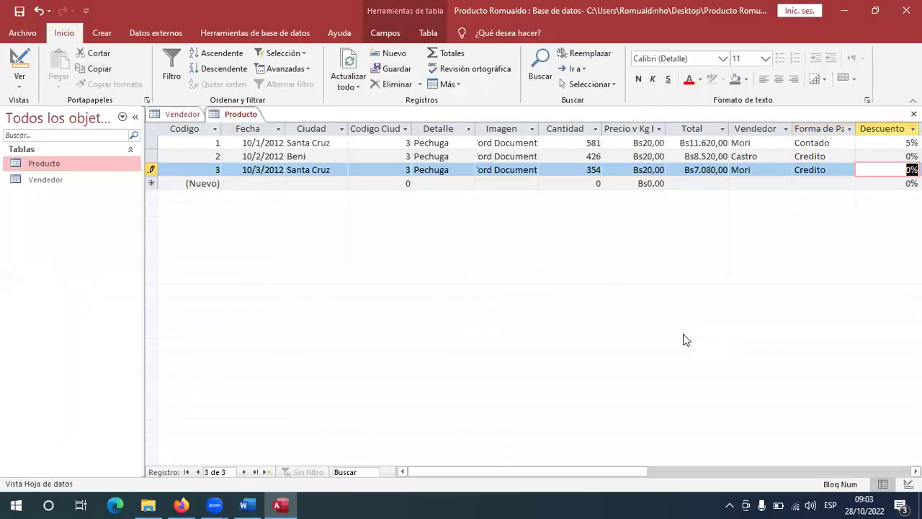
left_click(251, 182)
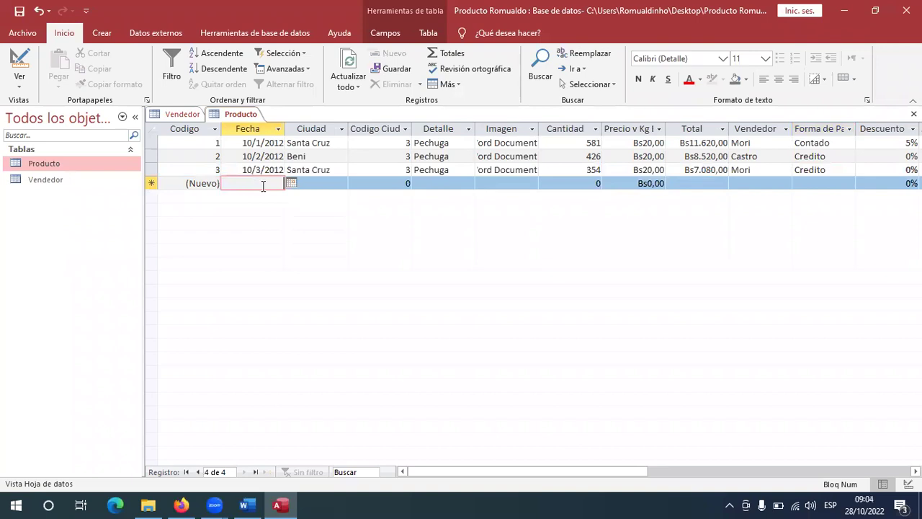
Enter date 10/04/2012 and city Pando in the fourth Producto row.
key("alt+Tab")
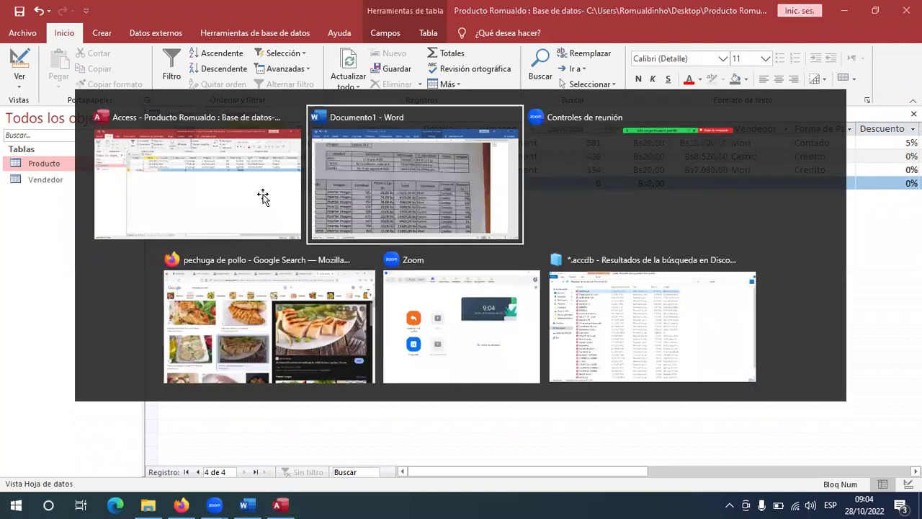
left_click_drag(644, 474, 299, 474)
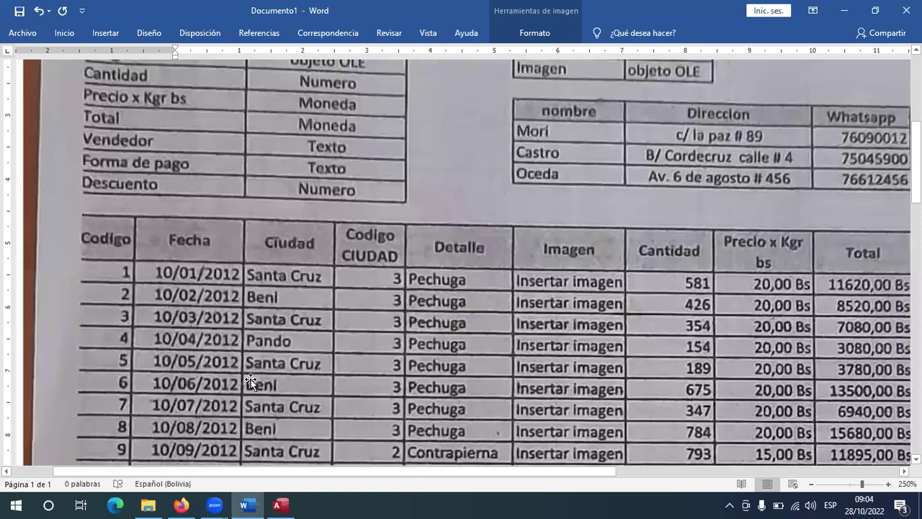
key("alt+Tab")
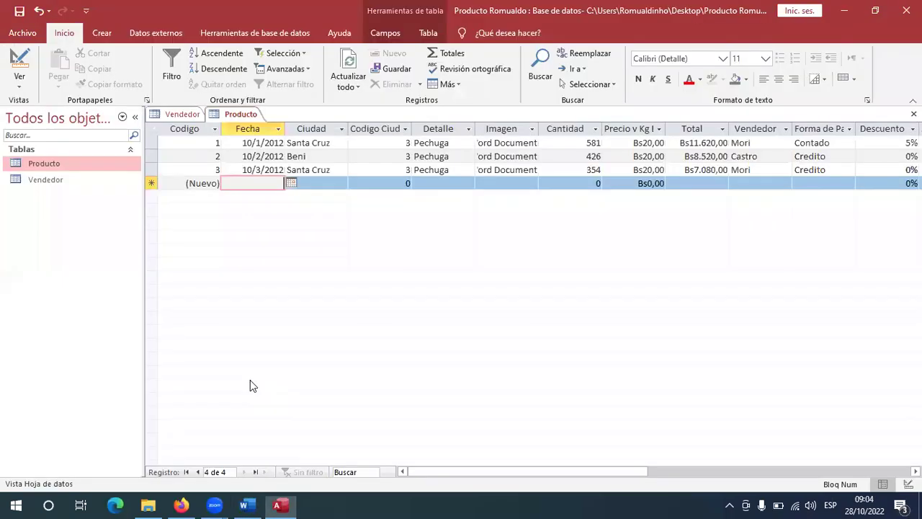
type("10")
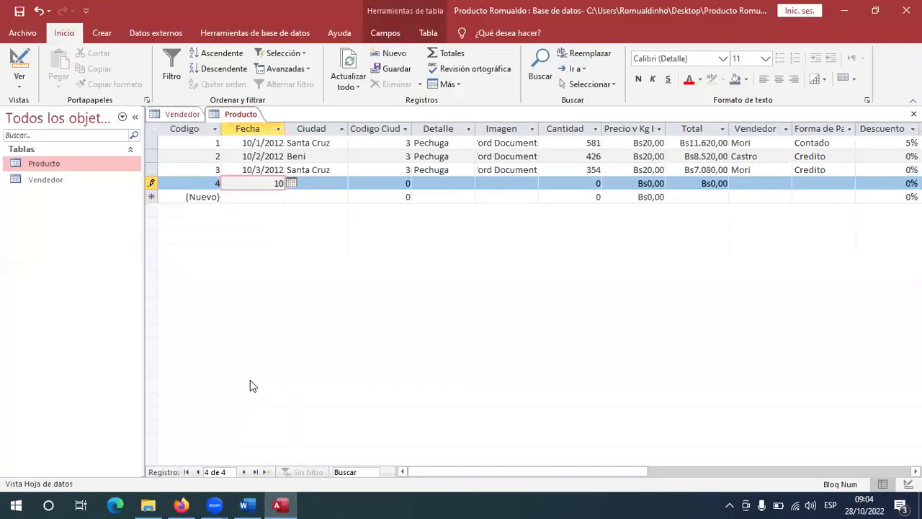
type("/04/2012")
key("Tab")
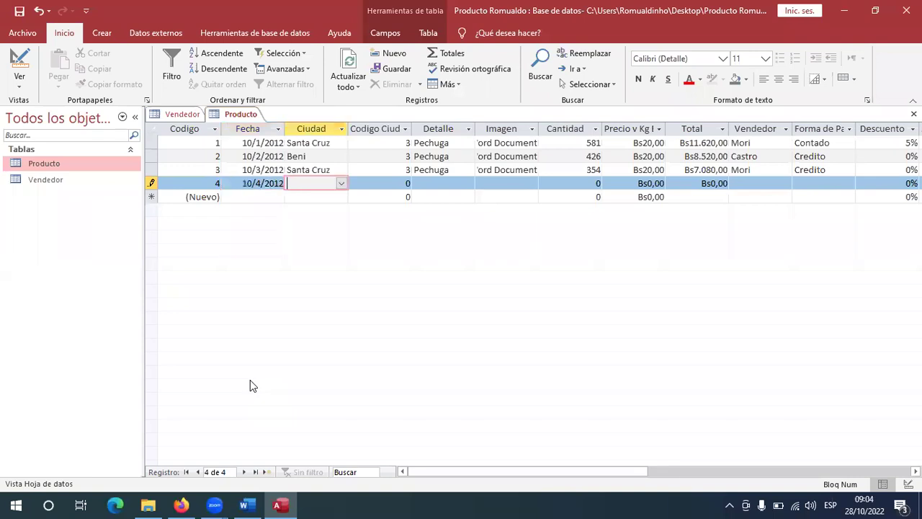
key("alt+Tab")
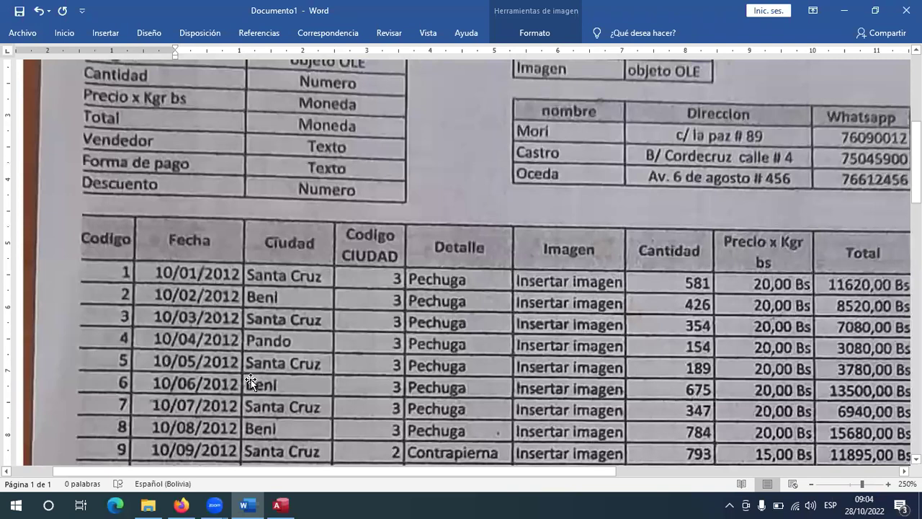
key("alt+Tab")
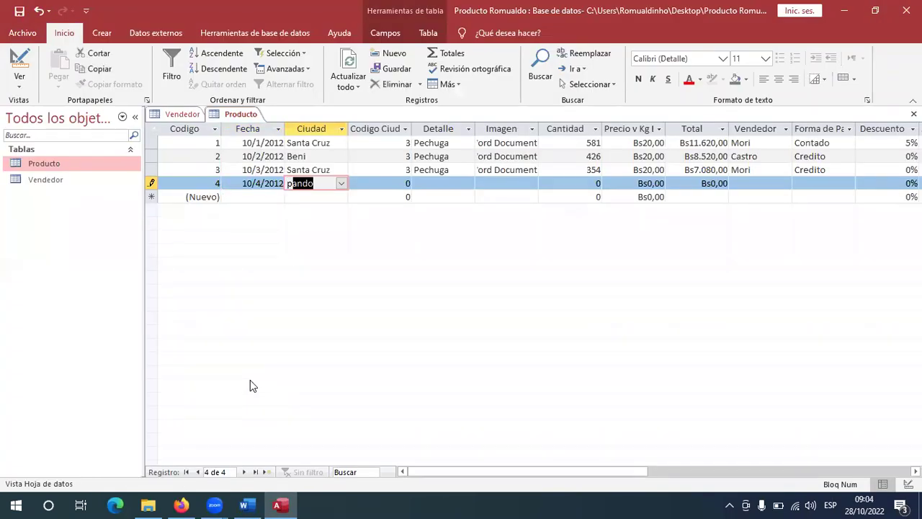
key("alt+Tab")
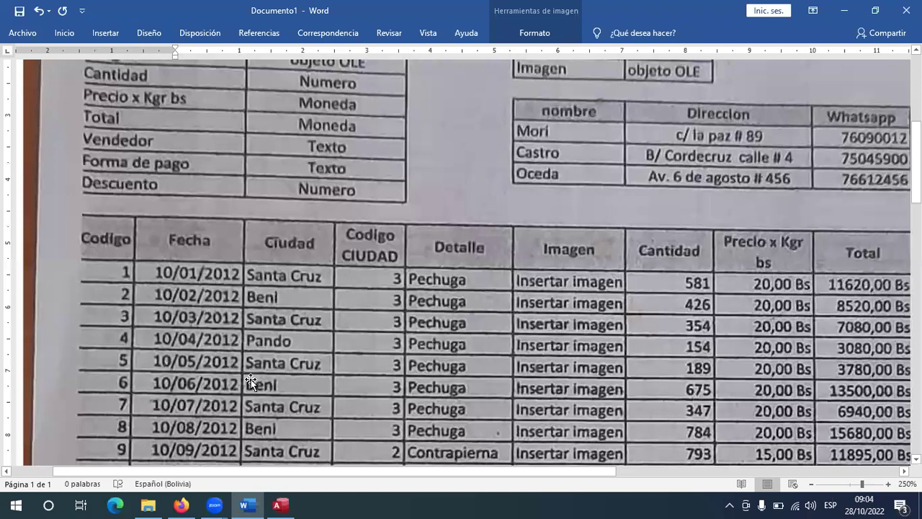
key("alt+Tab")
Enter city code 3 and Detalle Pechuga for record 4.
key("Tab")
type("3")
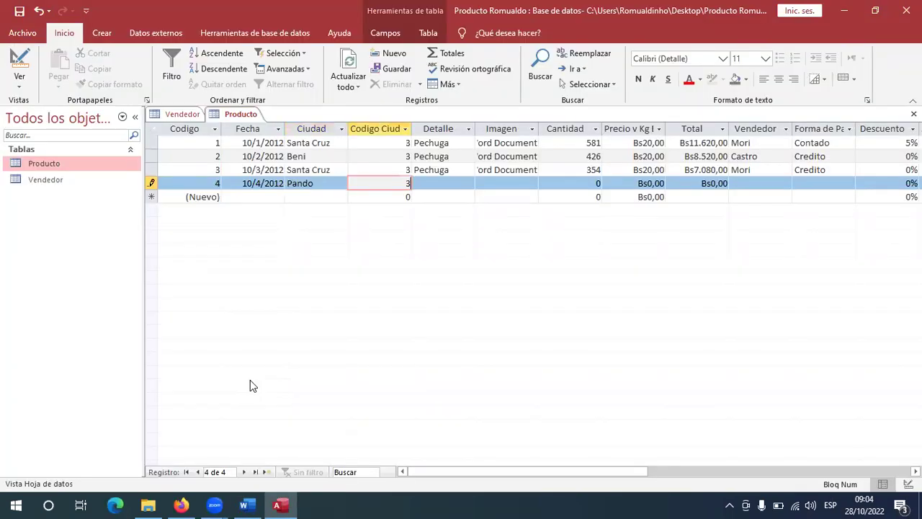
key("alt+Tab")
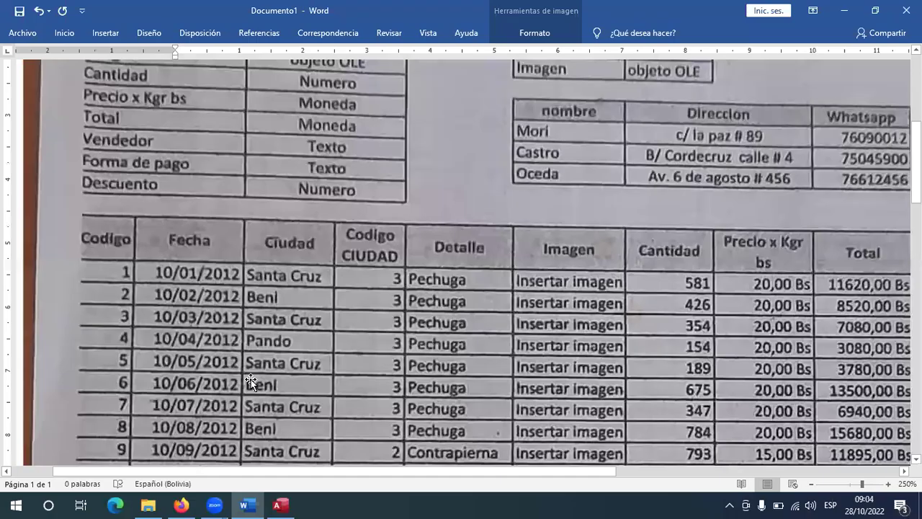
key("alt+Tab")
key("Tab")
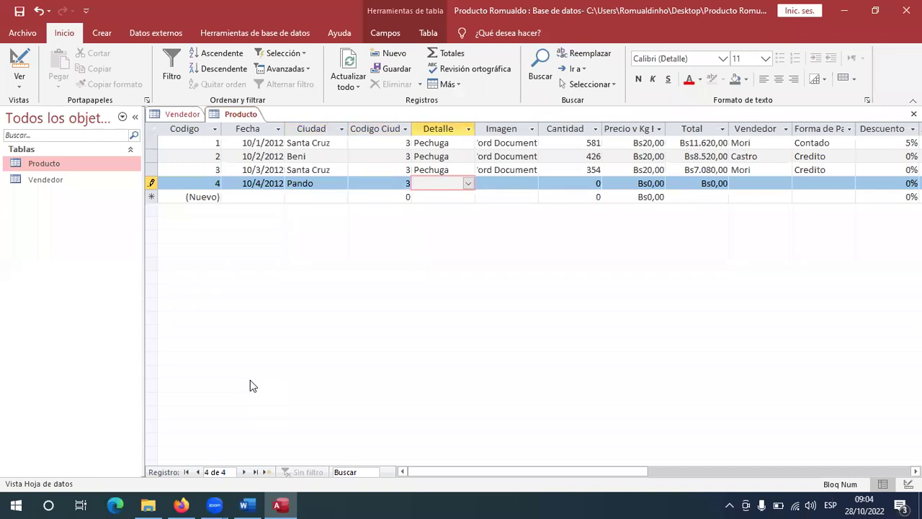
type("pechuga")
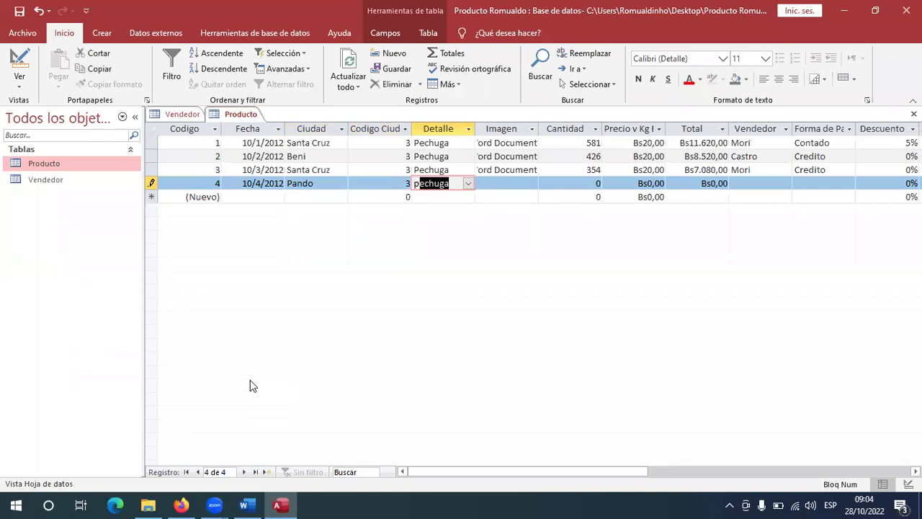
key("Tab")
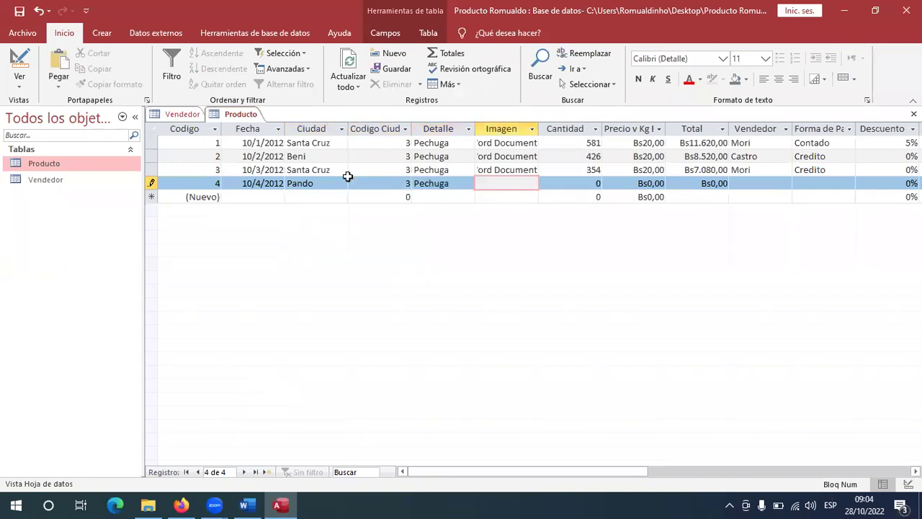
Insert a new embedded Microsoft Word Document object into record 4's Imagen field.
right_click(510, 187)
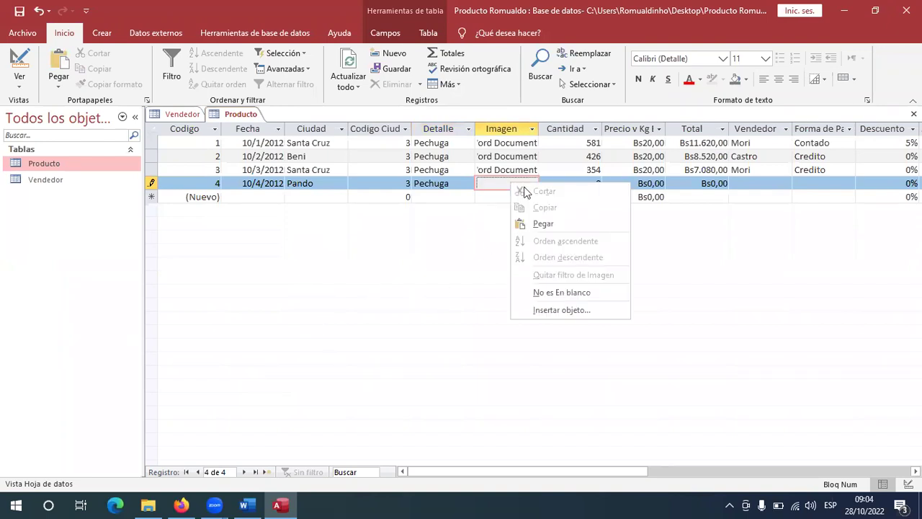
left_click(548, 311)
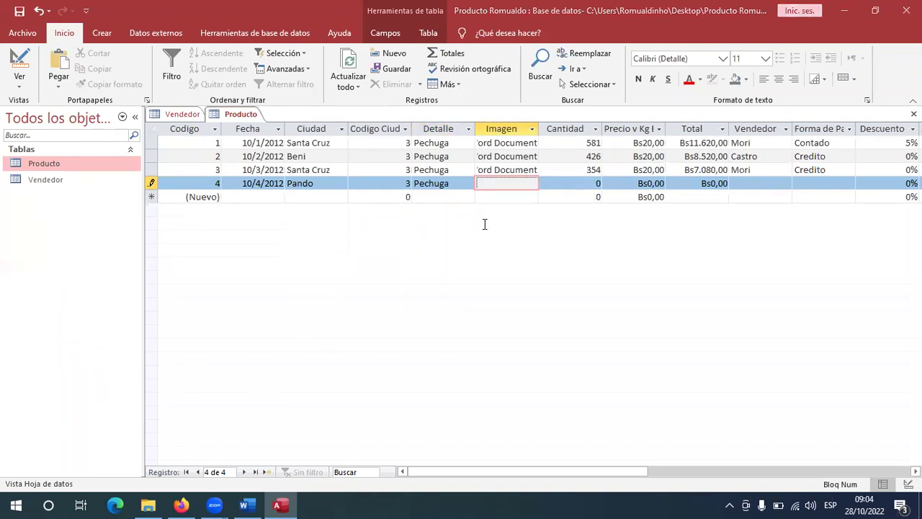
scroll(470, 200, "down", 3)
scroll(469, 198, "down", 3)
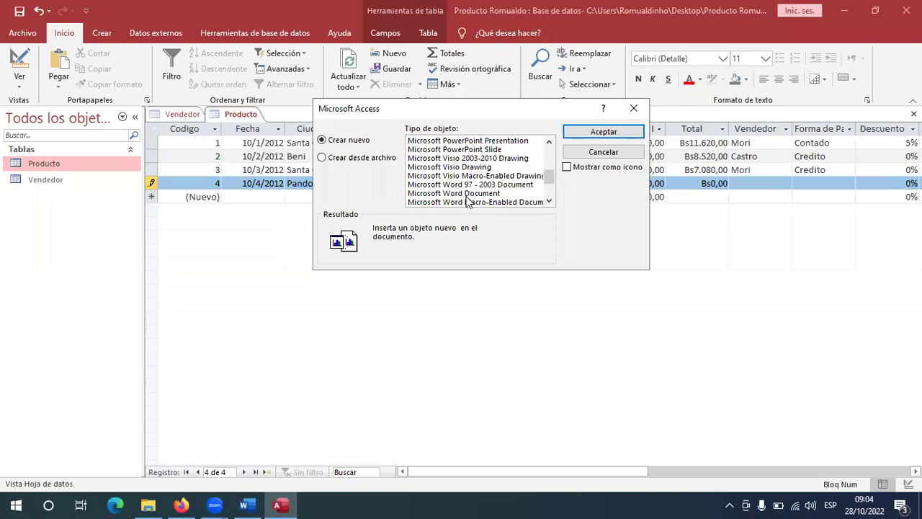
double_click(478, 167)
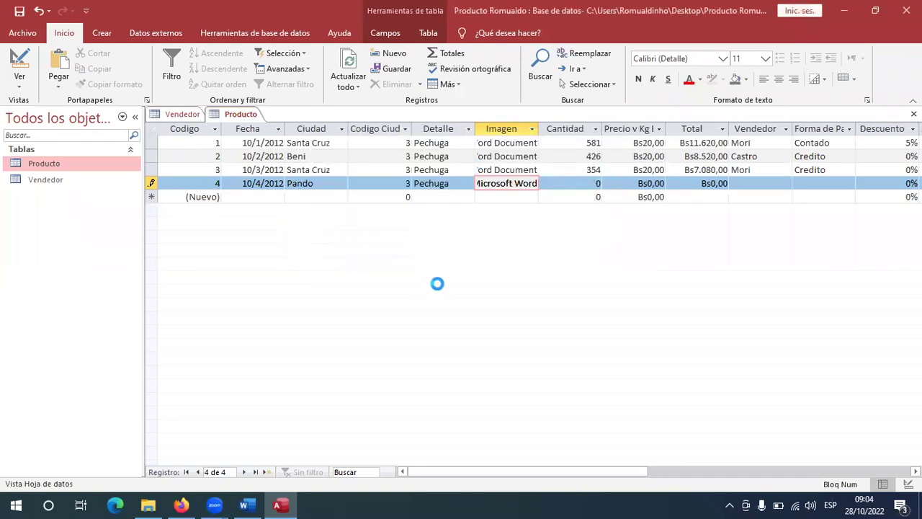
Copy the garlic and white wine chicken breast photo from the image search.
left_click(181, 504)
left_click(158, 248)
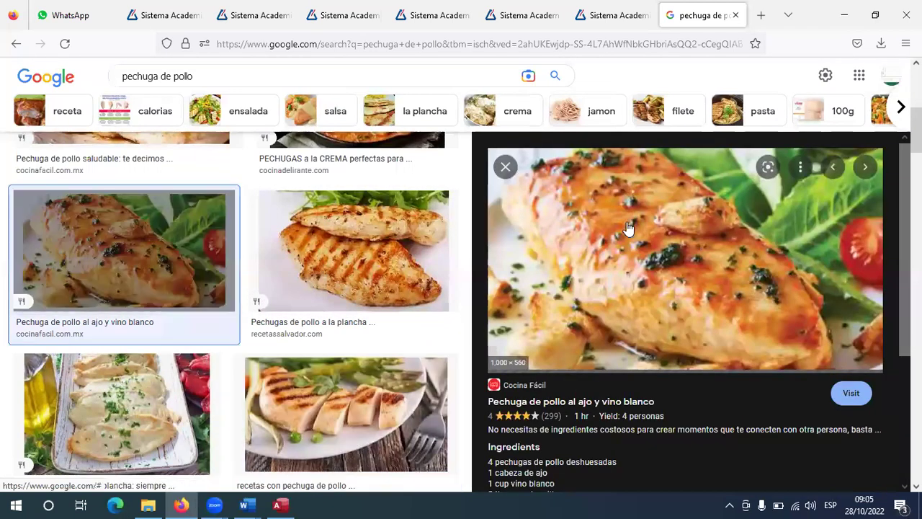
right_click(627, 221)
left_click(668, 424)
Paste the chicken photo as a picture, shrink it to half size, and close Word.
mouse_move(243, 504)
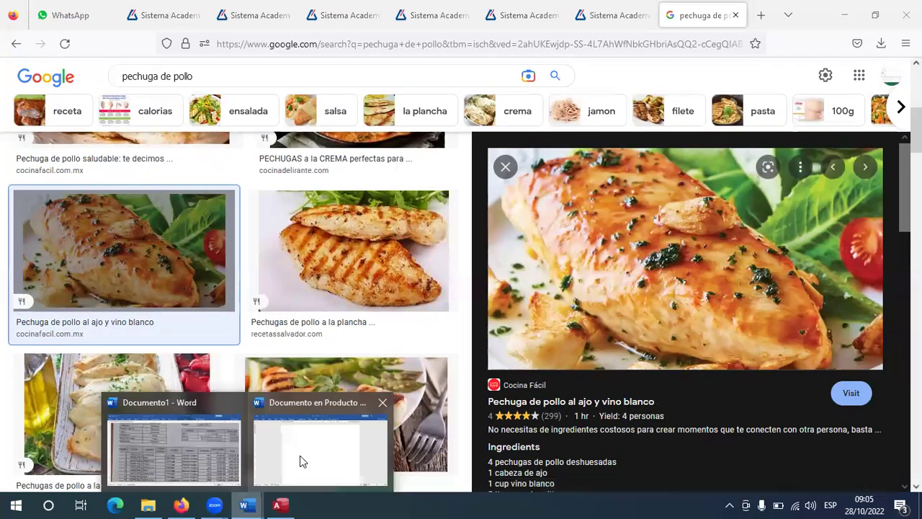
left_click(298, 455)
left_click(64, 33)
left_click(18, 79)
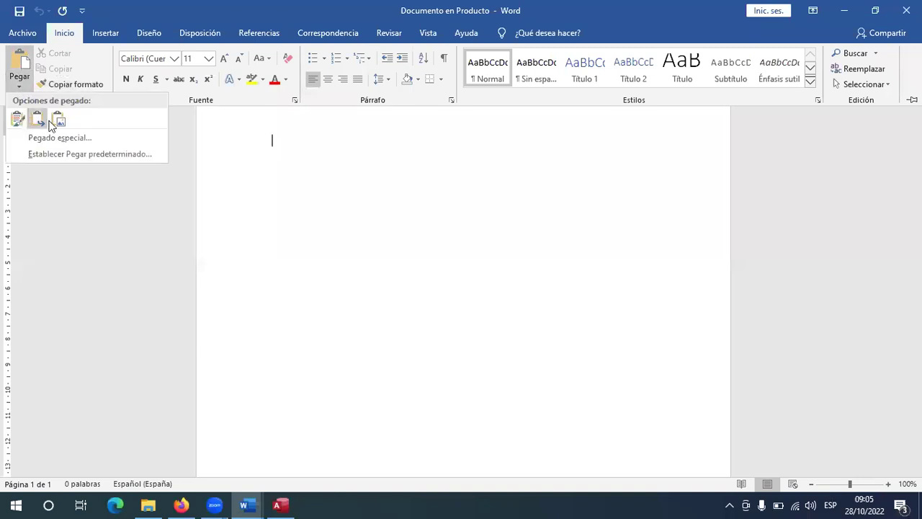
left_click(58, 120)
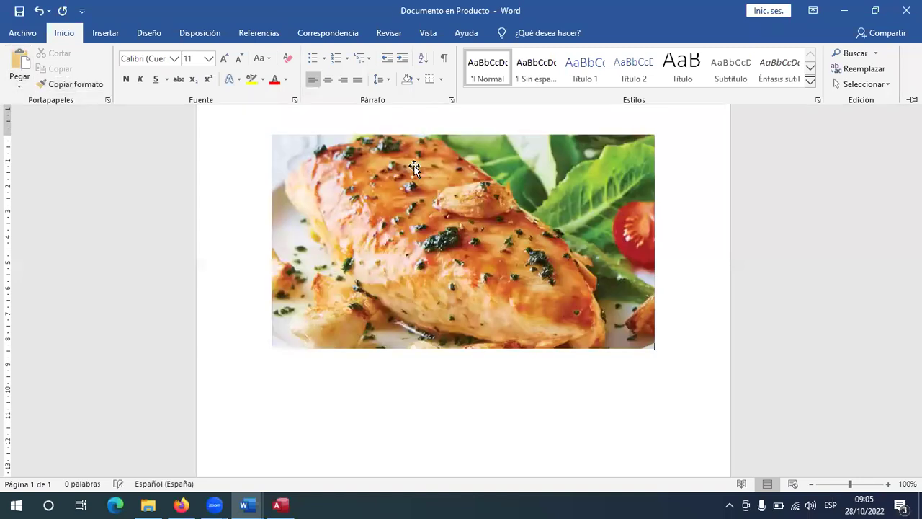
left_click(652, 344)
left_click_drag(655, 349, 498, 261)
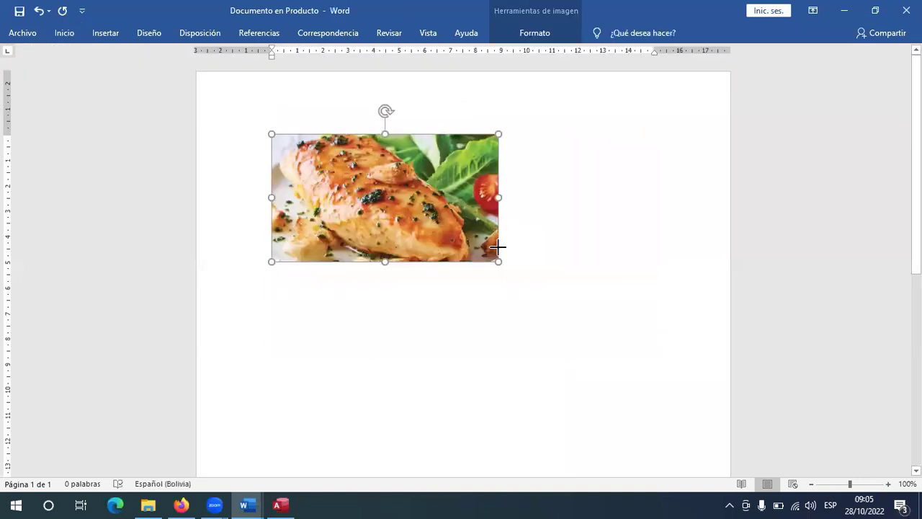
left_click(548, 212)
left_click(907, 10)
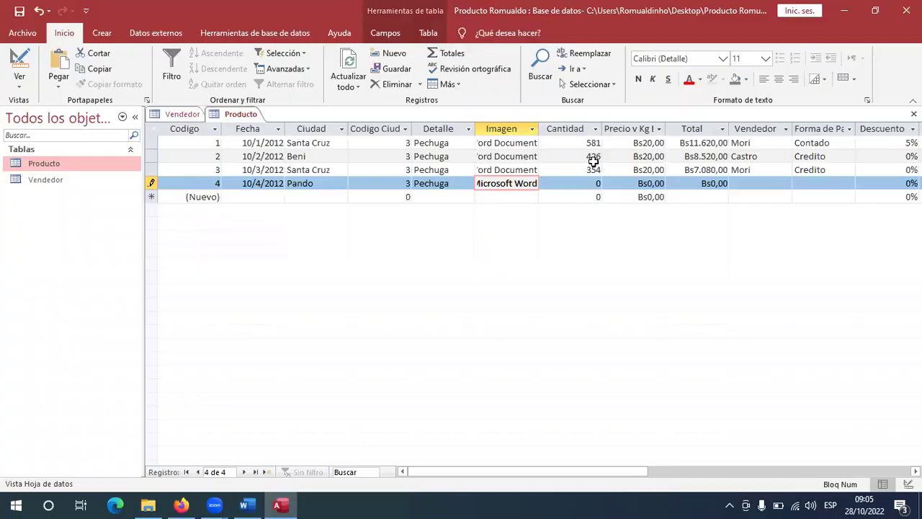
Enter quantity 154 and unit price 20 for Producto record 4, checking the Word reference table.
key("alt+Tab")
key("alt+Tab")
key("Tab")
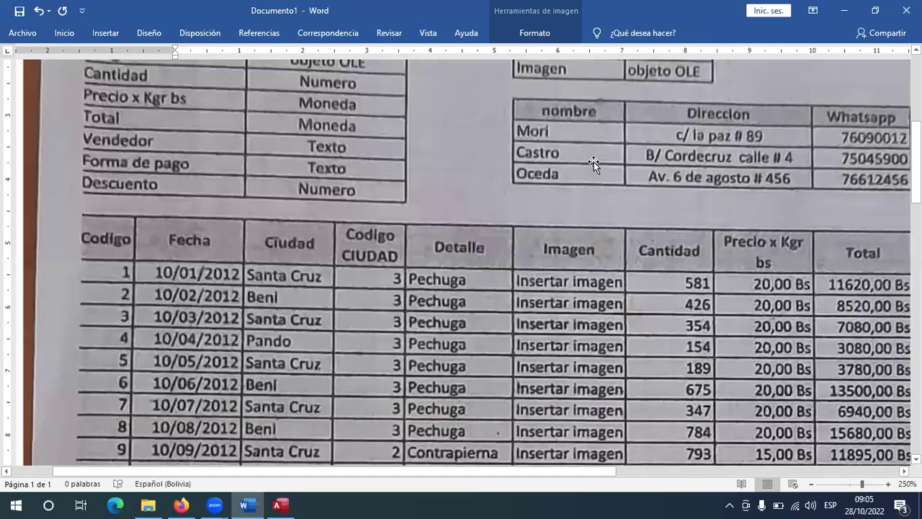
key("alt+Tab")
key("Tab")
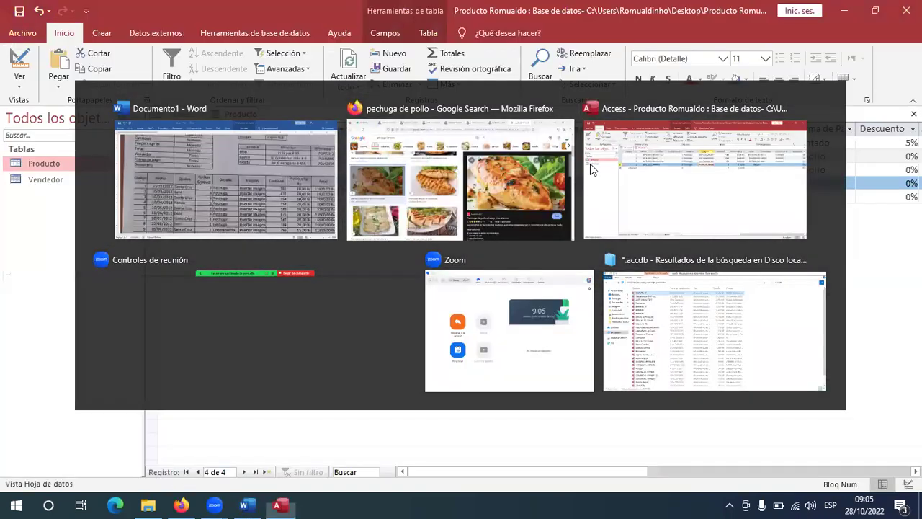
key("Tab")
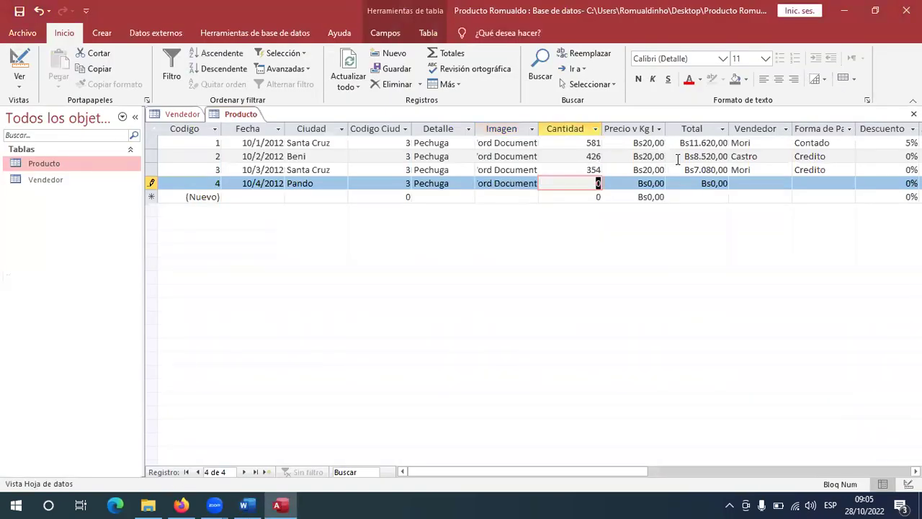
type("154")
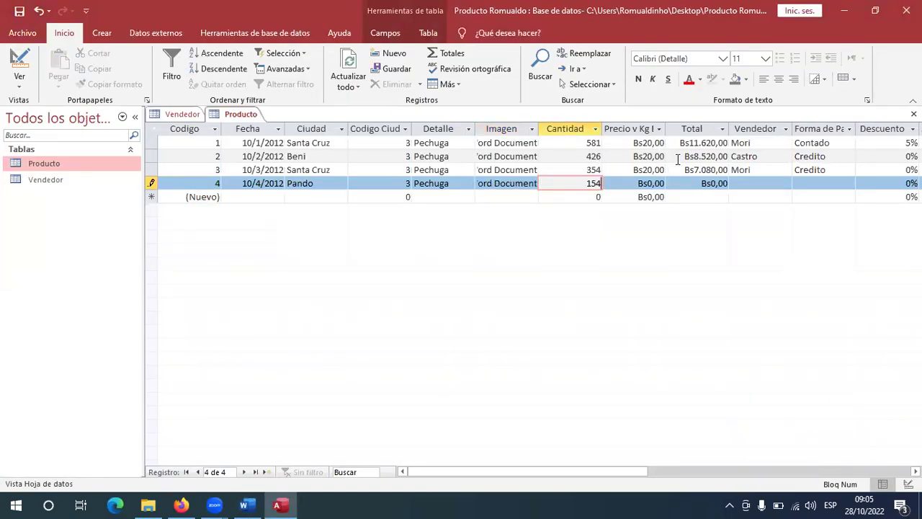
key("Tab")
type("20")
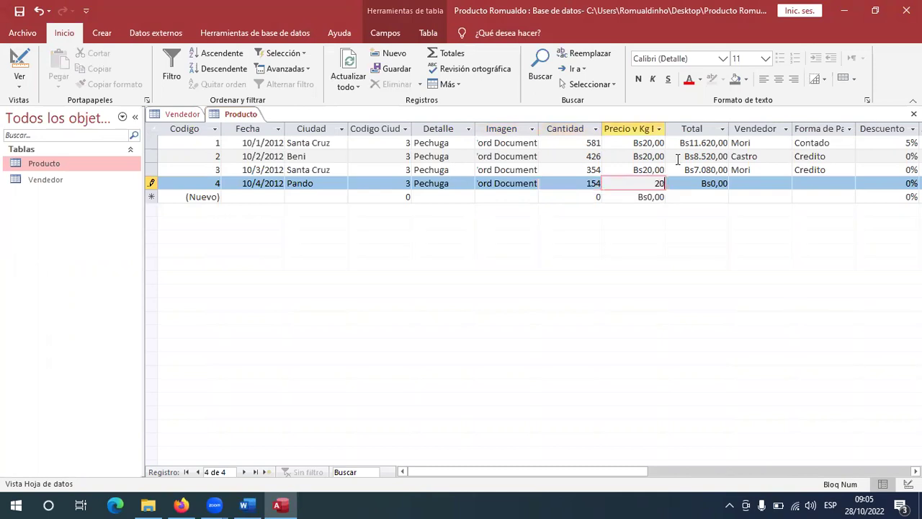
key("alt+Tab")
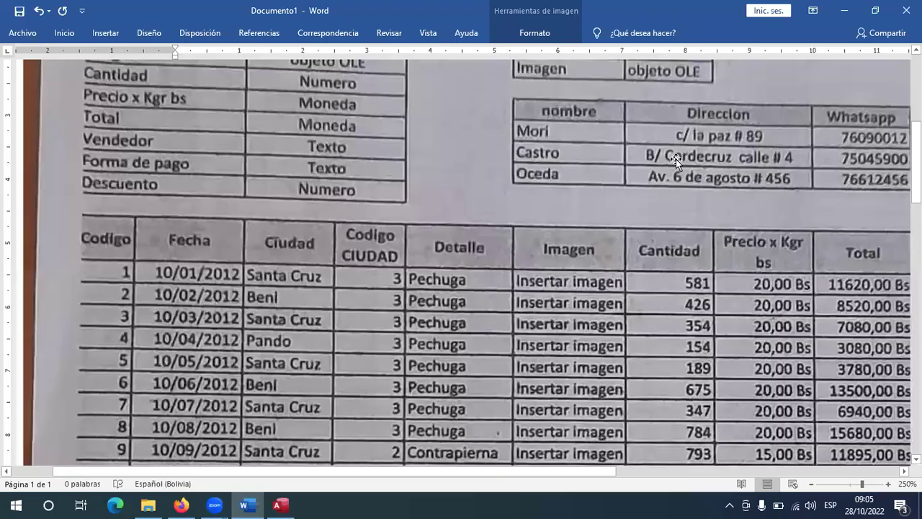
key("alt+Tab")
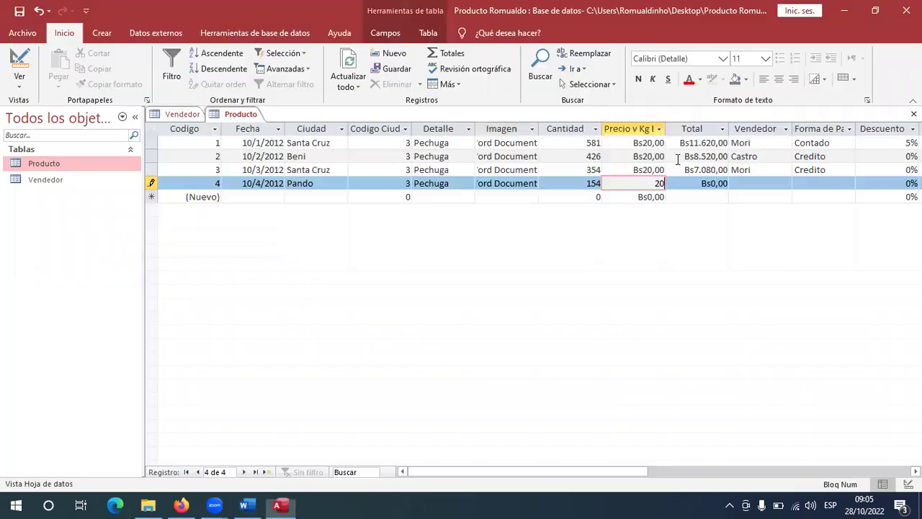
key("Tab")
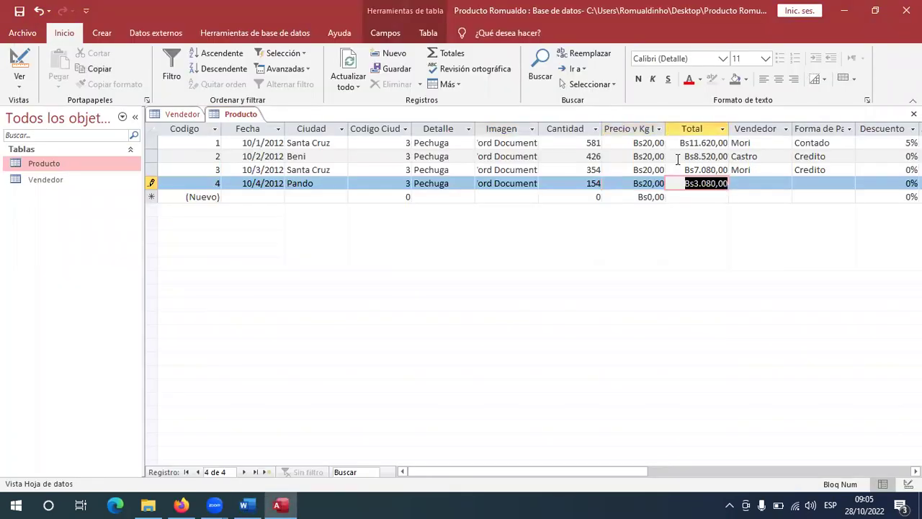
key("Tab")
Fill in seller Oceda and payment method Credito from the scanned reference table.
key("alt+Tab")
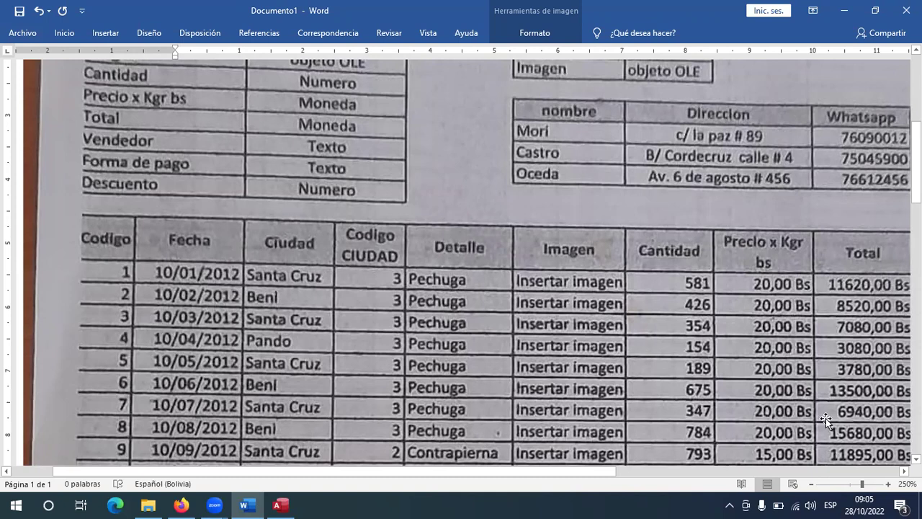
scroll(672, 447, "up", 2)
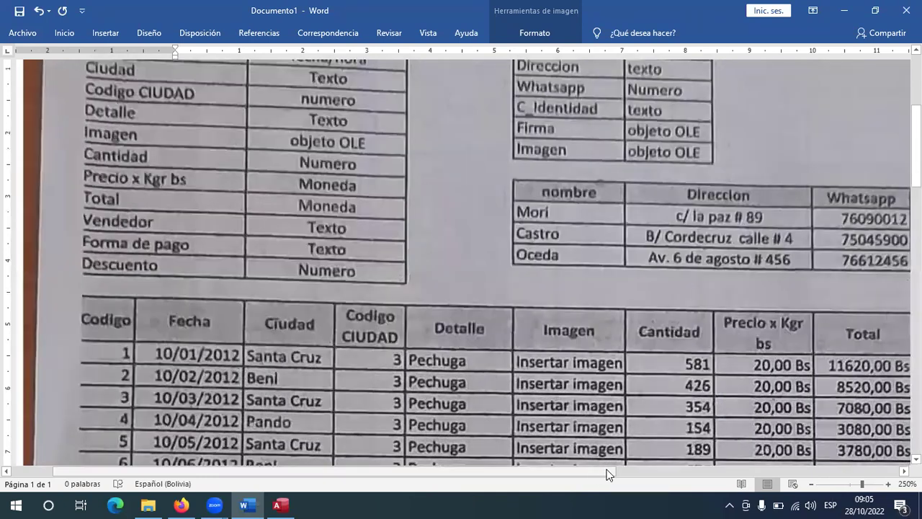
scroll(608, 473, "right", 5)
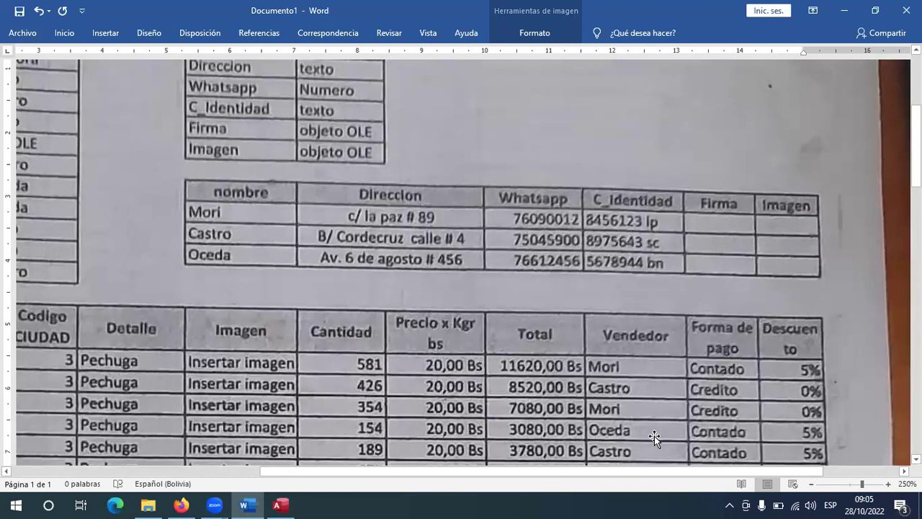
key("alt+Tab")
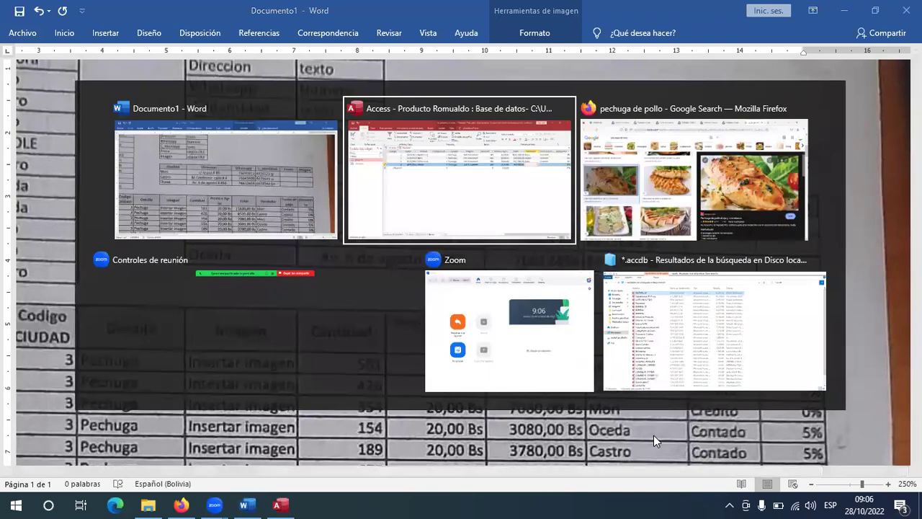
type("oceda")
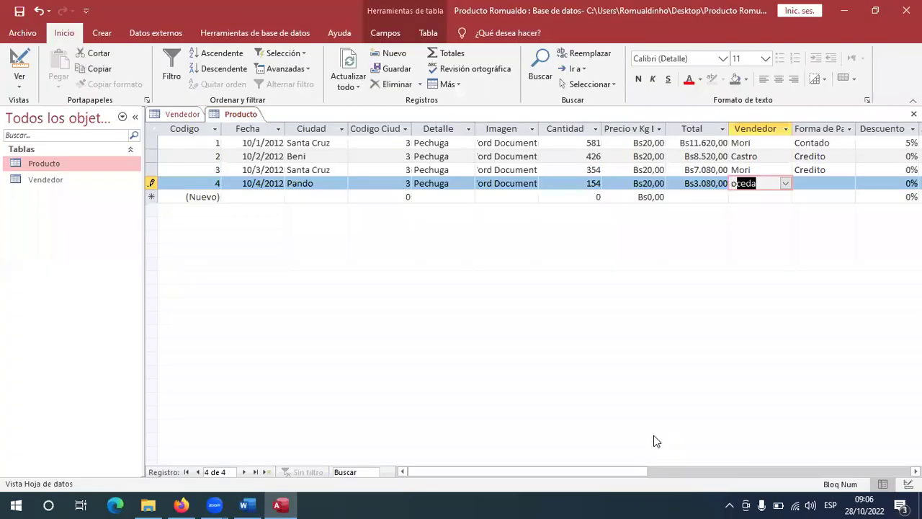
key("Tab")
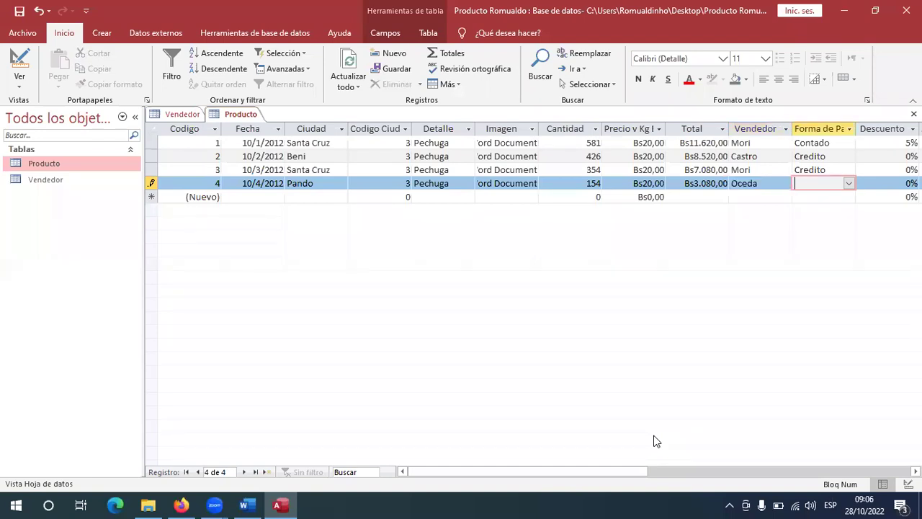
key("alt+Tab")
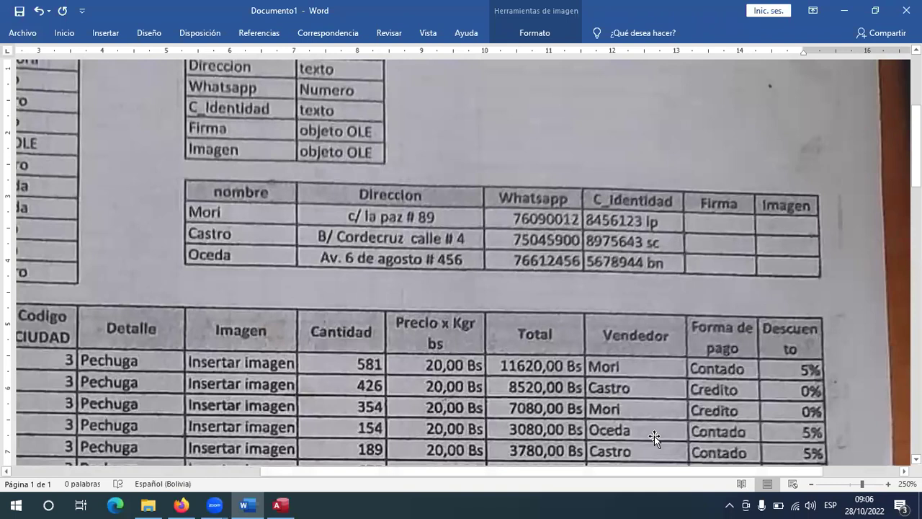
key("alt+Tab")
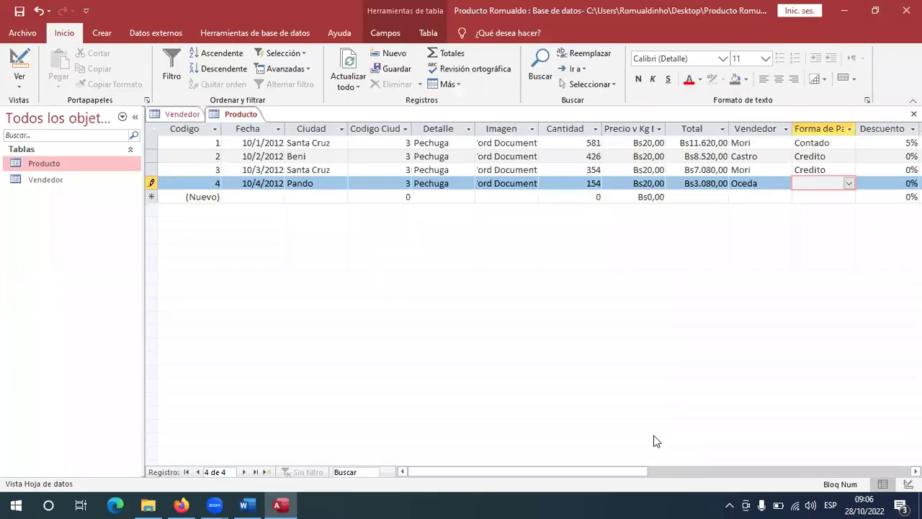
type("credito")
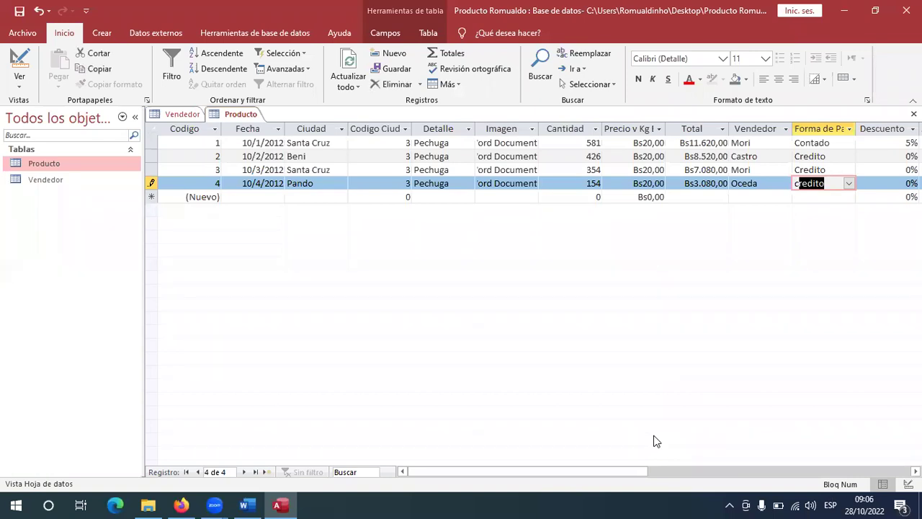
key("Tab")
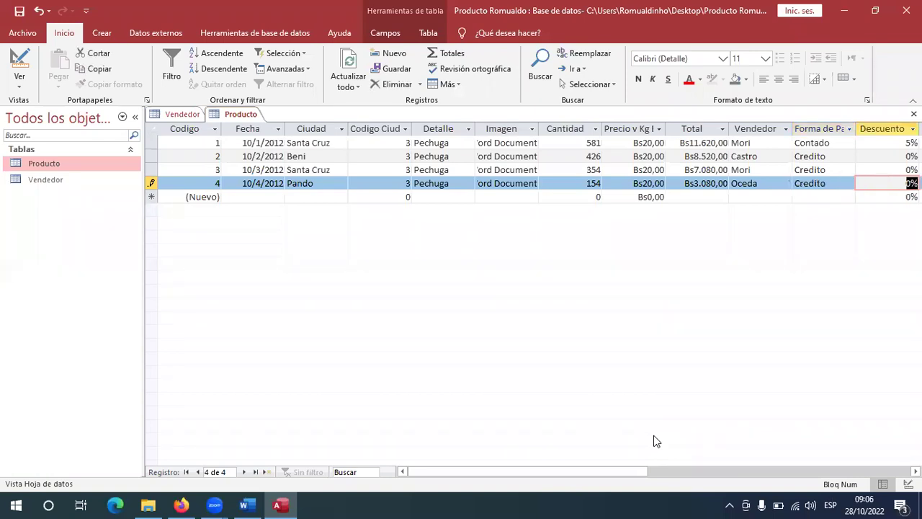
Enter the 5% discount, save record 4 and close the Producto table.
key("alt+Tab")
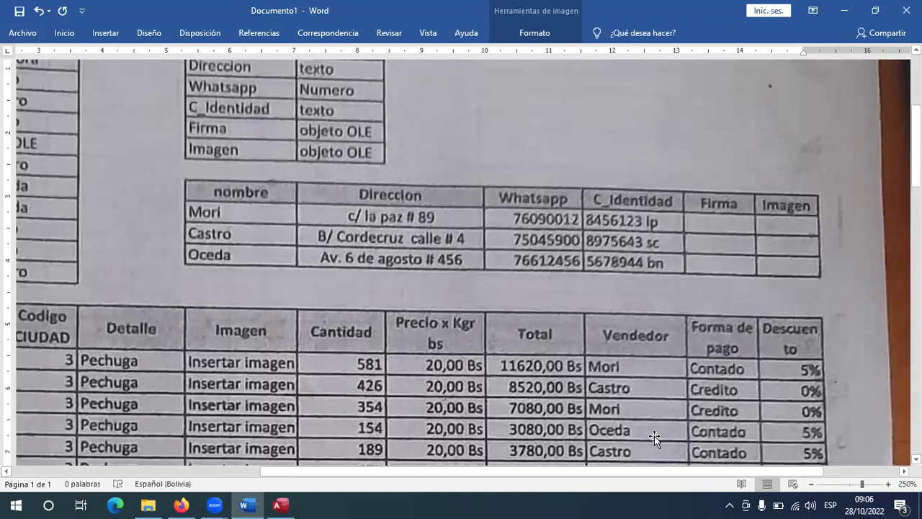
key("alt+Tab")
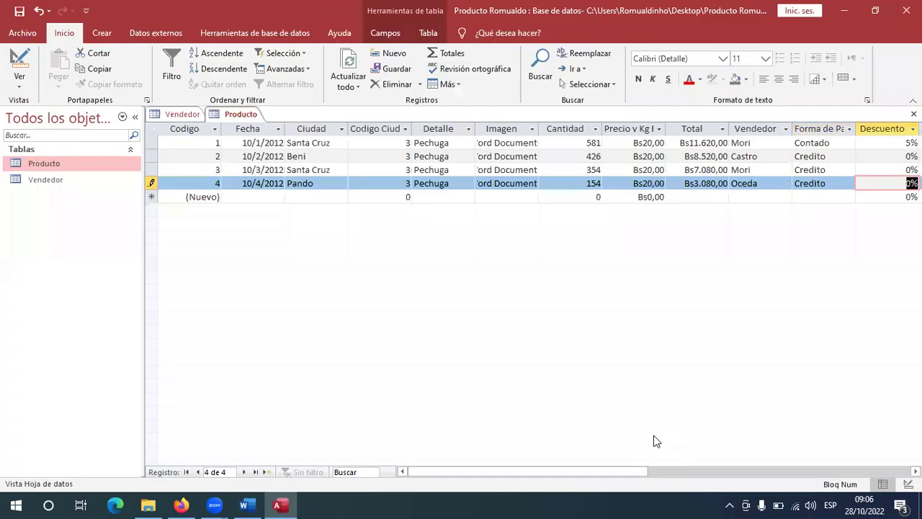
type("5%")
key("Return")
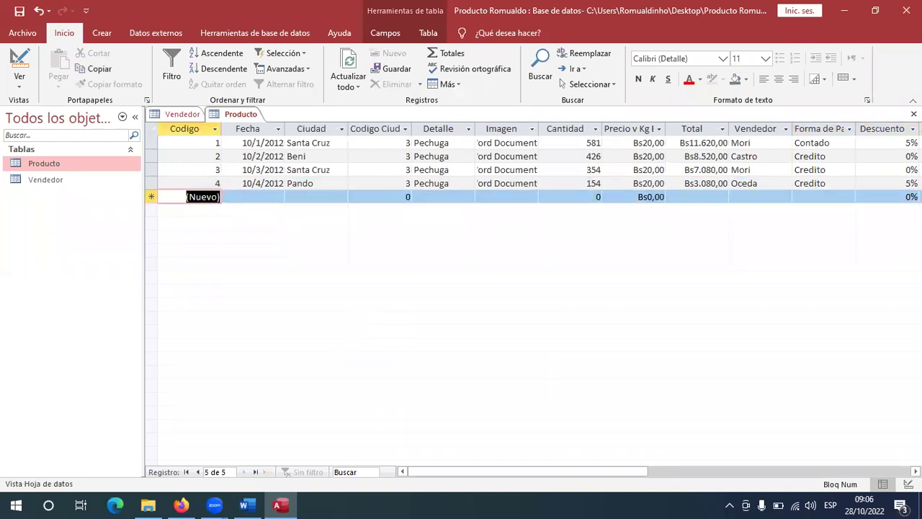
left_click(913, 113)
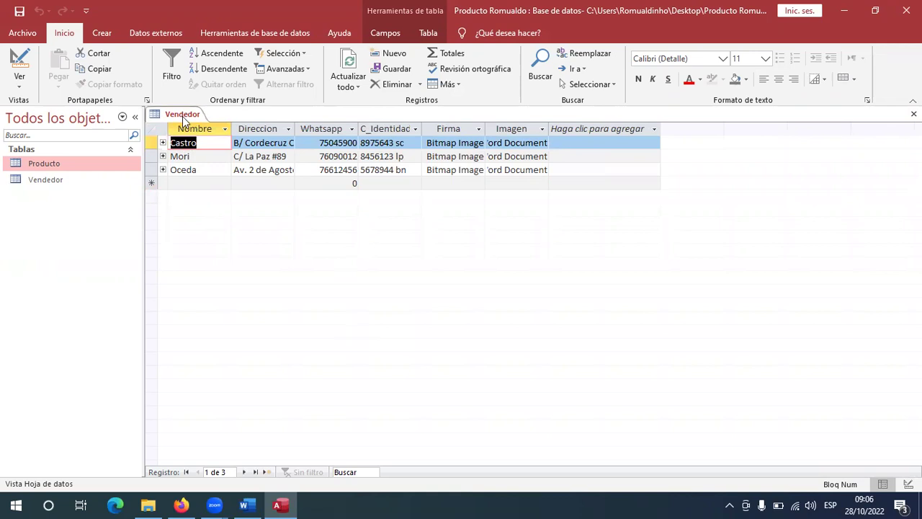
Reopen Vendedor, expand and collapse the Castro, Mori and Oceda product subdatasheets, then close it.
left_click(913, 114)
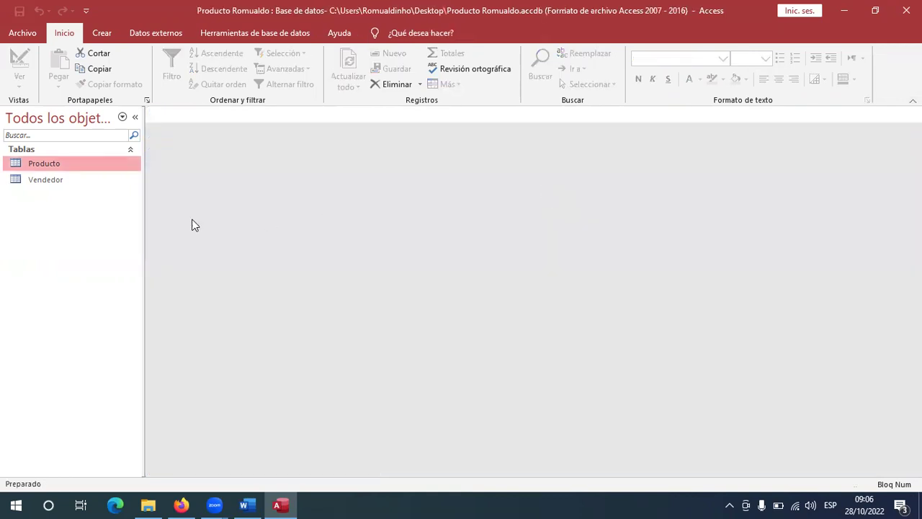
double_click(45, 177)
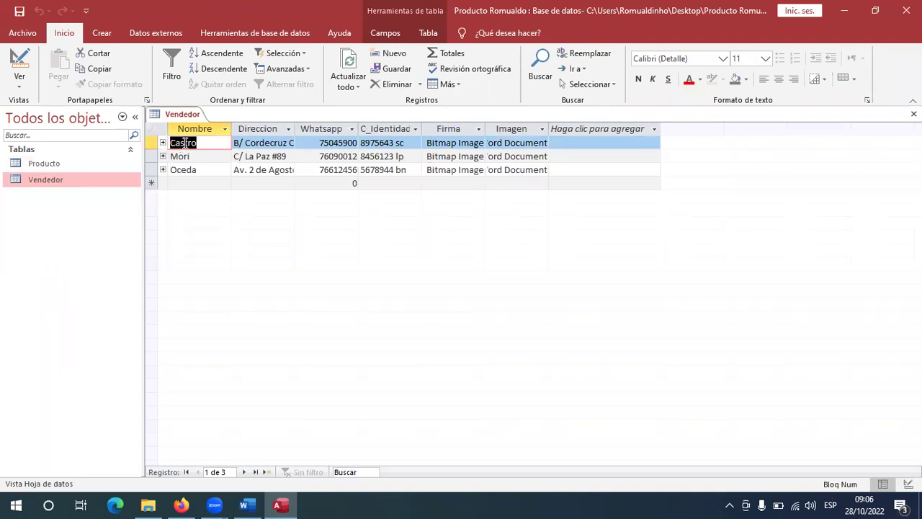
left_click(163, 142)
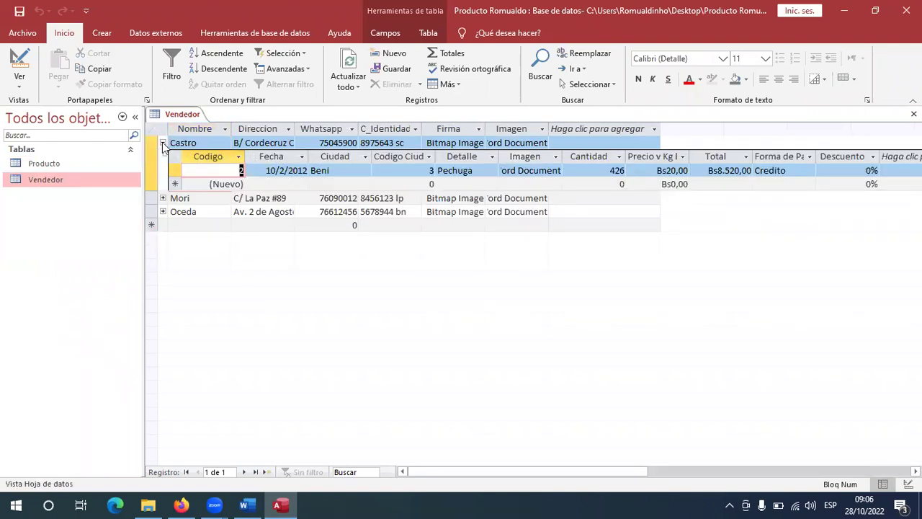
left_click(163, 142)
left_click(163, 155)
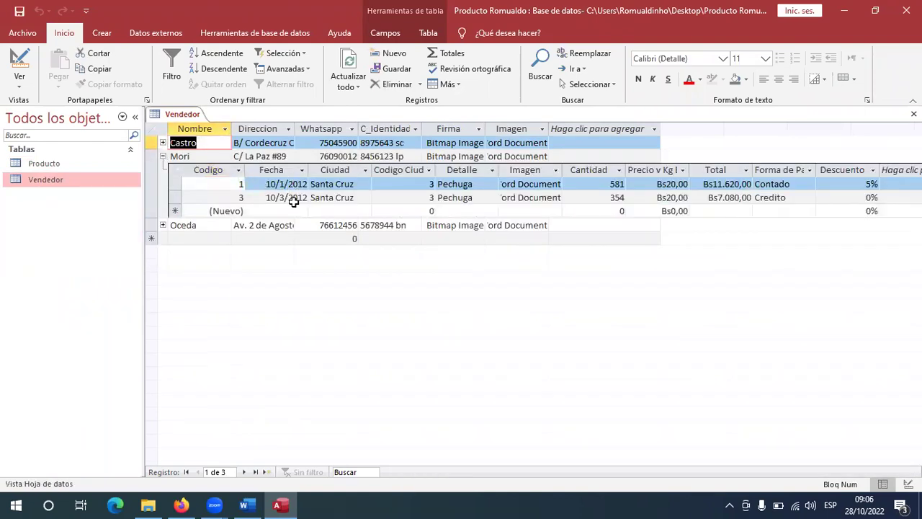
left_click(163, 156)
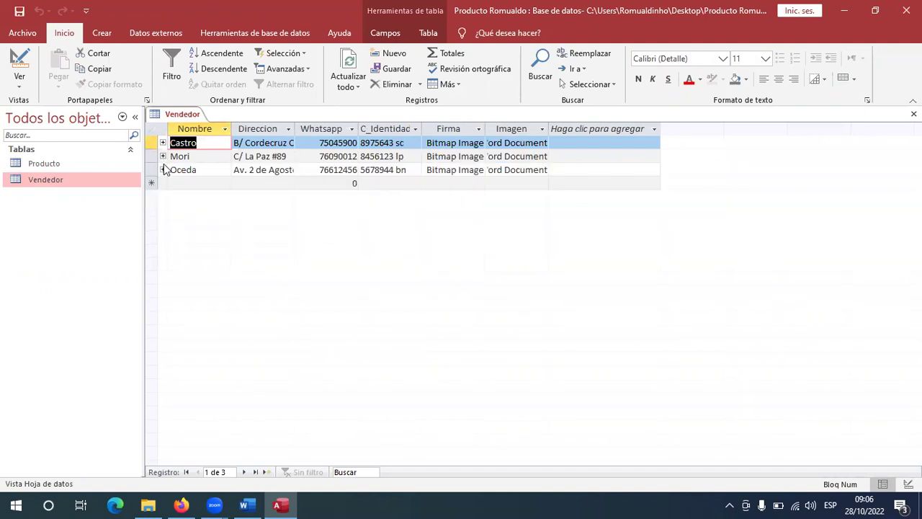
left_click(163, 169)
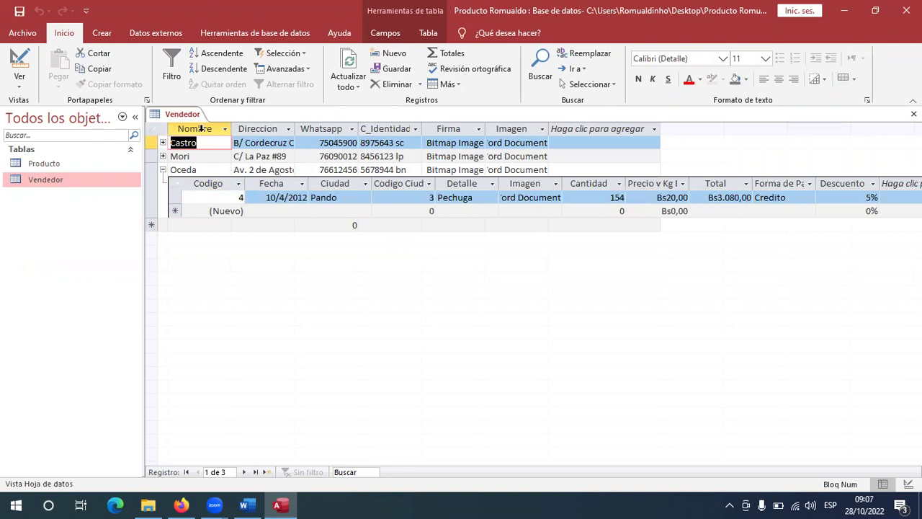
left_click(163, 169)
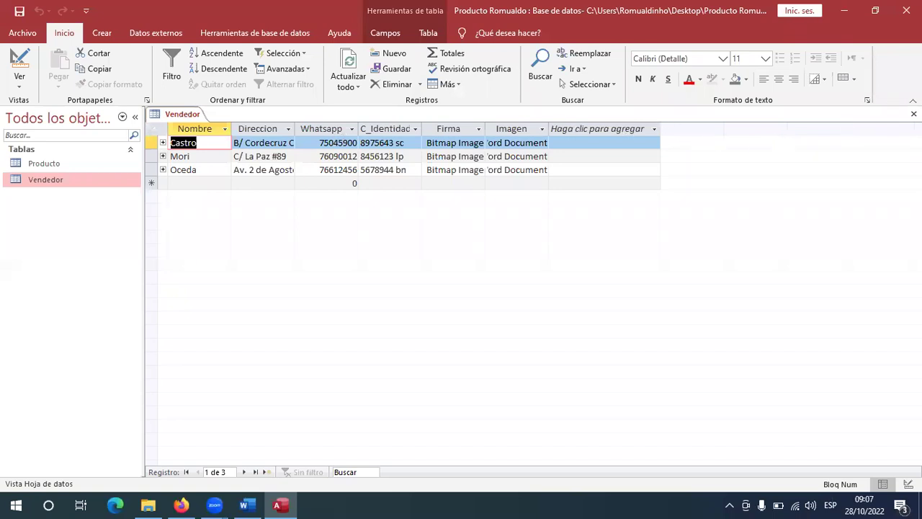
left_click(913, 114)
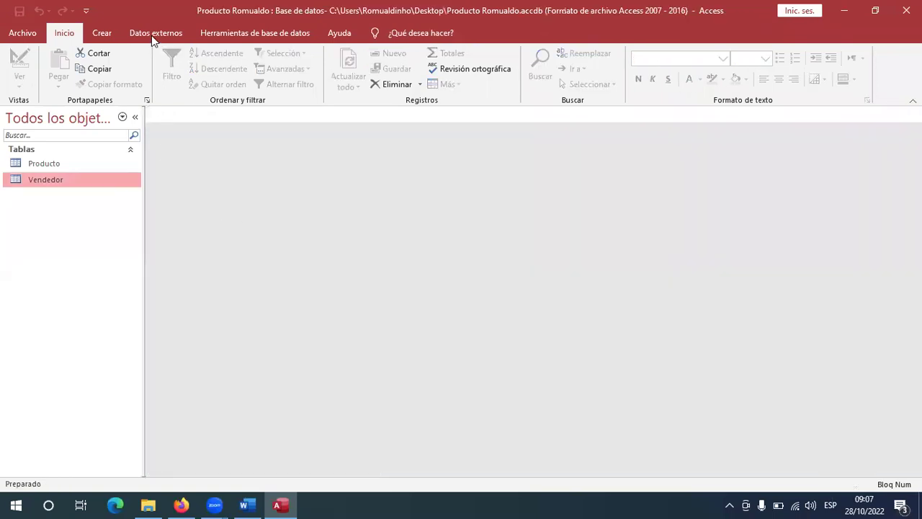
Start the Form Wizard from Crear, add the Vendedor fields, then cancel it.
left_click(102, 34)
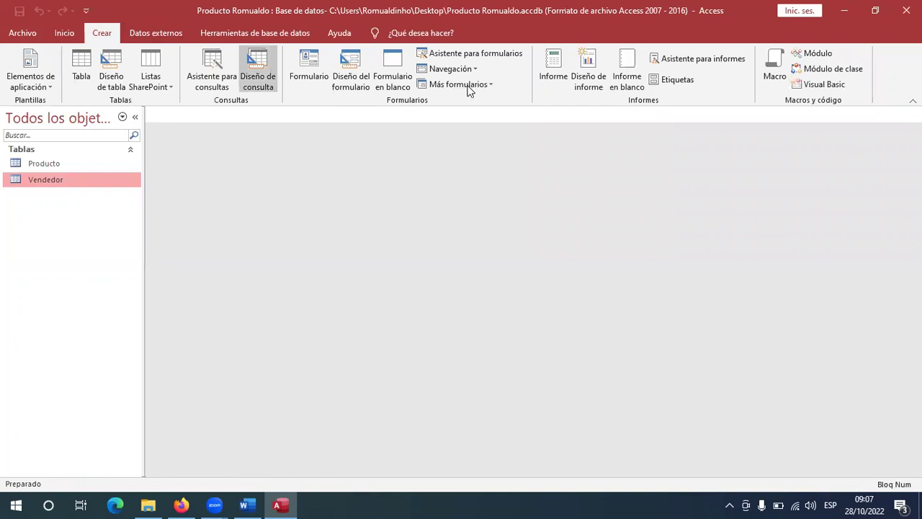
left_click(480, 52)
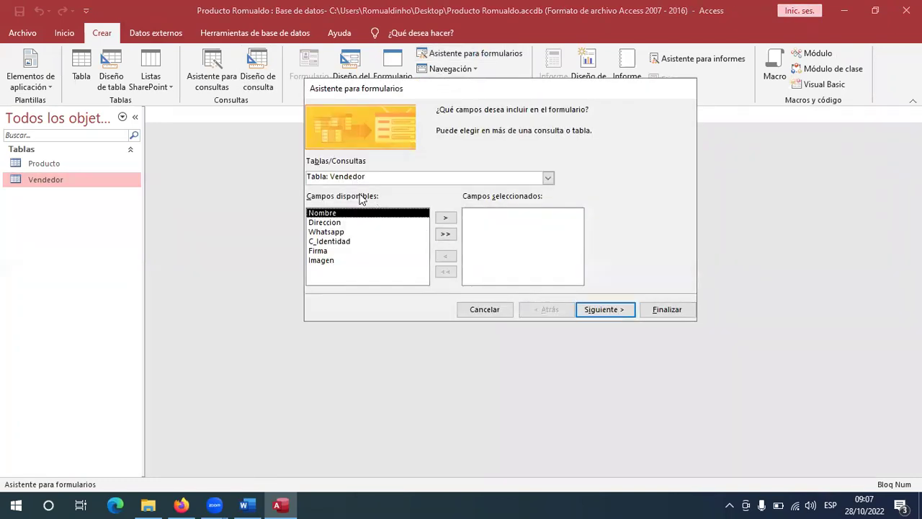
left_click(445, 235)
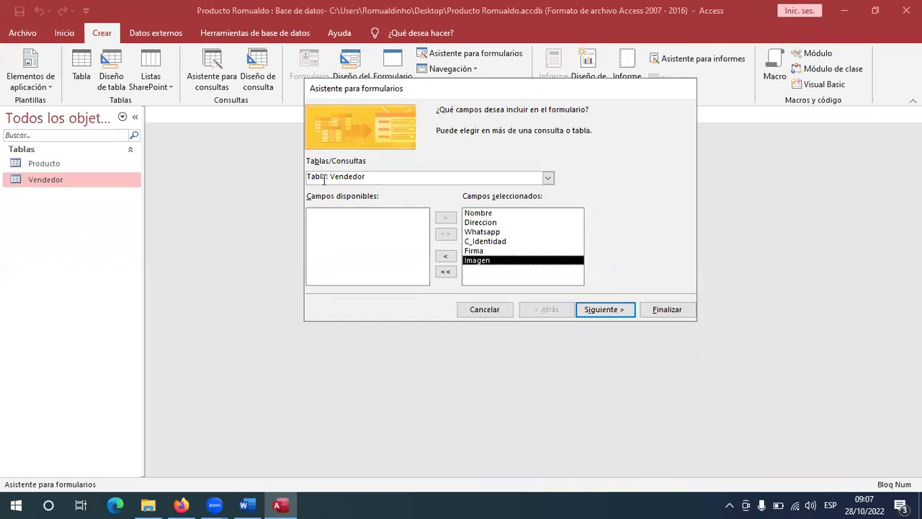
left_click(380, 178)
left_click(503, 308)
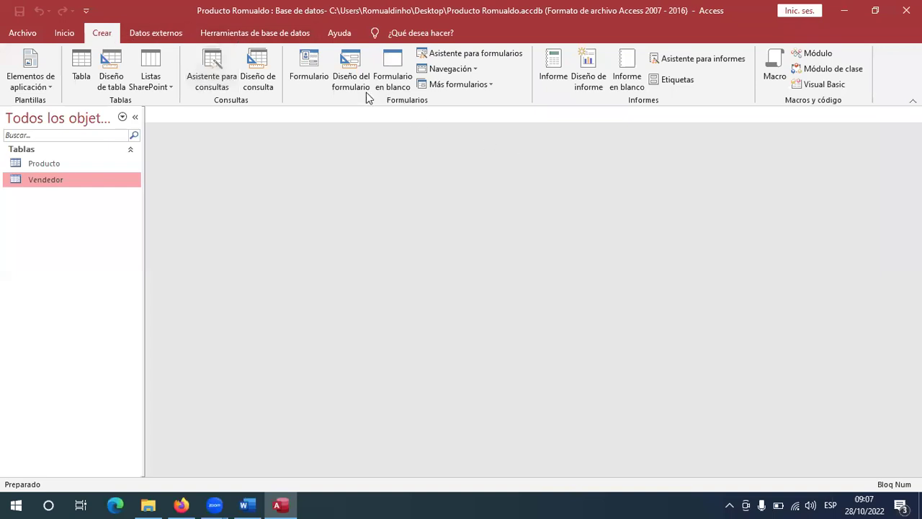
Restart the wizard with all Vendedor and Producto fields, viewing the data by Producto.
left_click(482, 55)
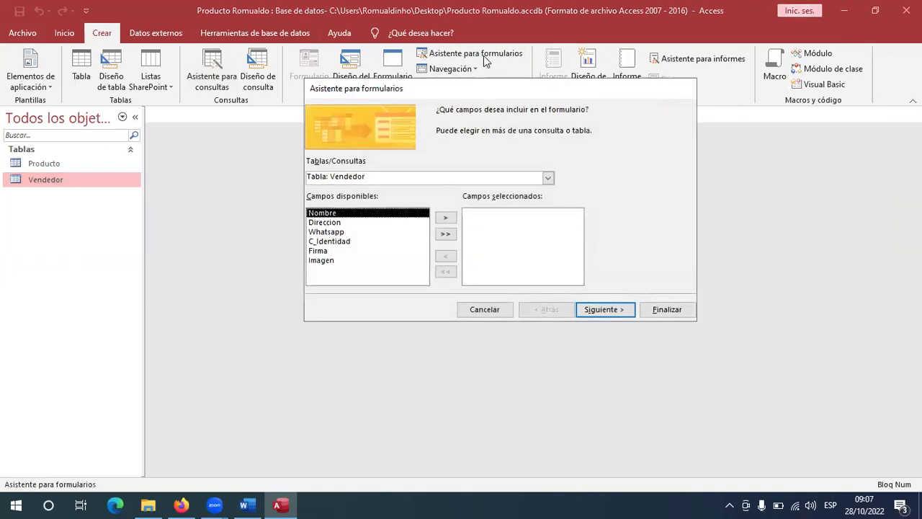
left_click(446, 236)
left_click(548, 178)
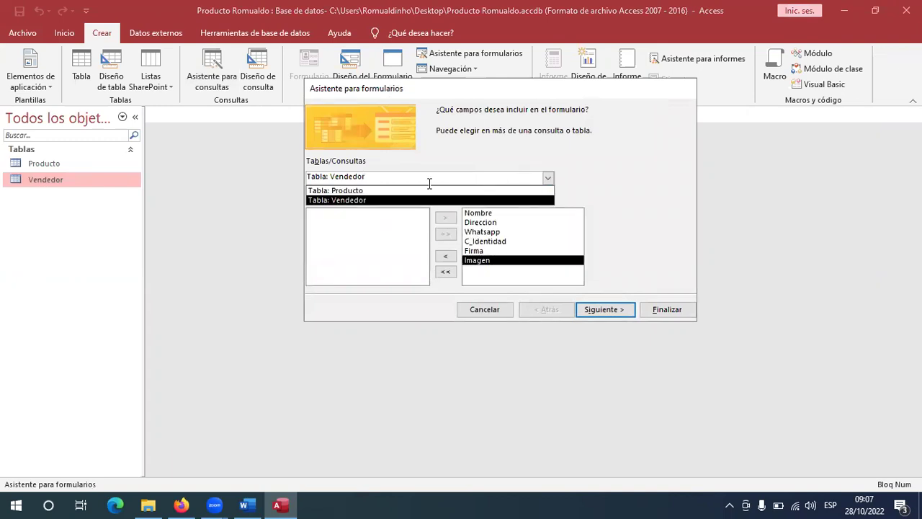
left_click(368, 190)
left_click(445, 235)
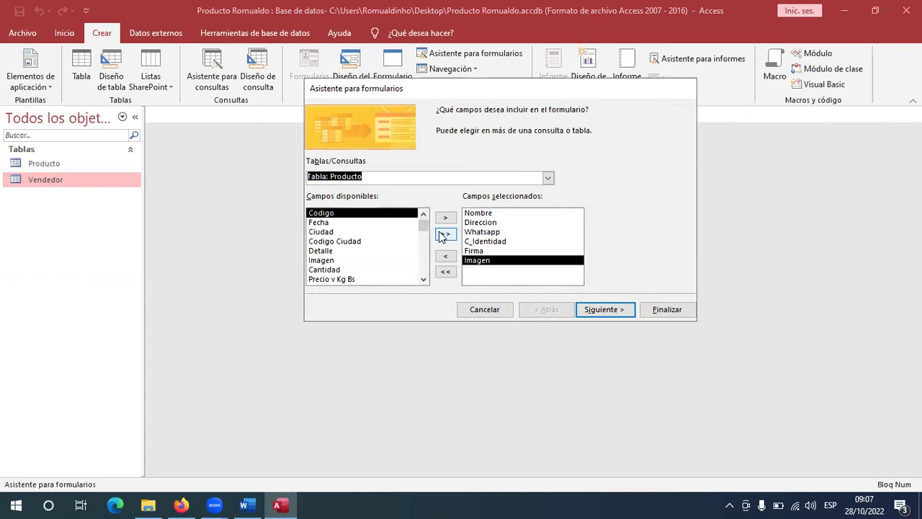
left_click(617, 315)
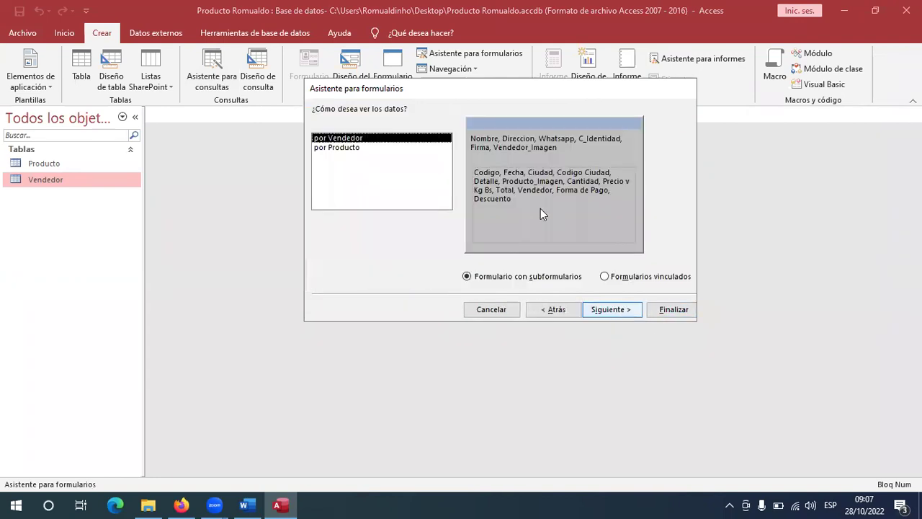
left_click(343, 147)
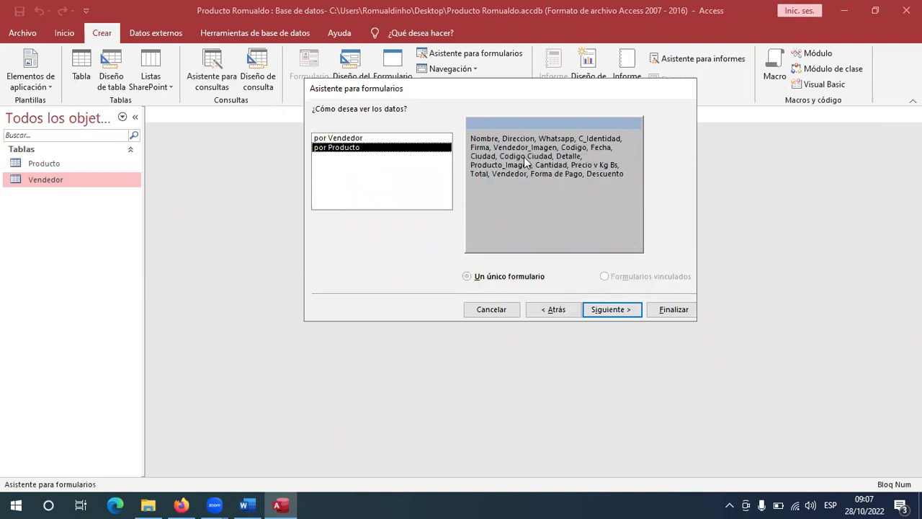